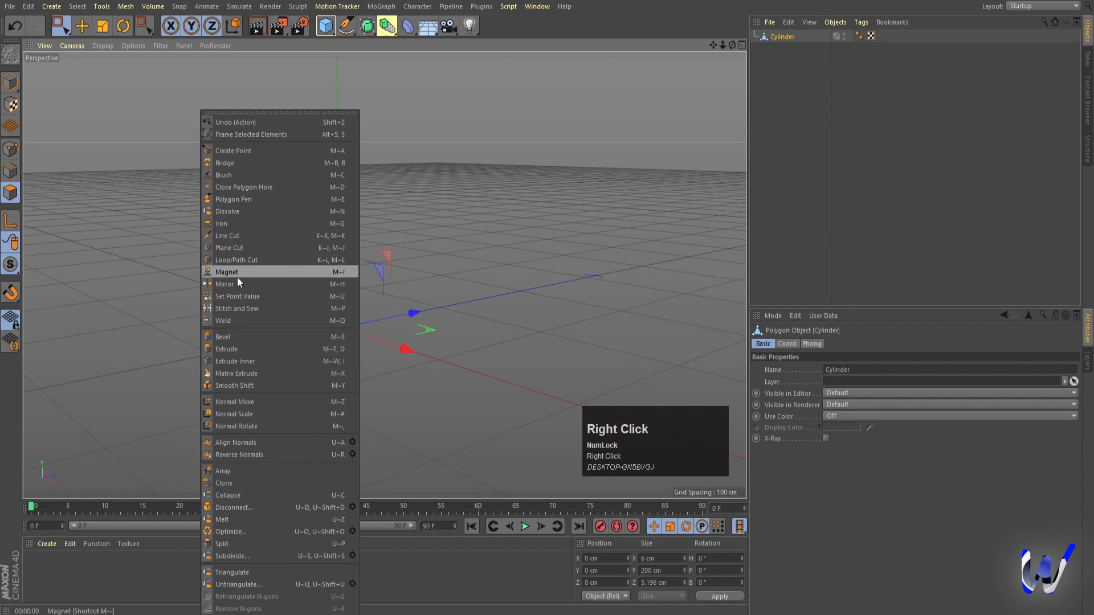
Add a loop cut around the cylinder at 50% of its height, working in the front view
{"action": "left_click", "coordinate": [228, 262]}
{"action": "middle_click", "coordinate": [529, 371]}
{"action": "middle_click", "coordinate": [528, 370]}
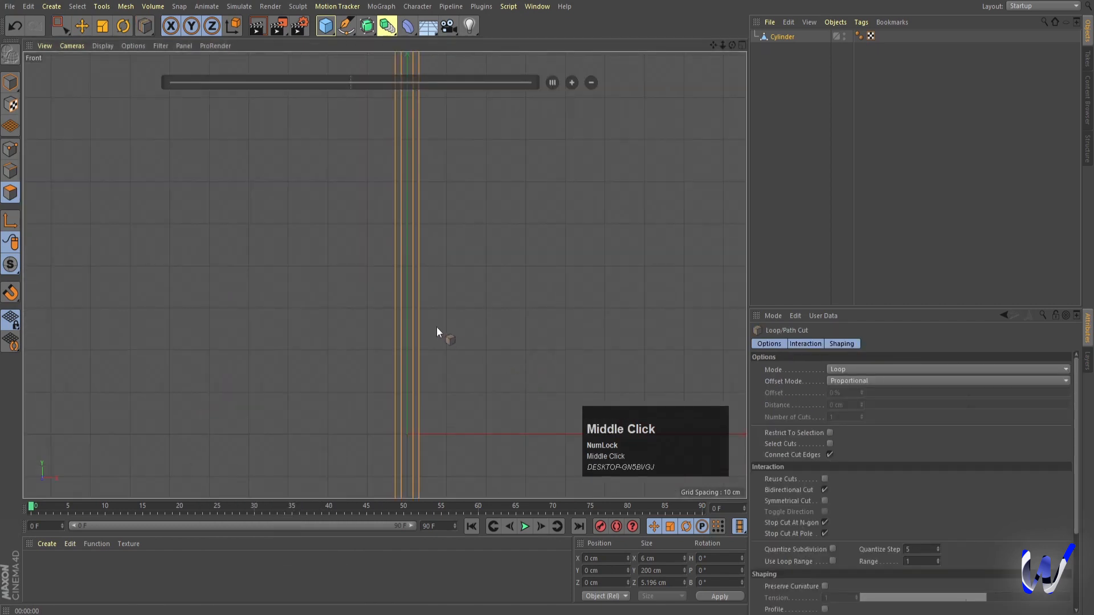
{"action": "scroll", "coordinate": [439, 332], "scroll_direction": "down", "scroll_amount": 3}
{"action": "middle_click_drag", "start_coordinate": [439, 333], "coordinate": [463, 314], "text": "alt"}
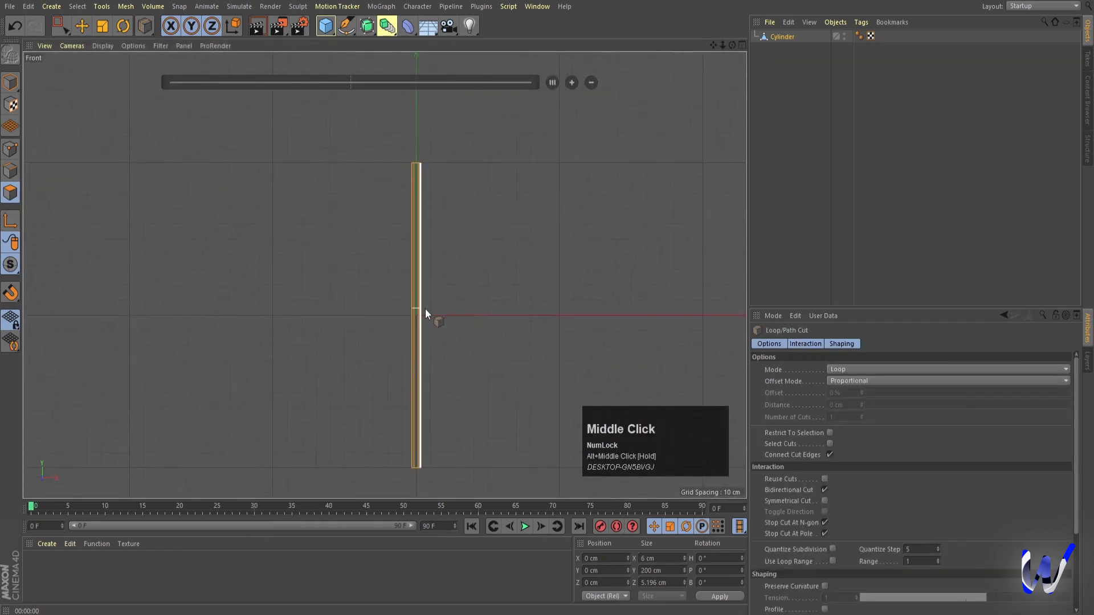
{"action": "key", "text": "shift"}
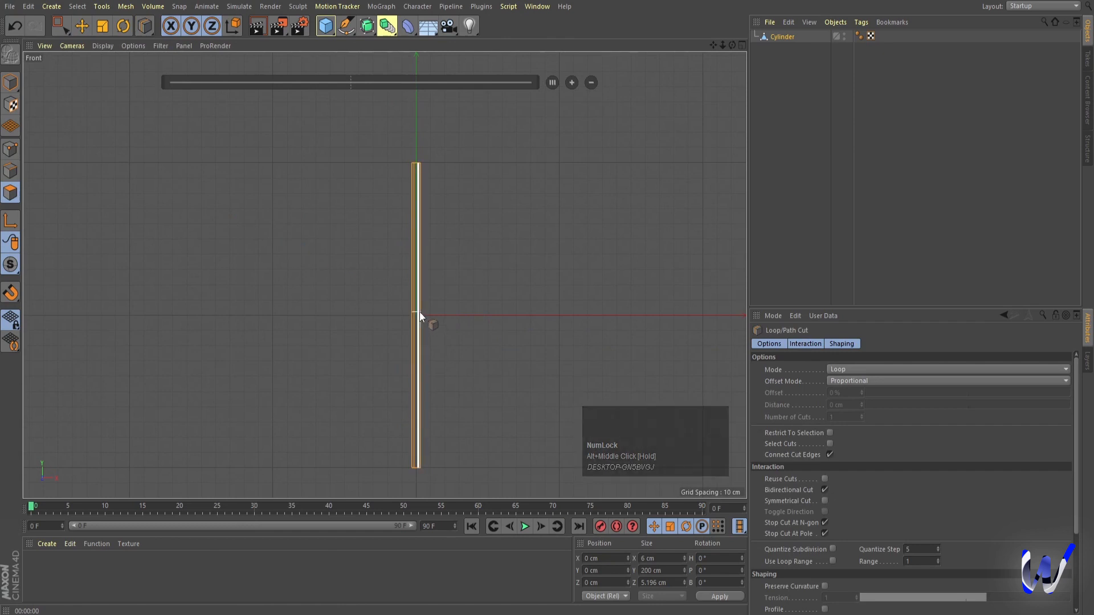
{"action": "left_click", "coordinate": [420, 312]}
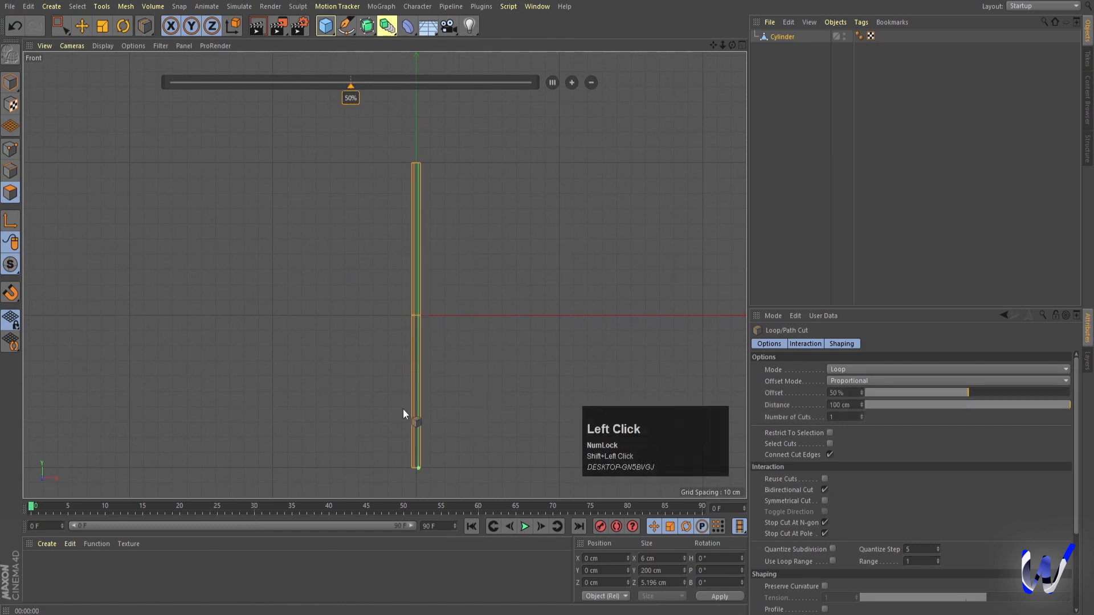
Scale the cylinder's middle ring of points to about 112 cm wide and raise it to about 42 cm in Y
{"action": "left_click", "coordinate": [10, 150]}
{"action": "left_click_drag", "start_coordinate": [61, 26], "coordinate": [80, 63]}
{"action": "left_click_drag", "start_coordinate": [331, 286], "coordinate": [524, 348]}
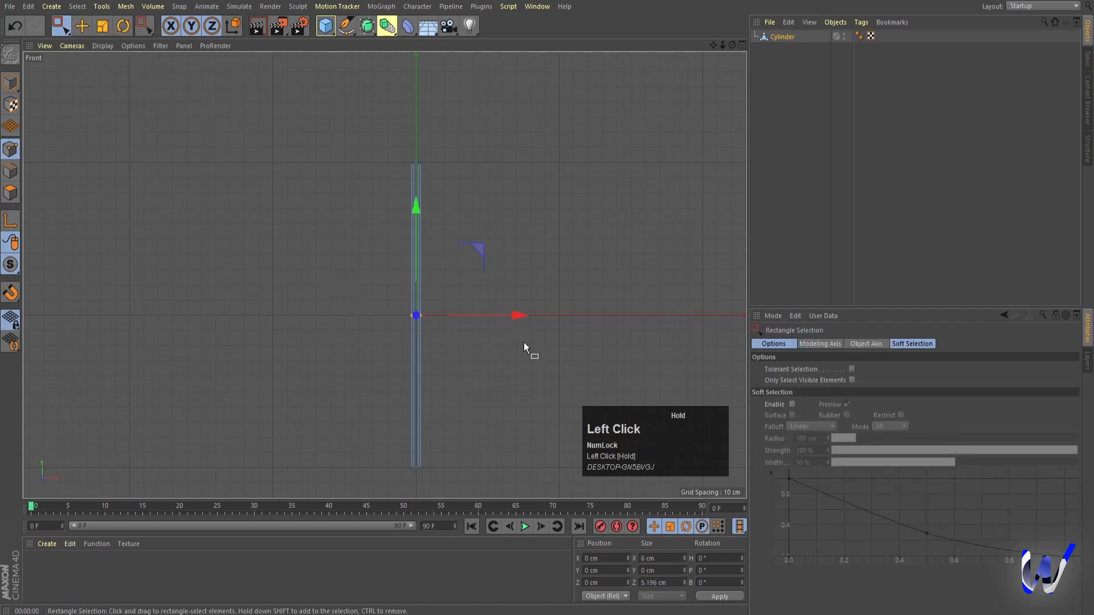
{"action": "key", "text": "t"}
{"action": "left_click_drag", "start_coordinate": [330, 352], "coordinate": [735, 228]}
{"action": "left_click_drag", "start_coordinate": [246, 369], "coordinate": [408, 331]}
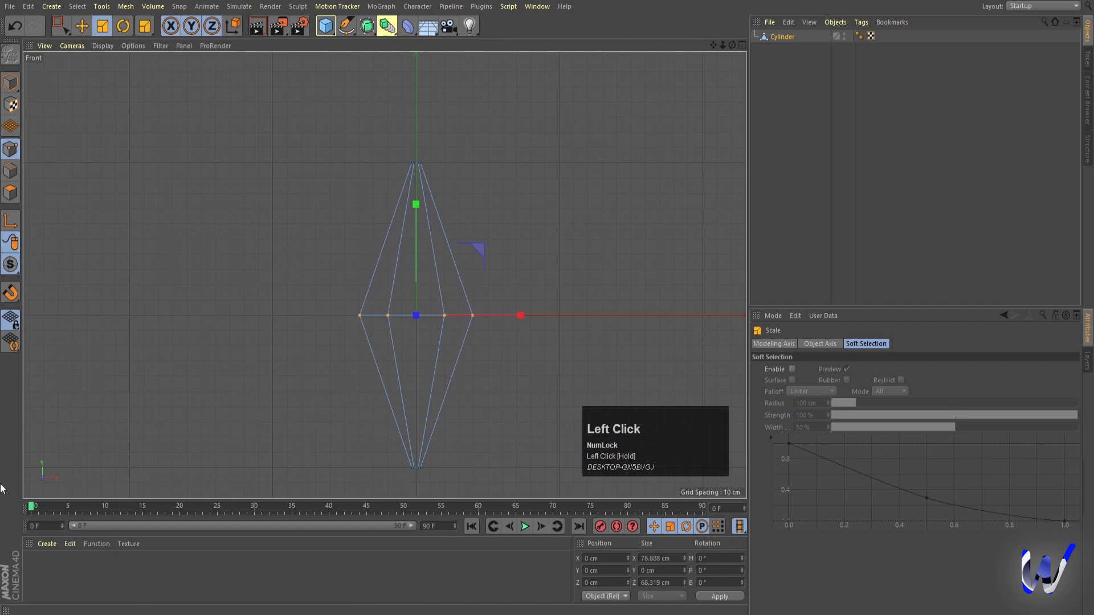
{"action": "left_click_drag", "start_coordinate": [236, 413], "coordinate": [430, 371]}
{"action": "key", "text": "e"}
{"action": "left_click_drag", "start_coordinate": [422, 212], "coordinate": [419, 148]}
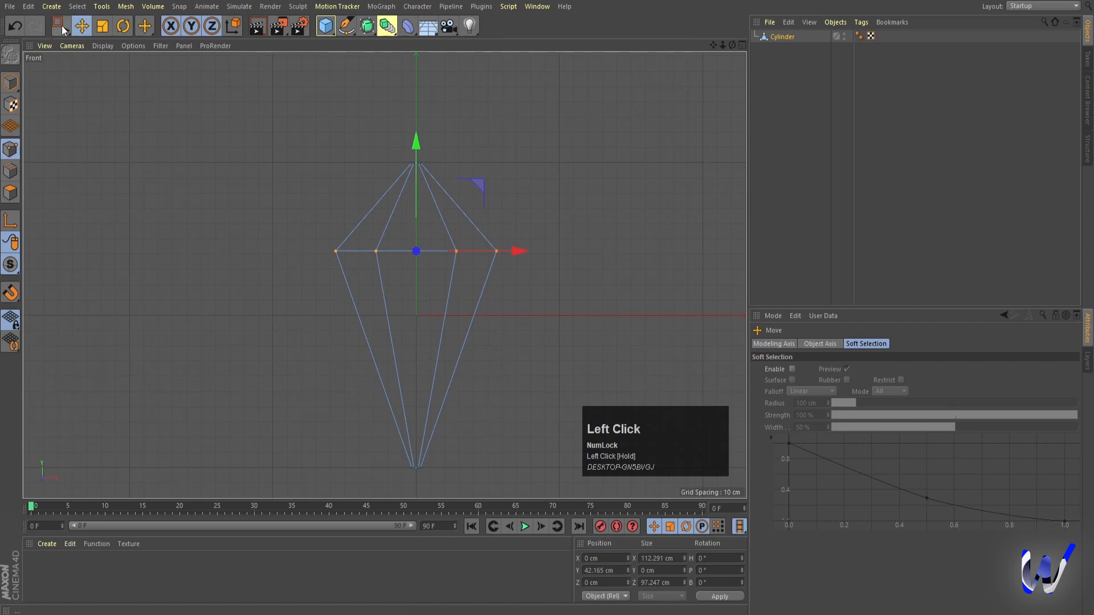
Select the bottom ring of points and scale it outward to about 52 cm wide
{"action": "key", "text": "0"}
{"action": "left_click_drag", "start_coordinate": [344, 425], "coordinate": [468, 489]}
{"action": "key", "text": "t"}
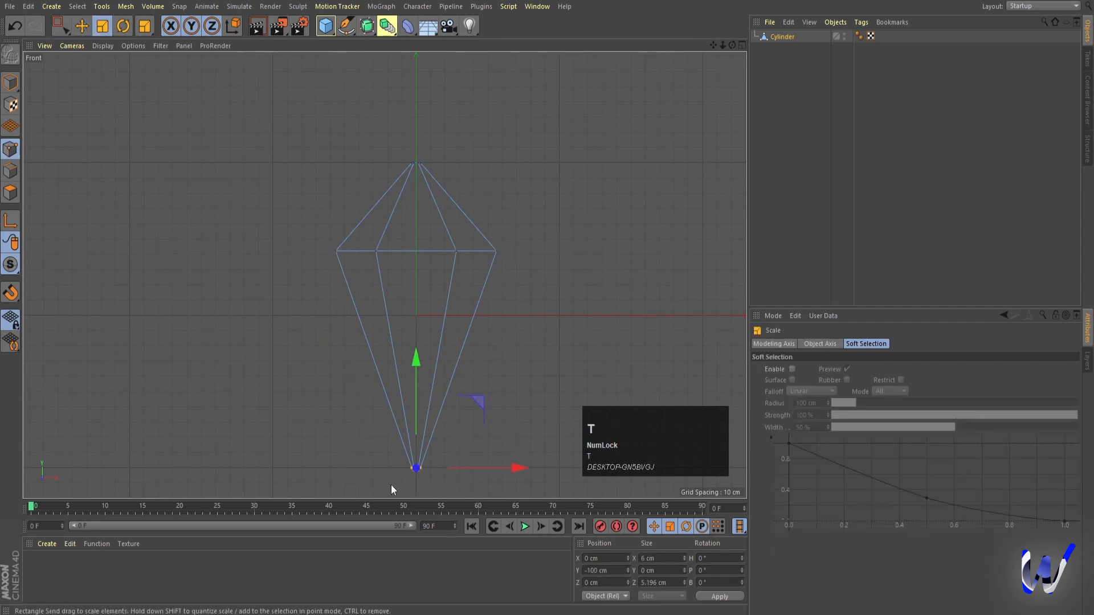
{"action": "left_click_drag", "start_coordinate": [273, 439], "coordinate": [692, 257]}
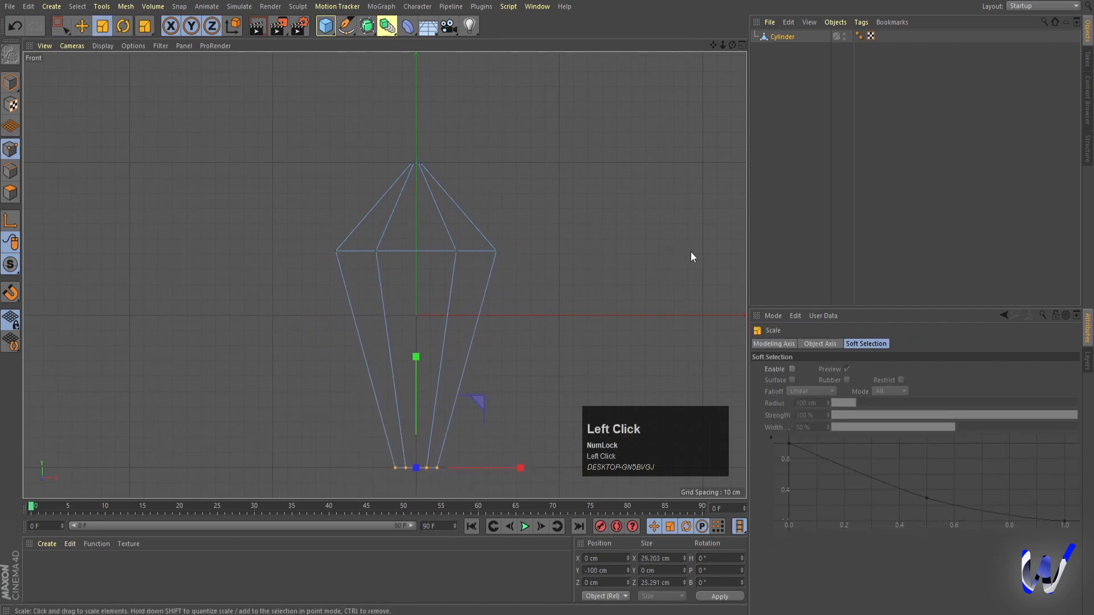
{"action": "left_click_drag", "start_coordinate": [208, 391], "coordinate": [330, 372]}
Add a Subdivision Surface as the parent of the cylinder, working in the perspective view
{"action": "middle_click", "coordinate": [406, 383]}
{"action": "middle_click", "coordinate": [259, 238]}
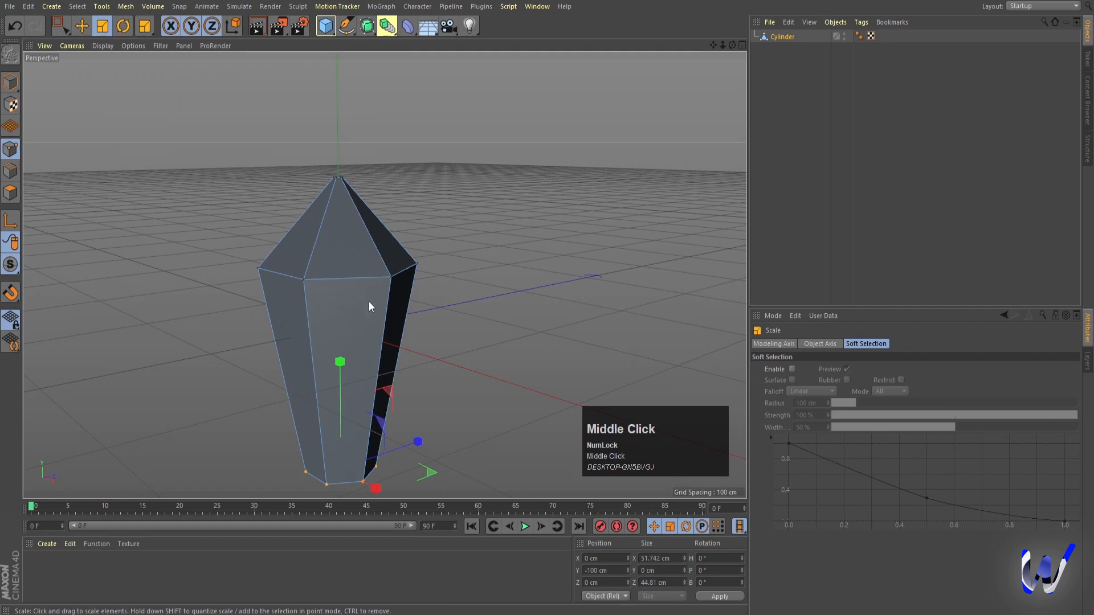
{"action": "middle_click_drag", "start_coordinate": [388, 360], "coordinate": [400, 329], "text": "alt"}
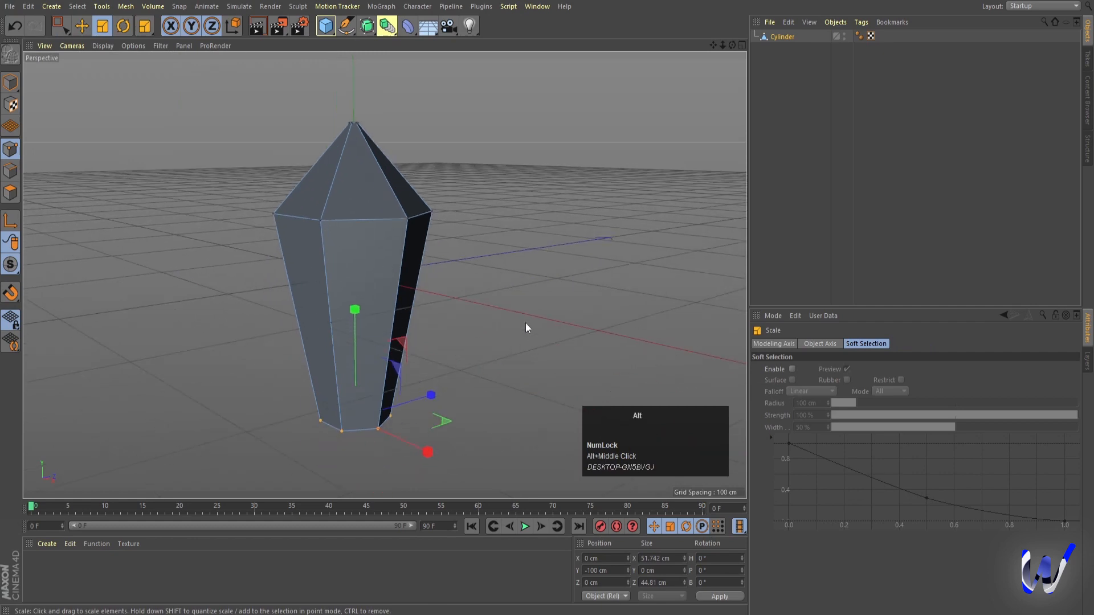
{"action": "middle_click_drag", "start_coordinate": [525, 321], "coordinate": [456, 303], "text": "alt"}
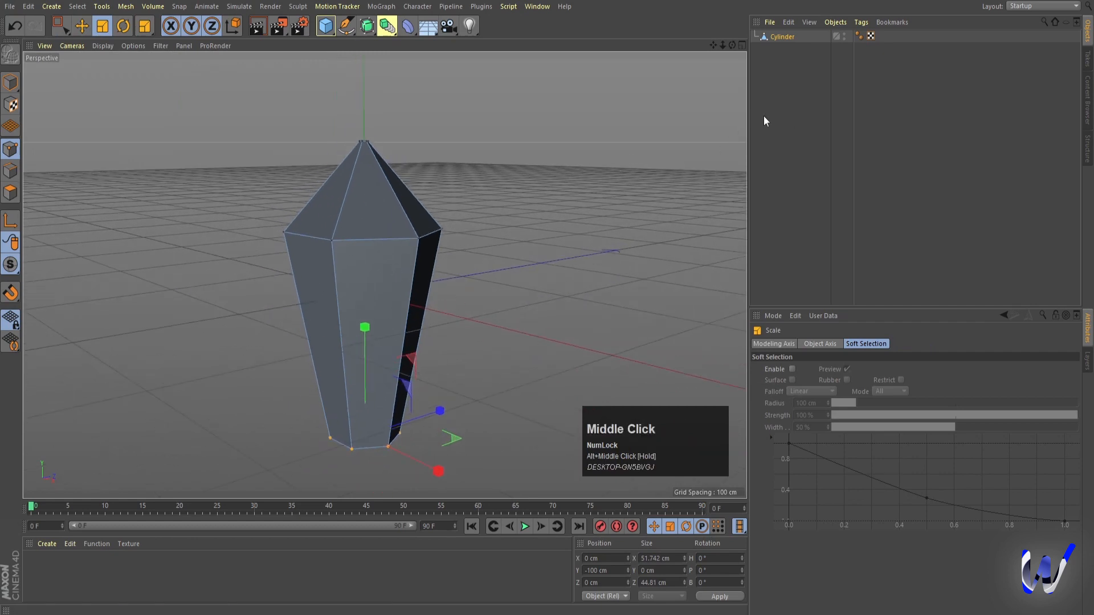
{"action": "left_click", "coordinate": [767, 37]}
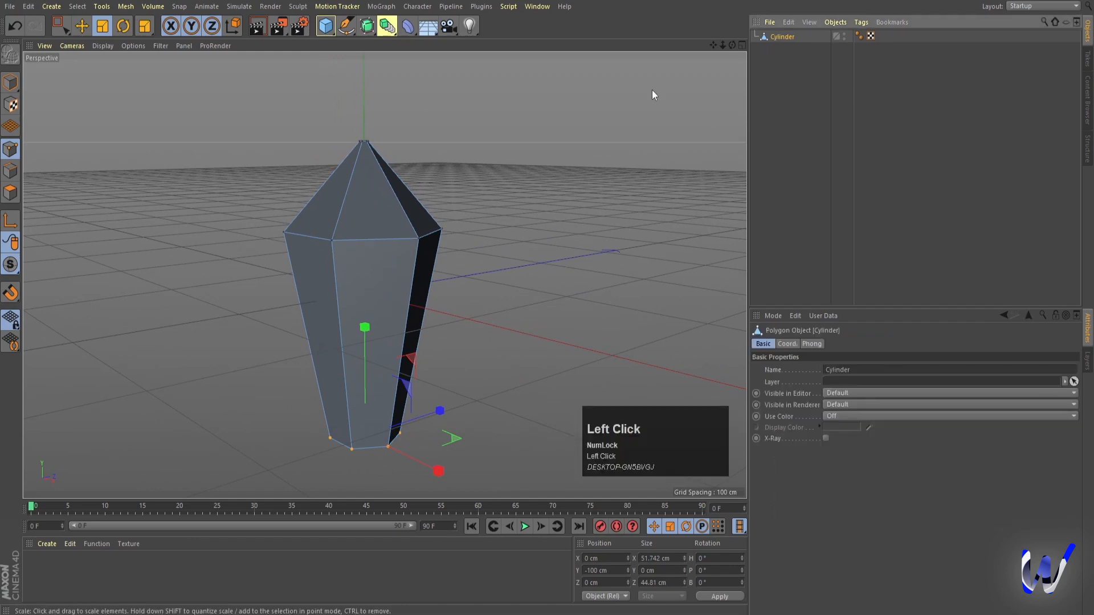
{"action": "left_click", "coordinate": [366, 31], "text": "alt"}
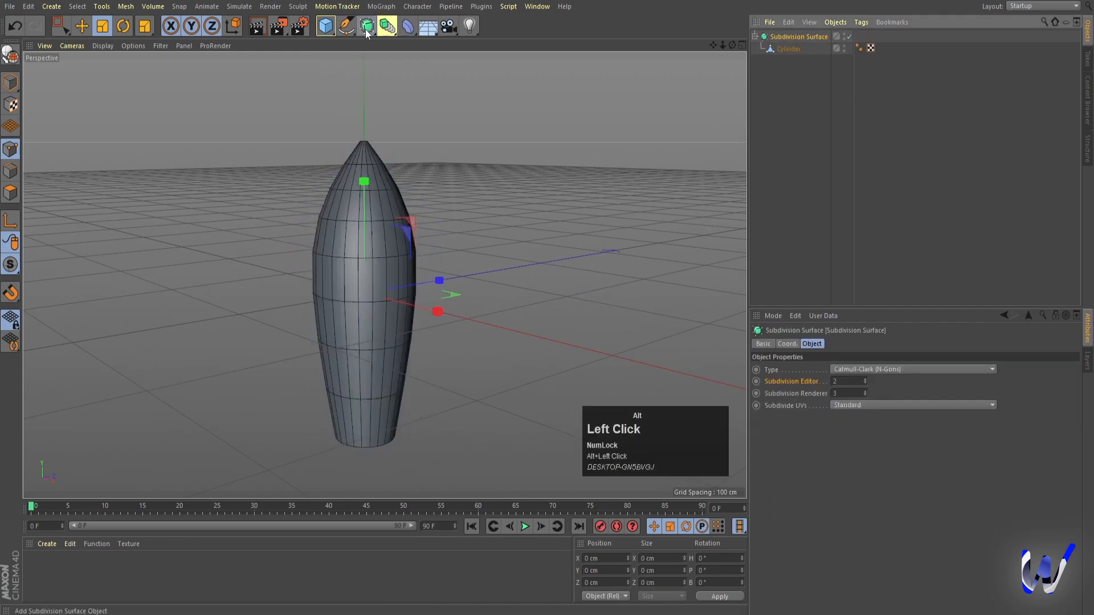
Select the middle ring of points on the smoothed cylinder and scale it outward to about 148 cm wide
{"action": "left_click", "coordinate": [779, 50]}
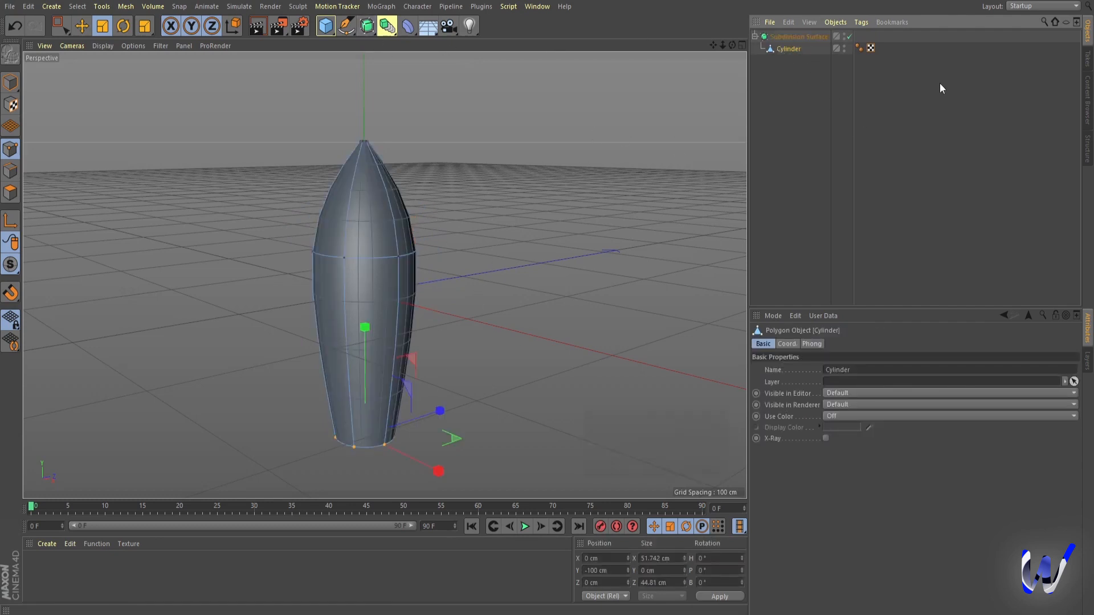
{"action": "left_click", "coordinate": [788, 46]}
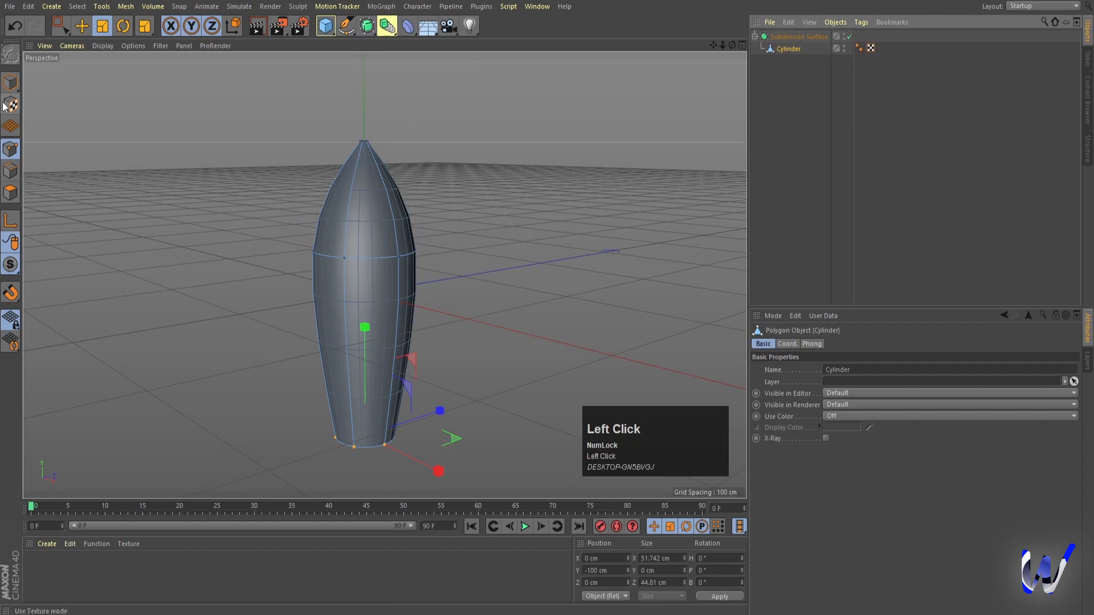
{"action": "middle_click", "coordinate": [433, 214]}
{"action": "middle_click", "coordinate": [504, 356]}
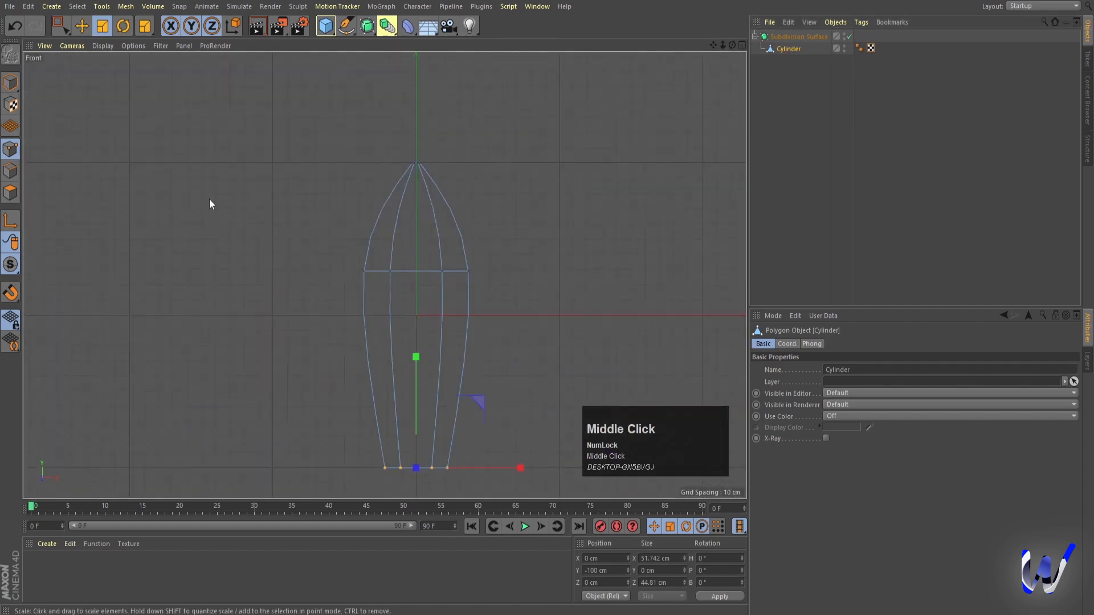
{"action": "left_click", "coordinate": [56, 27]}
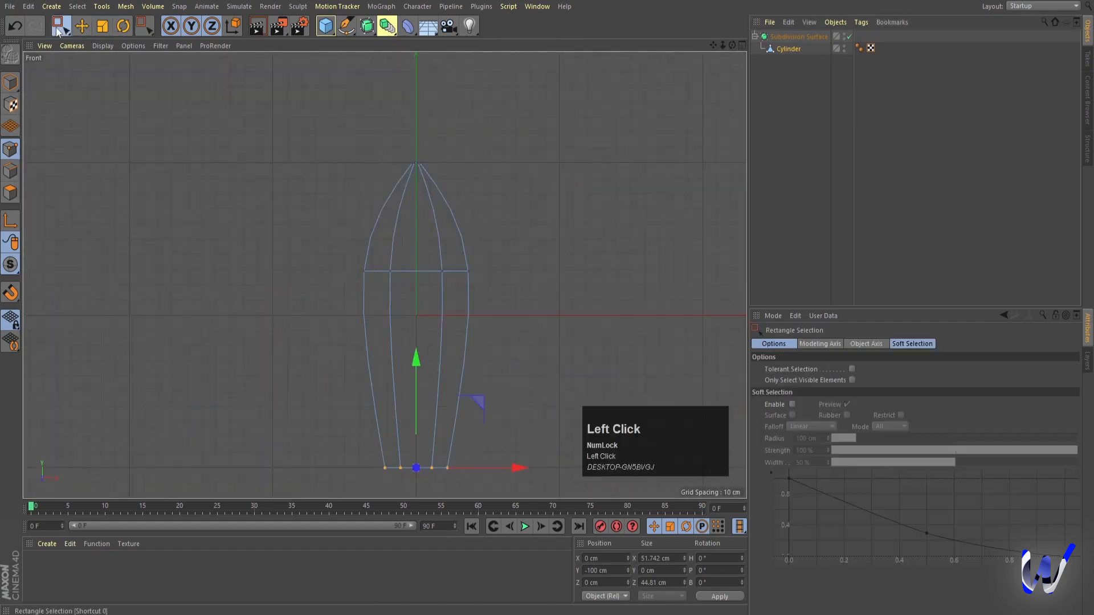
{"action": "left_click_drag", "start_coordinate": [307, 237], "coordinate": [570, 297]}
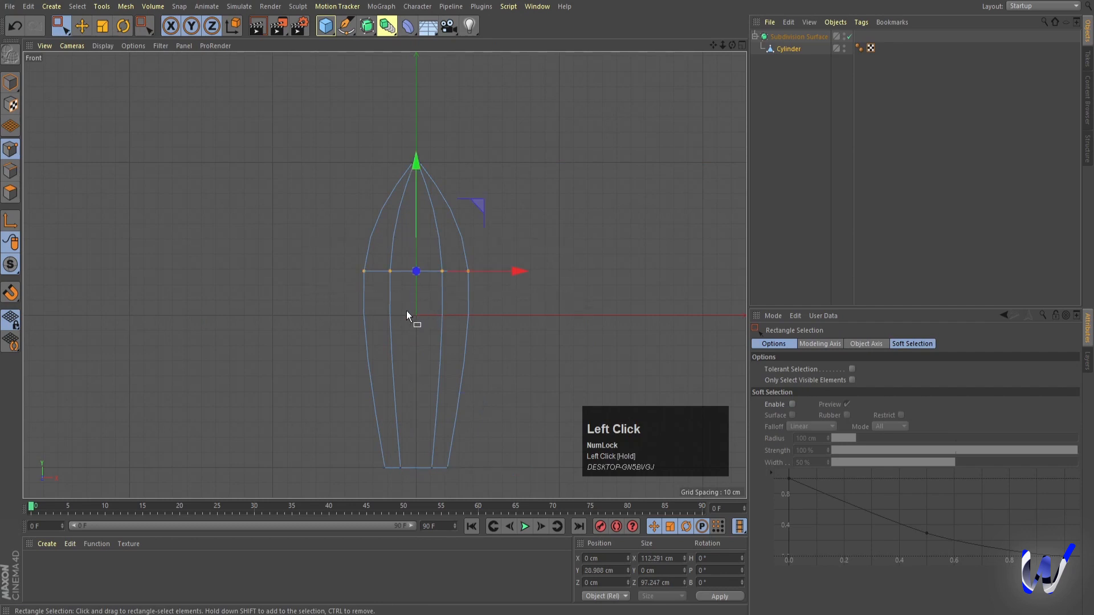
{"action": "key", "text": "t"}
{"action": "left_click_drag", "start_coordinate": [303, 320], "coordinate": [460, 319]}
Set the Subdivision Surface's editor subdivision to 3
{"action": "middle_click", "coordinate": [462, 334]}
{"action": "middle_click", "coordinate": [146, 179]}
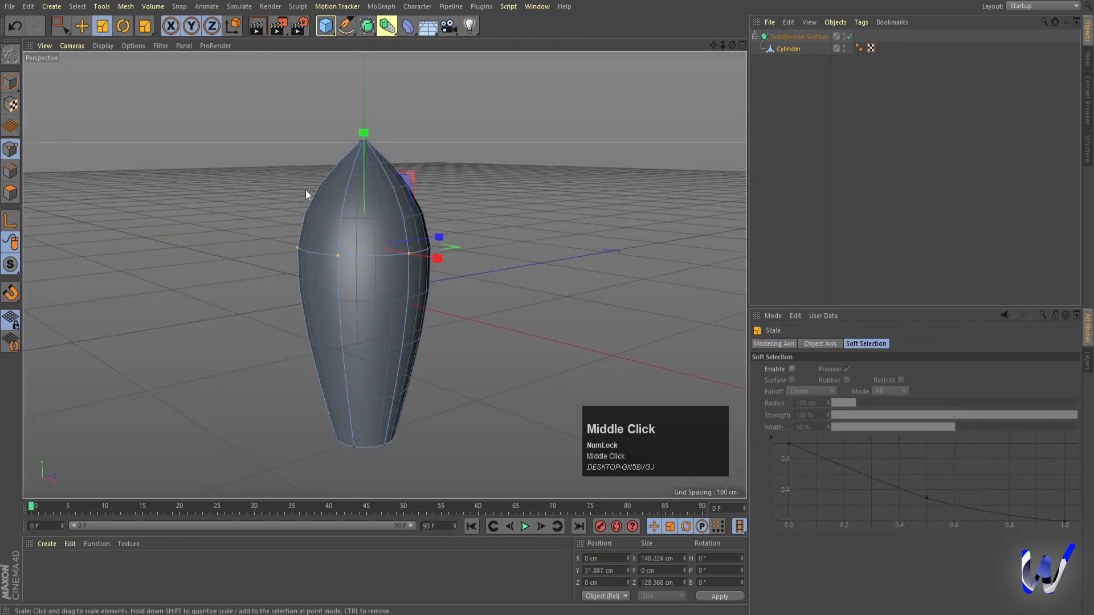
{"action": "scroll", "coordinate": [305, 189], "scroll_direction": "down", "scroll_amount": 3}
{"action": "left_click", "coordinate": [797, 91]}
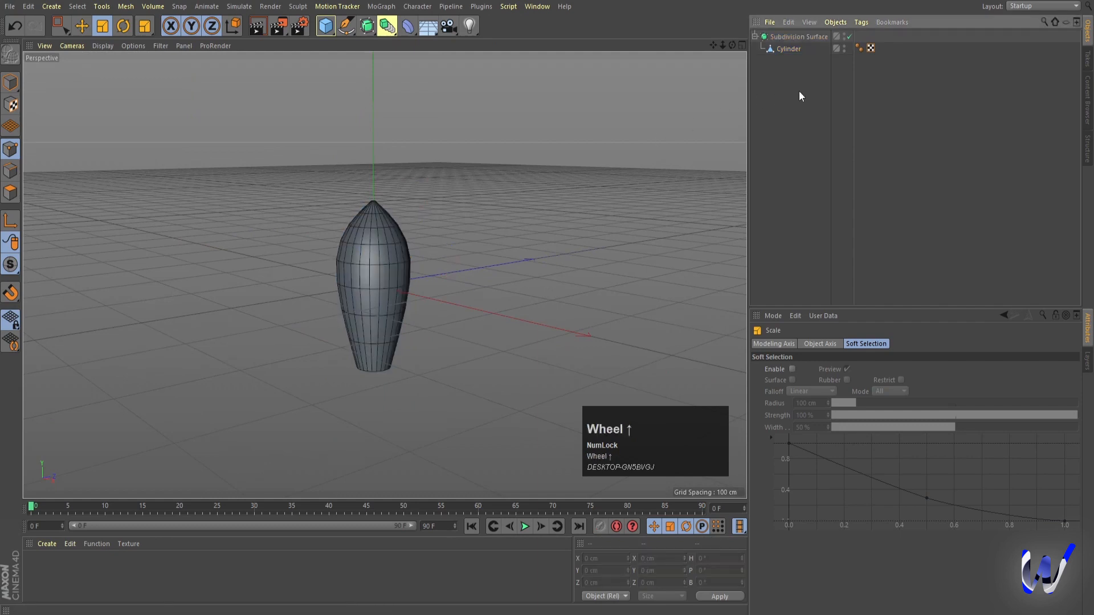
{"action": "left_click", "coordinate": [793, 36]}
{"action": "scroll", "coordinate": [518, 216], "scroll_direction": "up", "scroll_amount": 1}
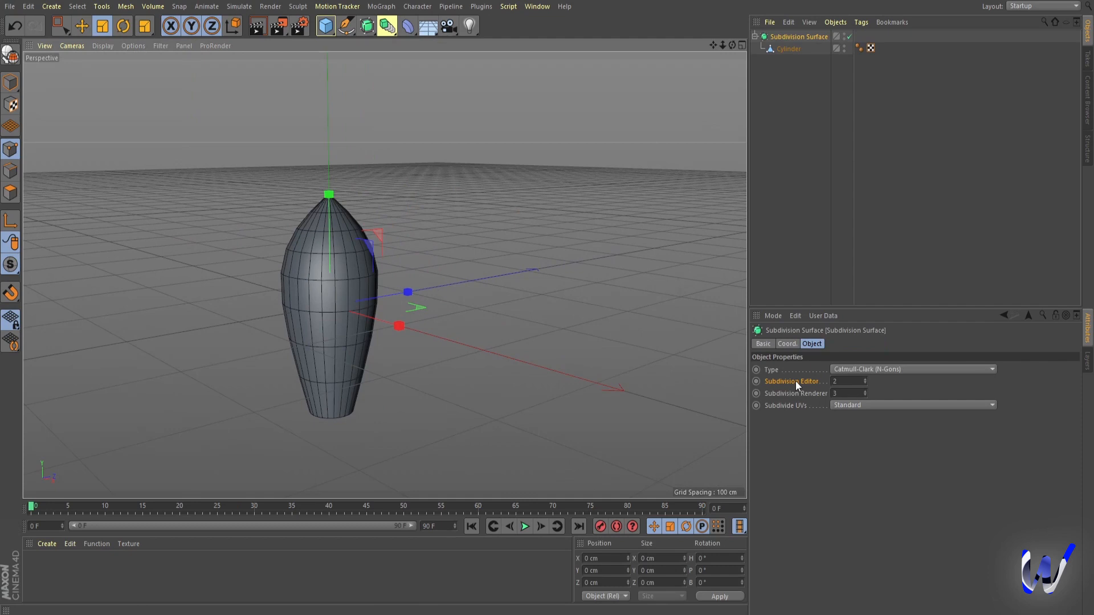
{"action": "left_click", "coordinate": [866, 379]}
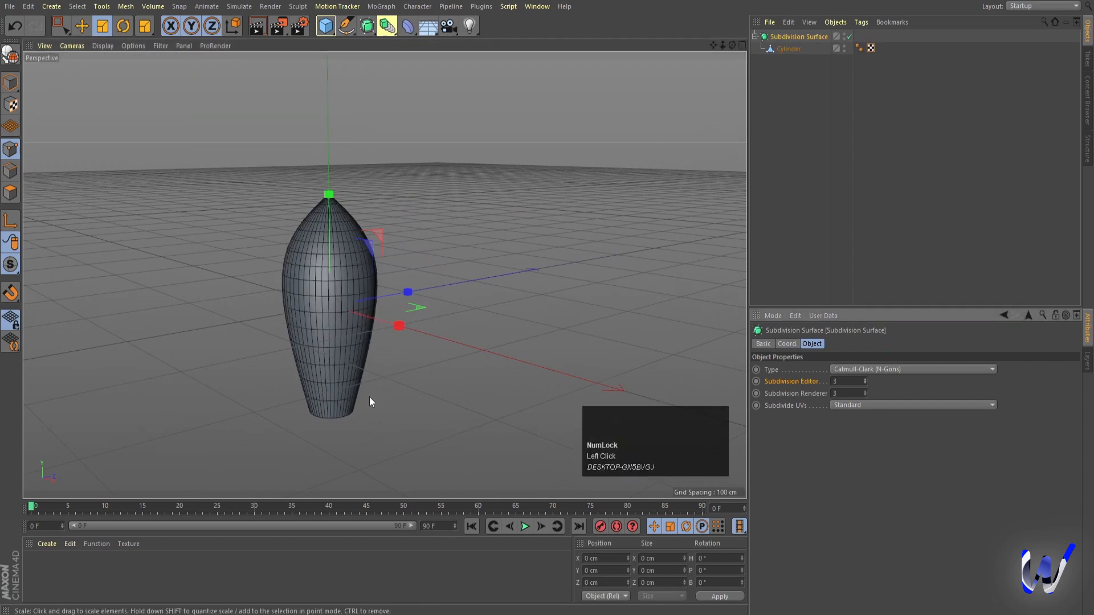
Duplicate the Subdivision Surface together with its cylinder and rename the copy "extra"
{"action": "scroll", "coordinate": [370, 396], "scroll_direction": "up", "scroll_amount": 2}
{"action": "middle_click_drag", "start_coordinate": [369, 397], "coordinate": [424, 357], "text": "alt"}
{"action": "left_click", "coordinate": [864, 76]}
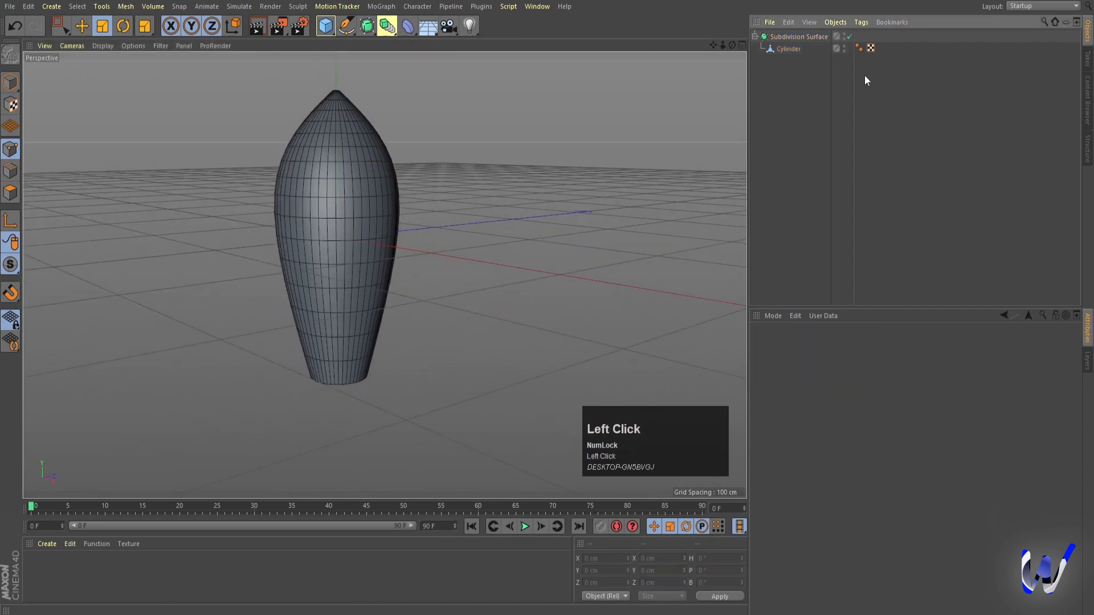
{"action": "left_click_drag", "start_coordinate": [365, 107], "coordinate": [392, 97], "text": "alt"}
{"action": "left_click", "coordinate": [781, 37]}
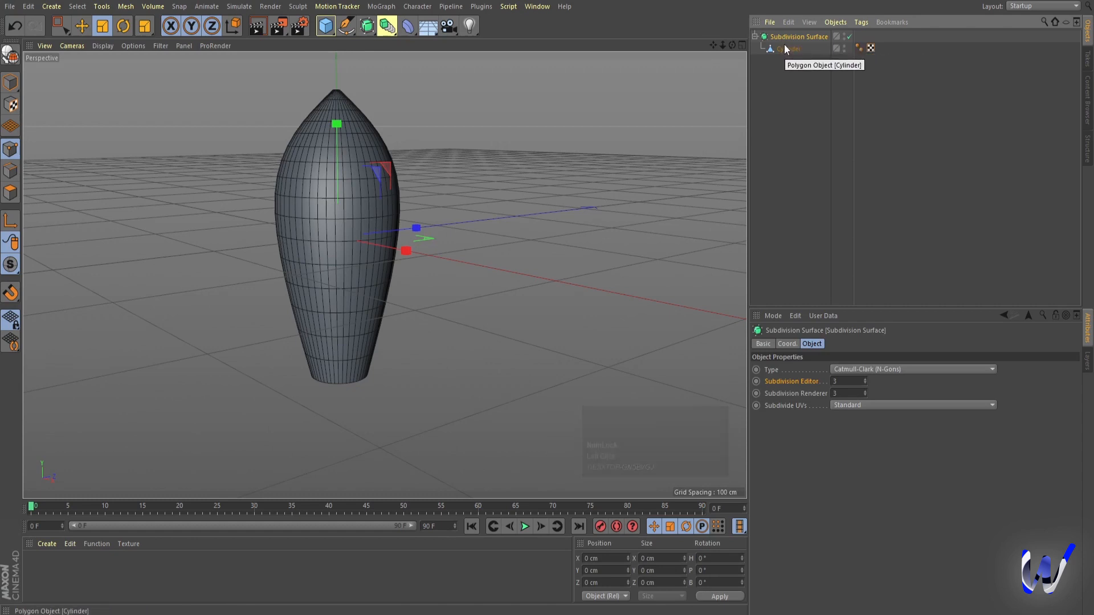
{"action": "left_click_drag", "start_coordinate": [798, 37], "coordinate": [788, 83], "text": "ctrl"}
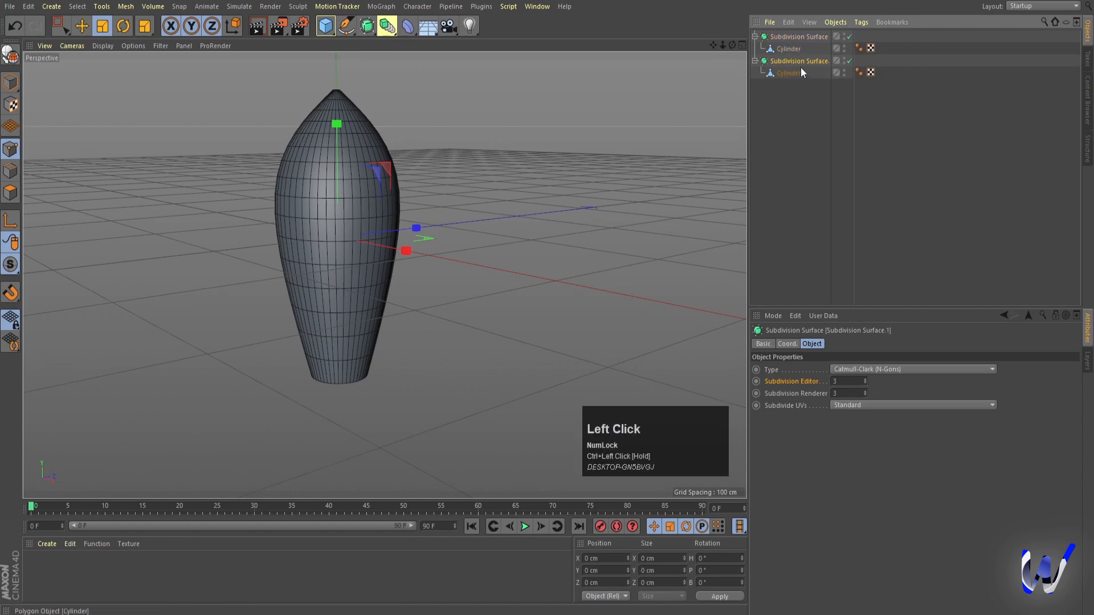
{"action": "double_click", "coordinate": [799, 61]}
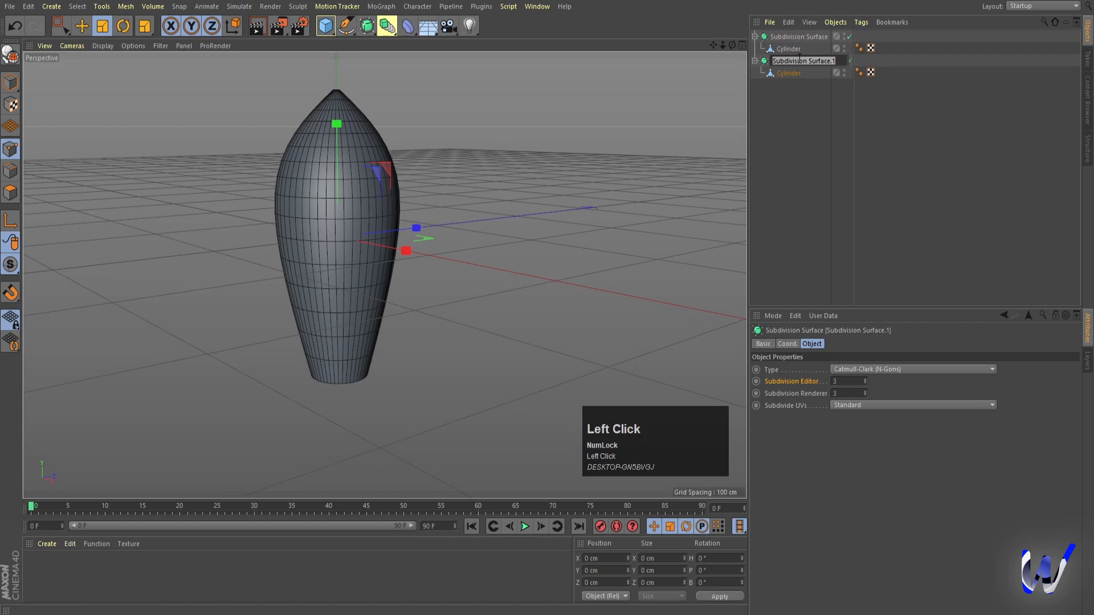
{"action": "type", "text": "extra"}
{"action": "key", "text": "Return"}
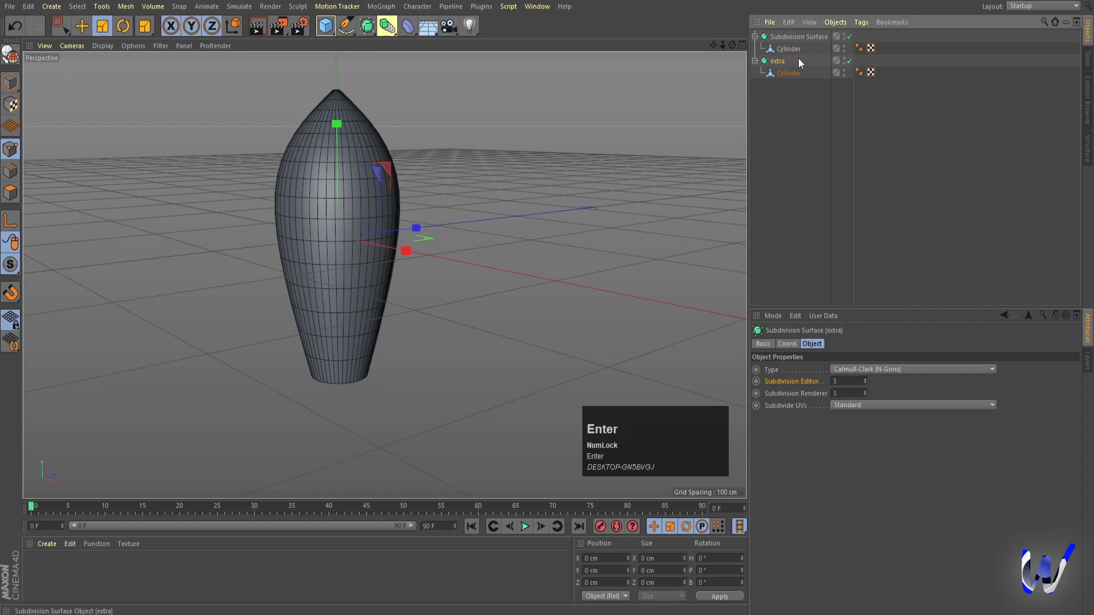
Hide the "extra" copy in both the editor and the renderer and collapse its hierarchy
{"action": "left_click", "coordinate": [846, 64], "text": "alt"}
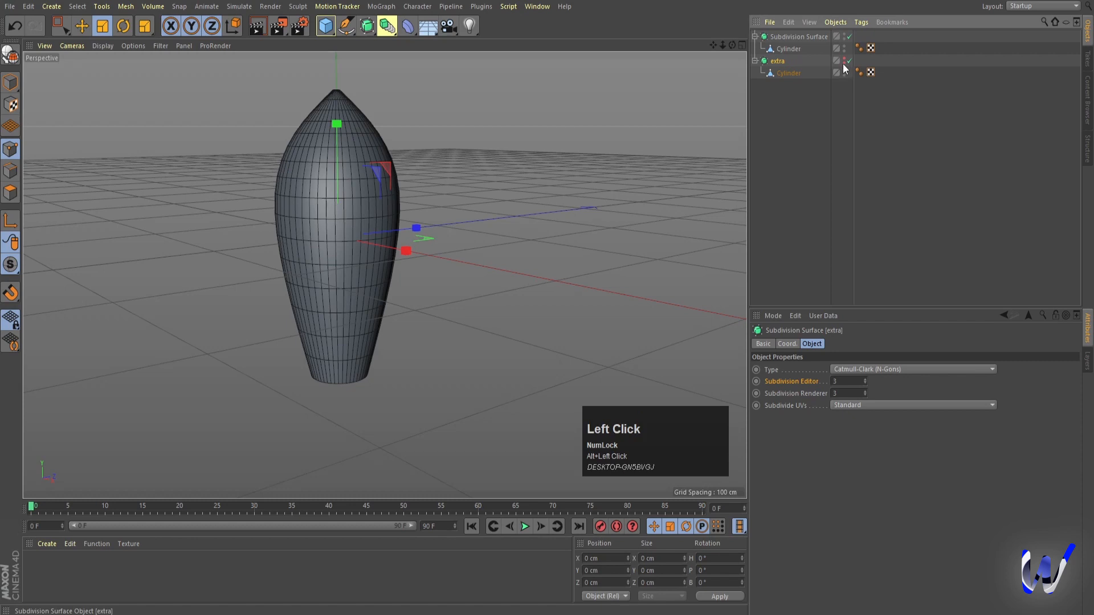
{"action": "left_click", "coordinate": [844, 63], "text": "alt"}
{"action": "left_click", "coordinate": [844, 64]}
{"action": "left_click", "coordinate": [755, 61]}
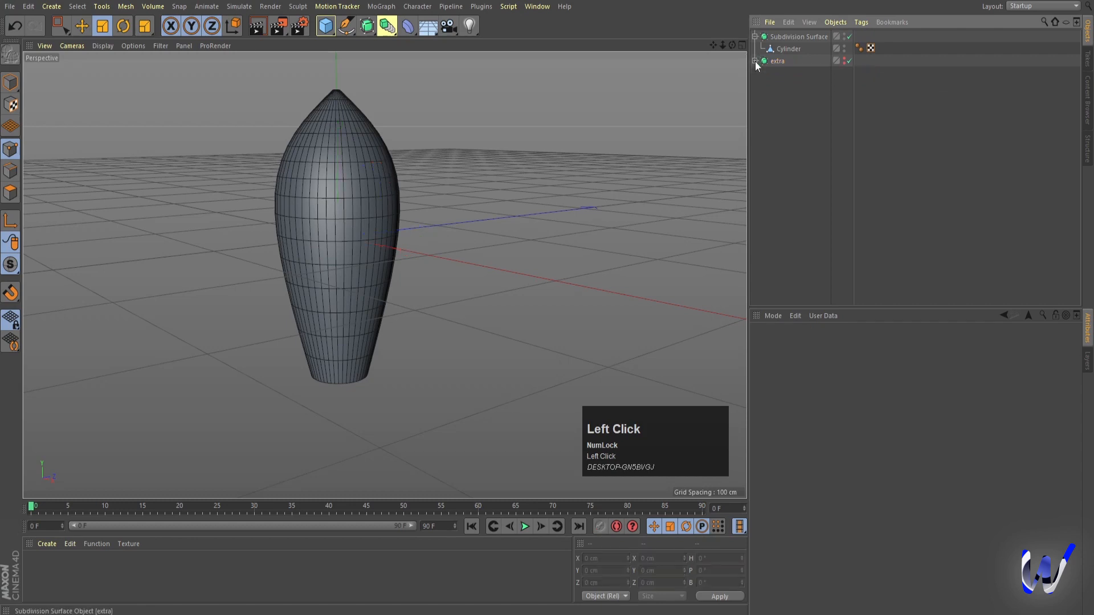
Merge the original Subdivision Surface and its cylinder into one polygon object with Connect Objects + Delete
{"action": "left_click", "coordinate": [785, 37]}
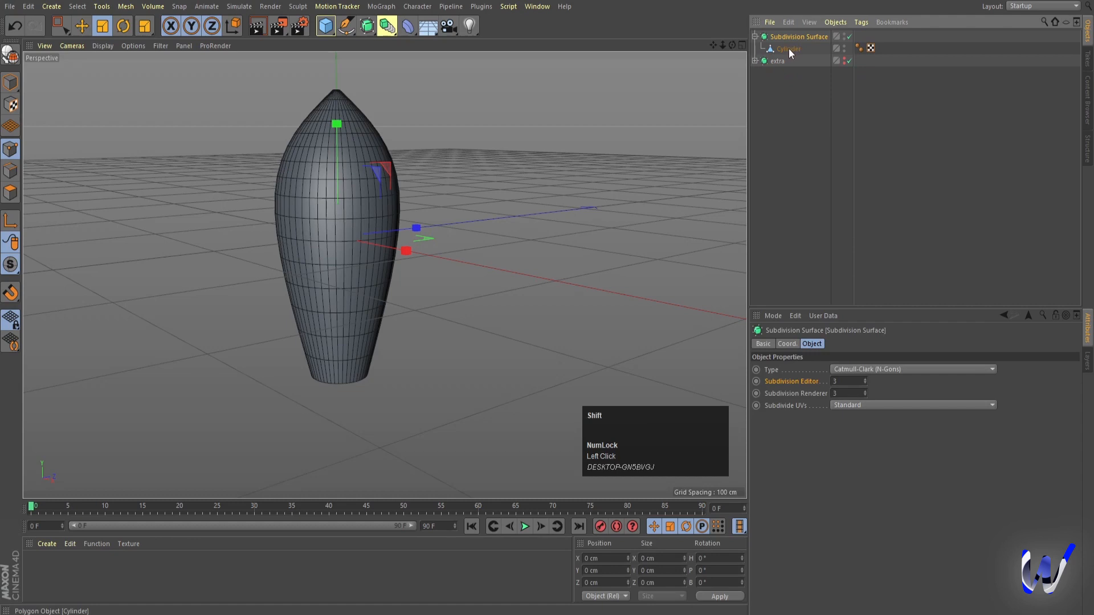
{"action": "left_click", "coordinate": [789, 49], "text": "shift"}
{"action": "right_click", "coordinate": [788, 49]}
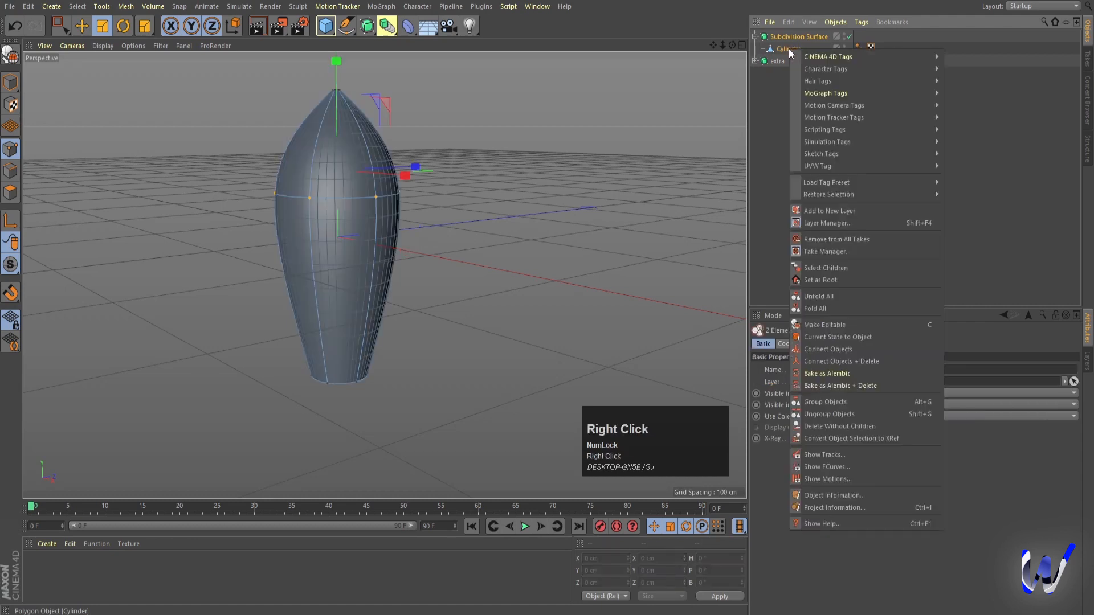
{"action": "left_click", "coordinate": [844, 360]}
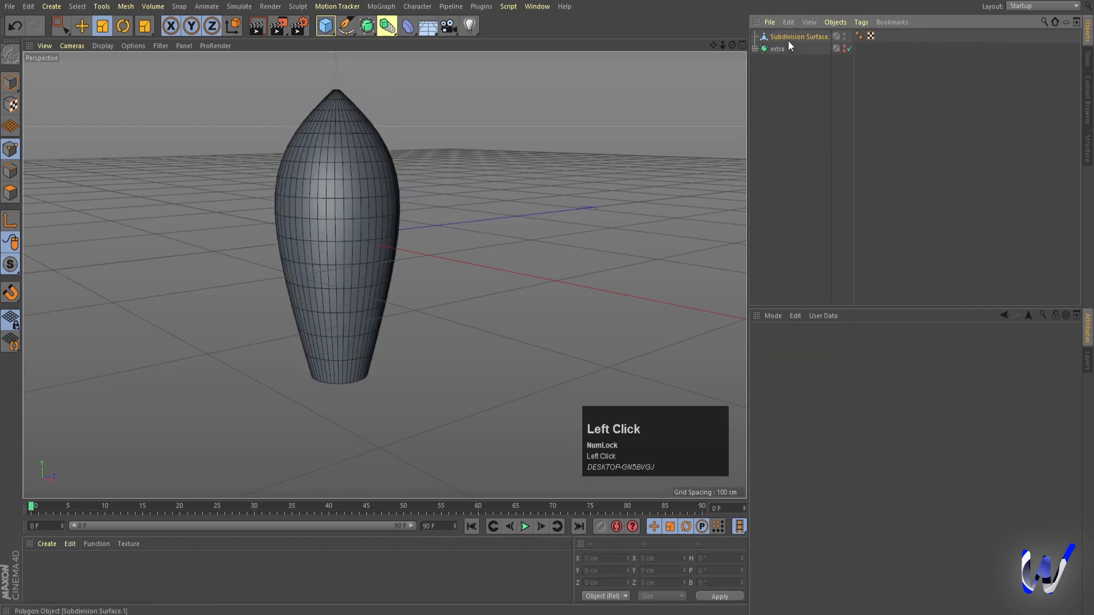
Rectangle-select the flat bottom cap's polygons in the front view and delete them, leaving the body open at its base
{"action": "left_click", "coordinate": [10, 82]}
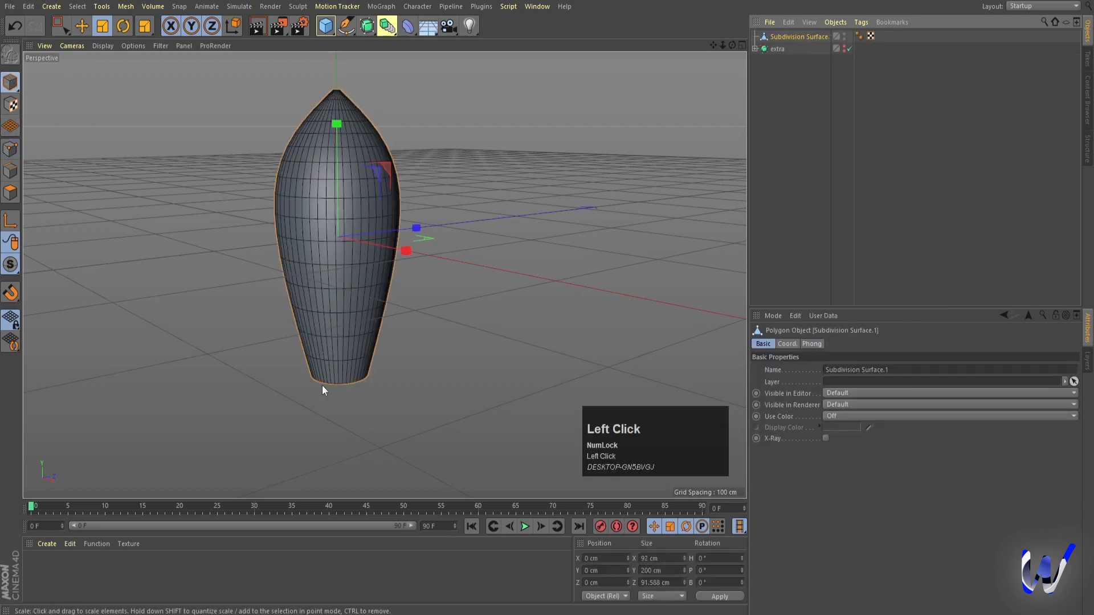
{"action": "scroll", "coordinate": [323, 388], "scroll_direction": "up", "scroll_amount": 2}
{"action": "left_click_drag", "start_coordinate": [351, 392], "coordinate": [390, 252], "text": "alt"}
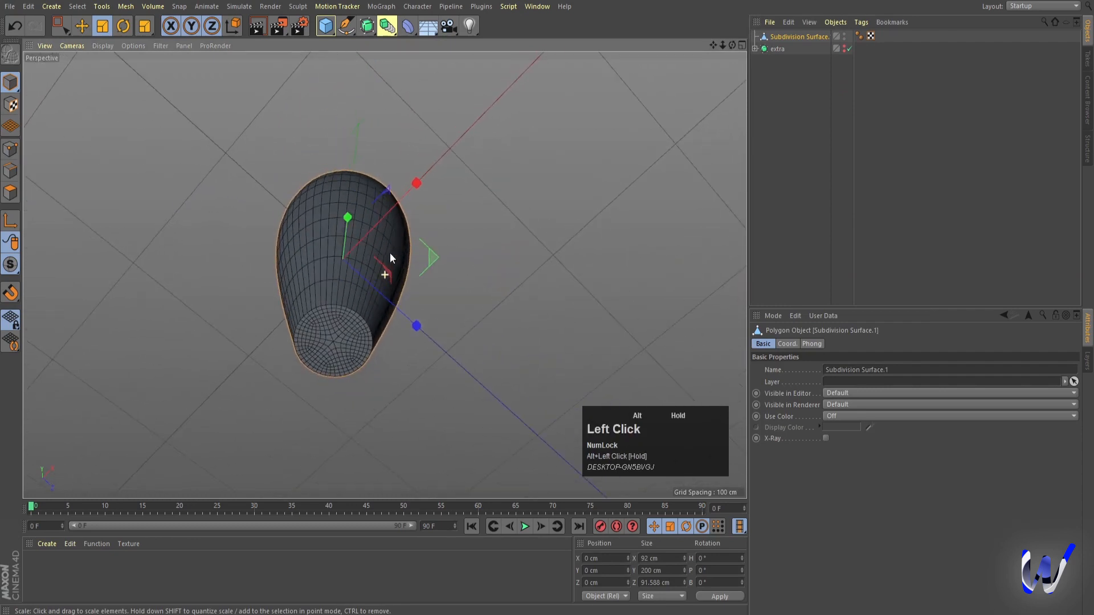
{"action": "scroll", "coordinate": [322, 304], "scroll_direction": "up", "scroll_amount": 2}
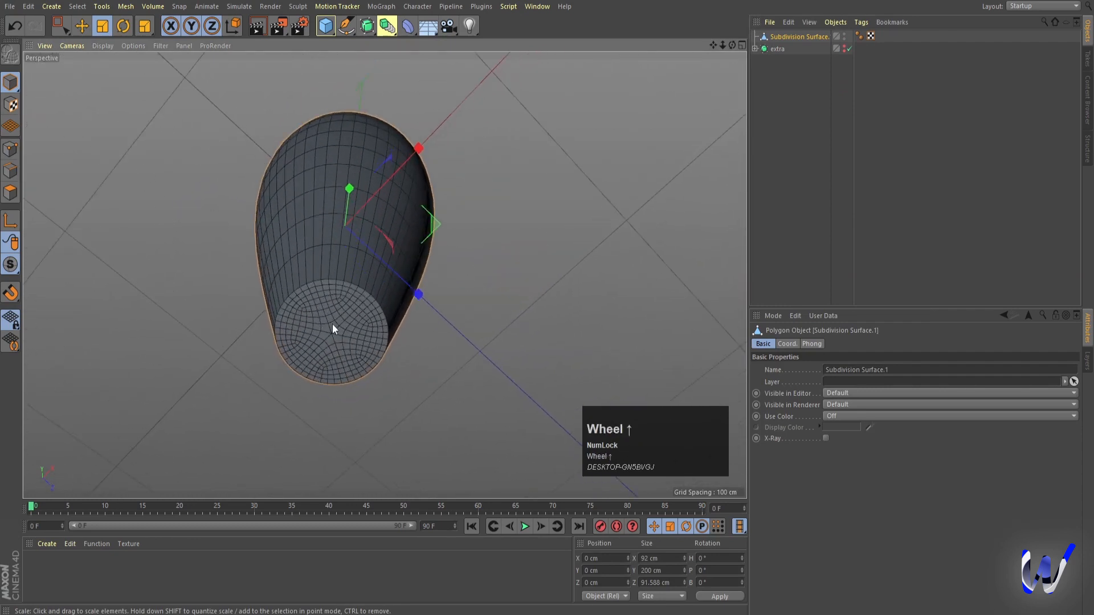
{"action": "scroll", "coordinate": [325, 333], "scroll_direction": "up", "scroll_amount": 1}
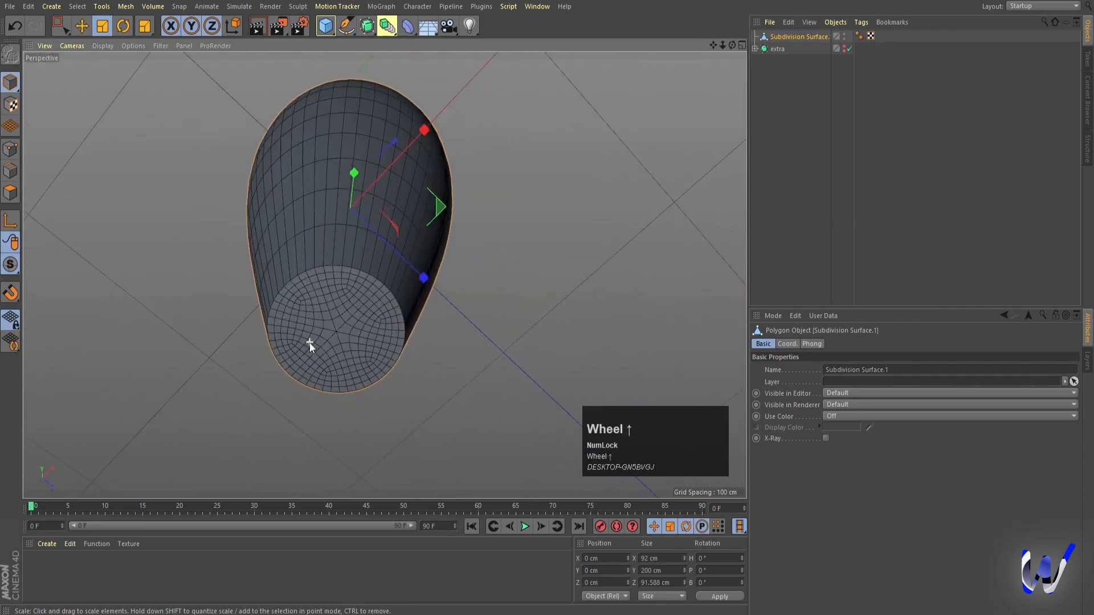
{"action": "middle_click", "coordinate": [481, 326]}
{"action": "middle_click", "coordinate": [503, 398]}
{"action": "middle_click_drag", "start_coordinate": [502, 403], "coordinate": [408, 256]}
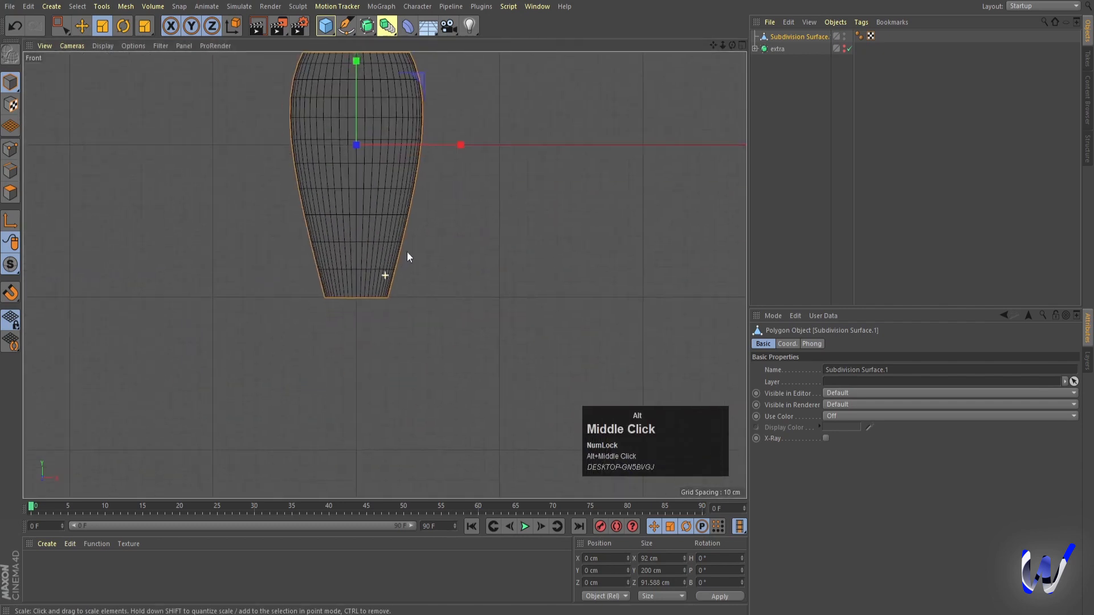
{"action": "left_click", "coordinate": [794, 36]}
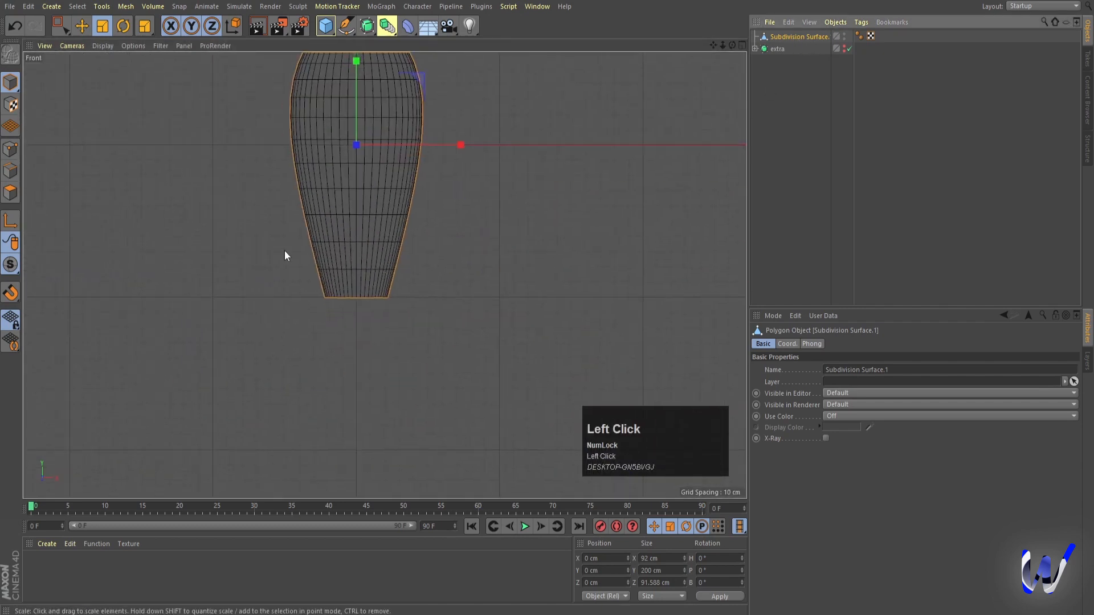
{"action": "left_click", "coordinate": [10, 194]}
{"action": "scroll", "coordinate": [291, 288], "scroll_direction": "up", "scroll_amount": 3}
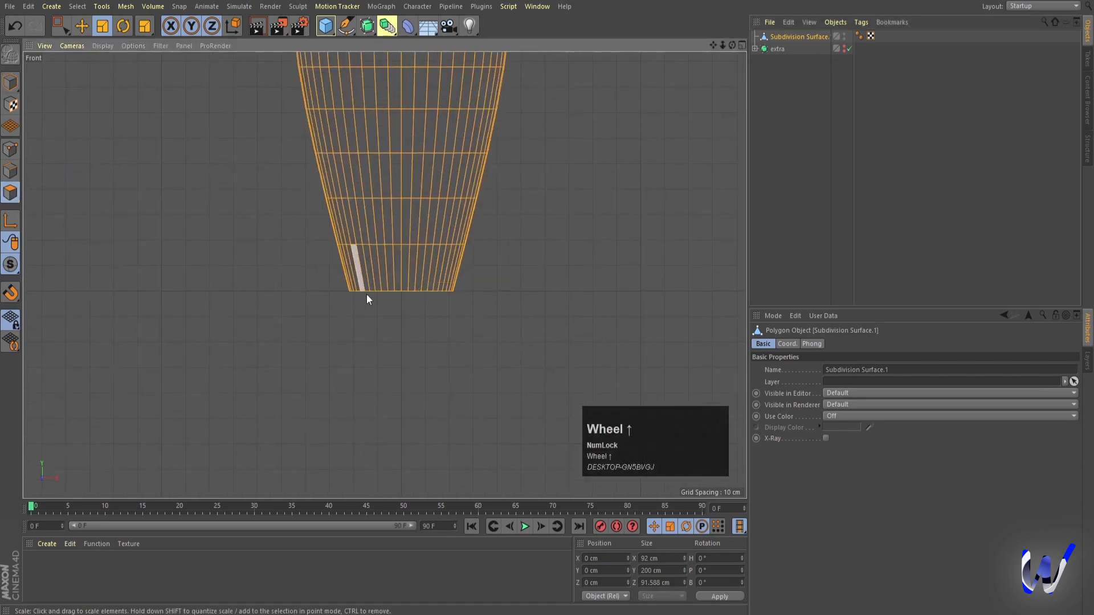
{"action": "left_click", "coordinate": [67, 28]}
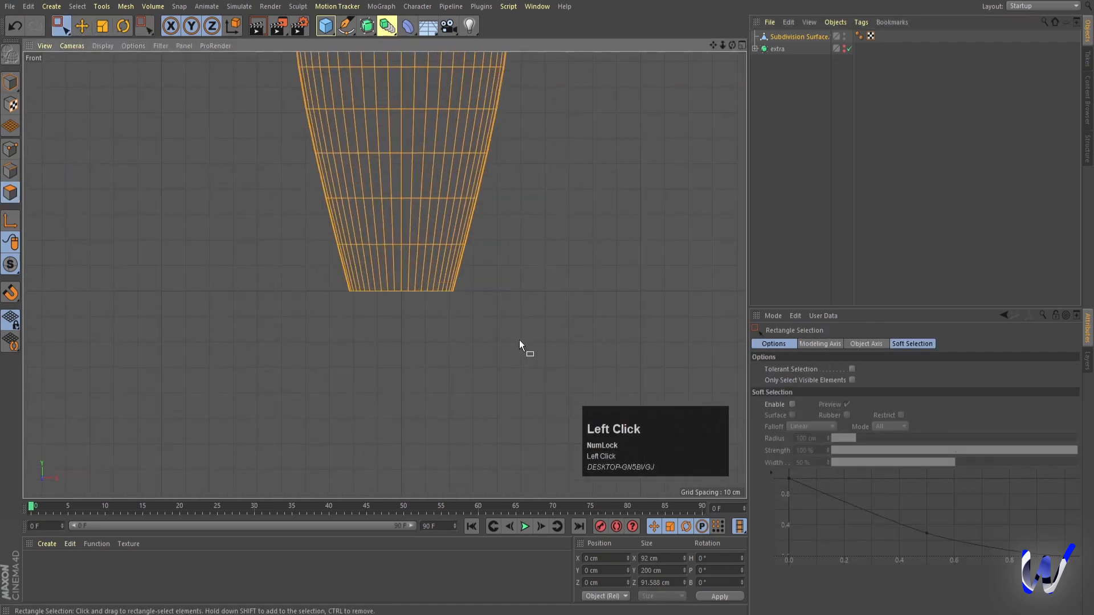
{"action": "left_click_drag", "start_coordinate": [519, 339], "coordinate": [282, 277]}
{"action": "middle_click", "coordinate": [406, 343]}
{"action": "middle_click", "coordinate": [241, 232]}
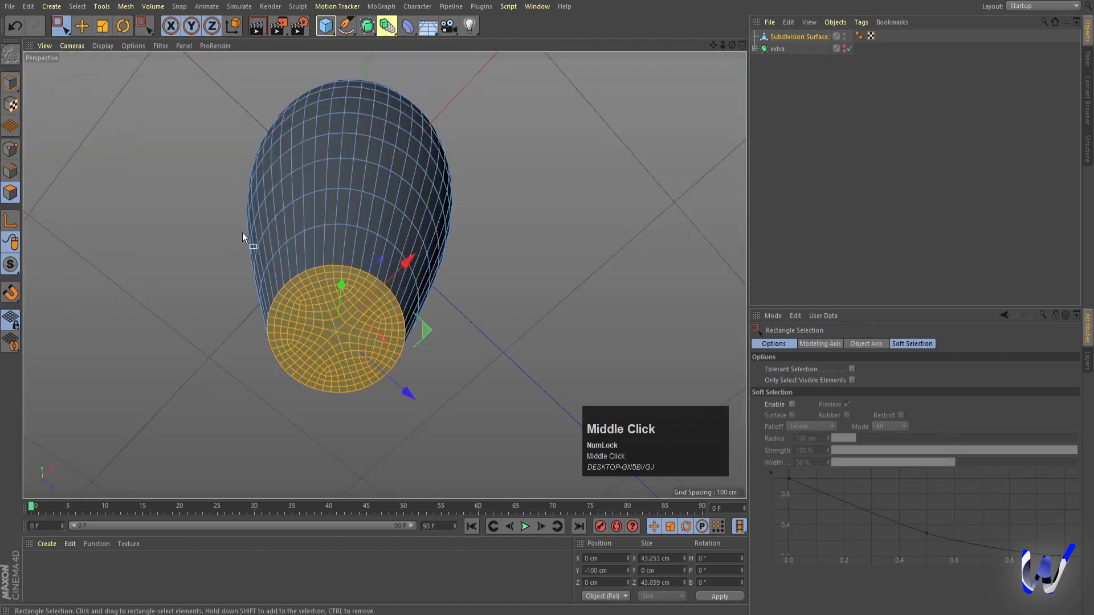
{"action": "scroll", "coordinate": [332, 307], "scroll_direction": "up", "scroll_amount": 3}
{"action": "key", "text": "Delete"}
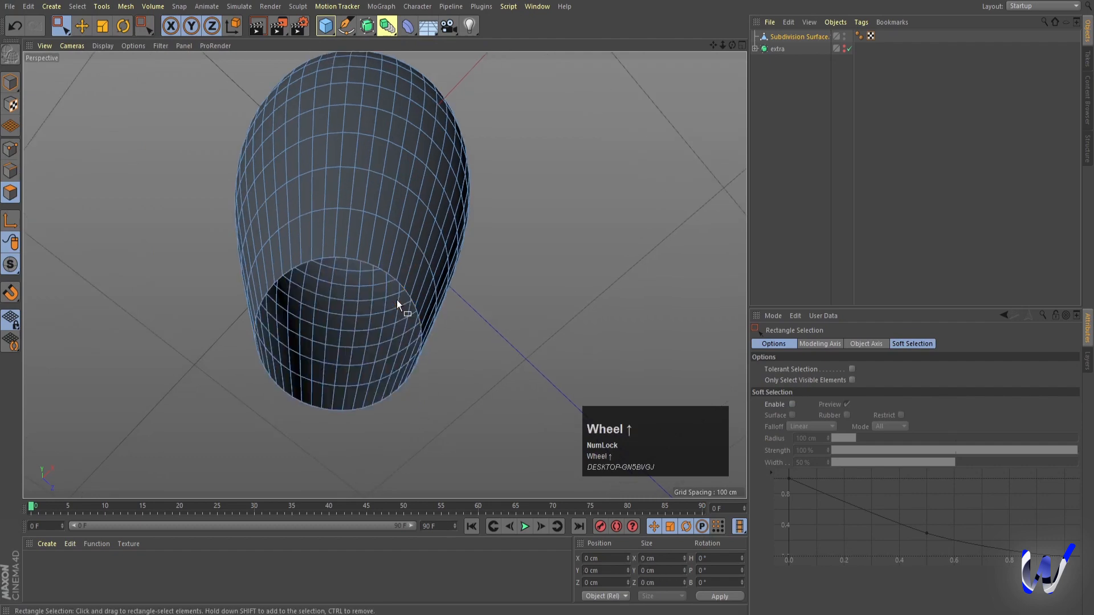
Select all points of the body and run Optimize on them to clean up the mesh
{"action": "left_click_drag", "start_coordinate": [393, 338], "coordinate": [408, 394], "text": "alt"}
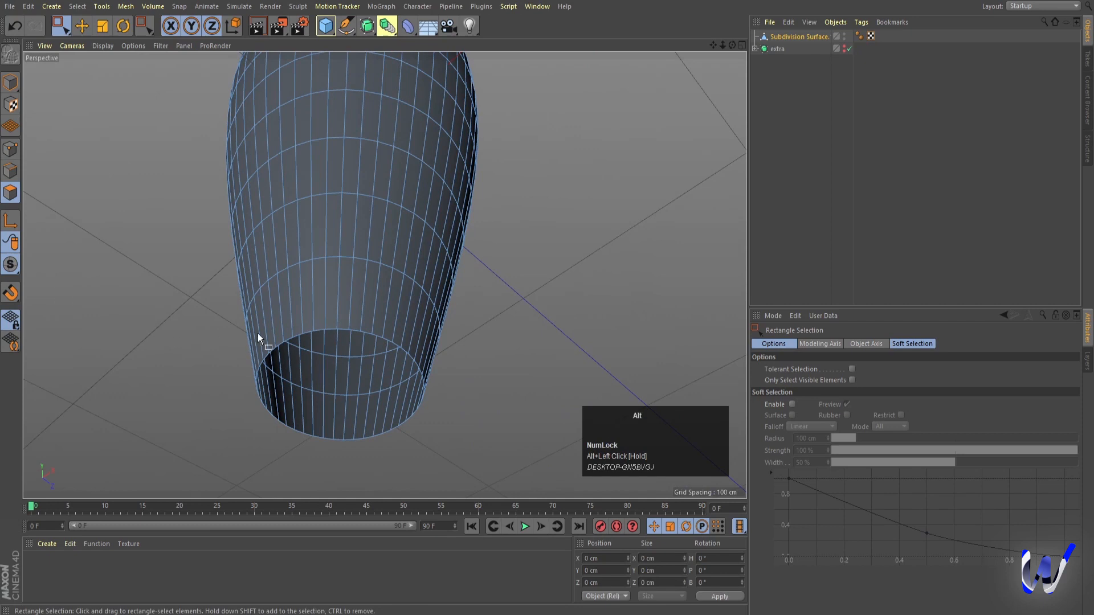
{"action": "middle_click_drag", "start_coordinate": [261, 342], "coordinate": [261, 330], "text": "alt"}
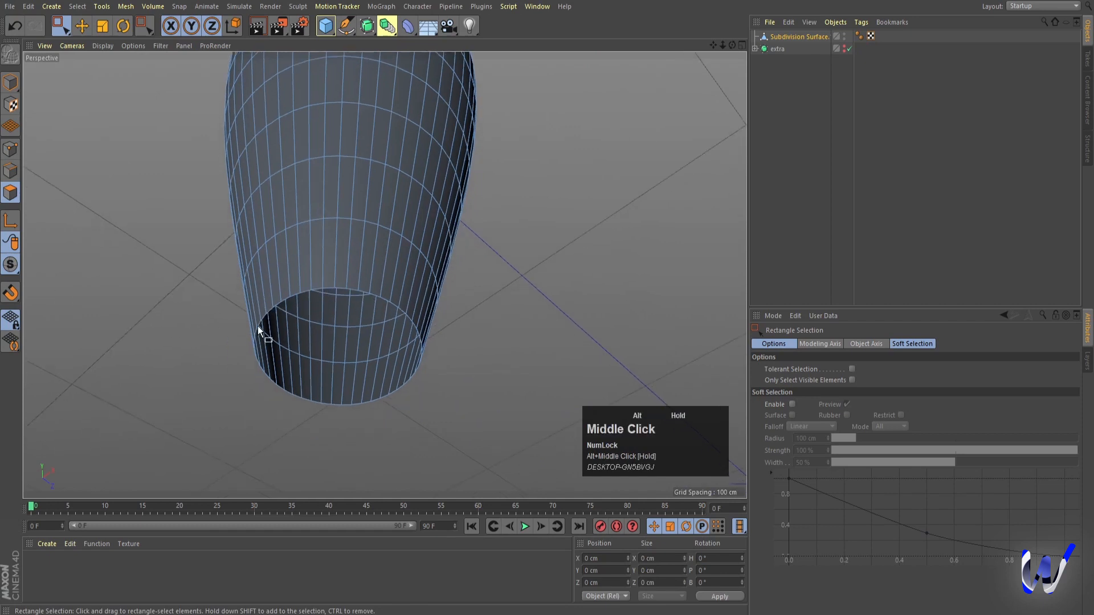
{"action": "left_click", "coordinate": [10, 152]}
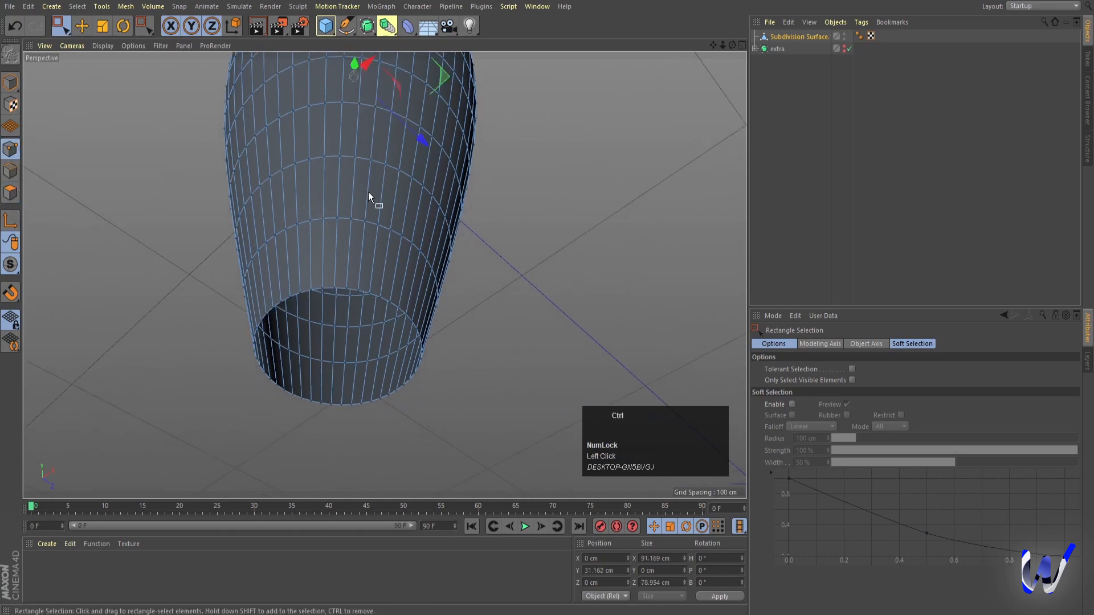
{"action": "key", "text": "ctrl+a"}
{"action": "scroll", "coordinate": [410, 399], "scroll_direction": "down", "scroll_amount": 4}
{"action": "left_click_drag", "start_coordinate": [410, 398], "coordinate": [510, 211], "text": "alt"}
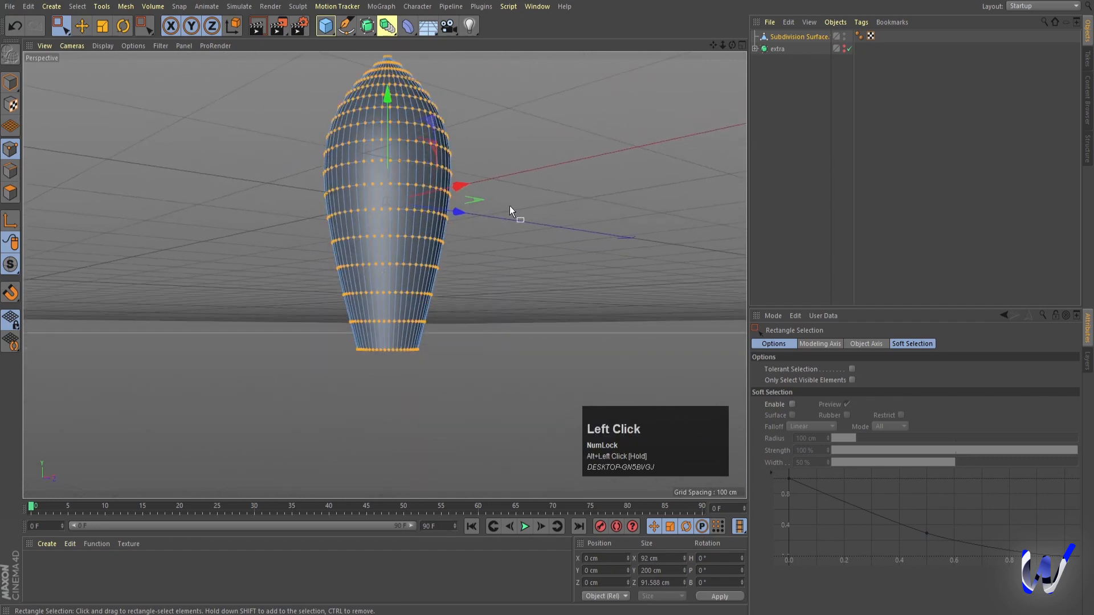
{"action": "right_click", "coordinate": [510, 211]}
{"action": "left_click", "coordinate": [536, 536]}
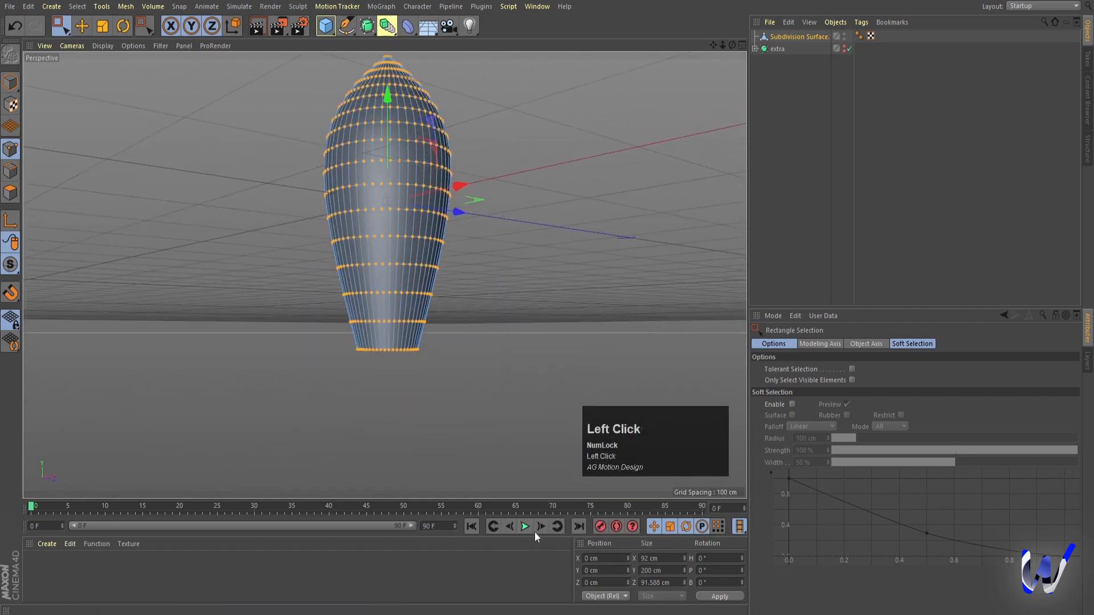
{"action": "left_click", "coordinate": [813, 125]}
{"action": "left_click", "coordinate": [783, 38]}
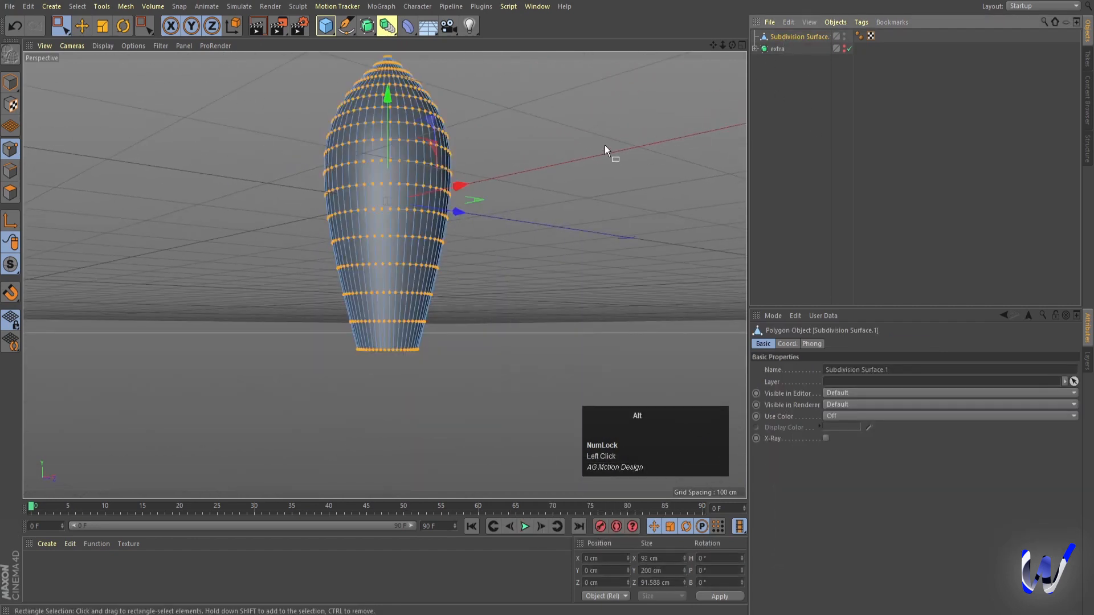
Rectangle-select the polygons of the body's pointed upper part, down to just above its widest area, in the front view
{"action": "left_click_drag", "start_coordinate": [604, 146], "coordinate": [582, 219], "text": "alt"}
{"action": "middle_click", "coordinate": [583, 219]}
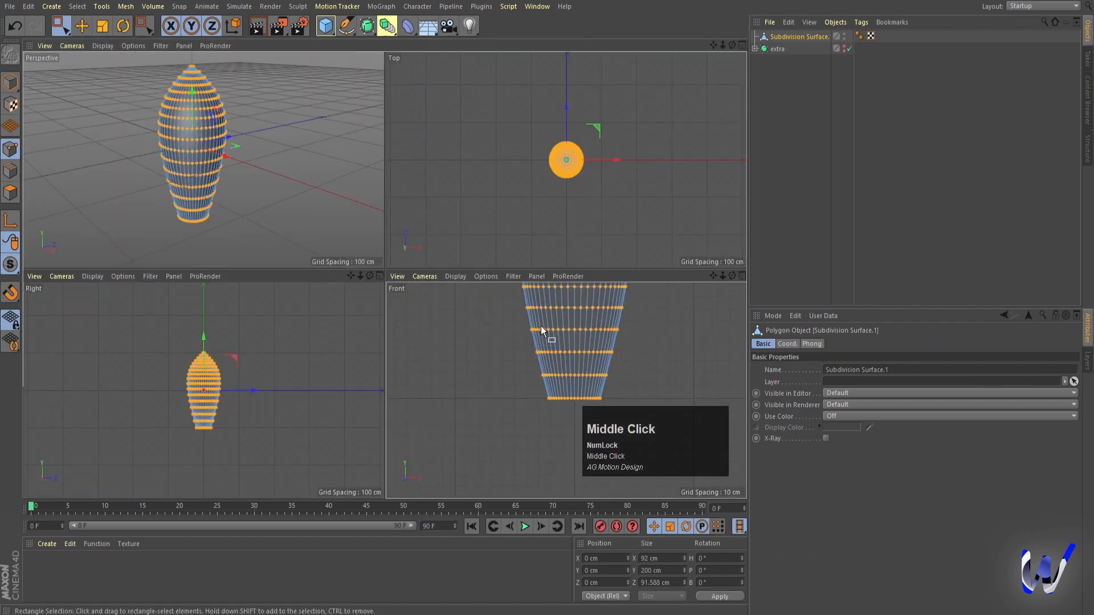
{"action": "middle_click", "coordinate": [542, 330]}
{"action": "scroll", "coordinate": [484, 327], "scroll_direction": "down", "scroll_amount": 4}
{"action": "middle_click_drag", "start_coordinate": [534, 192], "coordinate": [486, 260], "text": "alt"}
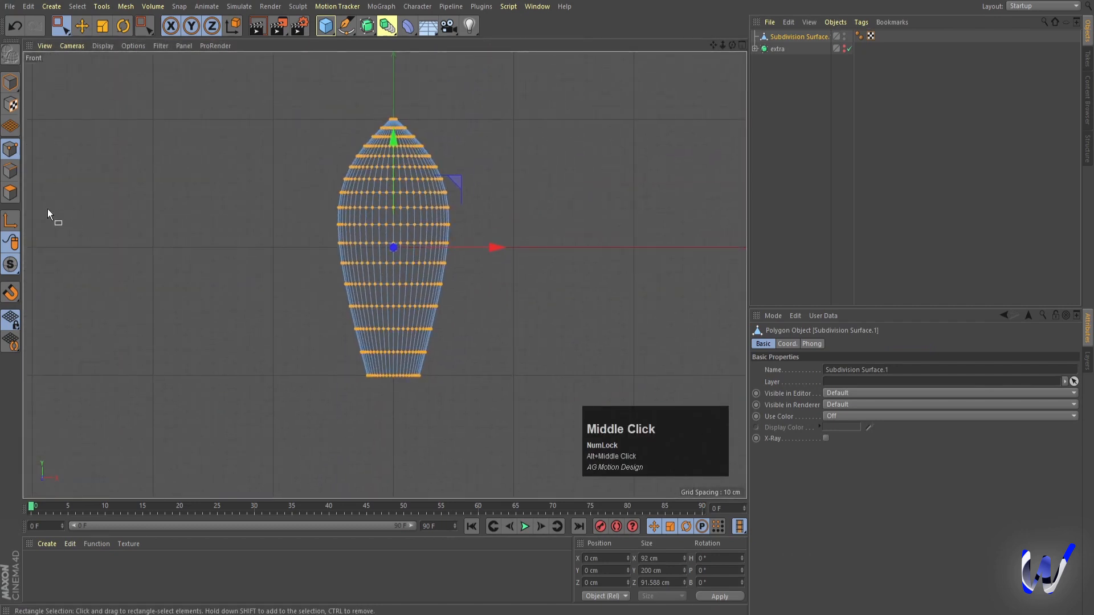
{"action": "left_click", "coordinate": [17, 194]}
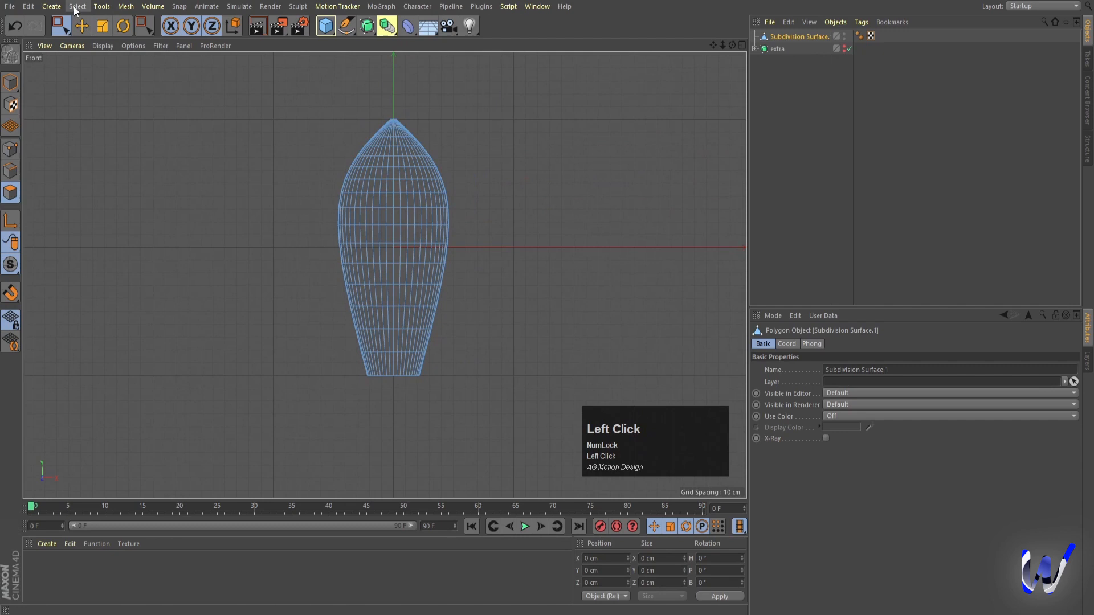
{"action": "middle_click_drag", "start_coordinate": [210, 173], "coordinate": [184, 191], "text": "alt"}
{"action": "left_click", "coordinate": [791, 37]}
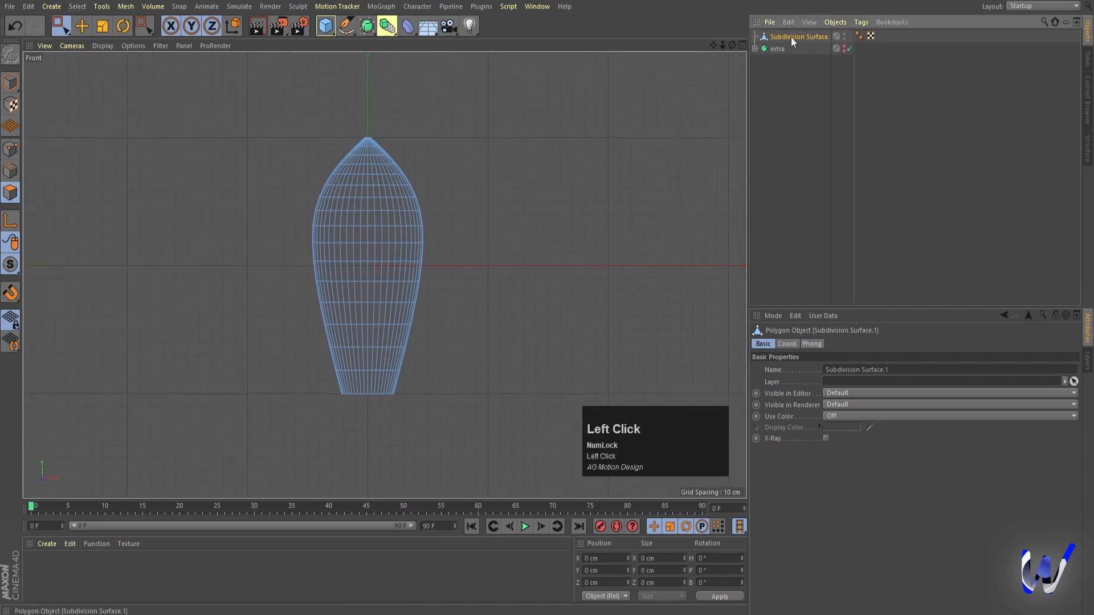
{"action": "left_click_drag", "start_coordinate": [247, 98], "coordinate": [463, 221]}
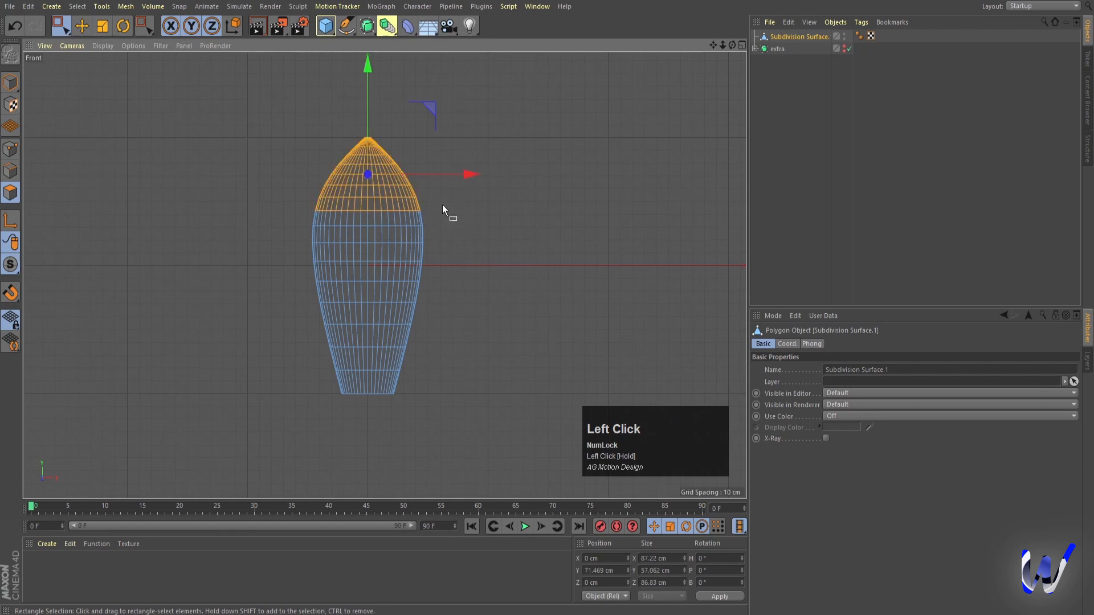
Store the selected upper polygons in a polygon selection tag with Set Selection and rename the tag "up"
{"action": "middle_click", "coordinate": [500, 226]}
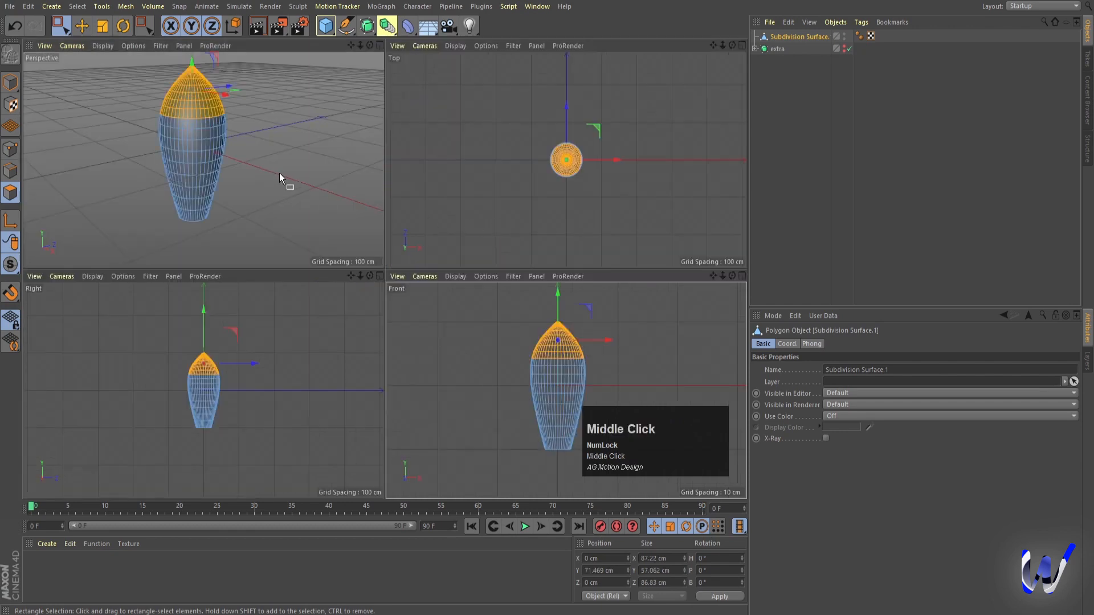
{"action": "middle_click", "coordinate": [280, 173]}
{"action": "left_click", "coordinate": [77, 7]}
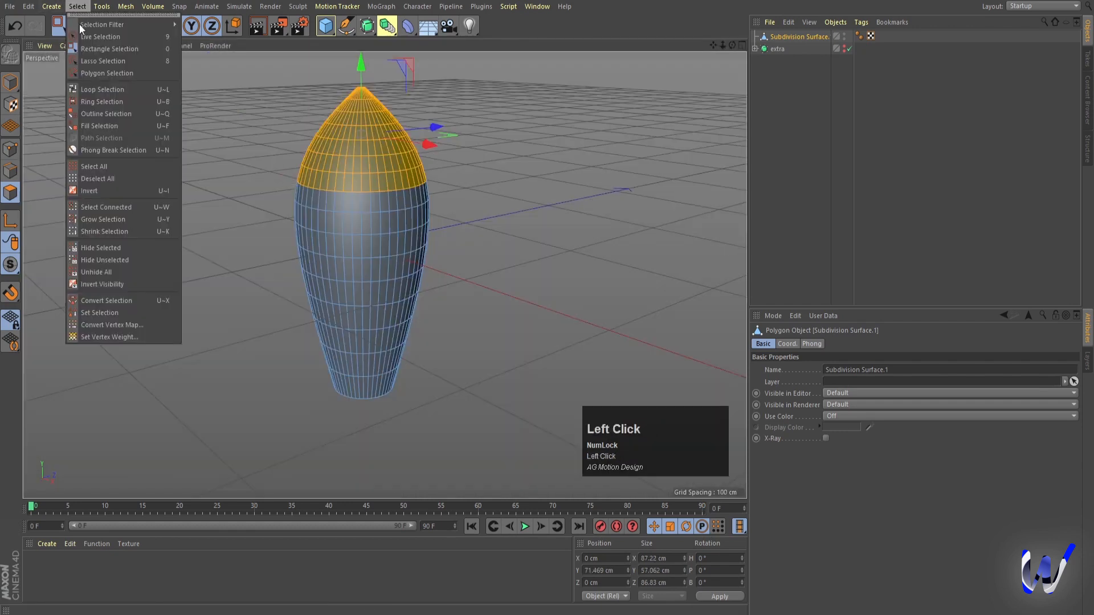
{"action": "scroll", "coordinate": [131, 282], "scroll_direction": "down", "scroll_amount": 1}
{"action": "left_click", "coordinate": [118, 313]}
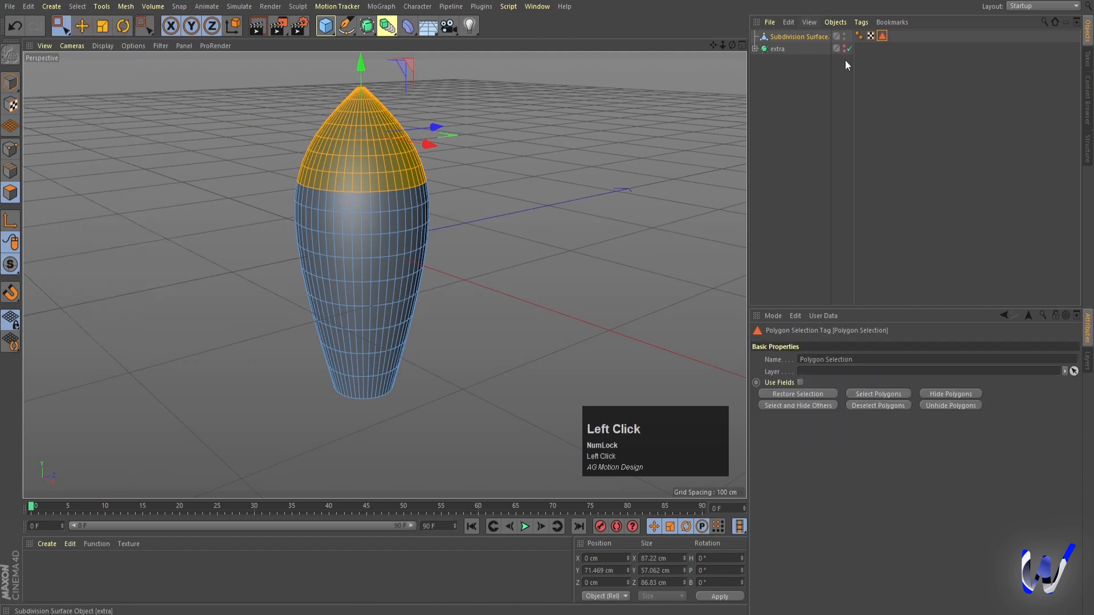
{"action": "left_click", "coordinate": [865, 71]}
{"action": "left_click", "coordinate": [883, 36]}
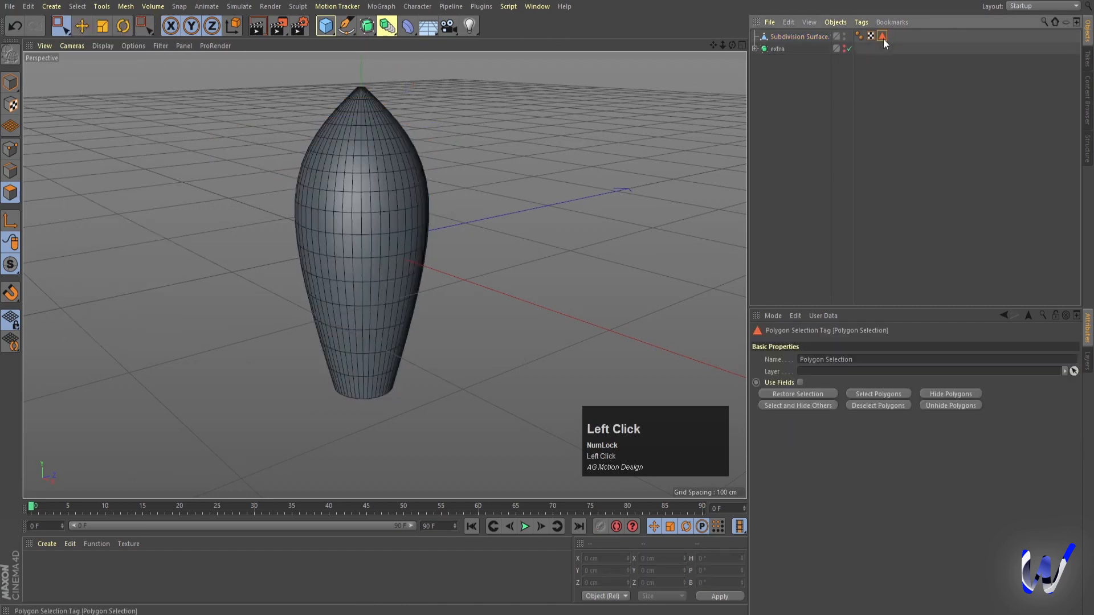
{"action": "left_click", "coordinate": [837, 360]}
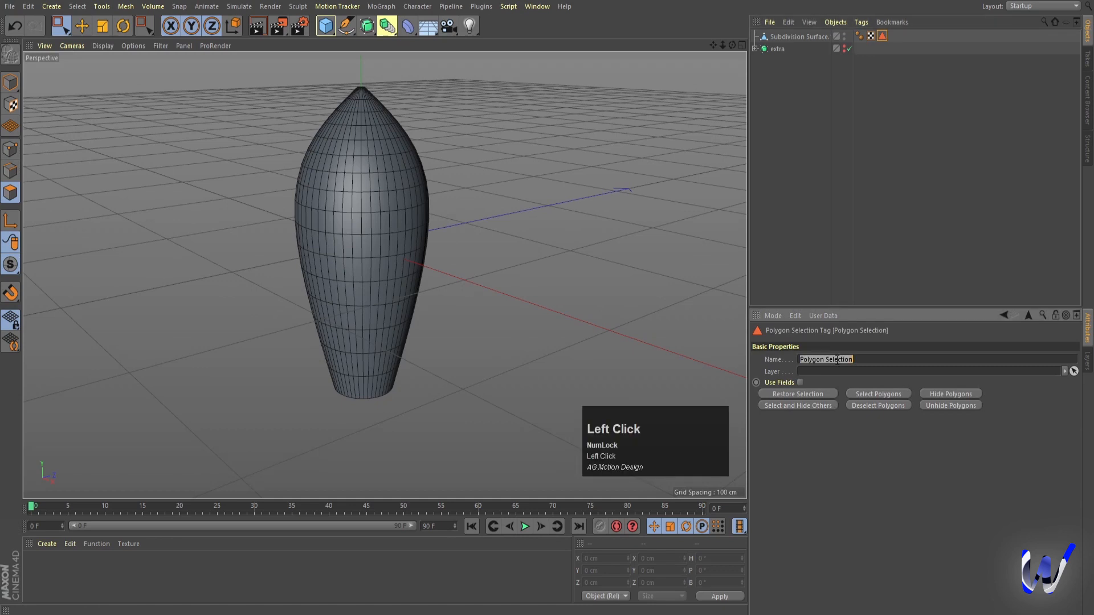
{"action": "type", "text": "up"}
{"action": "key", "text": "Return"}
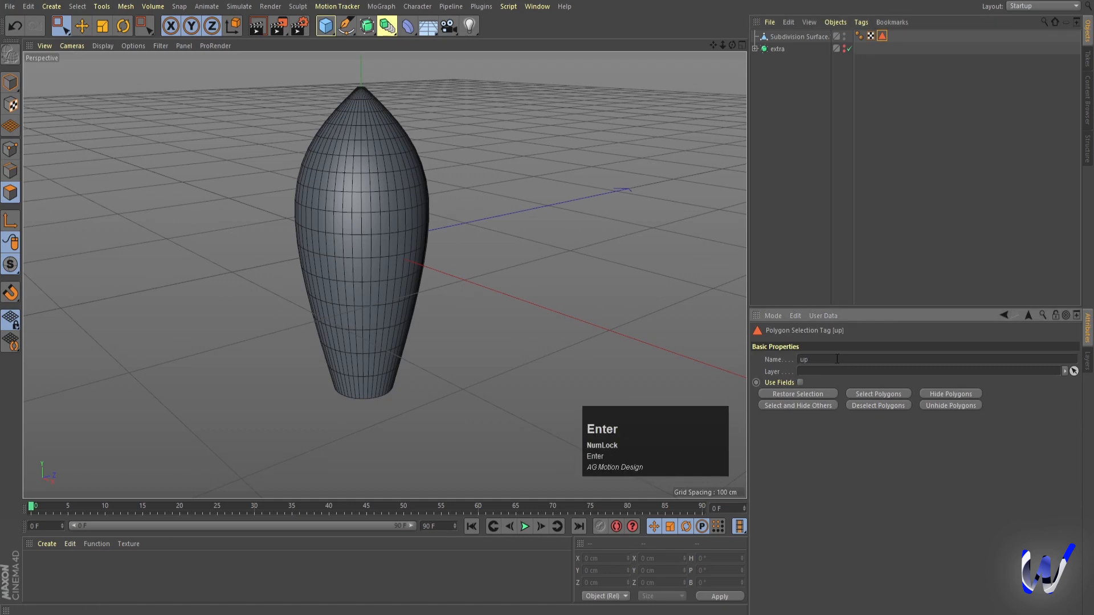
{"action": "left_click", "coordinate": [826, 241]}
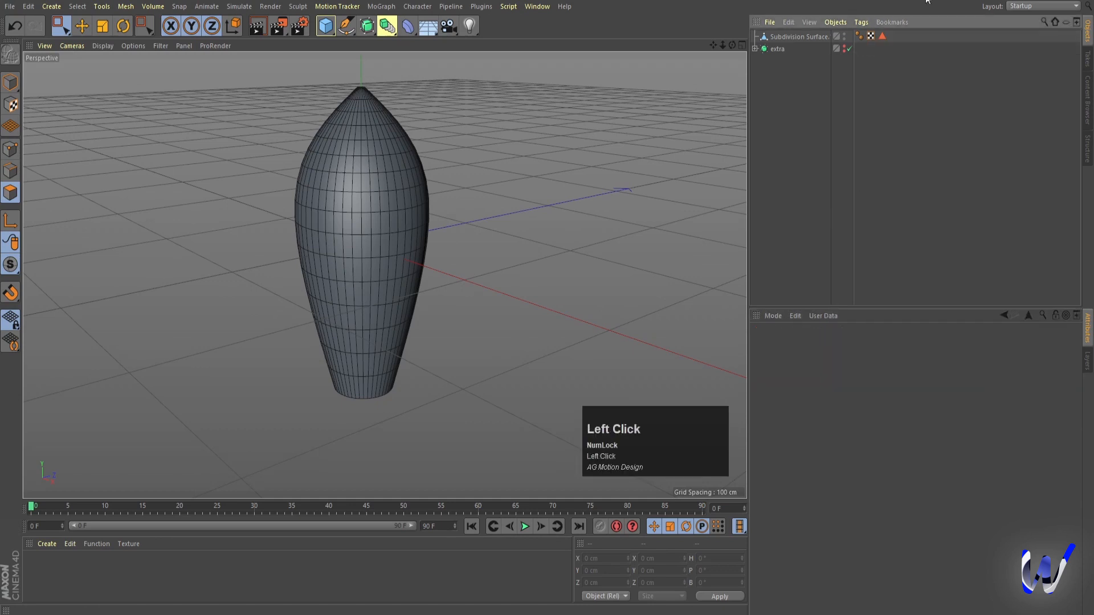
Check the polygons stored in the body's "up" selection tag and clear the object selection
{"action": "left_click", "coordinate": [801, 37]}
{"action": "left_click", "coordinate": [882, 36]}
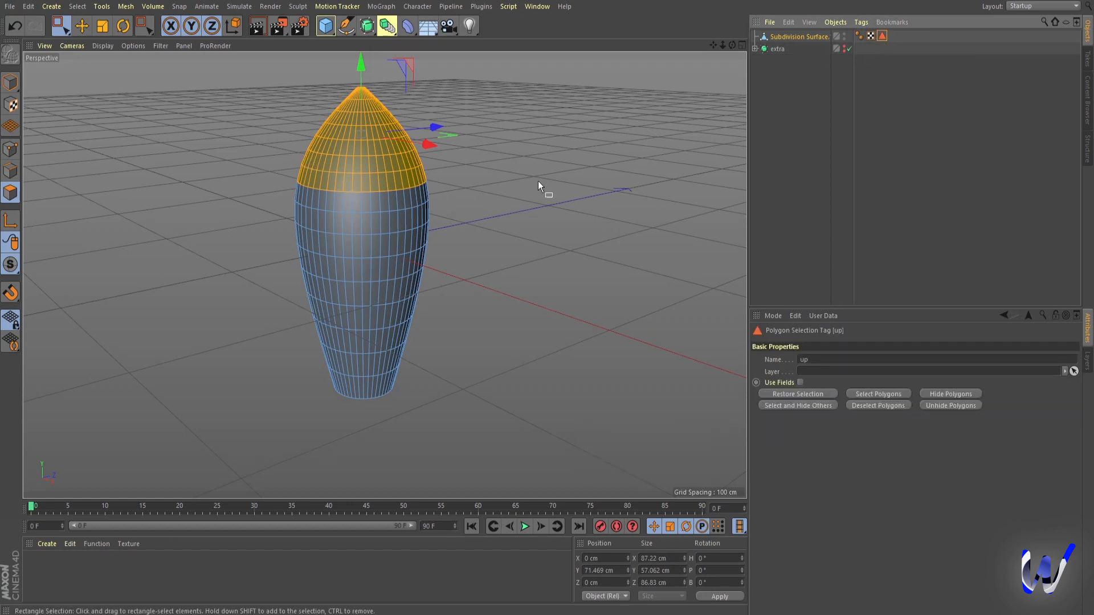
{"action": "left_click", "coordinate": [810, 107]}
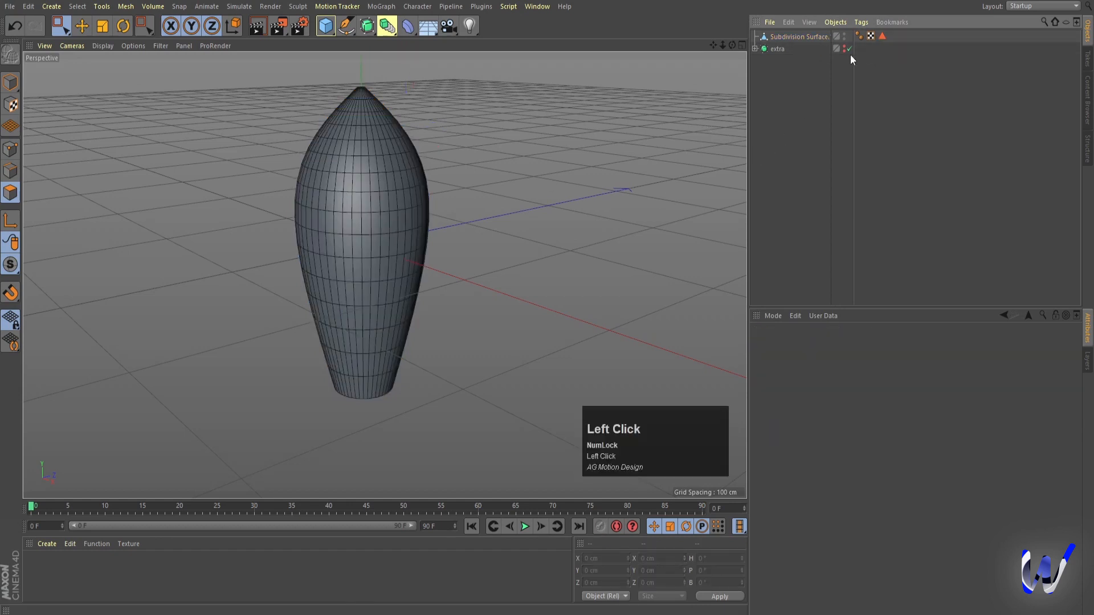
{"action": "left_click", "coordinate": [821, 38]}
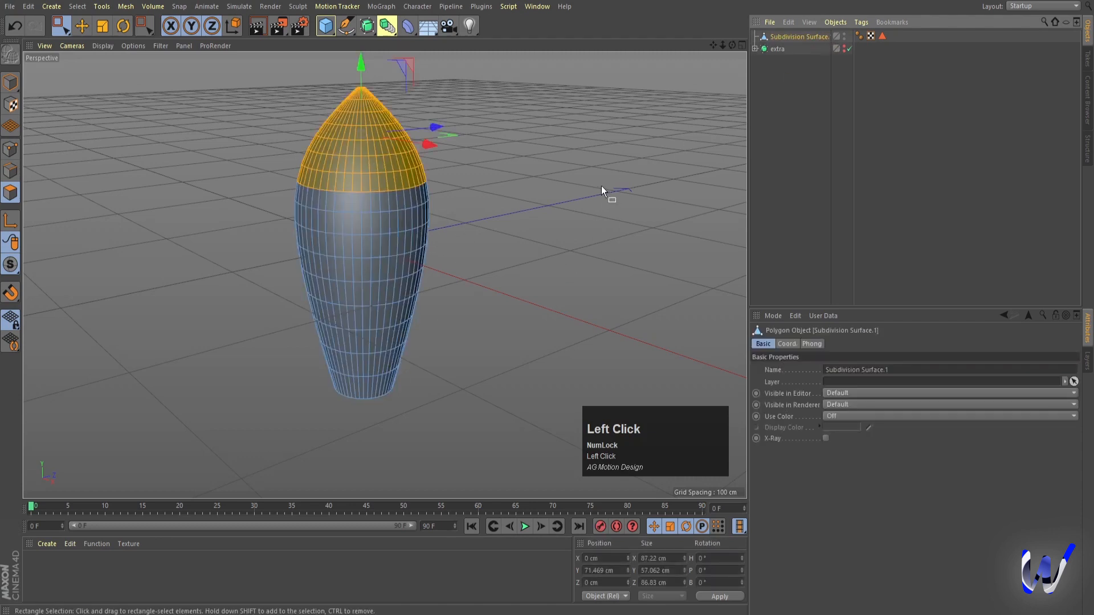
{"action": "left_click", "coordinate": [898, 118]}
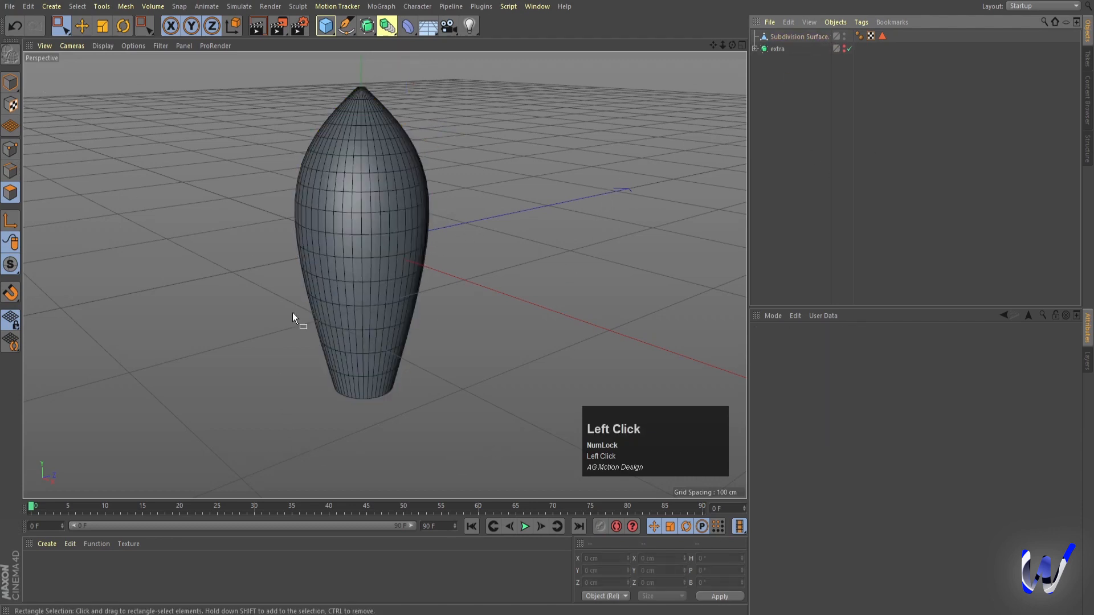
Add a Tube primitive around the body at the scene's origin
{"action": "left_click", "coordinate": [325, 25]}
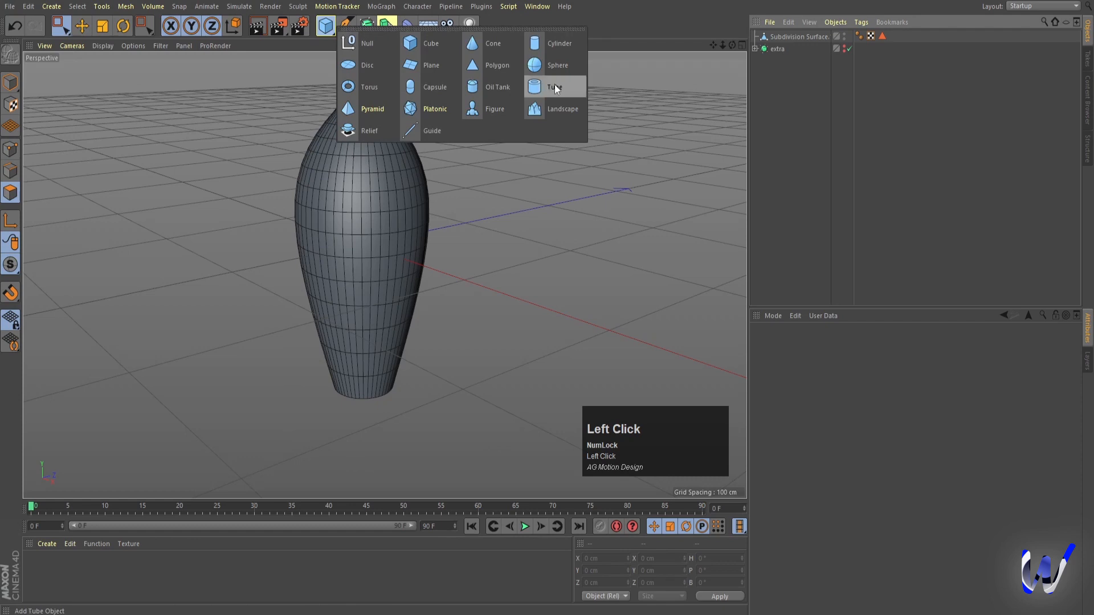
{"action": "left_click", "coordinate": [556, 84]}
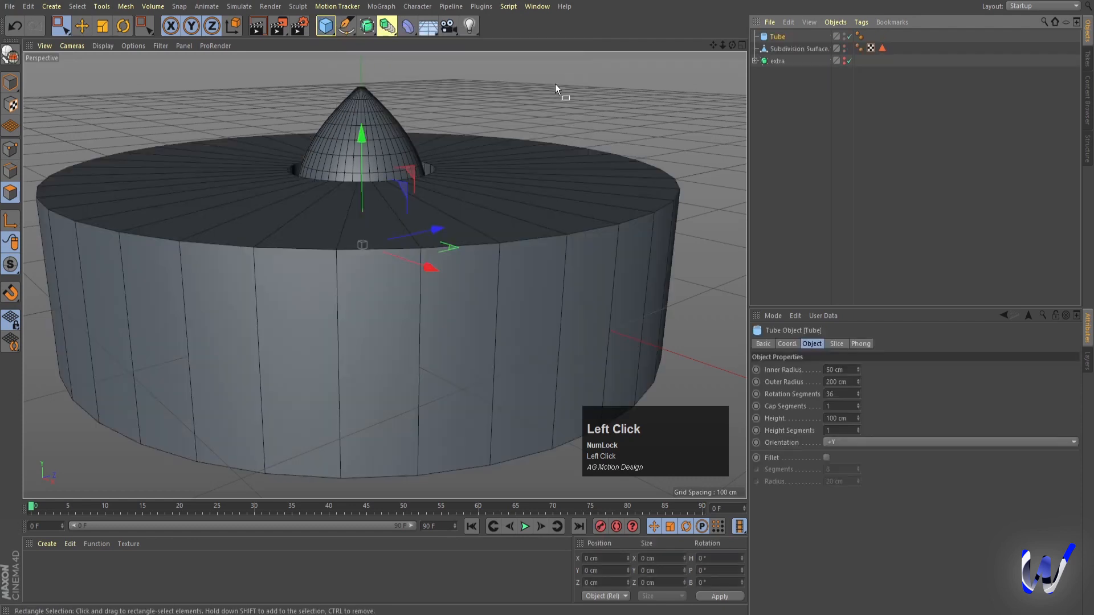
{"action": "middle_click", "coordinate": [521, 303]}
{"action": "middle_click", "coordinate": [563, 197]}
{"action": "scroll", "coordinate": [436, 260], "scroll_direction": "up", "scroll_amount": 2}
{"action": "middle_click", "coordinate": [436, 260]}
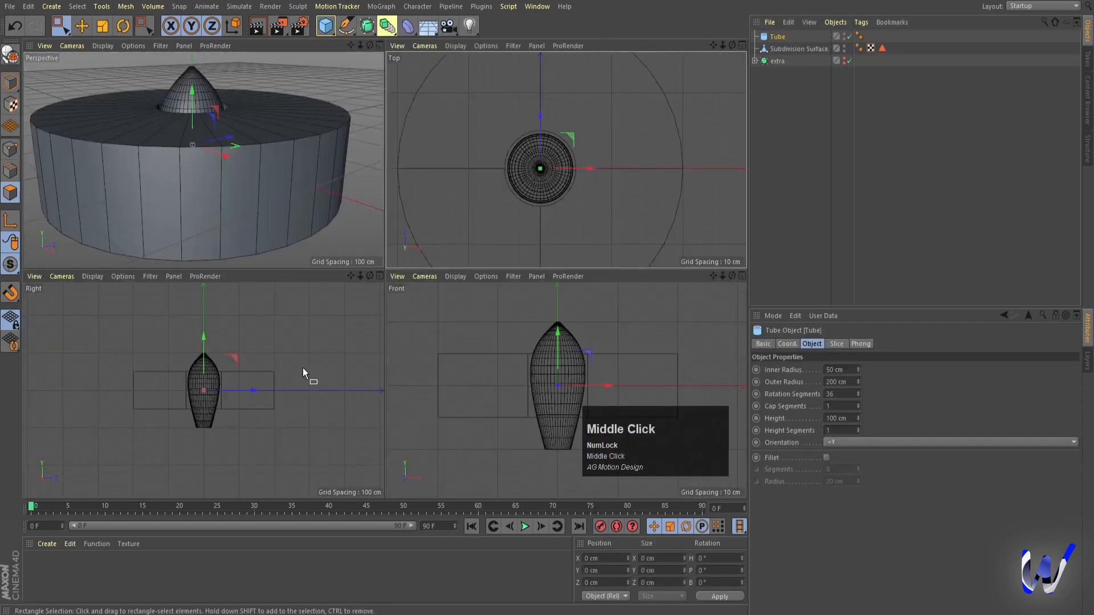
Lower the tube to the body's bottom end and set its outer radius to 60 cm and height to 27 cm
{"action": "middle_click", "coordinate": [303, 368]}
{"action": "left_click_drag", "start_coordinate": [388, 165], "coordinate": [396, 241]}
{"action": "left_click_drag", "start_coordinate": [857, 383], "coordinate": [803, 383]}
{"action": "left_click_drag", "start_coordinate": [859, 420], "coordinate": [832, 456]}
{"action": "middle_click", "coordinate": [498, 223]}
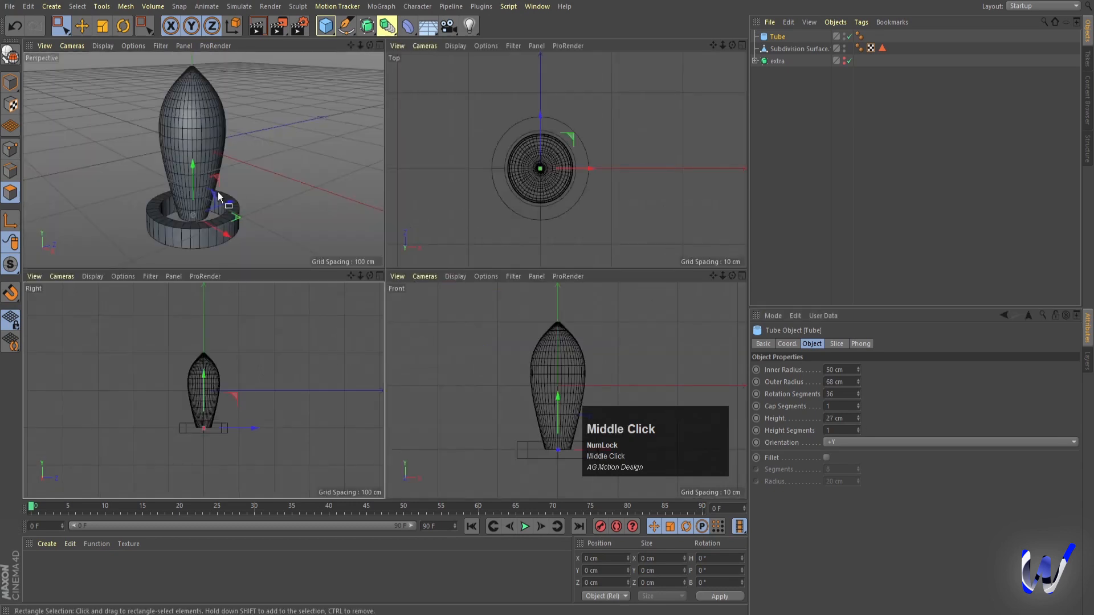
Tighten the tube to a 25 cm inner and 35 cm outer radius and enable its fillet
{"action": "middle_click", "coordinate": [200, 154]}
{"action": "left_click_drag", "start_coordinate": [858, 372], "coordinate": [854, 393]}
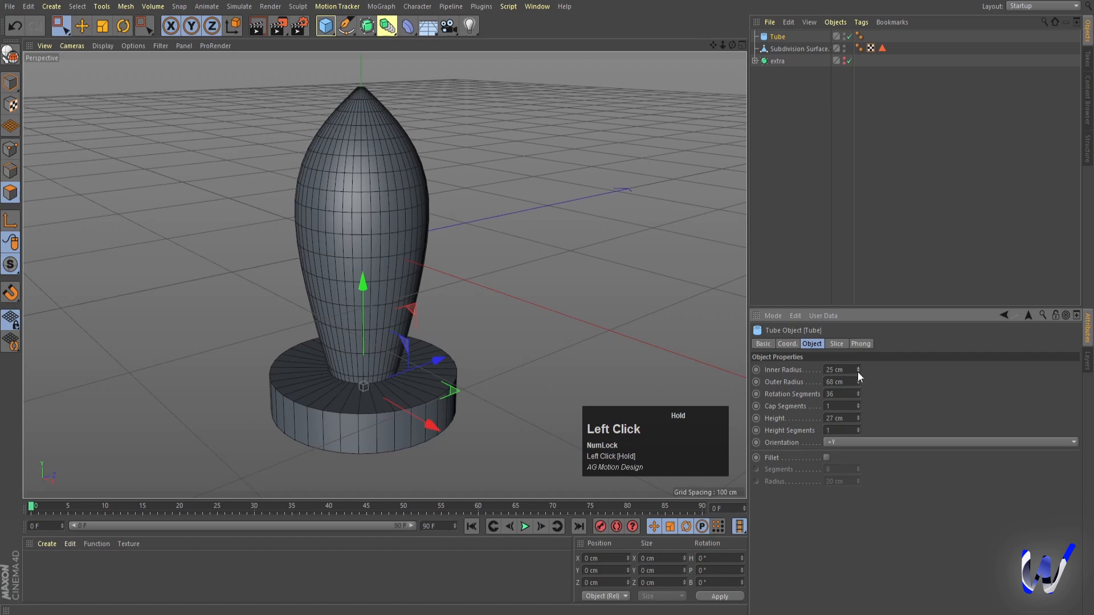
{"action": "left_click_drag", "start_coordinate": [858, 383], "coordinate": [855, 416]}
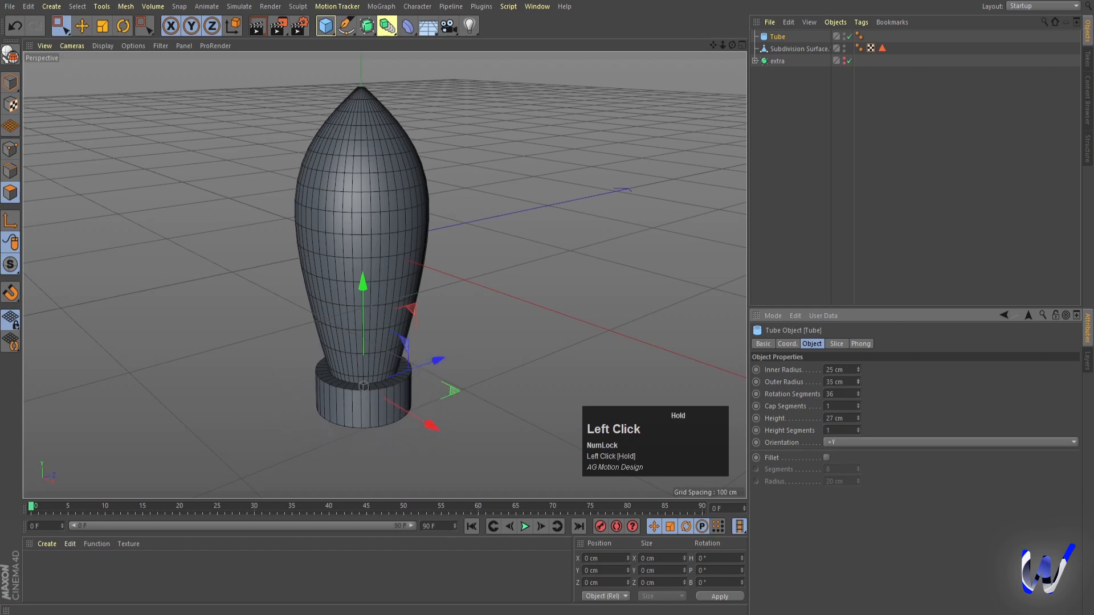
{"action": "left_click", "coordinate": [827, 458]}
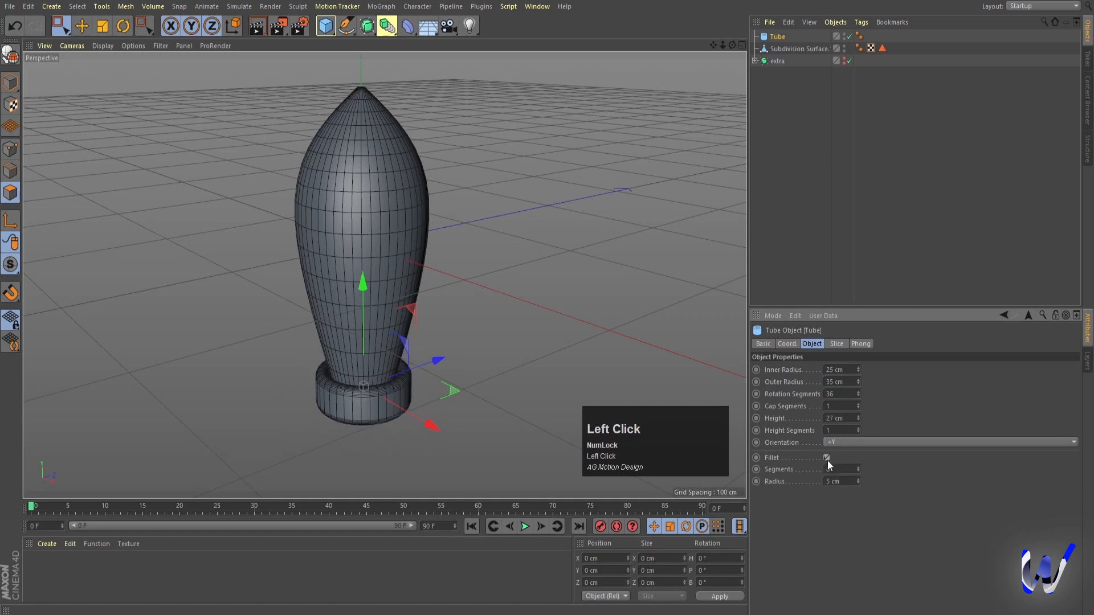
Fine-tune the tube around the body's base to an inner radius of 18 cm and an outer radius of 33 cm
{"action": "left_click", "coordinate": [857, 372]}
{"action": "left_click", "coordinate": [858, 380]}
{"action": "left_click", "coordinate": [858, 380]}
{"action": "left_click", "coordinate": [858, 384]}
{"action": "left_click", "coordinate": [859, 384]}
{"action": "left_click", "coordinate": [858, 384]}
{"action": "left_click", "coordinate": [858, 384]}
Preview-render the body and its base ring from below and from the side to check their shape
{"action": "left_click_drag", "start_coordinate": [370, 435], "coordinate": [370, 323], "text": "alt"}
{"action": "key", "text": "ctrl+r"}
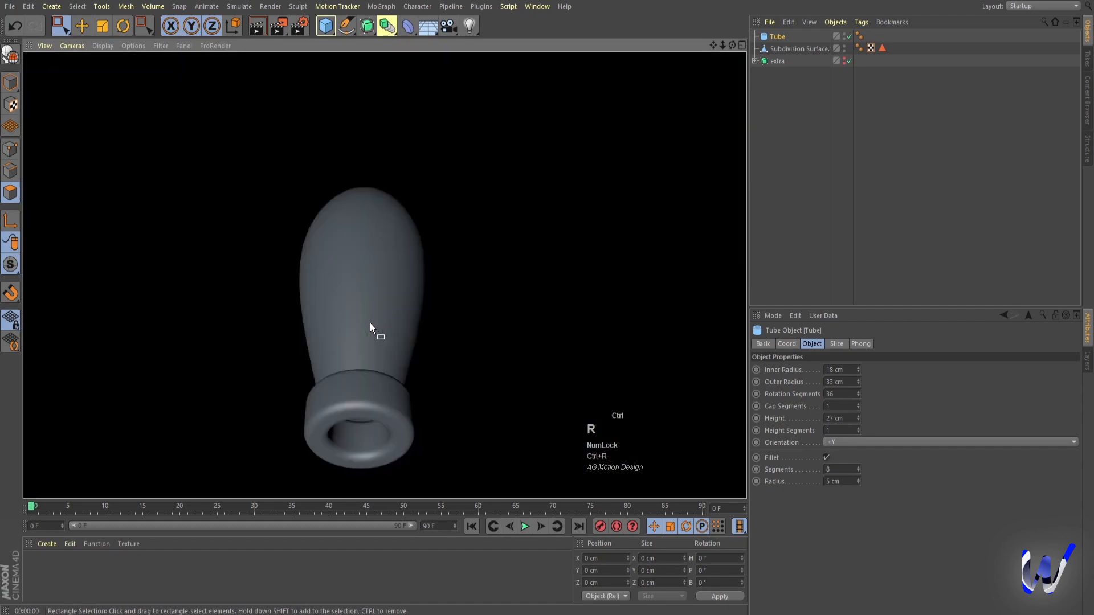
{"action": "scroll", "coordinate": [374, 325], "scroll_direction": "down", "scroll_amount": 4}
{"action": "left_click_drag", "start_coordinate": [439, 313], "coordinate": [441, 359], "text": "alt"}
{"action": "key", "text": "ctrl+r"}
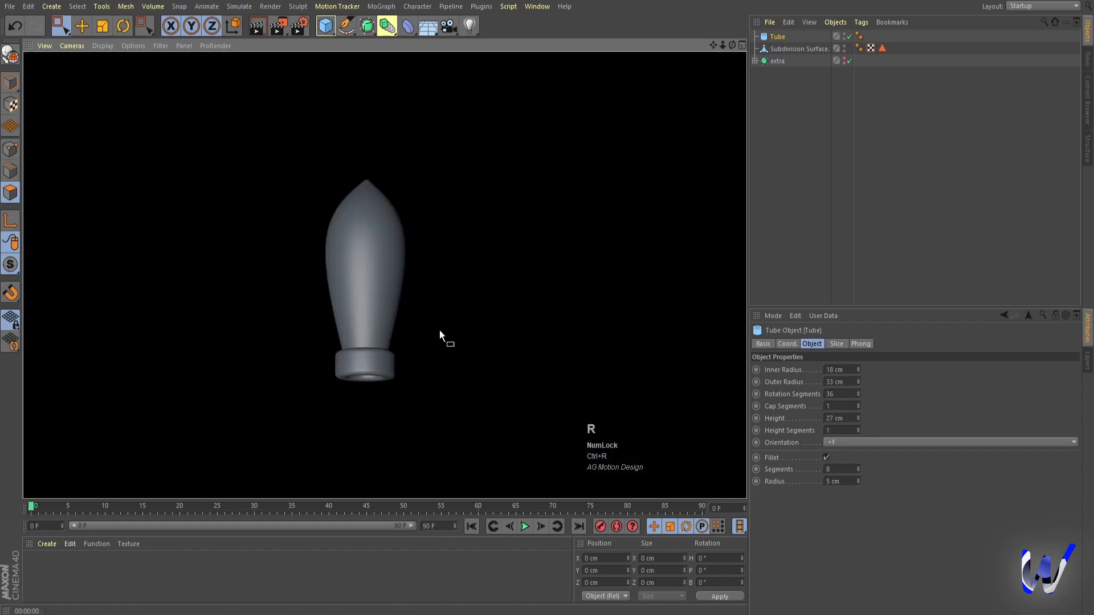
{"action": "scroll", "coordinate": [362, 227], "scroll_direction": "up", "scroll_amount": 5}
{"action": "left_click_drag", "start_coordinate": [362, 227], "coordinate": [450, 228], "text": "alt"}
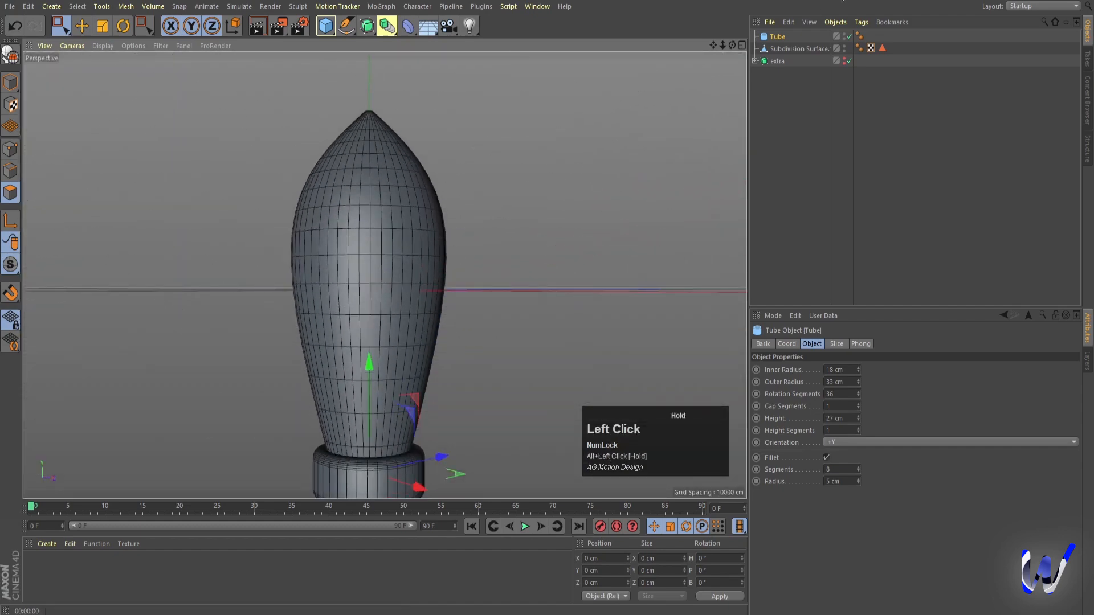
Rename the Tube object "down" and clear the object selection
{"action": "double_click", "coordinate": [777, 36]}
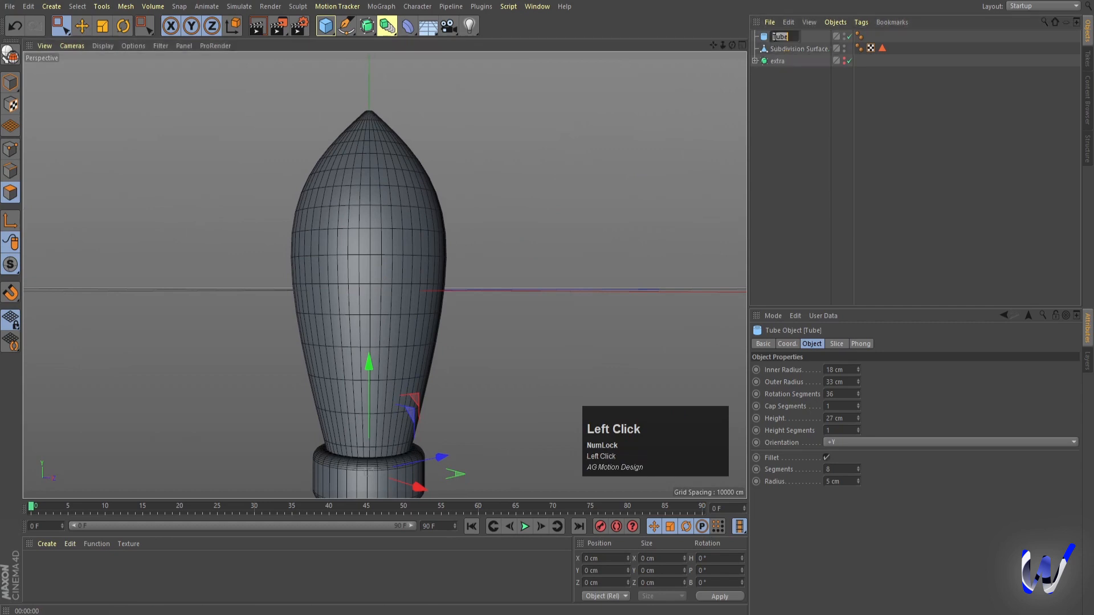
{"action": "type", "text": "down"}
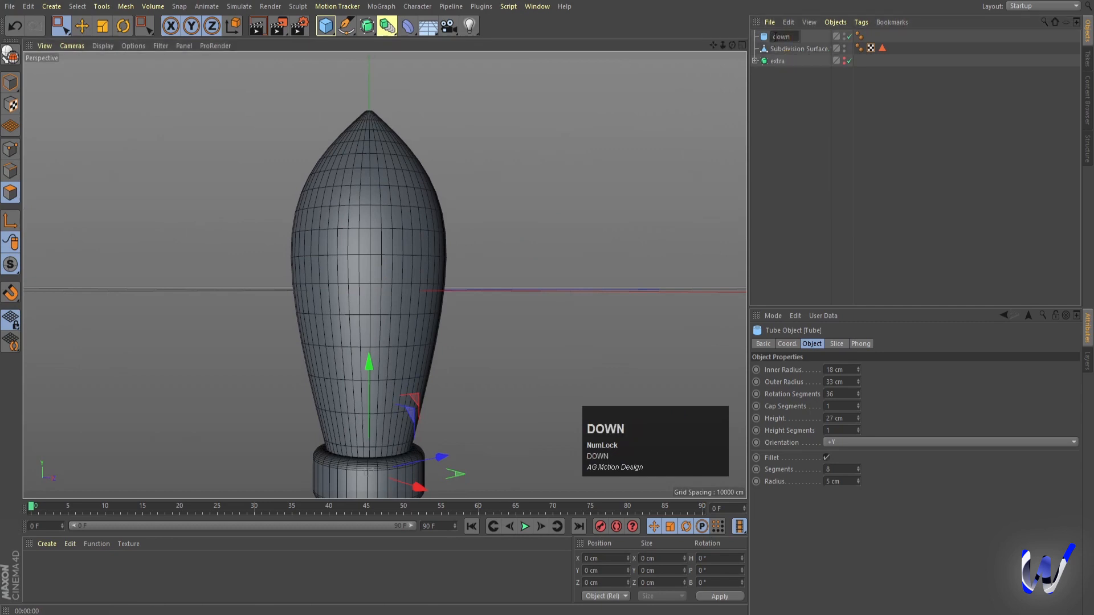
{"action": "key", "text": "Return"}
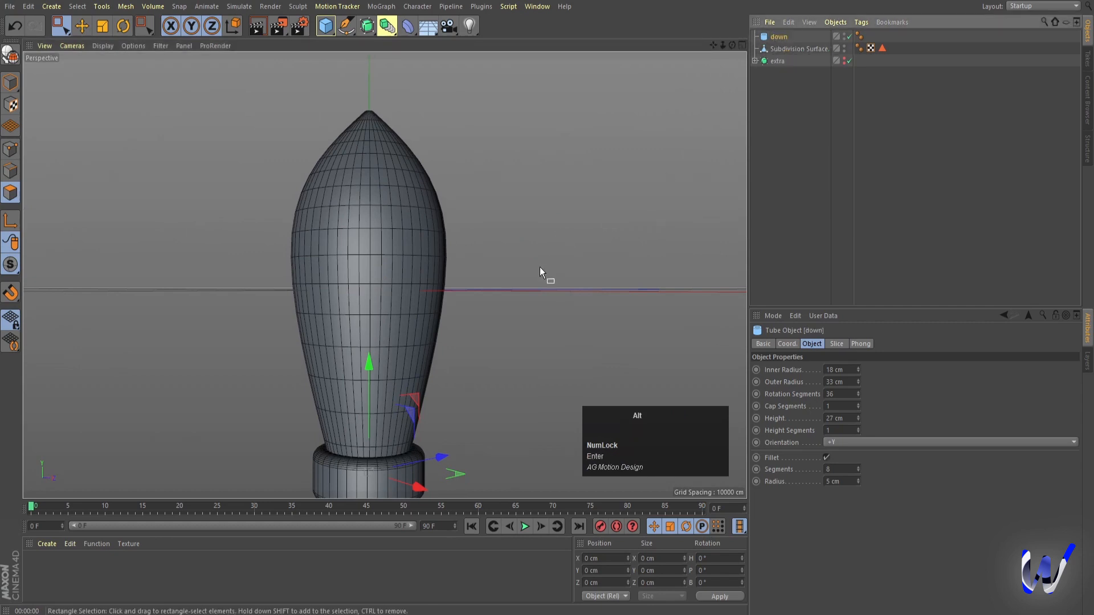
{"action": "left_click_drag", "start_coordinate": [539, 268], "coordinate": [496, 268], "text": "alt"}
{"action": "middle_click_drag", "start_coordinate": [611, 204], "coordinate": [614, 217], "text": "alt"}
{"action": "left_click", "coordinate": [873, 121]}
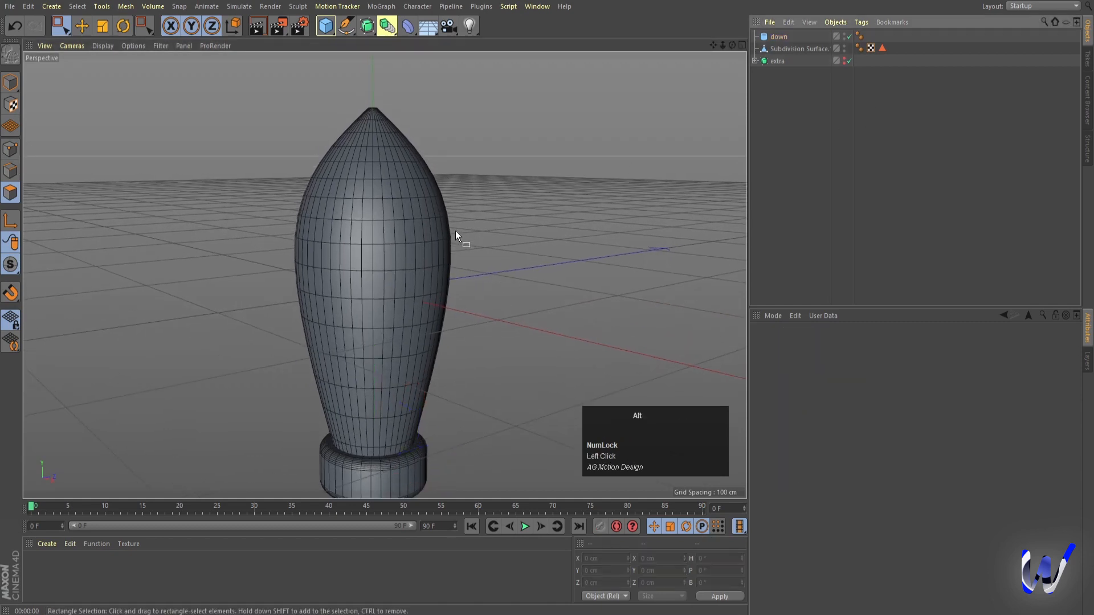
{"action": "middle_click_drag", "start_coordinate": [456, 231], "coordinate": [443, 257], "text": "alt"}
{"action": "scroll", "coordinate": [443, 255], "scroll_direction": "down", "scroll_amount": 1}
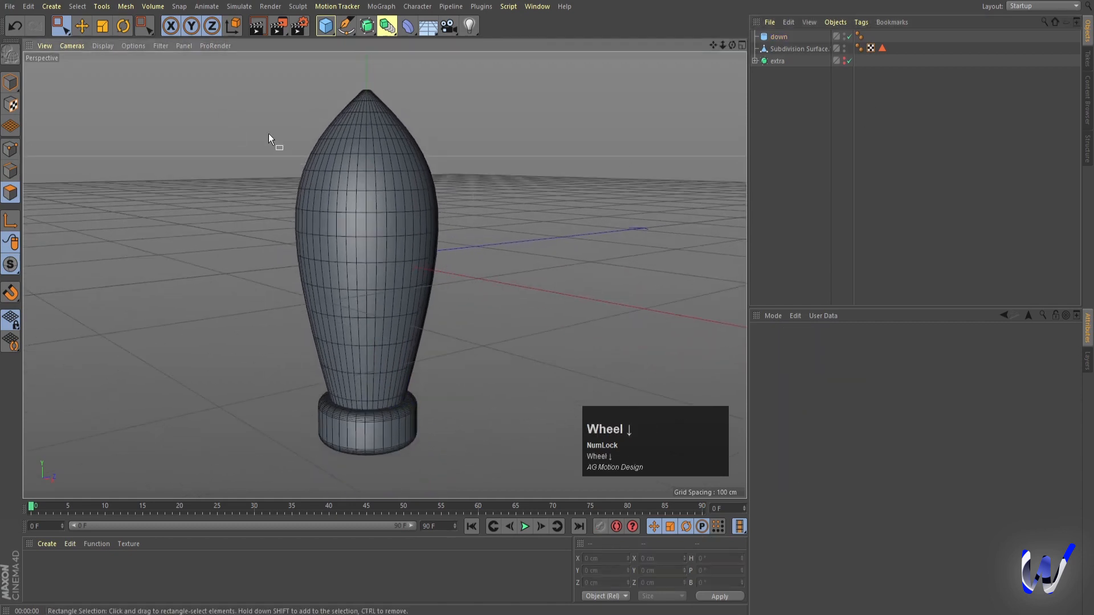
{"action": "scroll", "coordinate": [424, 367], "scroll_direction": "down", "scroll_amount": 2}
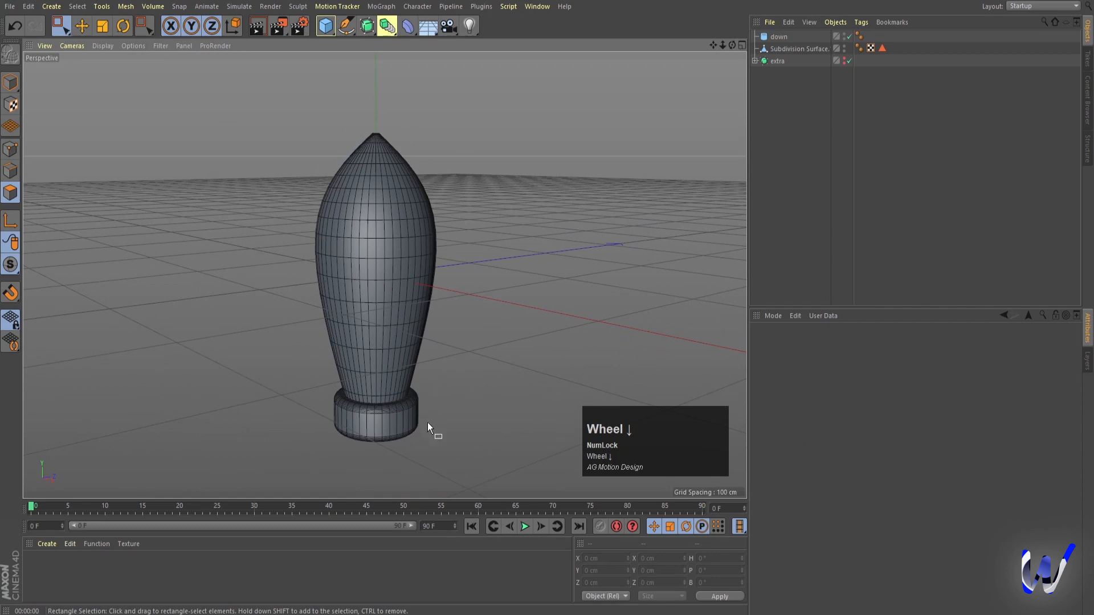
Add a Cube primitive and move it along X to about 255 cm beside the body in the front view
{"action": "left_click", "coordinate": [328, 29]}
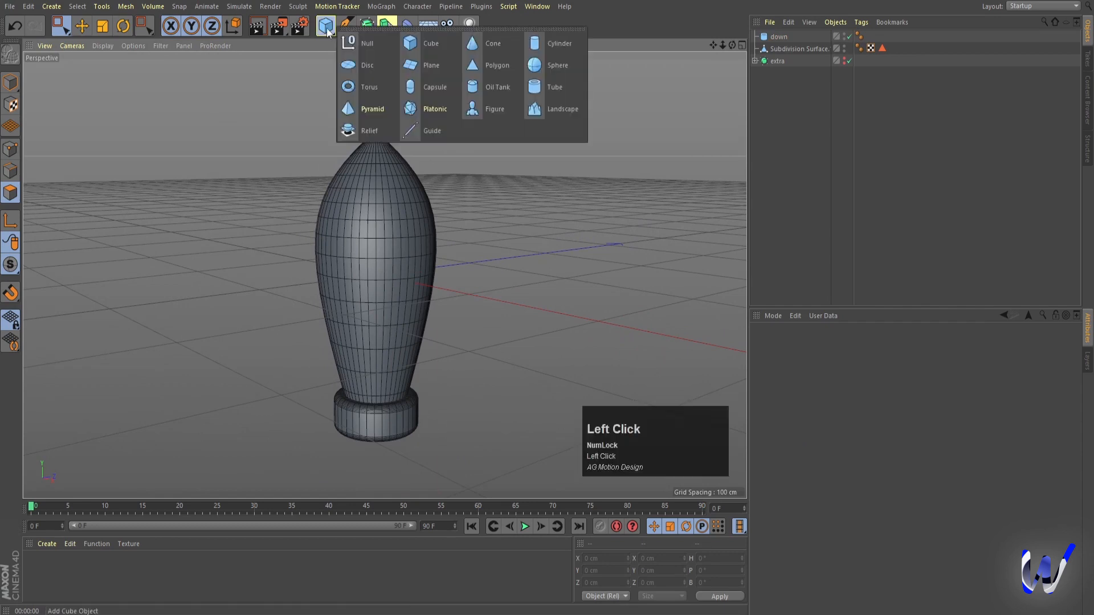
{"action": "left_click", "coordinate": [446, 44]}
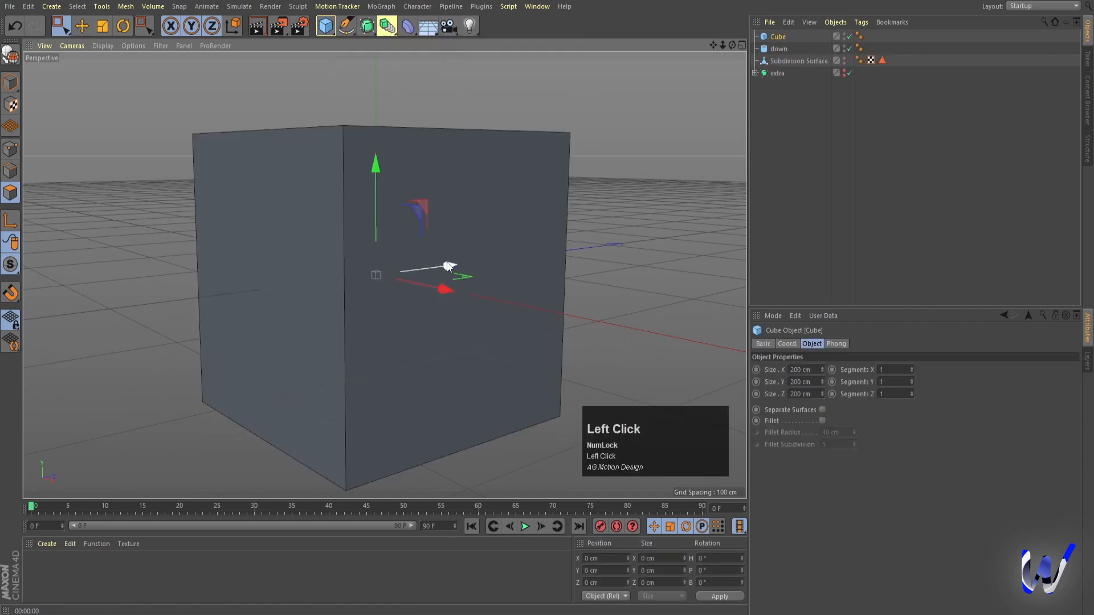
{"action": "middle_click", "coordinate": [473, 322]}
{"action": "middle_click", "coordinate": [473, 326]}
{"action": "scroll", "coordinate": [461, 296], "scroll_direction": "down", "scroll_amount": 3}
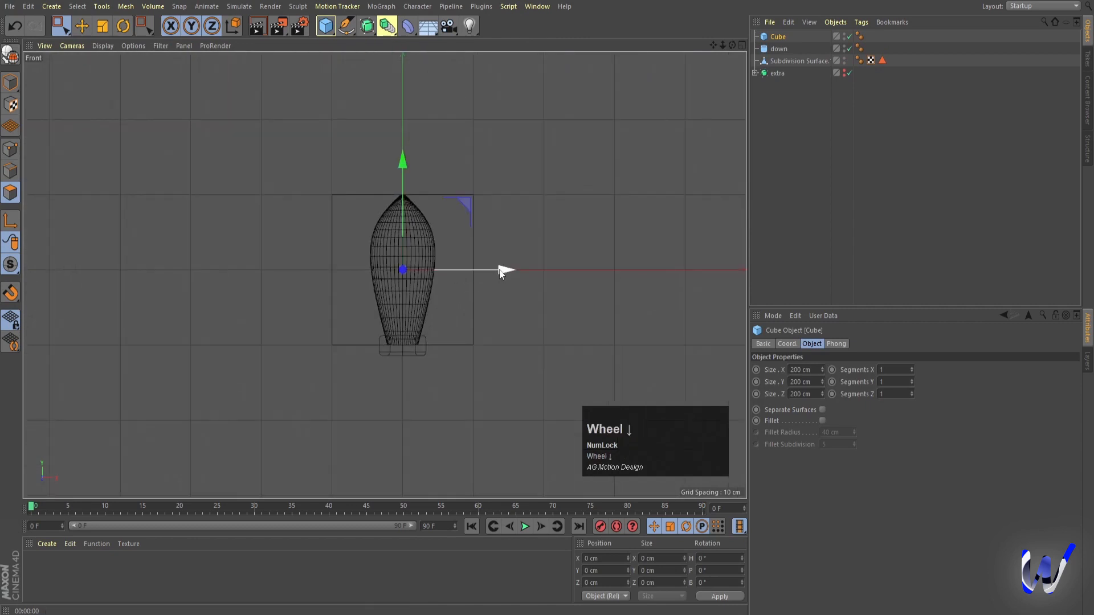
{"action": "left_click_drag", "start_coordinate": [501, 268], "coordinate": [681, 251]}
{"action": "middle_click_drag", "start_coordinate": [582, 263], "coordinate": [483, 247], "text": "alt"}
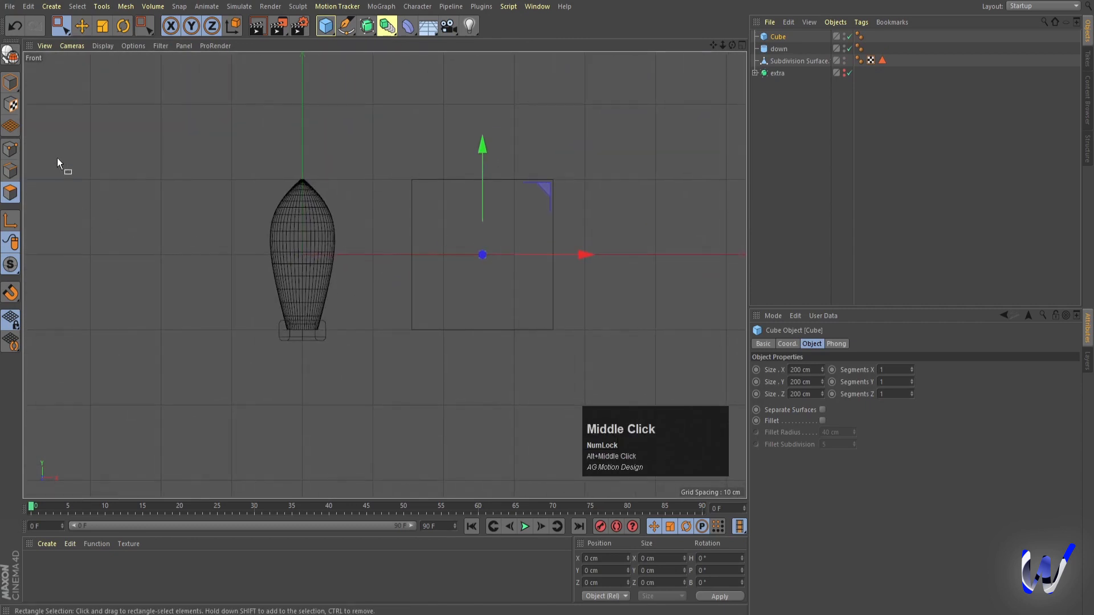
Resize the cube with its handles in model mode to about 64 cm wide, 66 cm high and 21 cm deep
{"action": "left_click", "coordinate": [10, 83]}
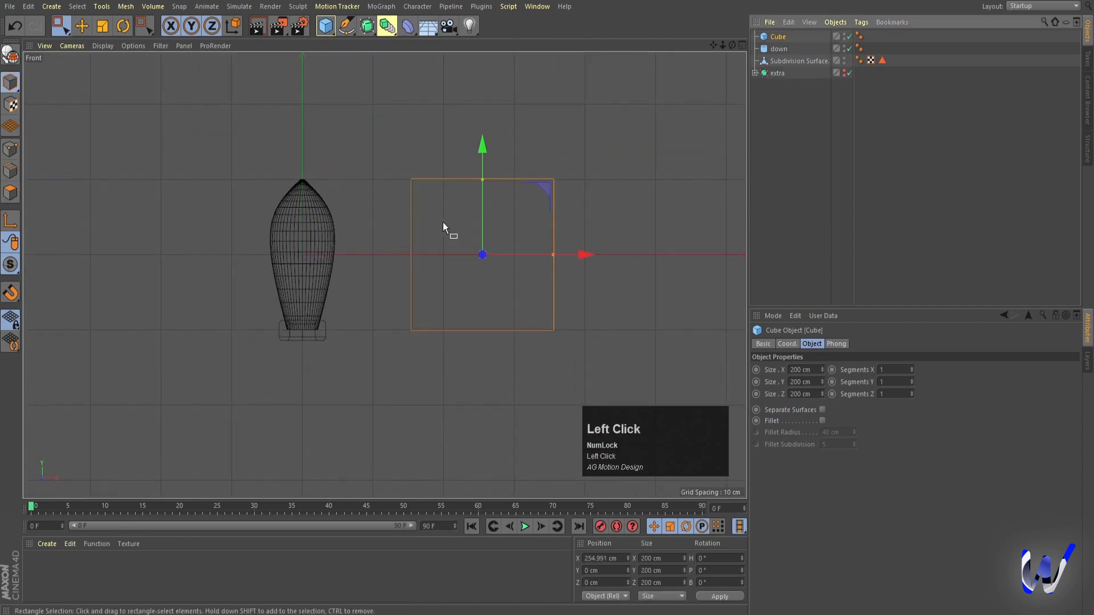
{"action": "middle_click", "coordinate": [594, 135]}
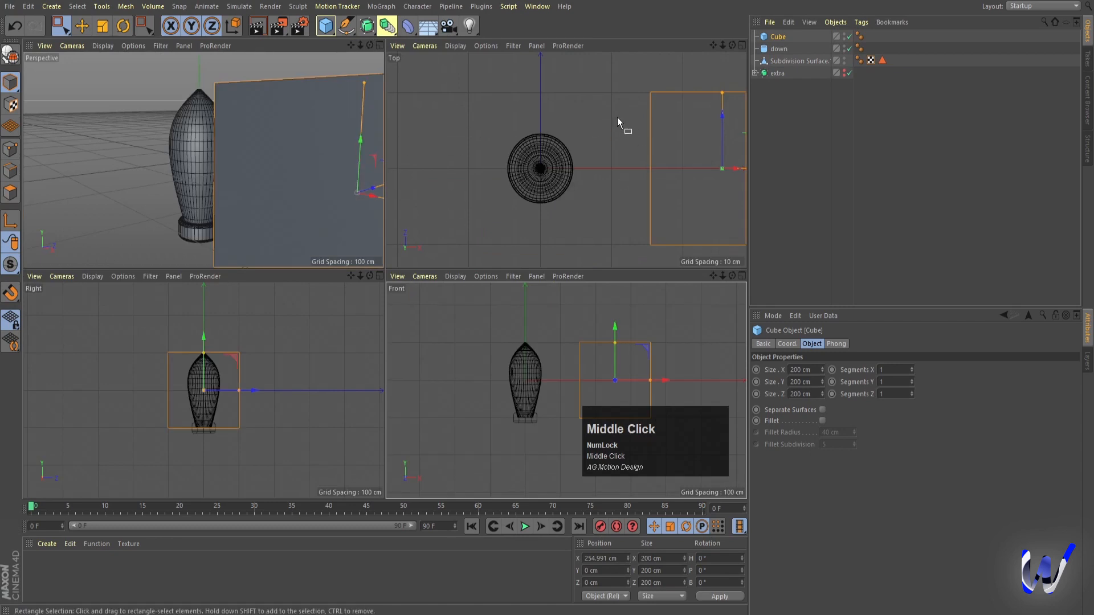
{"action": "scroll", "coordinate": [617, 117], "scroll_direction": "down", "scroll_amount": 3}
{"action": "middle_click_drag", "start_coordinate": [677, 150], "coordinate": [584, 141]}
{"action": "left_click_drag", "start_coordinate": [589, 118], "coordinate": [604, 160]}
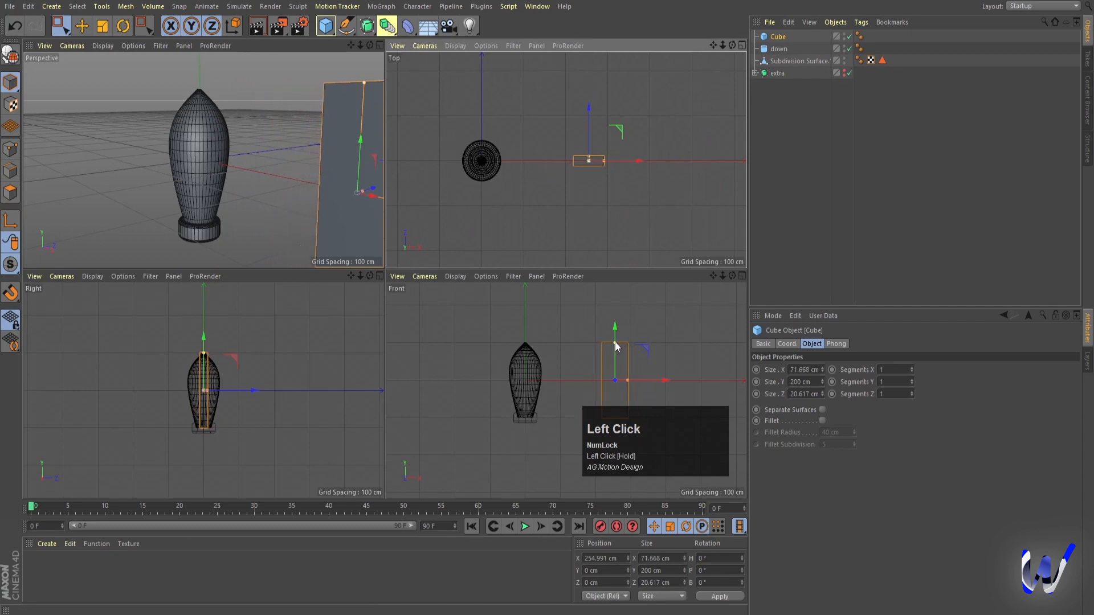
{"action": "left_click_drag", "start_coordinate": [615, 345], "coordinate": [627, 380]}
{"action": "left_click_drag", "start_coordinate": [615, 367], "coordinate": [617, 373]}
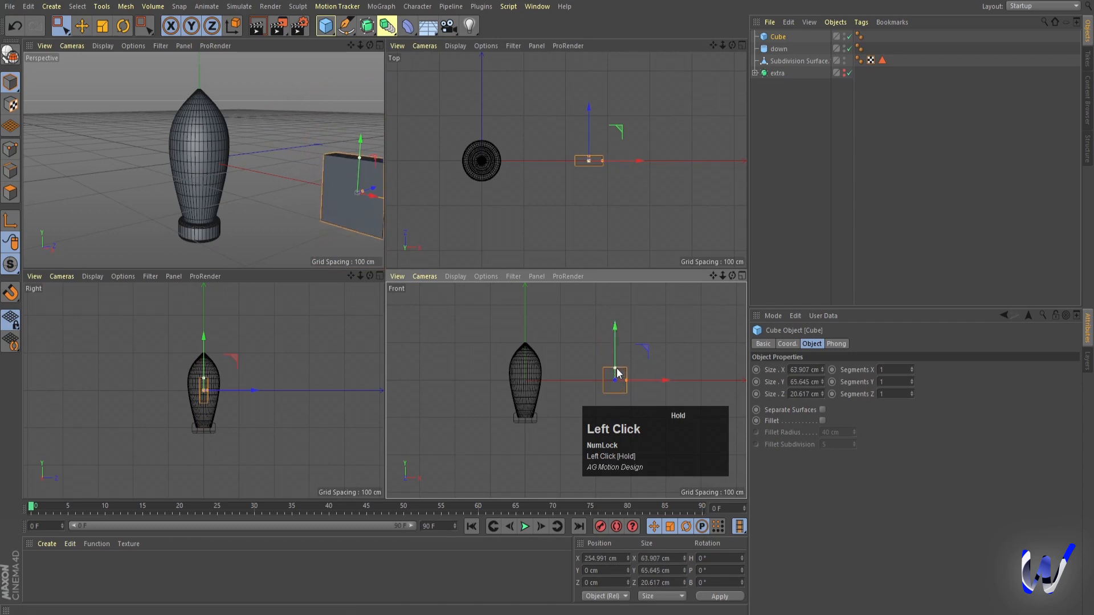
Make the cube editable and frame it beside the body in the perspective view
{"action": "key", "text": "c"}
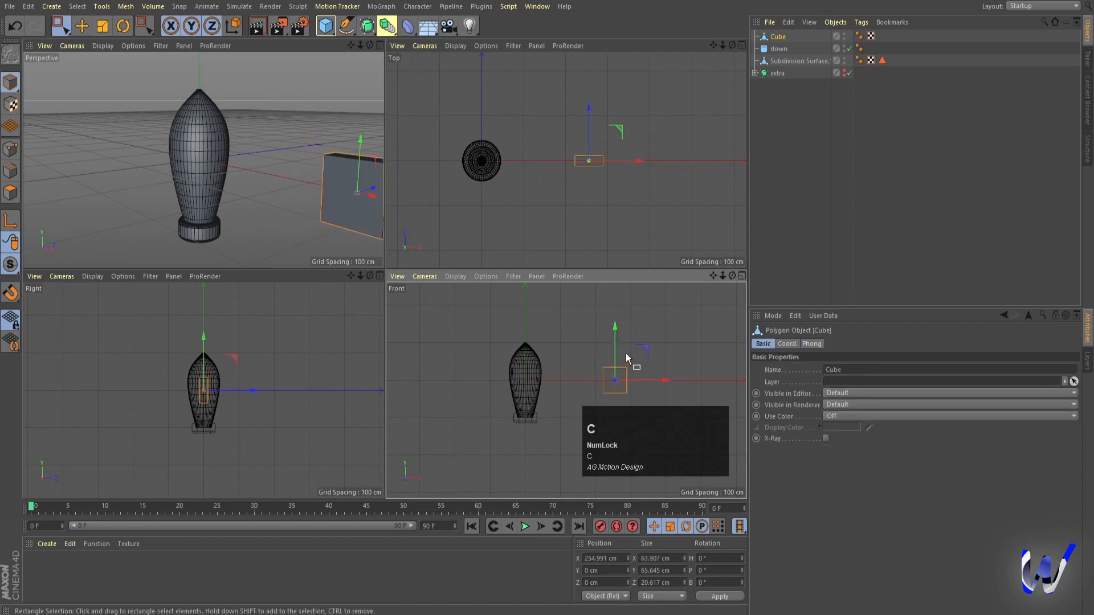
{"action": "middle_click", "coordinate": [609, 345]}
{"action": "middle_click_drag", "start_coordinate": [571, 321], "coordinate": [418, 303], "text": "alt"}
{"action": "middle_click", "coordinate": [138, 207]}
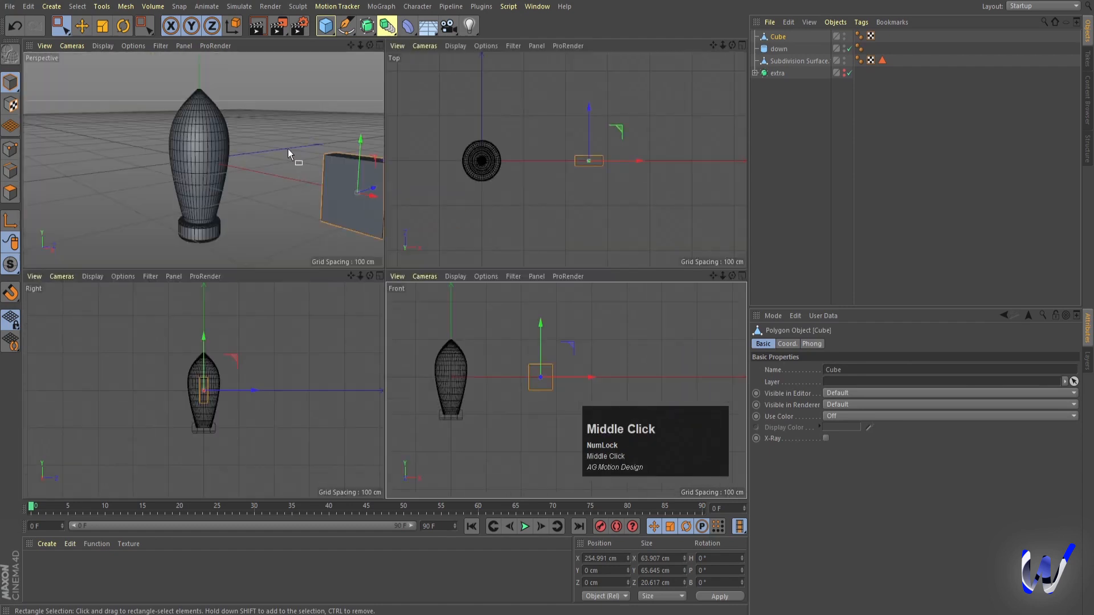
{"action": "middle_click", "coordinate": [289, 147]}
{"action": "middle_click_drag", "start_coordinate": [349, 245], "coordinate": [463, 275], "text": "alt"}
{"action": "scroll", "coordinate": [464, 275], "scroll_direction": "down", "scroll_amount": 1}
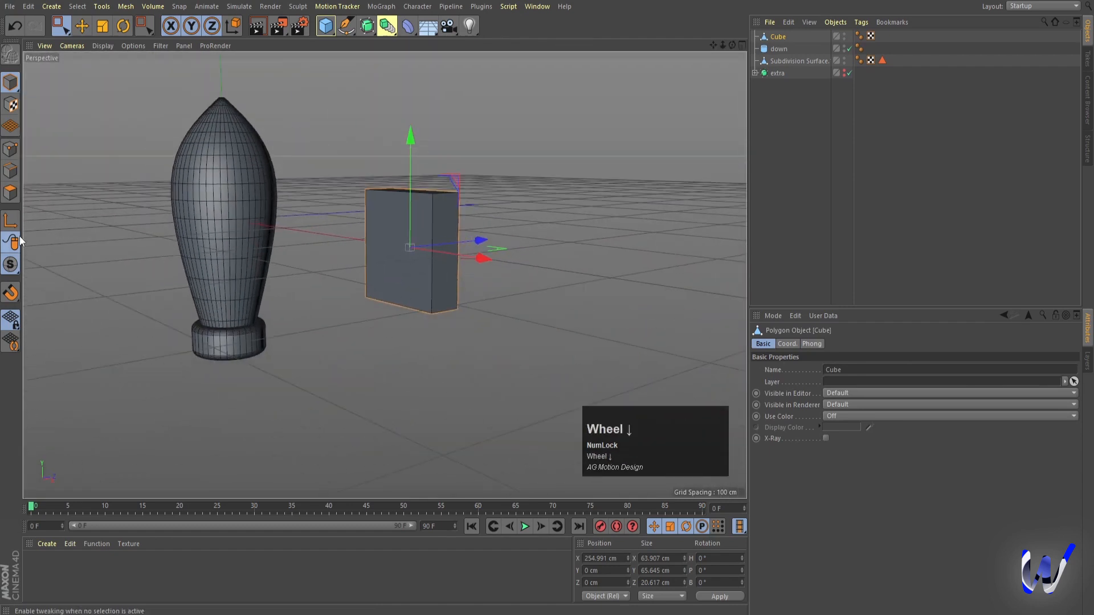
Lower the cube's side polygon facing away from the body by about 29 cm and extrude it about 48 cm outward
{"action": "left_click", "coordinate": [10, 193]}
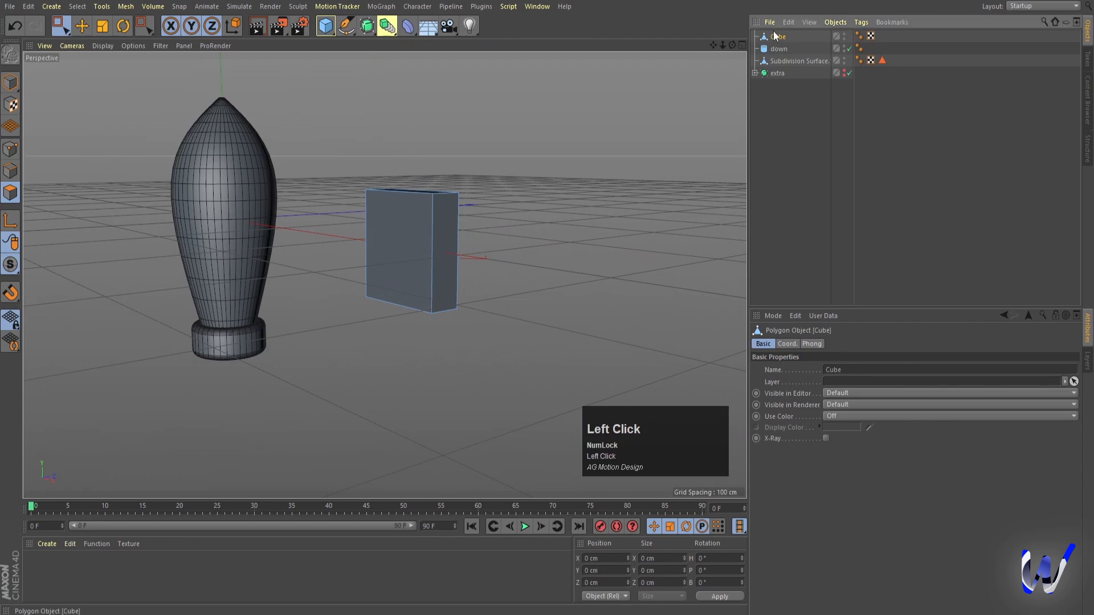
{"action": "left_click", "coordinate": [61, 26]}
{"action": "left_click", "coordinate": [94, 43]}
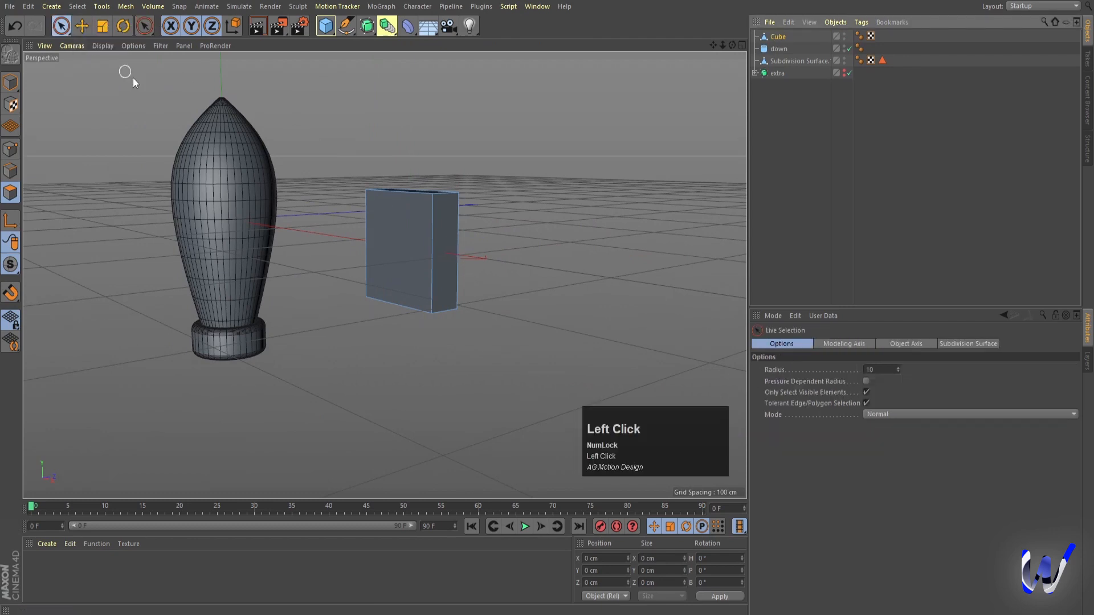
{"action": "left_click", "coordinate": [449, 246]}
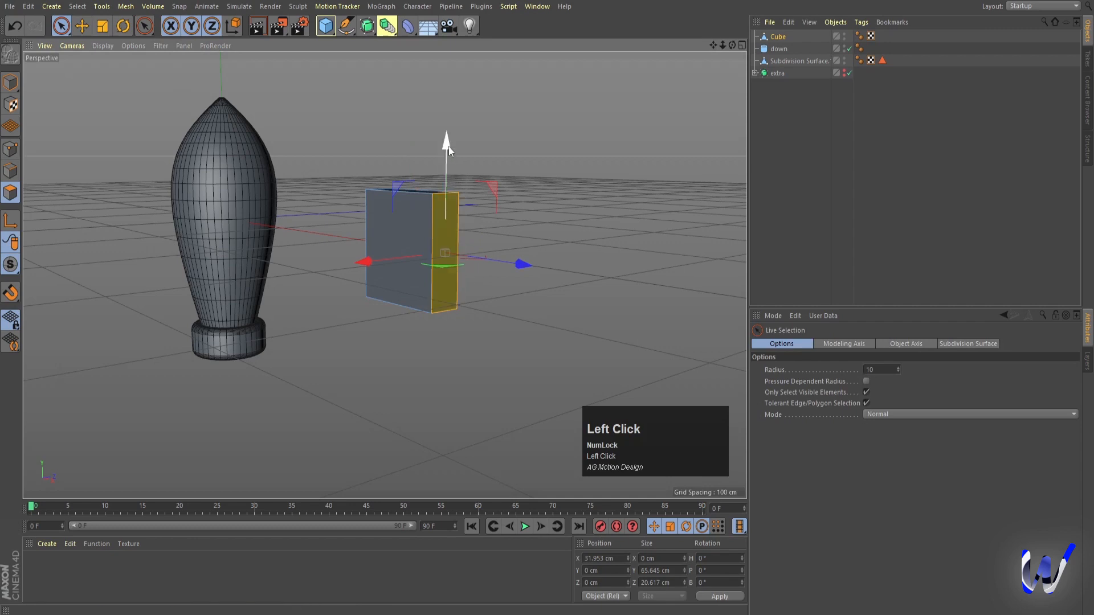
{"action": "left_click_drag", "start_coordinate": [447, 142], "coordinate": [448, 198]}
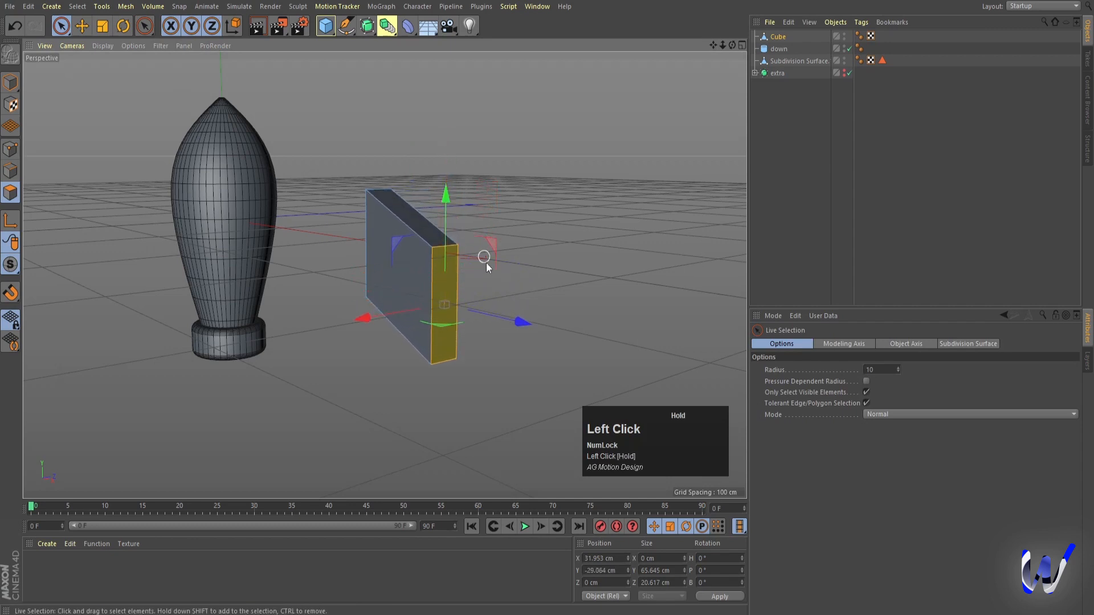
{"action": "left_click_drag", "start_coordinate": [511, 318], "coordinate": [573, 354], "text": "ctrl"}
Lower the extruded end polygon about 82 cm in the front view and rotate it to a slant
{"action": "middle_click", "coordinate": [520, 272]}
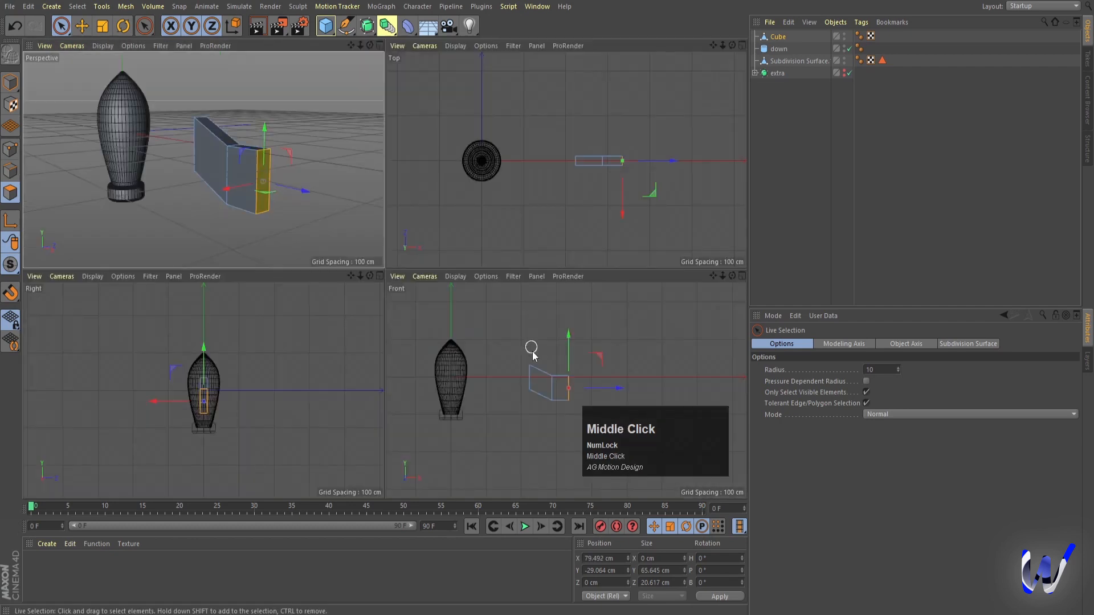
{"action": "middle_click", "coordinate": [518, 319]}
{"action": "left_click_drag", "start_coordinate": [402, 189], "coordinate": [453, 326]}
{"action": "key", "text": "r"}
Scale the slanted end polygon down to a narrow tip
{"action": "key", "text": "t"}
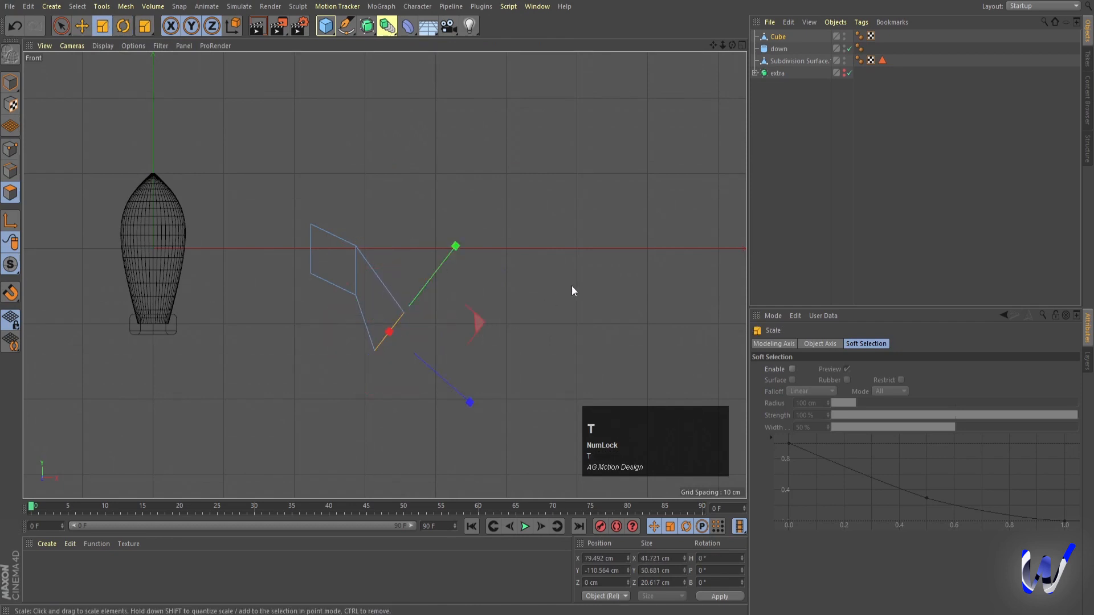
{"action": "left_click_drag", "start_coordinate": [482, 291], "coordinate": [404, 339]}
{"action": "left_click_drag", "start_coordinate": [304, 367], "coordinate": [182, 384]}
{"action": "left_click_drag", "start_coordinate": [556, 290], "coordinate": [543, 291]}
{"action": "left_click_drag", "start_coordinate": [445, 316], "coordinate": [370, 330]}
Move the fin's tip polygon slightly inward and down and adjust its rotation in the front view
{"action": "key", "text": "e"}
{"action": "left_click_drag", "start_coordinate": [453, 251], "coordinate": [448, 259]}
{"action": "key", "text": "r"}
{"action": "left_click_drag", "start_coordinate": [442, 298], "coordinate": [445, 320]}
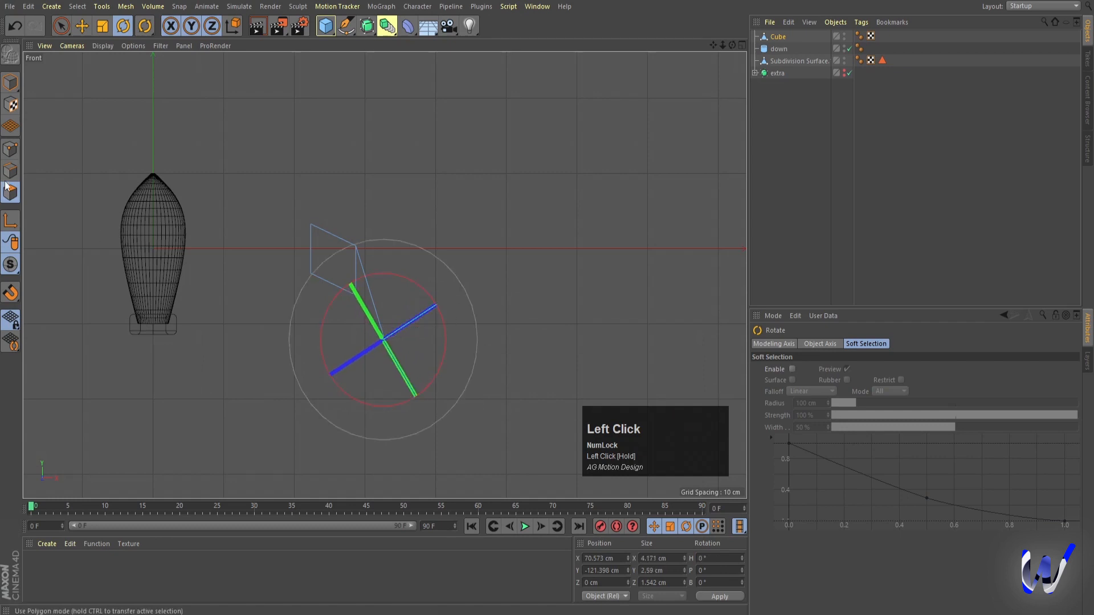
Move the fin's middle points about 11 cm inward and rotate them to a slight slant in the front view
{"action": "left_click", "coordinate": [10, 151]}
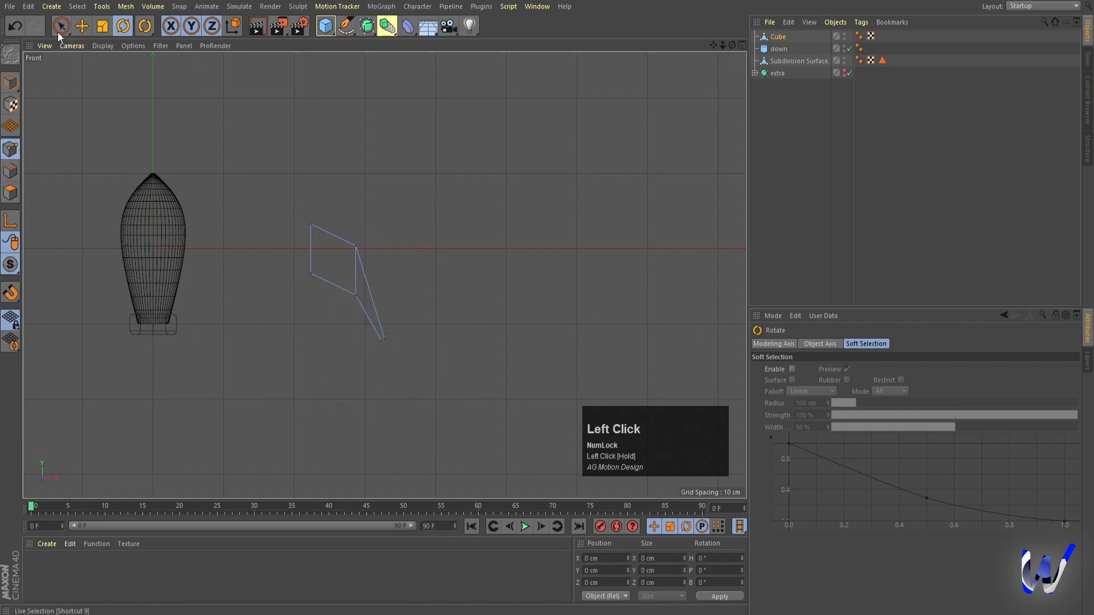
{"action": "left_click_drag", "start_coordinate": [61, 26], "coordinate": [84, 65]}
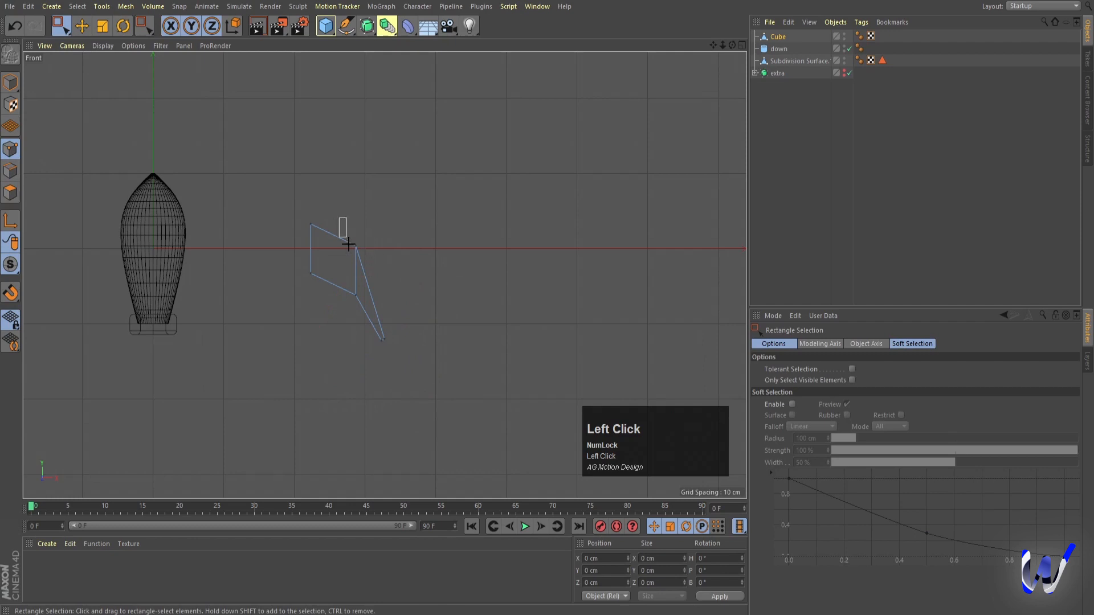
{"action": "left_click_drag", "start_coordinate": [349, 244], "coordinate": [376, 314]}
{"action": "scroll", "coordinate": [396, 286], "scroll_direction": "up", "scroll_amount": 5}
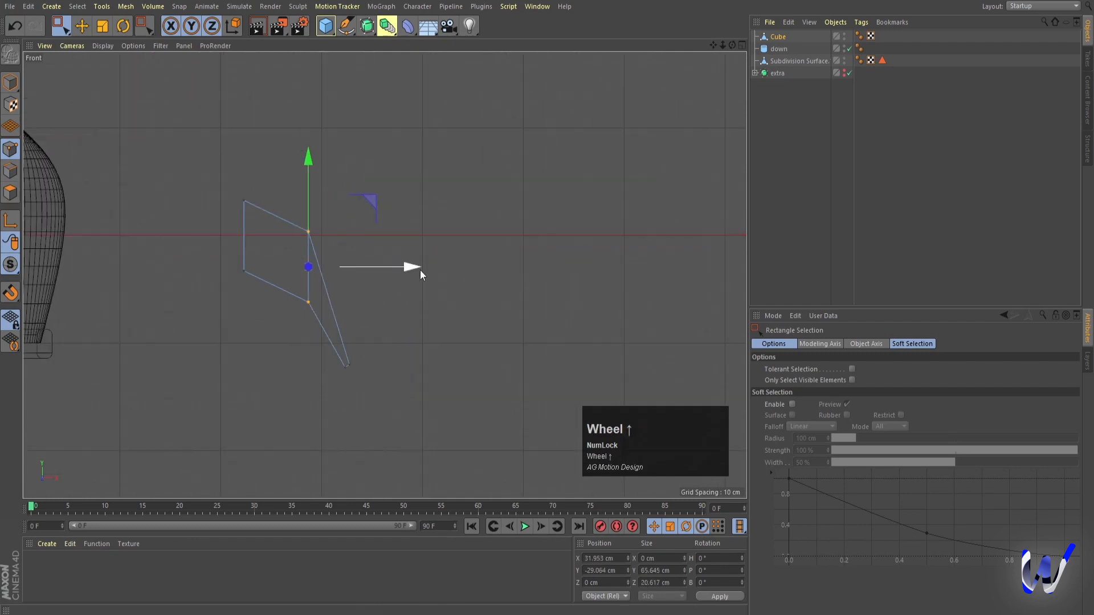
{"action": "left_click_drag", "start_coordinate": [421, 271], "coordinate": [403, 265]}
{"action": "key", "text": "r"}
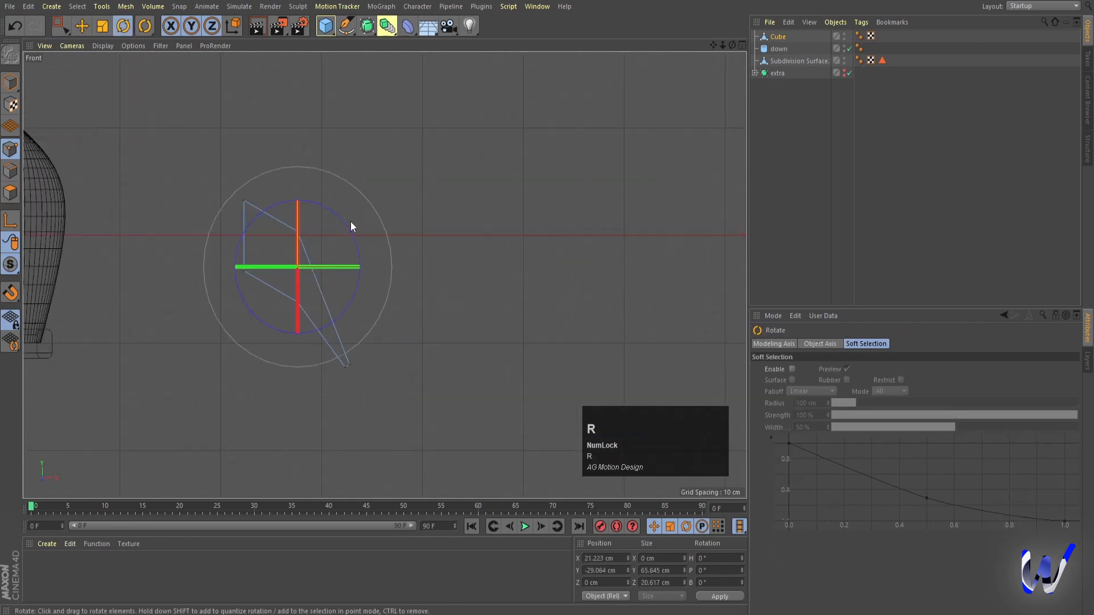
{"action": "left_click_drag", "start_coordinate": [351, 221], "coordinate": [356, 233]}
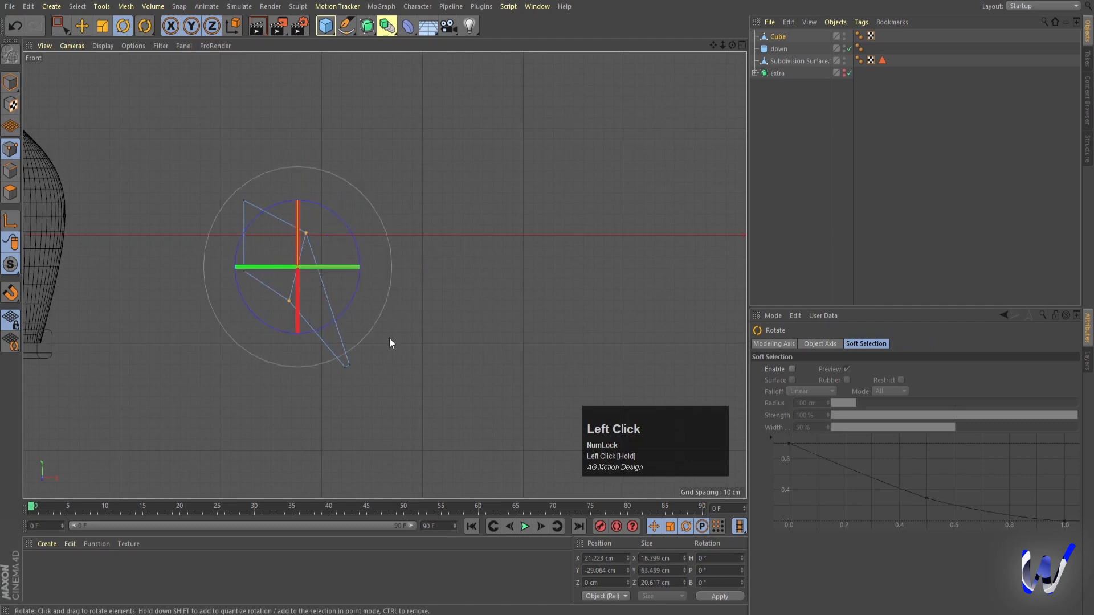
Move the fin's tip points about 17 cm inward, adjust their rotation, and return to the perspective view
{"action": "left_click", "coordinate": [68, 33]}
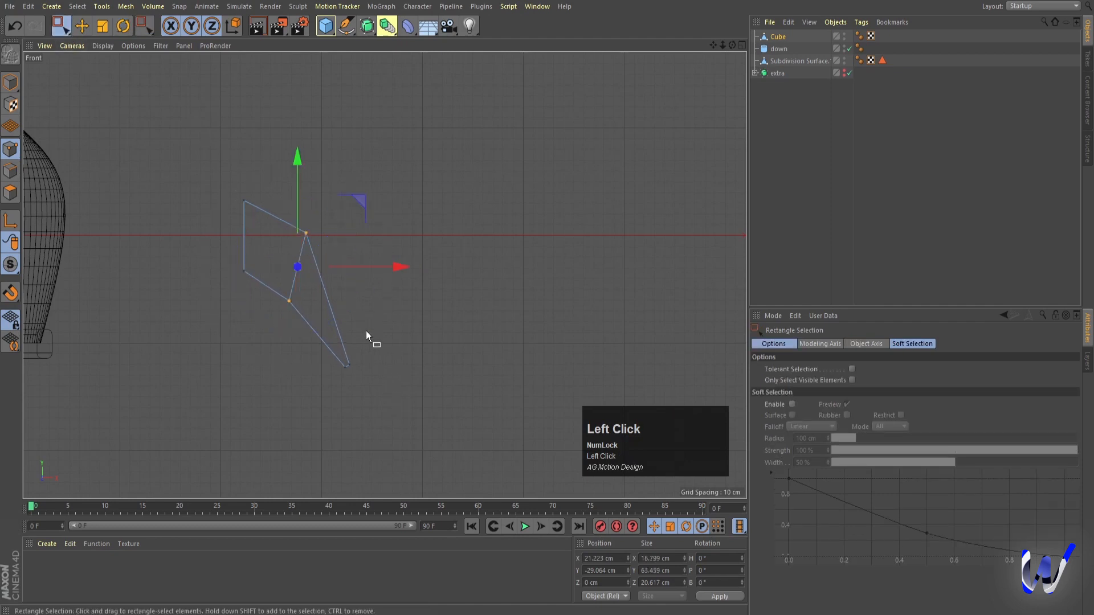
{"action": "left_click_drag", "start_coordinate": [305, 350], "coordinate": [427, 368]}
{"action": "key", "text": "r"}
{"action": "left_click_drag", "start_coordinate": [360, 313], "coordinate": [397, 360]}
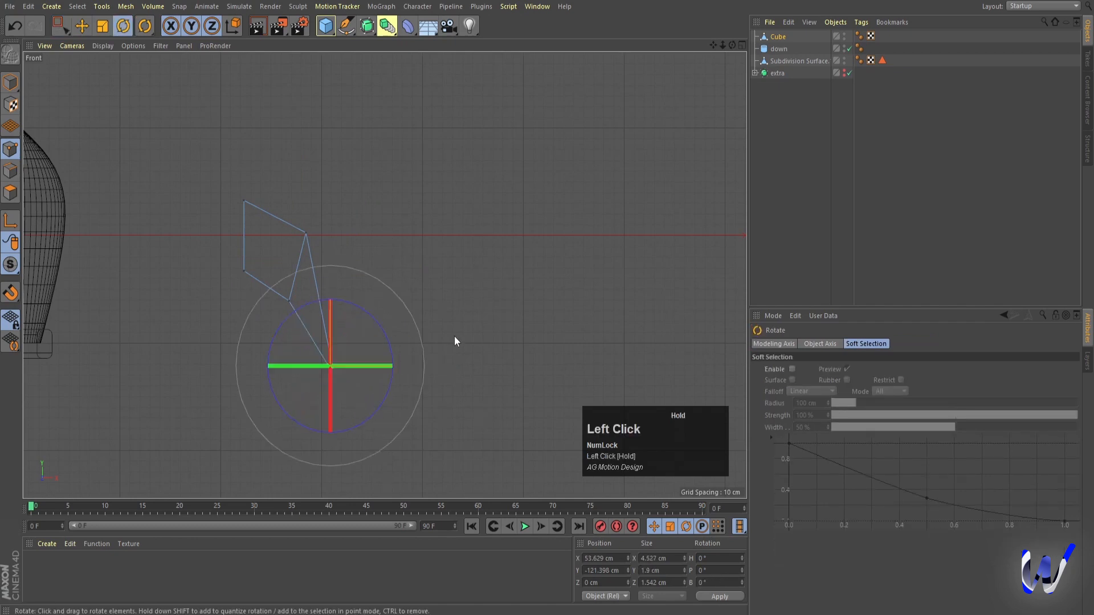
{"action": "left_click", "coordinate": [805, 181]}
{"action": "scroll", "coordinate": [356, 300], "scroll_direction": "up", "scroll_amount": 2}
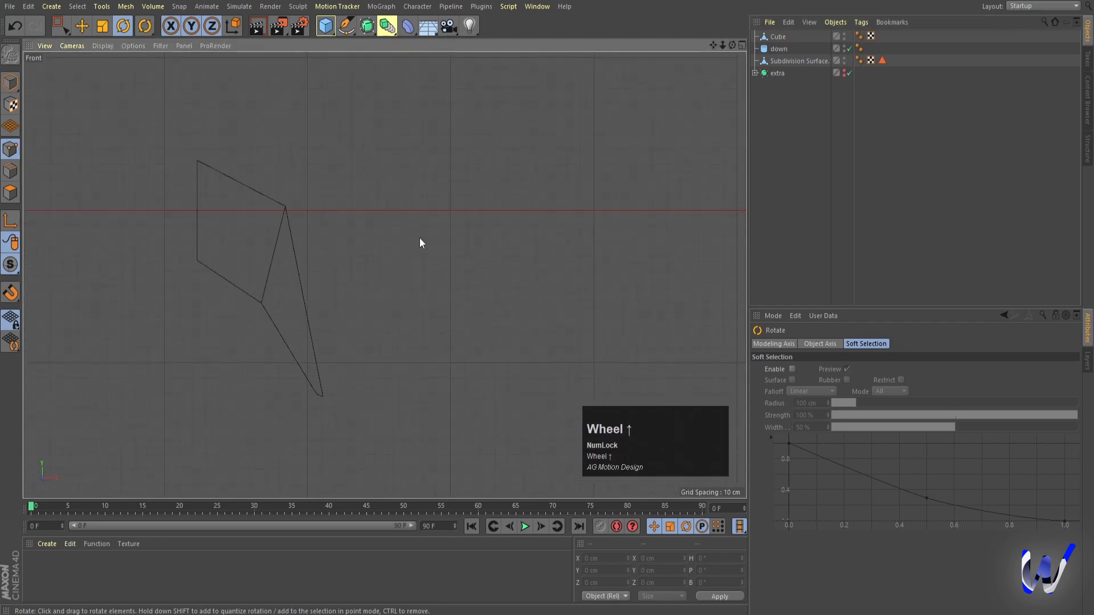
{"action": "middle_click", "coordinate": [420, 240]}
{"action": "middle_click", "coordinate": [211, 194]}
{"action": "scroll", "coordinate": [354, 226], "scroll_direction": "up", "scroll_amount": 1}
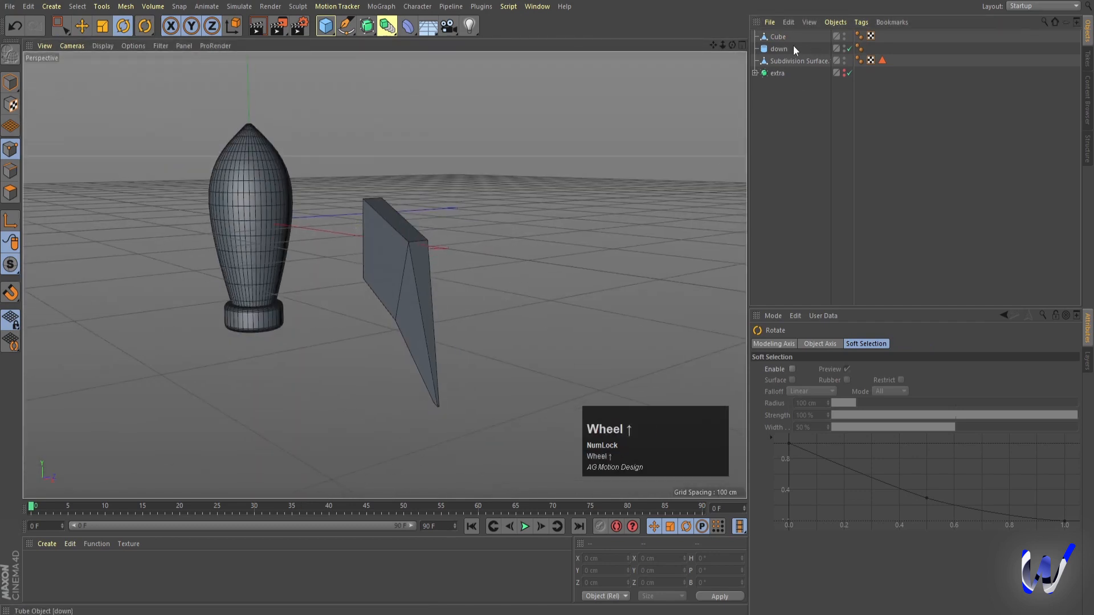
Scale the Cube fin's thickness along Z up to about 31 cm
{"action": "left_click", "coordinate": [780, 37]}
{"action": "left_click", "coordinate": [11, 83]}
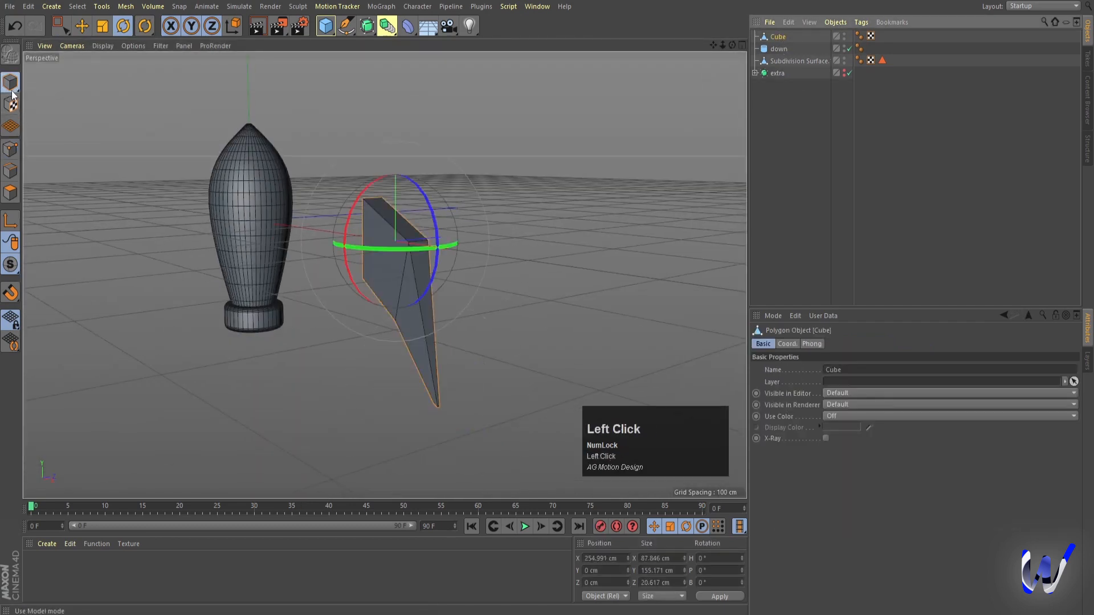
{"action": "left_click_drag", "start_coordinate": [518, 245], "coordinate": [461, 248], "text": "alt"}
{"action": "key", "text": "t"}
{"action": "left_click", "coordinate": [777, 38]}
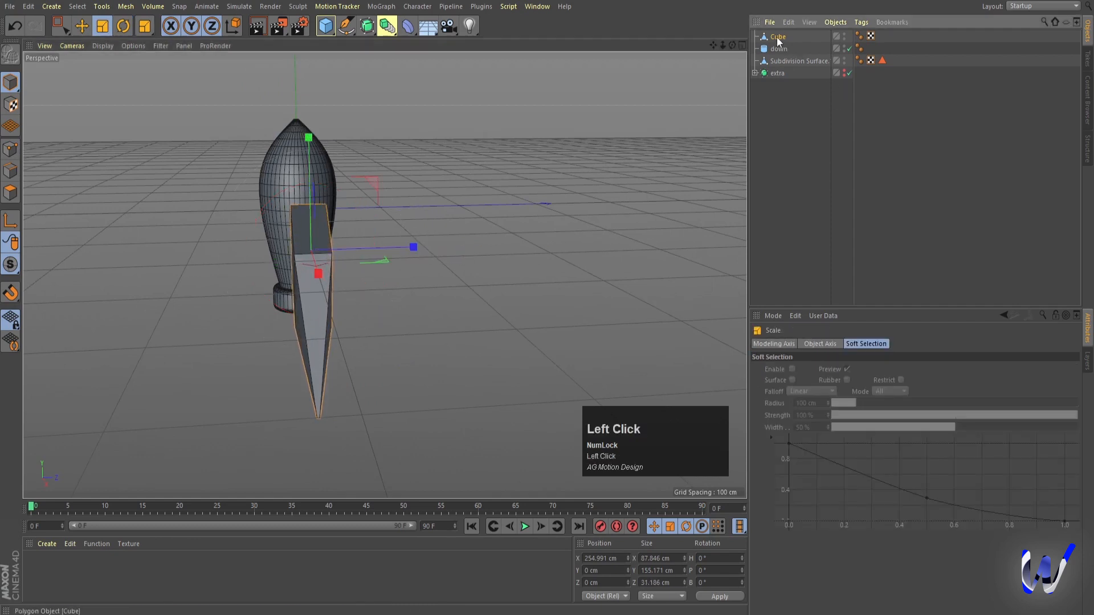
Add a loop cut at 50% through the middle of the fin's thickness, with all its polygons selected
{"action": "left_click", "coordinate": [9, 194]}
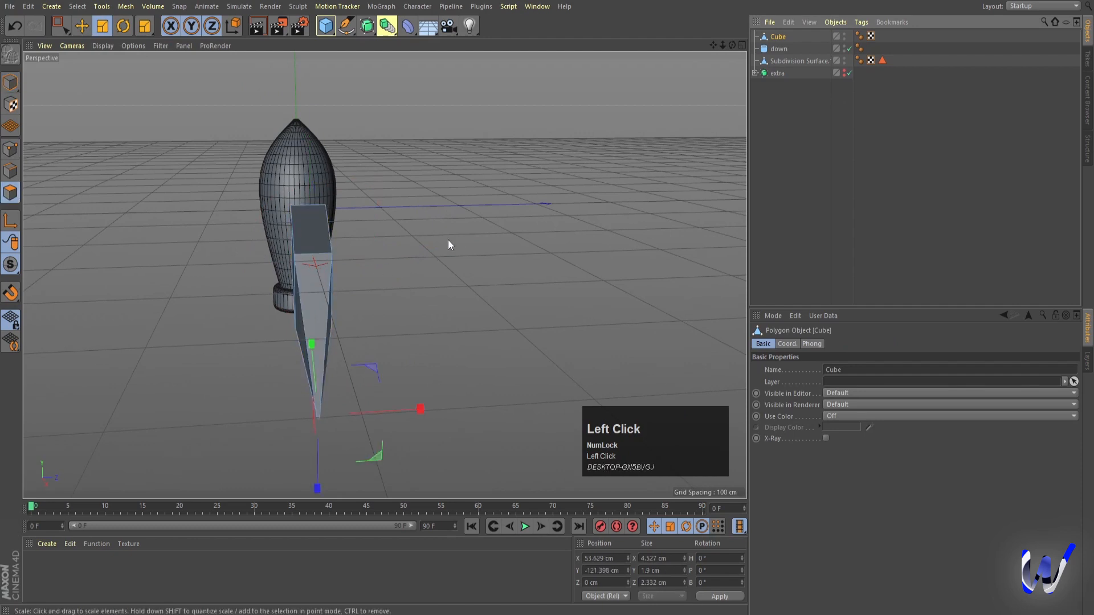
{"action": "key", "text": "ctrl+a"}
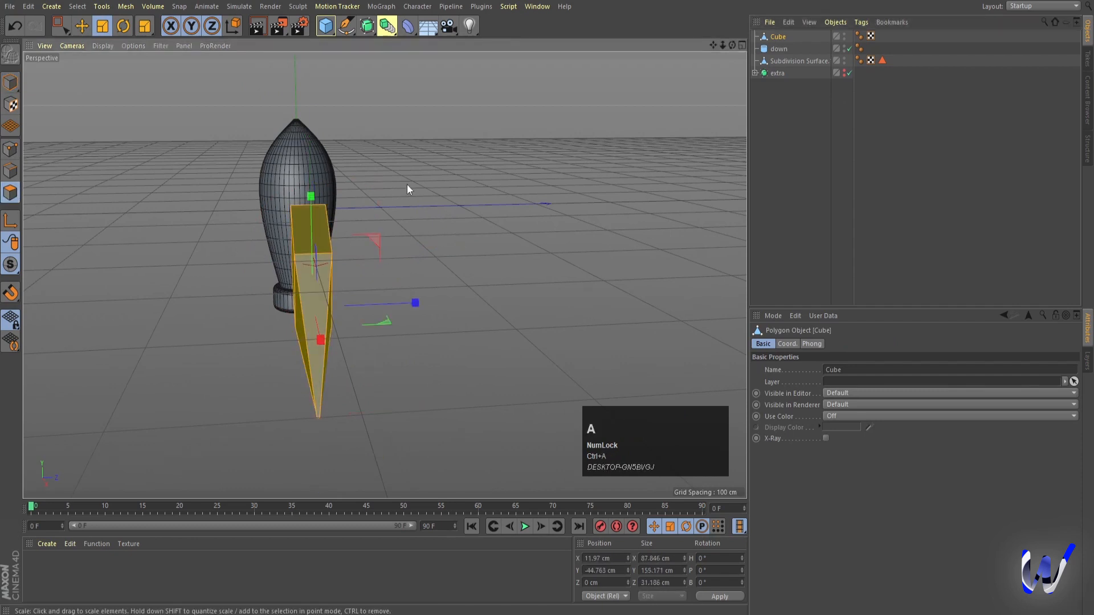
{"action": "right_click", "coordinate": [407, 186]}
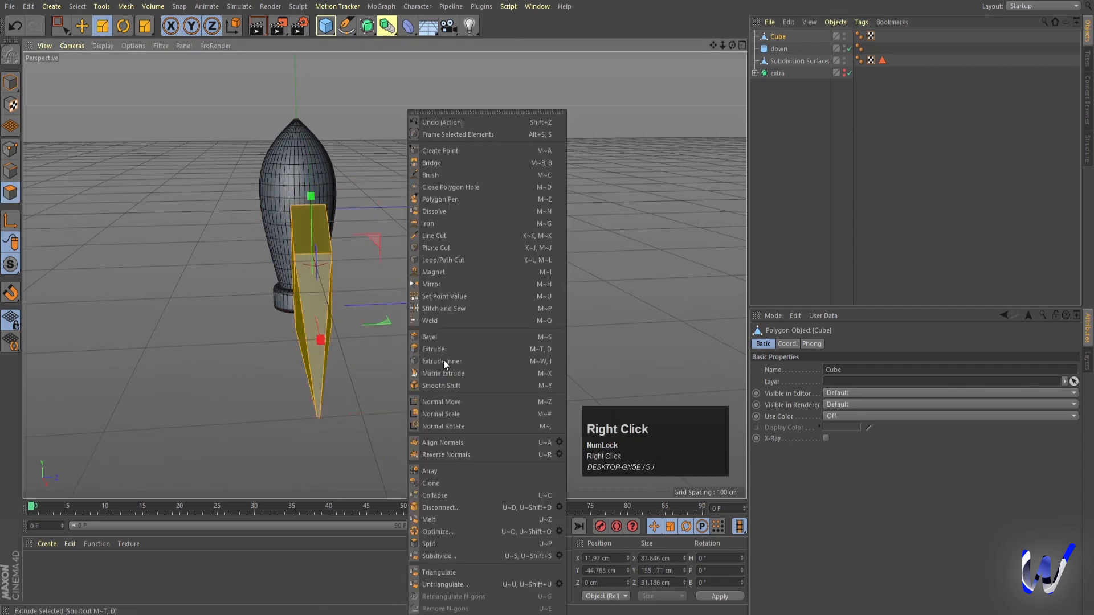
{"action": "left_click", "coordinate": [443, 261]}
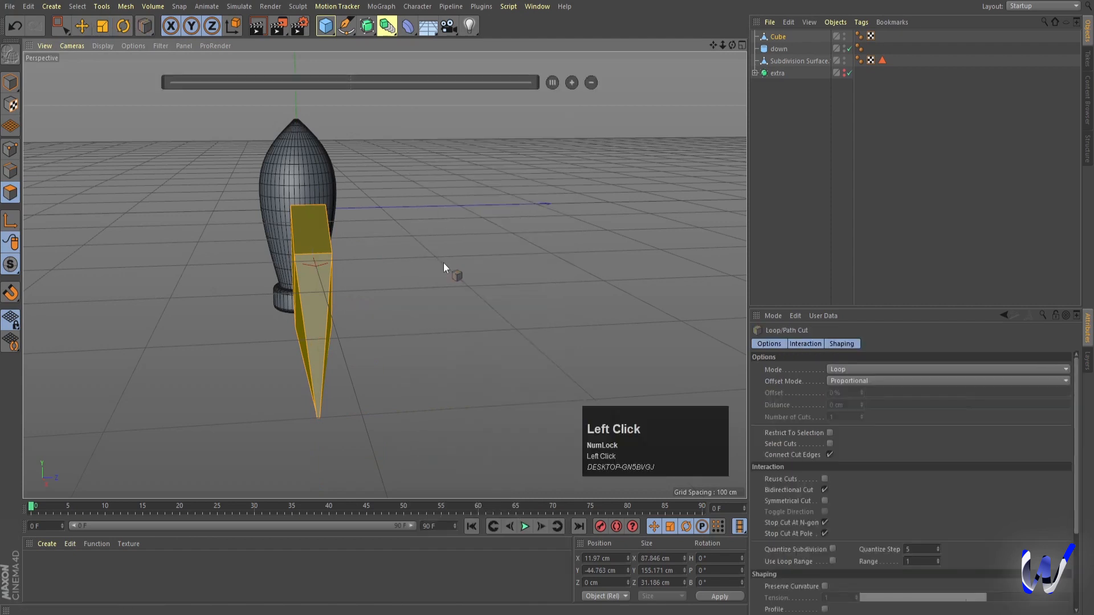
{"action": "left_click", "coordinate": [315, 257], "text": "shift"}
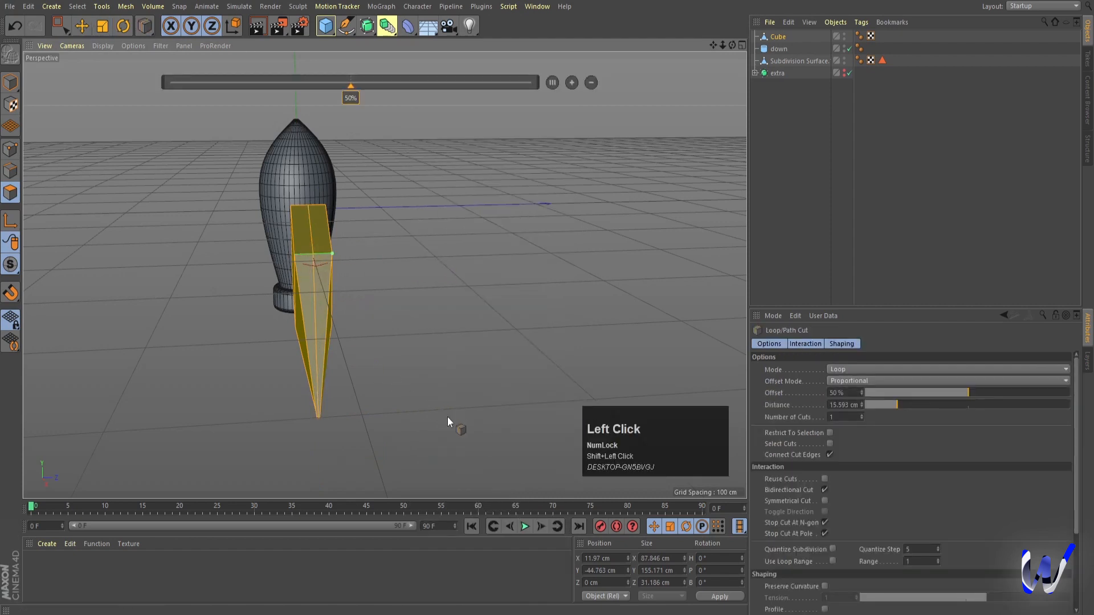
{"action": "left_click", "coordinate": [14, 172]}
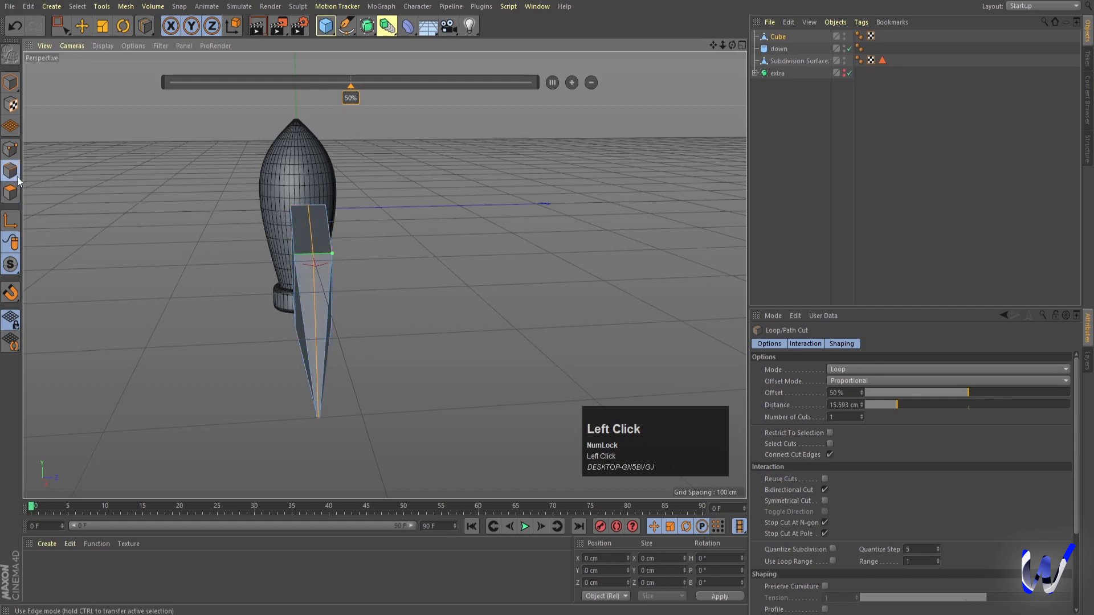
{"action": "left_click_drag", "start_coordinate": [484, 313], "coordinate": [551, 232], "text": "alt"}
{"action": "scroll", "coordinate": [573, 241], "scroll_direction": "up", "scroll_amount": 3}
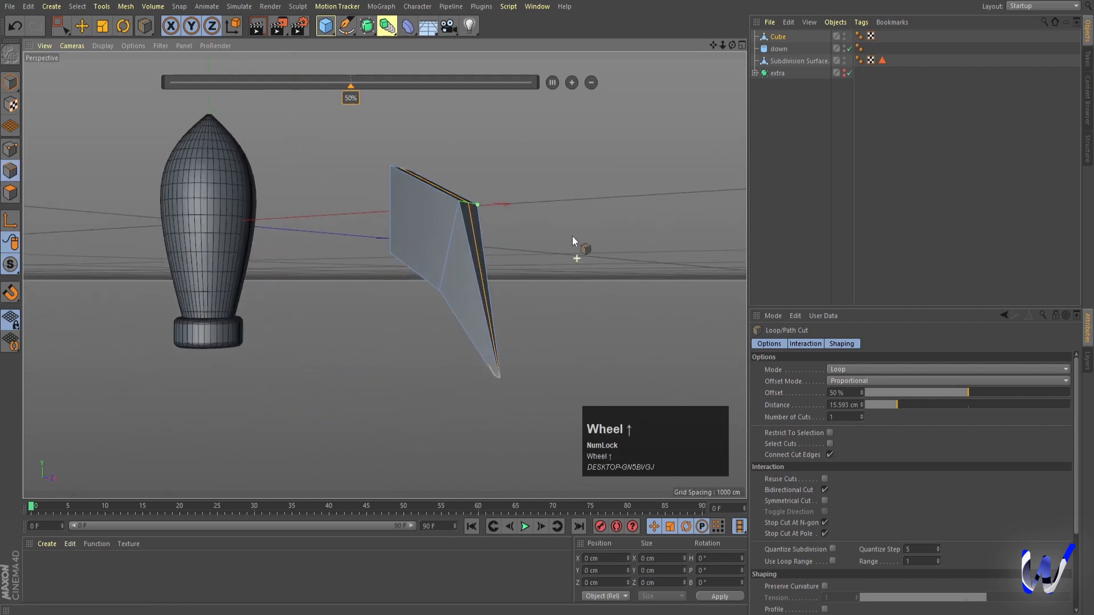
{"action": "left_click", "coordinate": [824, 162]}
Select the fin's central edge loop and scale it outward to about 95 by 168 cm, giving the fin a raised edge
{"action": "left_click", "coordinate": [766, 37]}
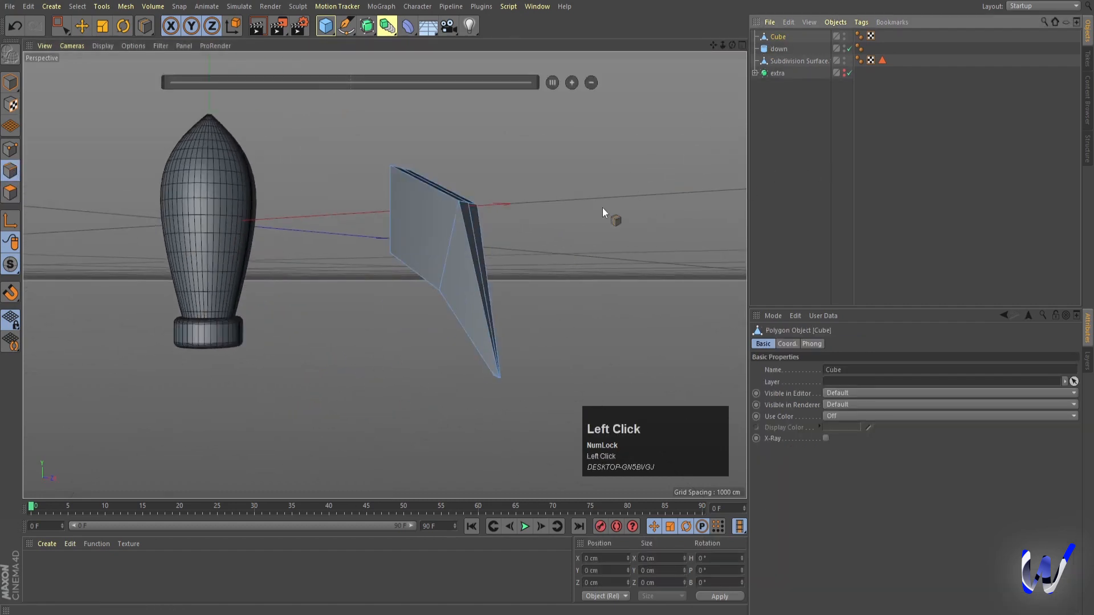
{"action": "left_click_drag", "start_coordinate": [603, 207], "coordinate": [490, 263], "text": "alt"}
{"action": "left_click_drag", "start_coordinate": [61, 26], "coordinate": [85, 44]}
{"action": "scroll", "coordinate": [315, 225], "scroll_direction": "up", "scroll_amount": 2}
{"action": "scroll", "coordinate": [315, 225], "scroll_direction": "up", "scroll_amount": 1}
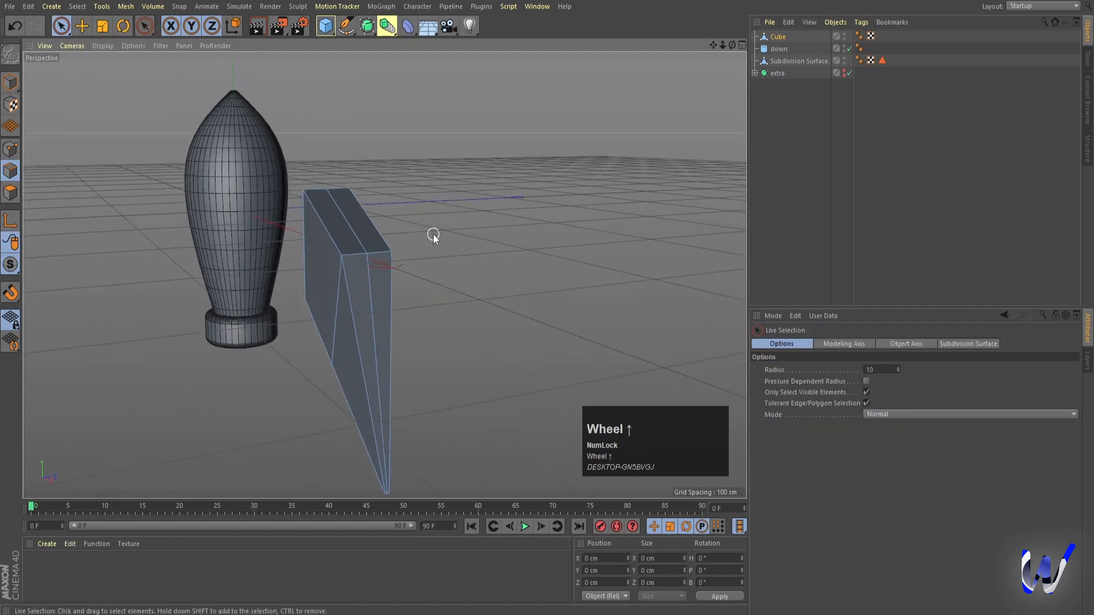
{"action": "key", "text": "u"}
{"action": "key", "text": "l"}
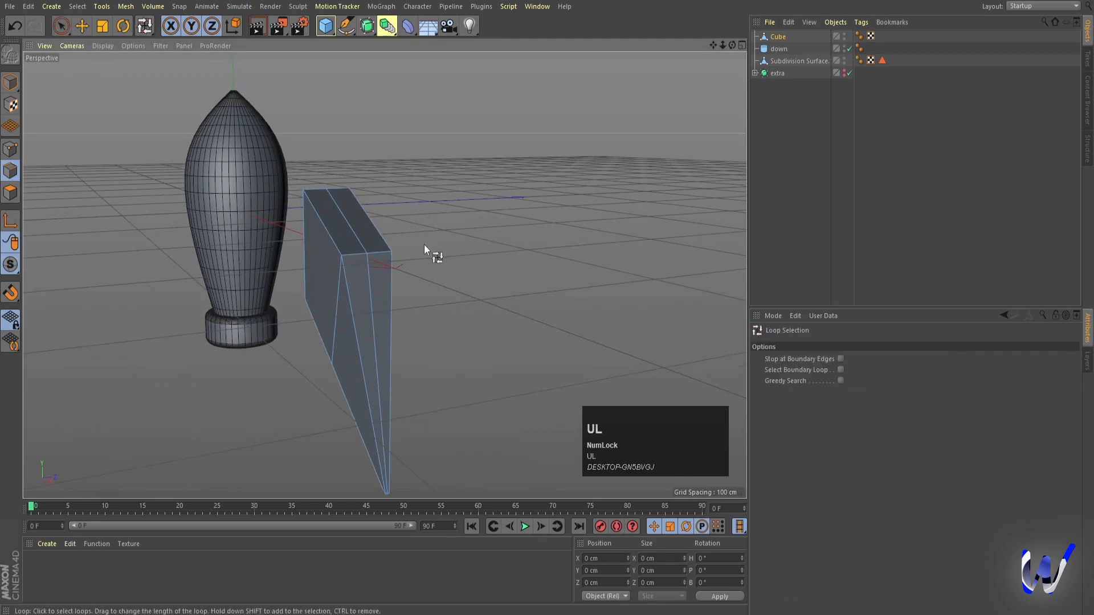
{"action": "left_click", "coordinate": [369, 255], "text": "shift"}
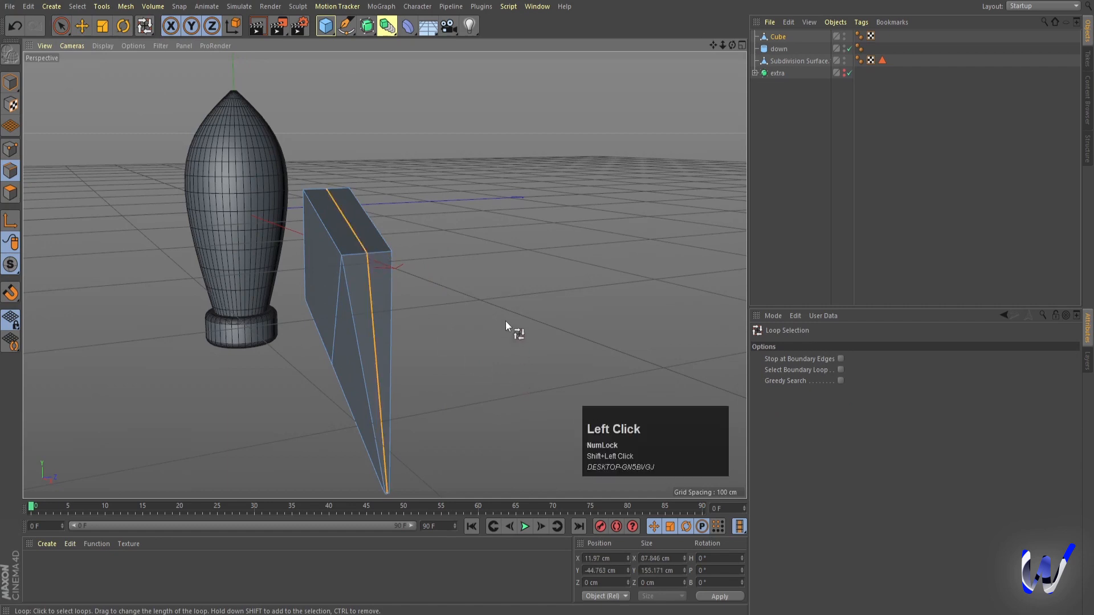
{"action": "key", "text": "t"}
{"action": "left_click_drag", "start_coordinate": [464, 389], "coordinate": [808, 202]}
{"action": "left_click", "coordinate": [799, 108]}
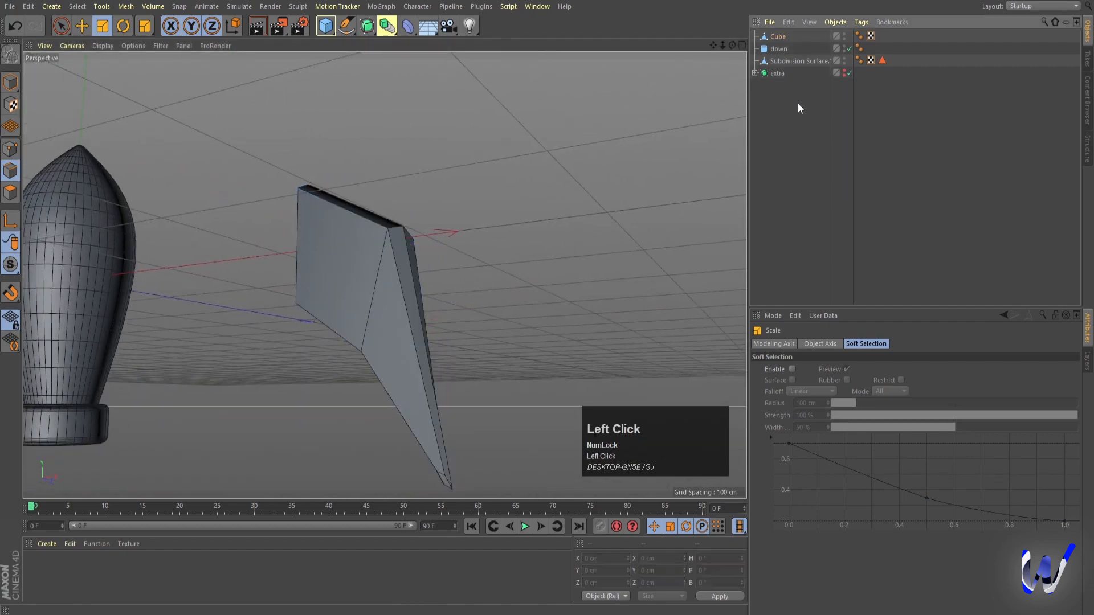
Add a Subdivision Surface, place the Cube fin under it, and set its editor subdivision to 3
{"action": "left_click_drag", "start_coordinate": [368, 26], "coordinate": [410, 37]}
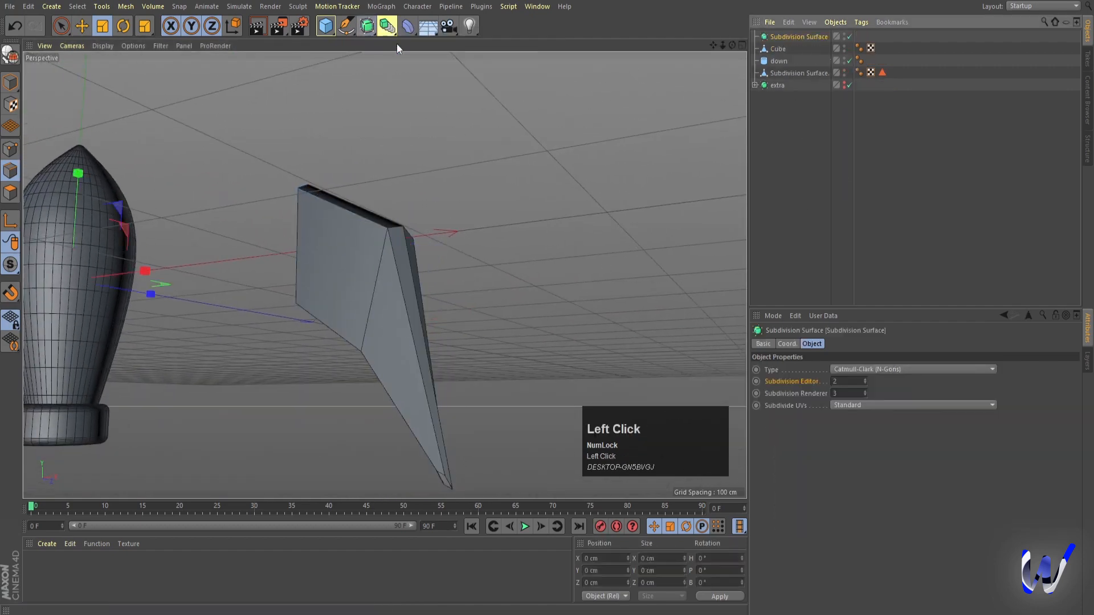
{"action": "left_click_drag", "start_coordinate": [778, 51], "coordinate": [782, 36]}
{"action": "scroll", "coordinate": [387, 276], "scroll_direction": "down", "scroll_amount": 3}
{"action": "left_click_drag", "start_coordinate": [404, 274], "coordinate": [501, 330], "text": "alt"}
{"action": "left_click", "coordinate": [775, 39]}
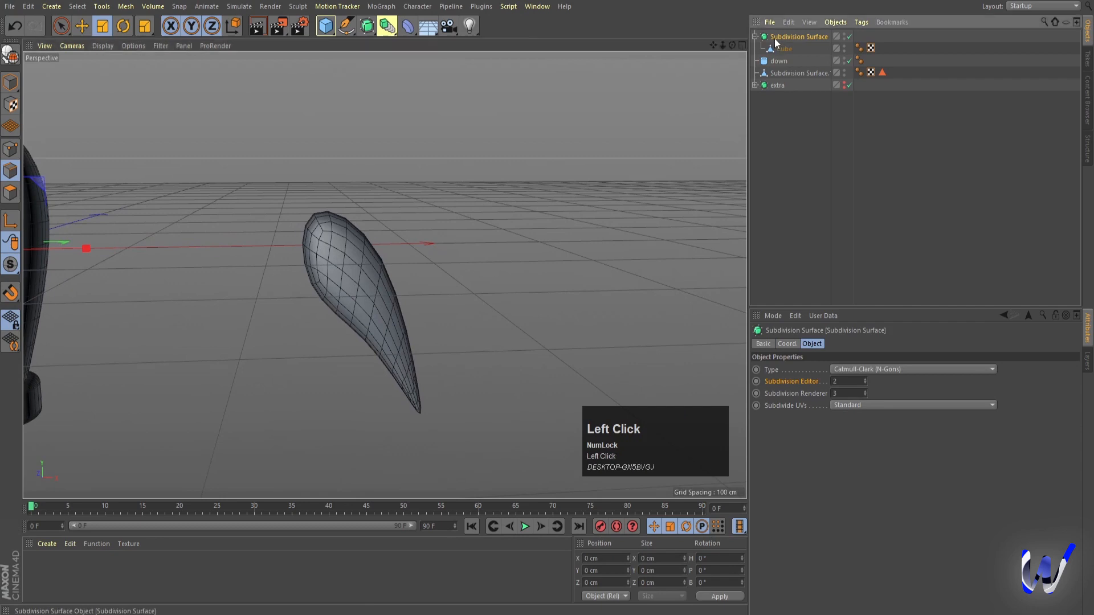
{"action": "left_click", "coordinate": [865, 379]}
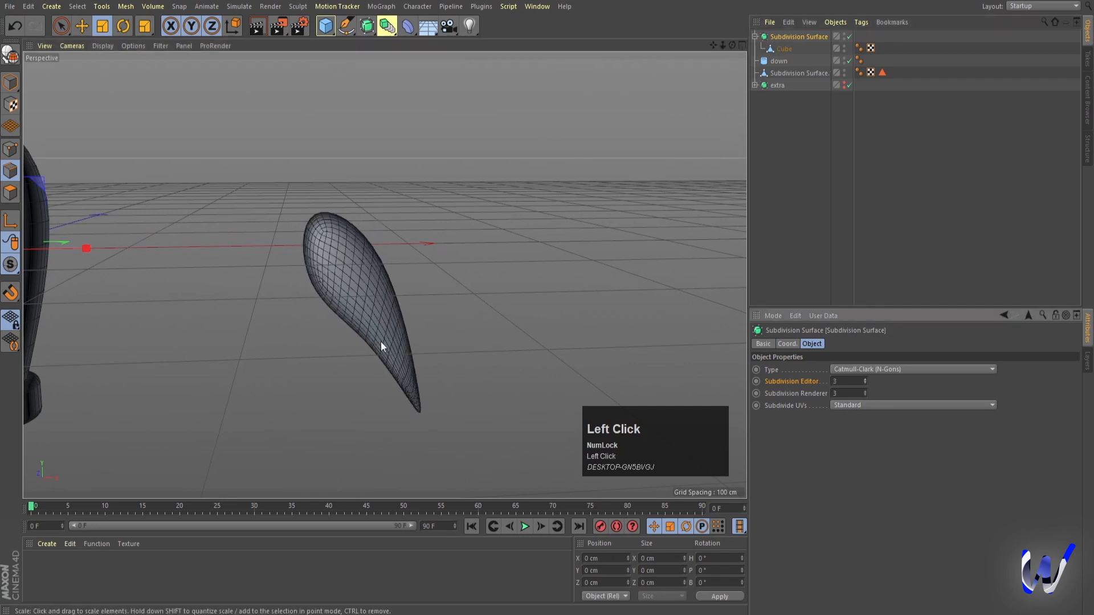
Disable the fin's Subdivision Surface and cut two loops across its inner section, one near the inner edge and one at about 63%
{"action": "left_click", "coordinate": [849, 36]}
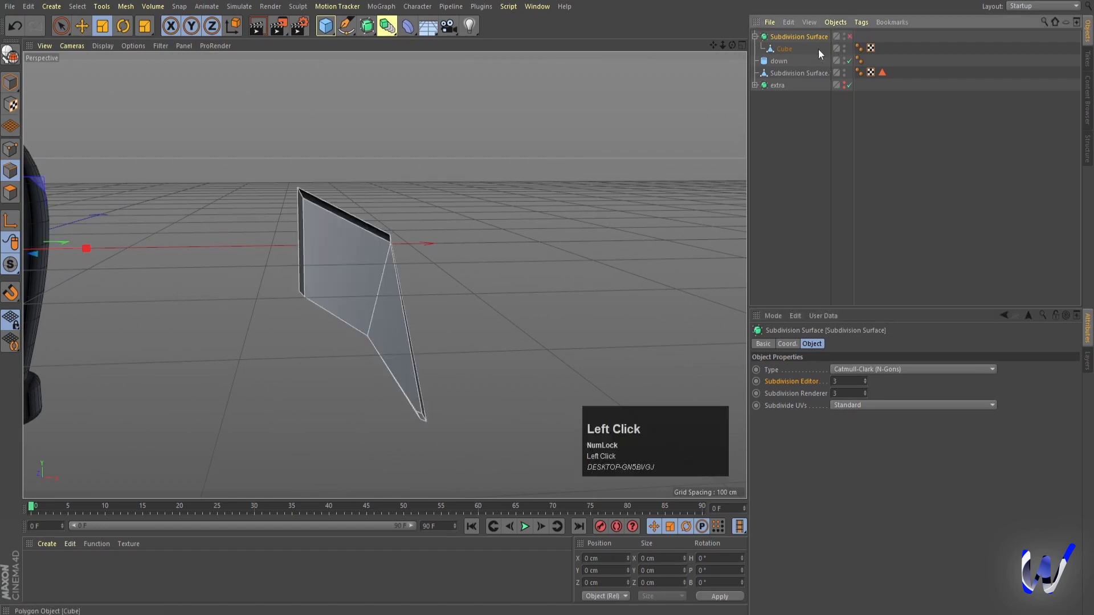
{"action": "left_click", "coordinate": [782, 48]}
{"action": "key", "text": "Num_Lock"}
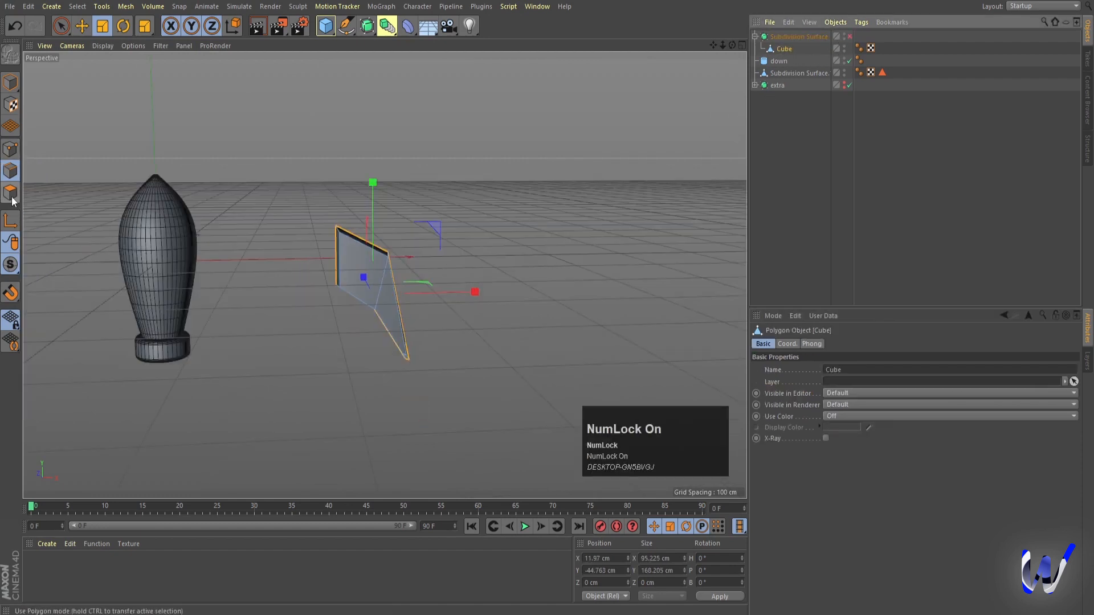
{"action": "left_click", "coordinate": [11, 194]}
{"action": "scroll", "coordinate": [276, 271], "scroll_direction": "up", "scroll_amount": 4}
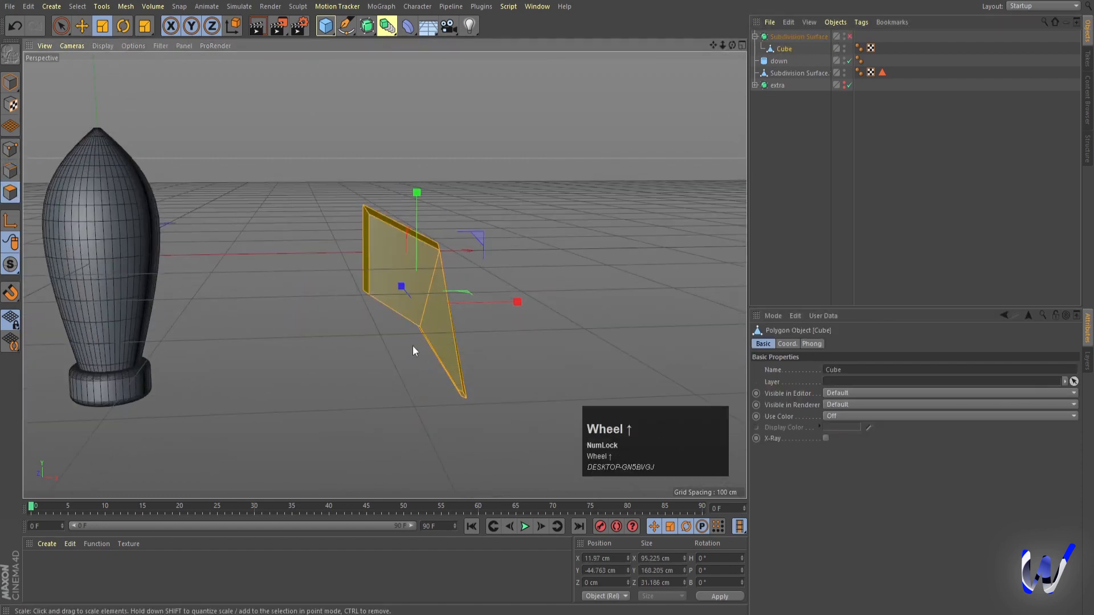
{"action": "scroll", "coordinate": [413, 346], "scroll_direction": "up", "scroll_amount": 3}
{"action": "left_click_drag", "start_coordinate": [542, 344], "coordinate": [315, 310], "text": "alt"}
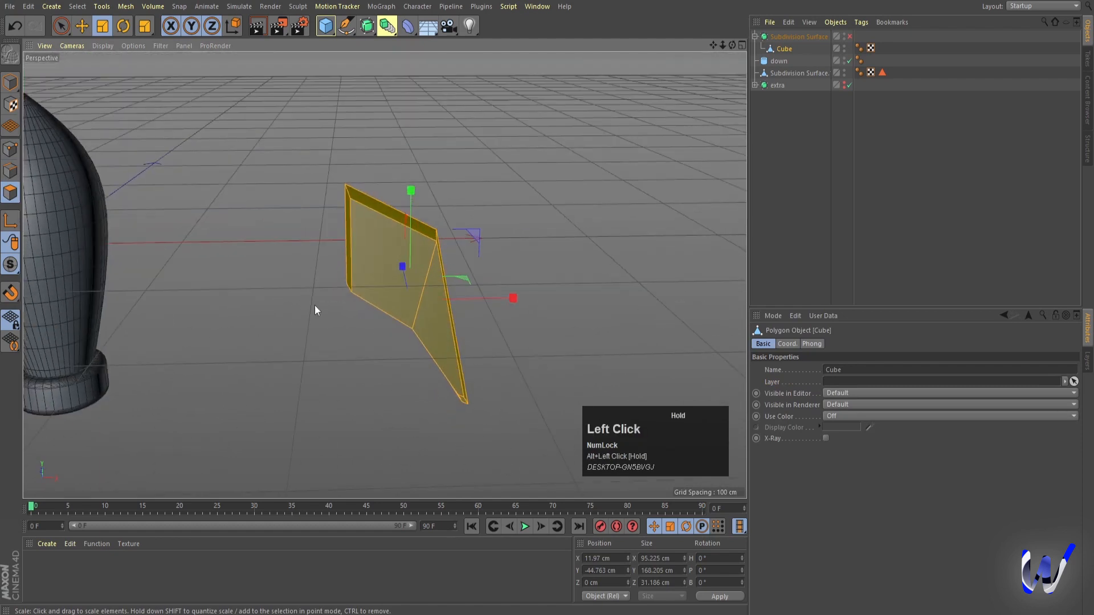
{"action": "right_click", "coordinate": [313, 308]}
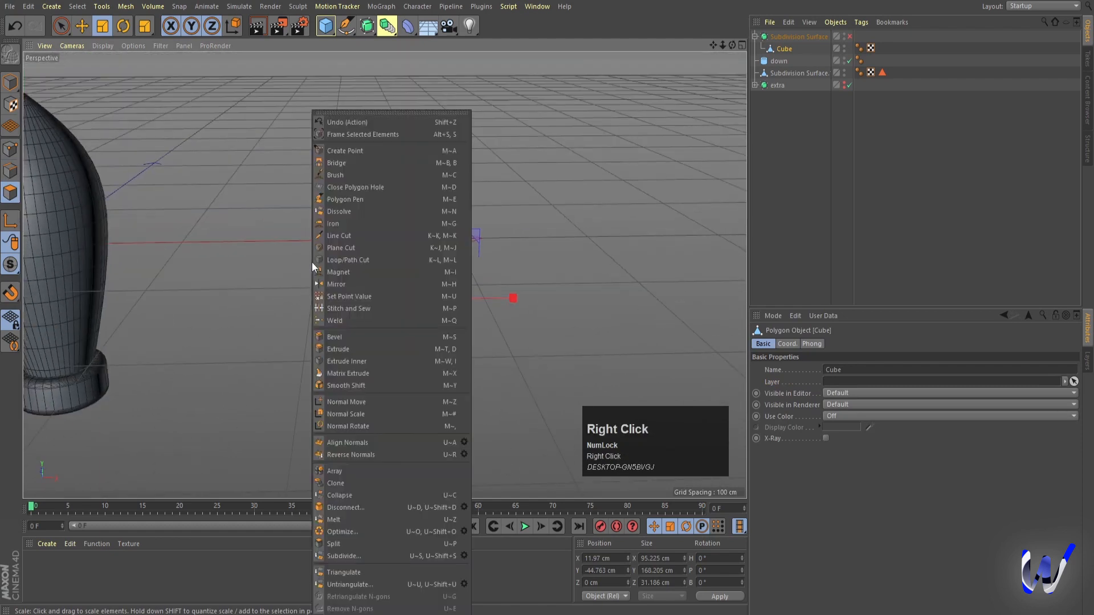
{"action": "left_click", "coordinate": [352, 260]}
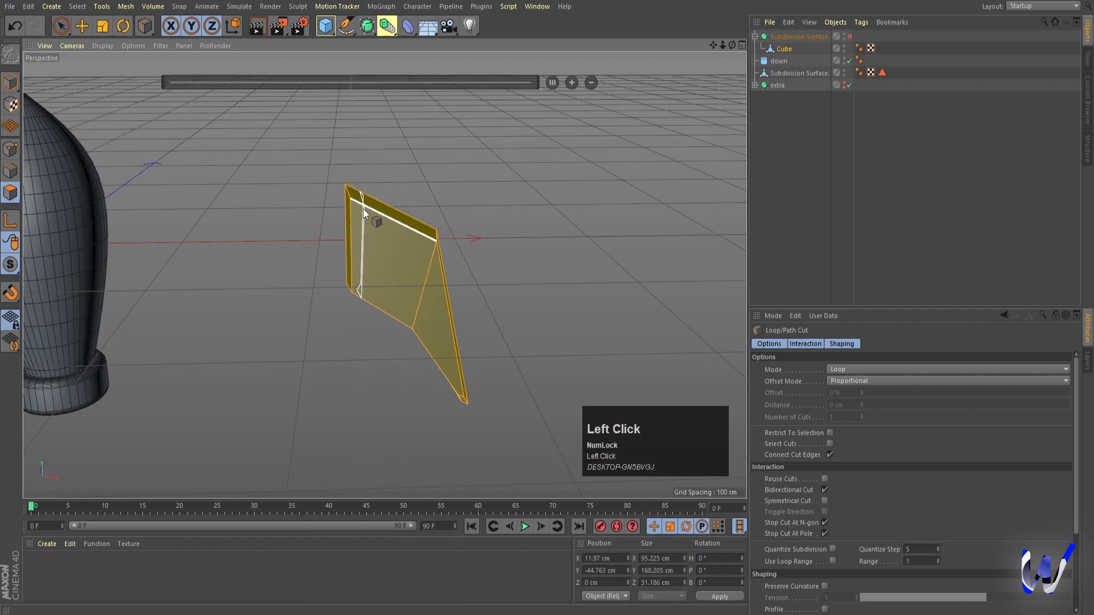
{"action": "left_click_drag", "start_coordinate": [364, 208], "coordinate": [410, 229]}
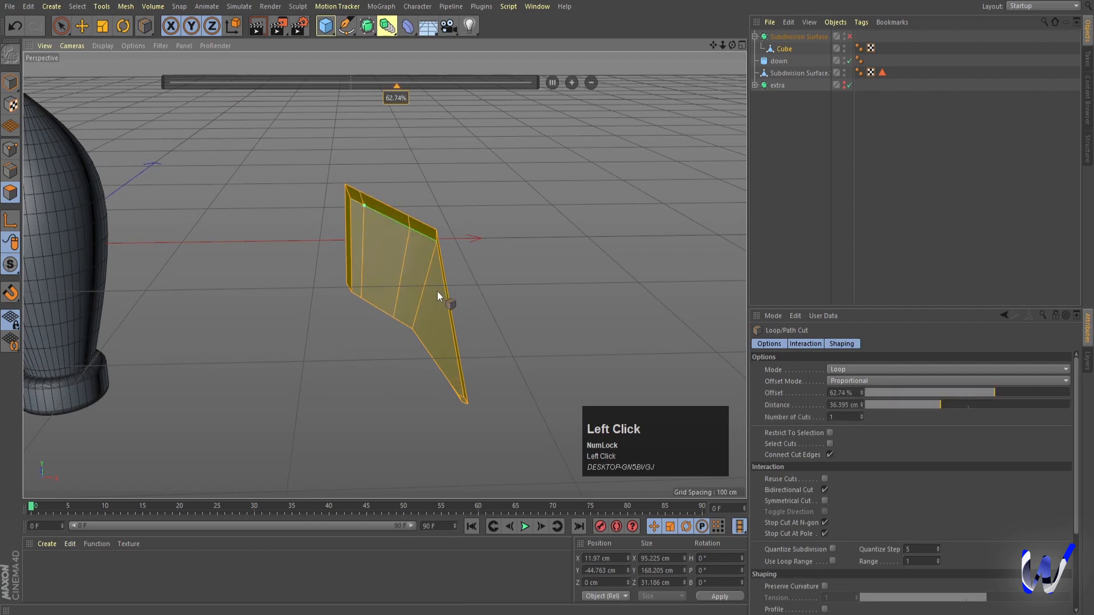
Re-enable the fin's Subdivision Surface, add a loop cut at about 30% across the tip section, and select the Subdivision Surface
{"action": "left_click", "coordinate": [851, 37]}
{"action": "left_click_drag", "start_coordinate": [561, 259], "coordinate": [769, 144], "text": "alt"}
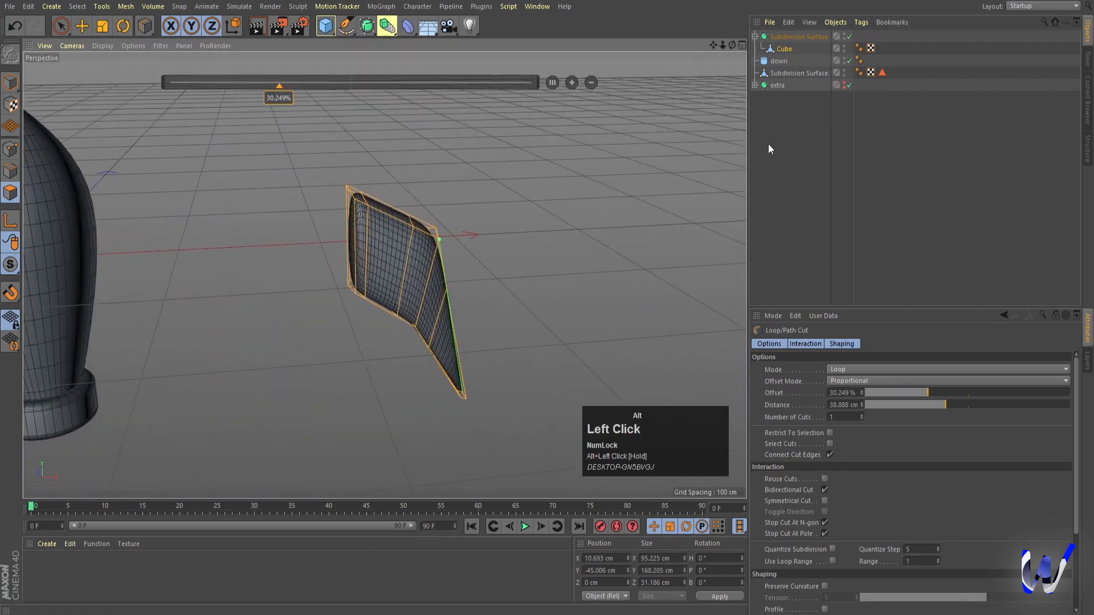
{"action": "left_click", "coordinate": [790, 38]}
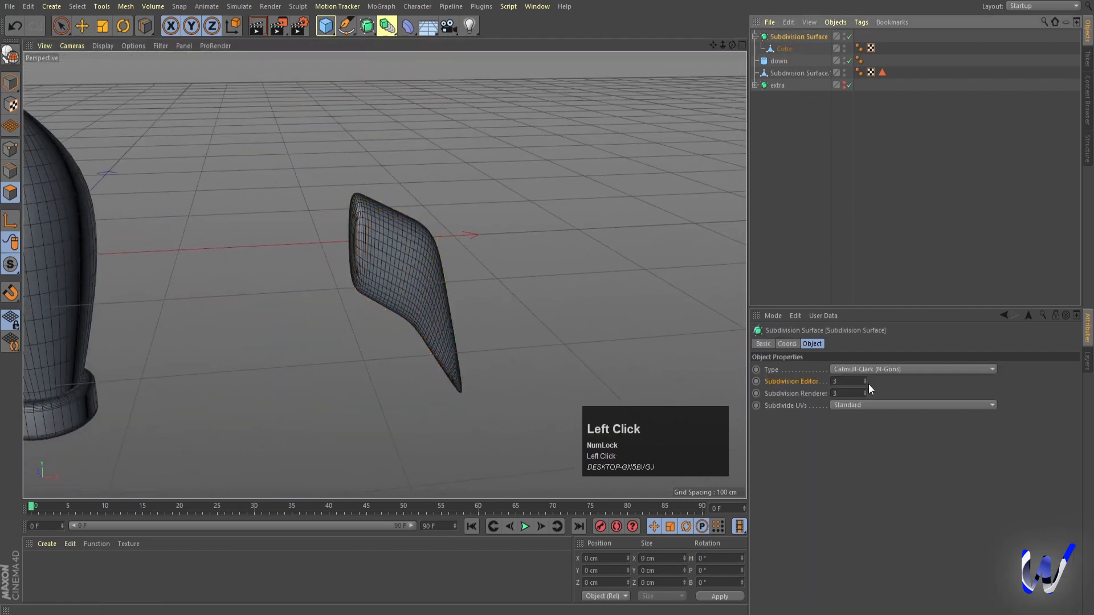
Set the fin's editor and renderer subdivision to 2 and merge the Subdivision Surface and Cube with Connect Objects + Delete
{"action": "left_click", "coordinate": [865, 384]}
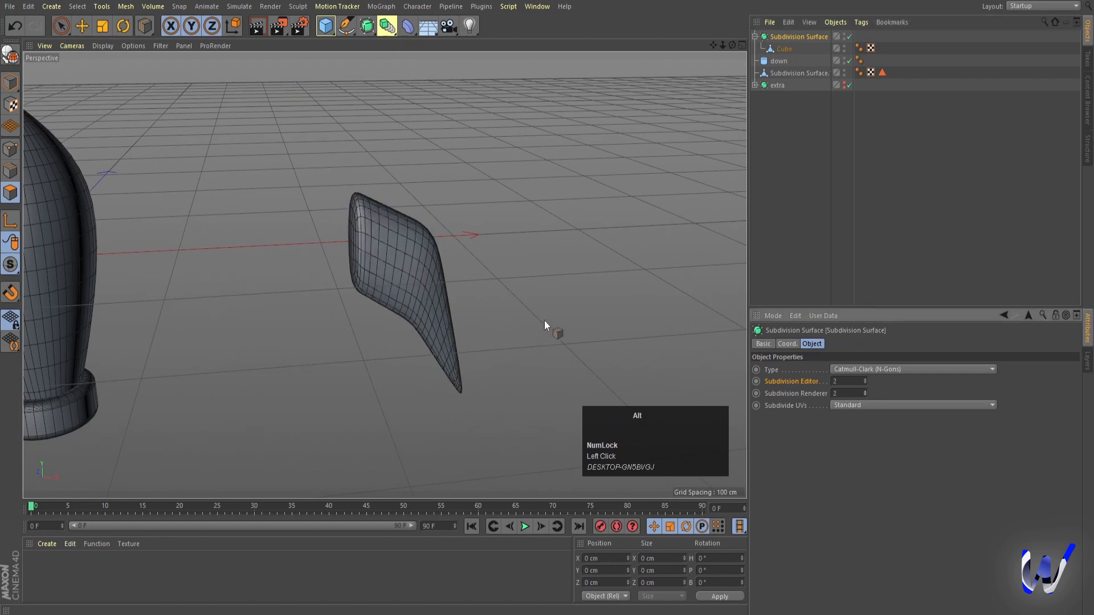
{"action": "left_click_drag", "start_coordinate": [545, 321], "coordinate": [501, 328], "text": "alt"}
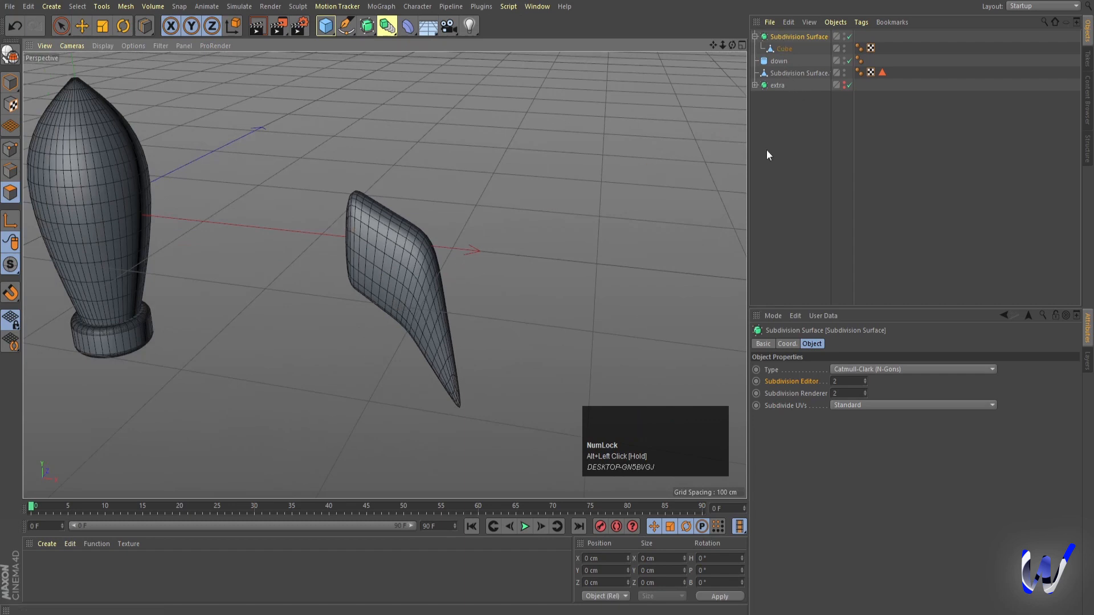
{"action": "left_click", "coordinate": [782, 41]}
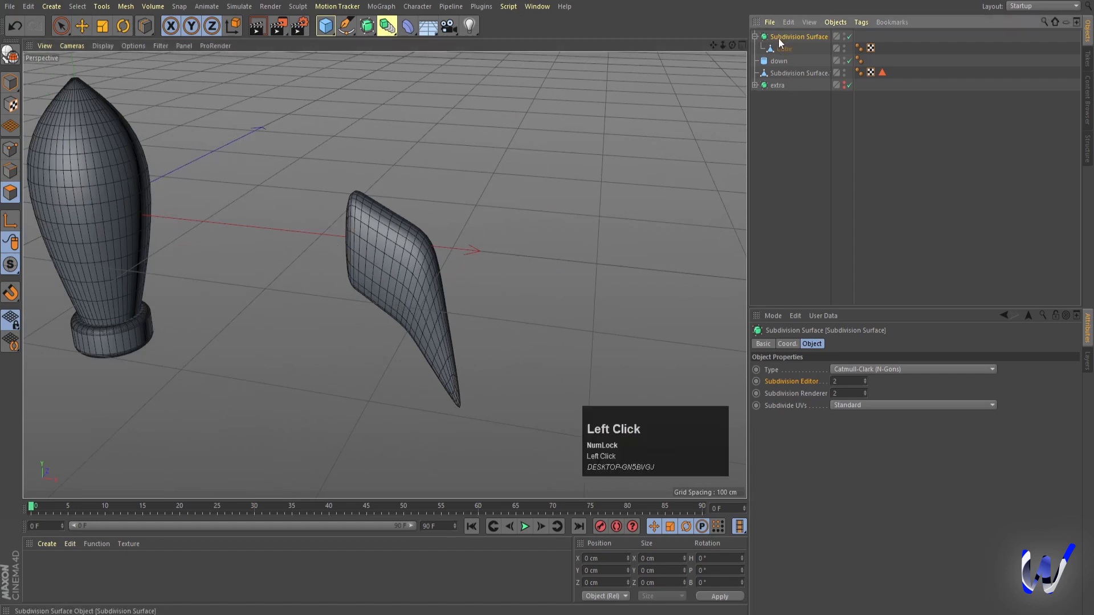
{"action": "left_click", "coordinate": [784, 50], "text": "shift"}
{"action": "right_click", "coordinate": [784, 53]}
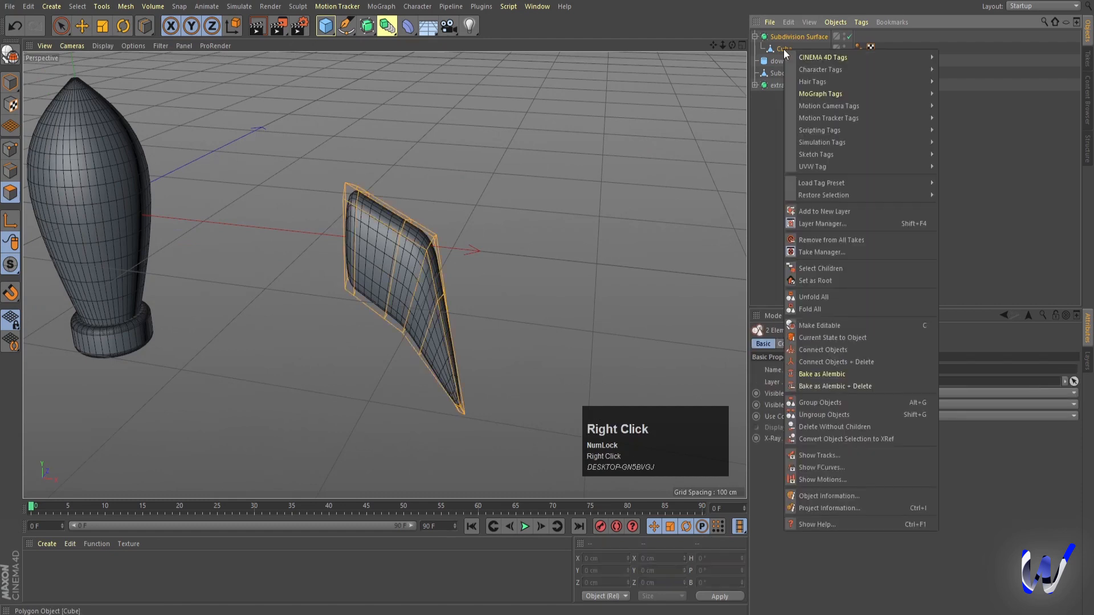
{"action": "left_click", "coordinate": [813, 363]}
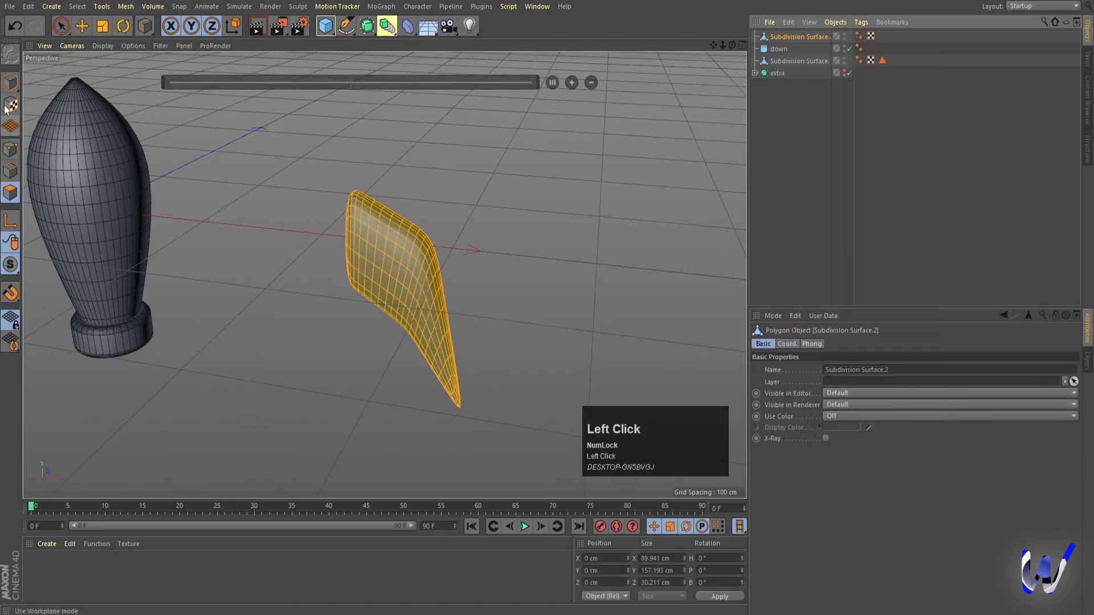
In Model mode, move the merged fin beside the rocket's lower body in the front view, to about X 65, Y -107 cm
{"action": "left_click", "coordinate": [10, 84]}
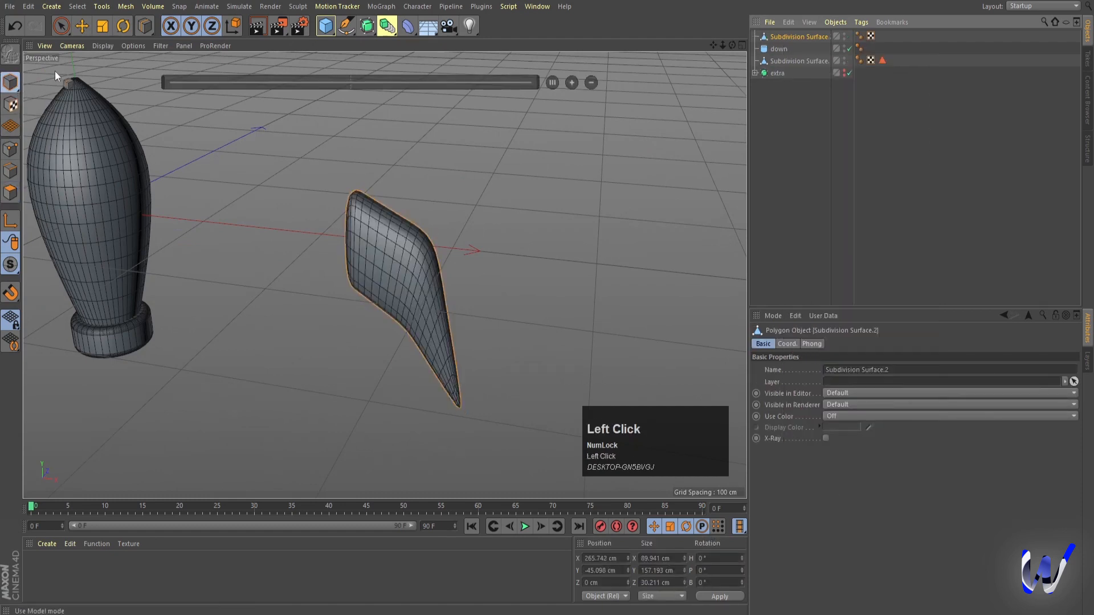
{"action": "left_click", "coordinate": [61, 27]}
{"action": "scroll", "coordinate": [408, 303], "scroll_direction": "down", "scroll_amount": 2}
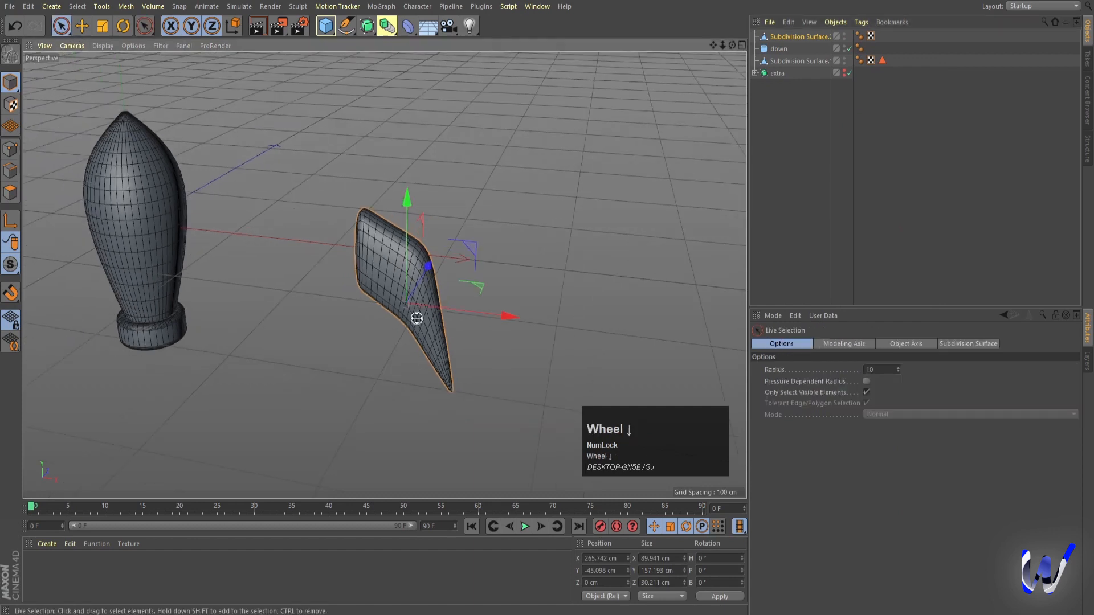
{"action": "middle_click", "coordinate": [415, 318]}
{"action": "middle_click", "coordinate": [462, 387]}
{"action": "scroll", "coordinate": [452, 385], "scroll_direction": "down", "scroll_amount": 2}
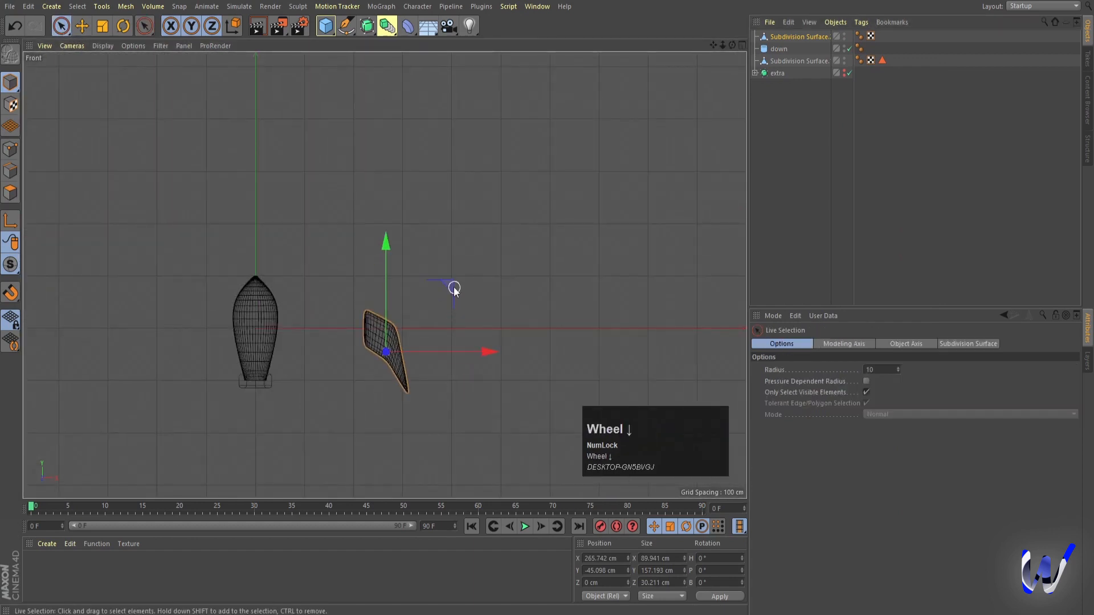
{"action": "left_click_drag", "start_coordinate": [454, 289], "coordinate": [356, 323]}
Scale the fin down uniformly to about 47 by 82 by 16 cm
{"action": "key", "text": "t"}
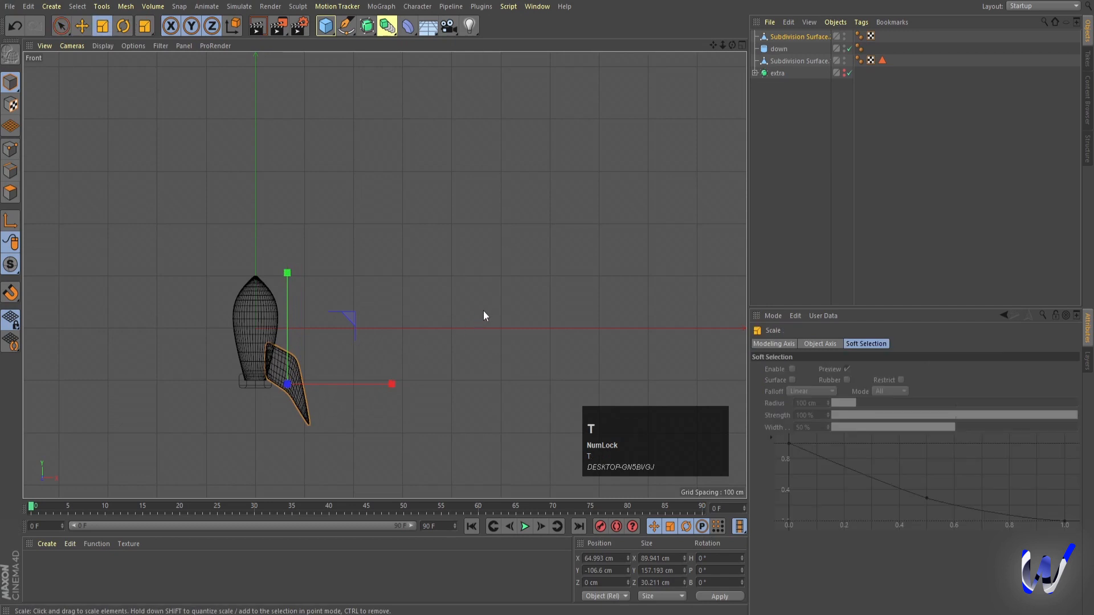
{"action": "left_click_drag", "start_coordinate": [434, 324], "coordinate": [258, 344]}
{"action": "scroll", "coordinate": [270, 418], "scroll_direction": "up", "scroll_amount": 3}
{"action": "scroll", "coordinate": [272, 413], "scroll_direction": "up", "scroll_amount": 3}
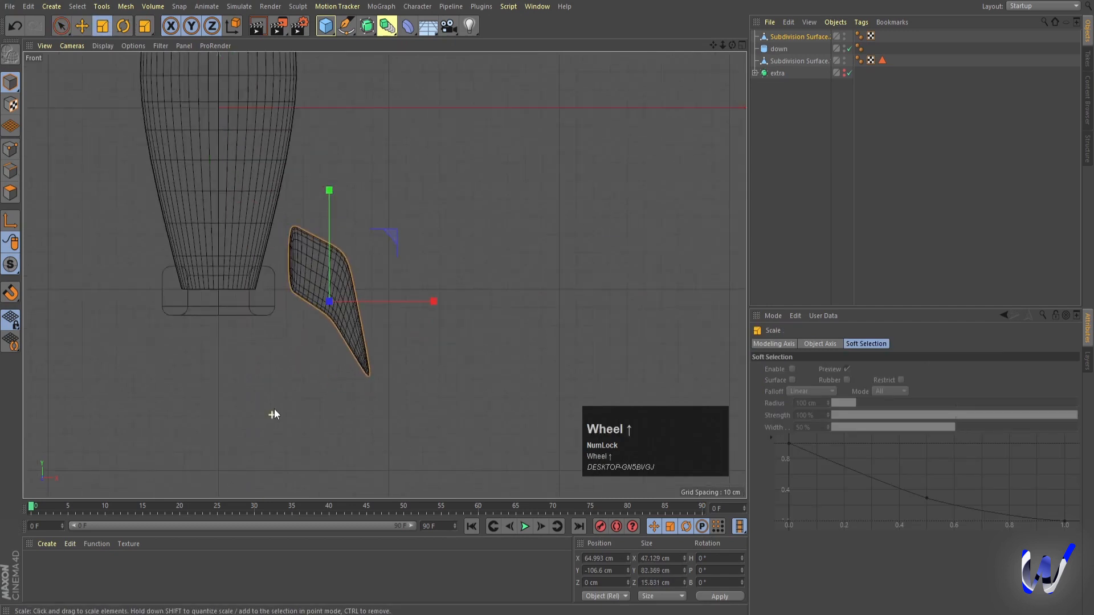
Move the scaled fin against the side of the rocket body just above the base ring, to about X 46, Y -88 cm
{"action": "key", "text": "e"}
{"action": "left_click_drag", "start_coordinate": [384, 261], "coordinate": [358, 200]}
{"action": "middle_click", "coordinate": [364, 245]}
{"action": "middle_click", "coordinate": [194, 197]}
{"action": "scroll", "coordinate": [166, 367], "scroll_direction": "up", "scroll_amount": 2}
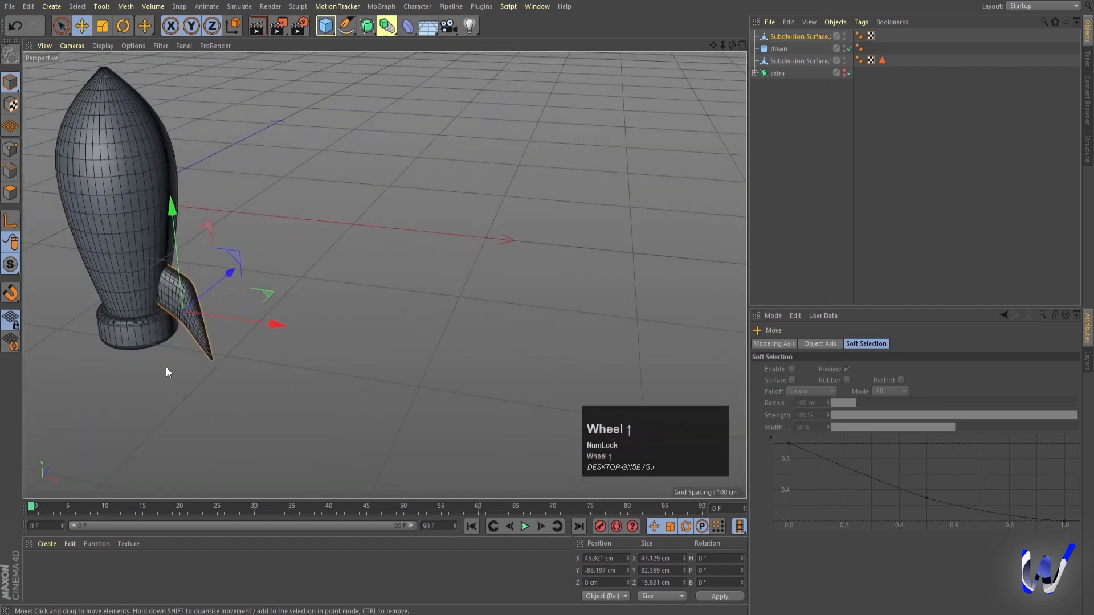
Nudge the fin into the rocket body to about X 43, Y -86 cm and render a preview of the view
{"action": "left_click_drag", "start_coordinate": [165, 367], "coordinate": [183, 327]}
{"action": "key", "text": "ctrl+z"}
{"action": "left_click_drag", "start_coordinate": [276, 413], "coordinate": [297, 374], "text": "alt"}
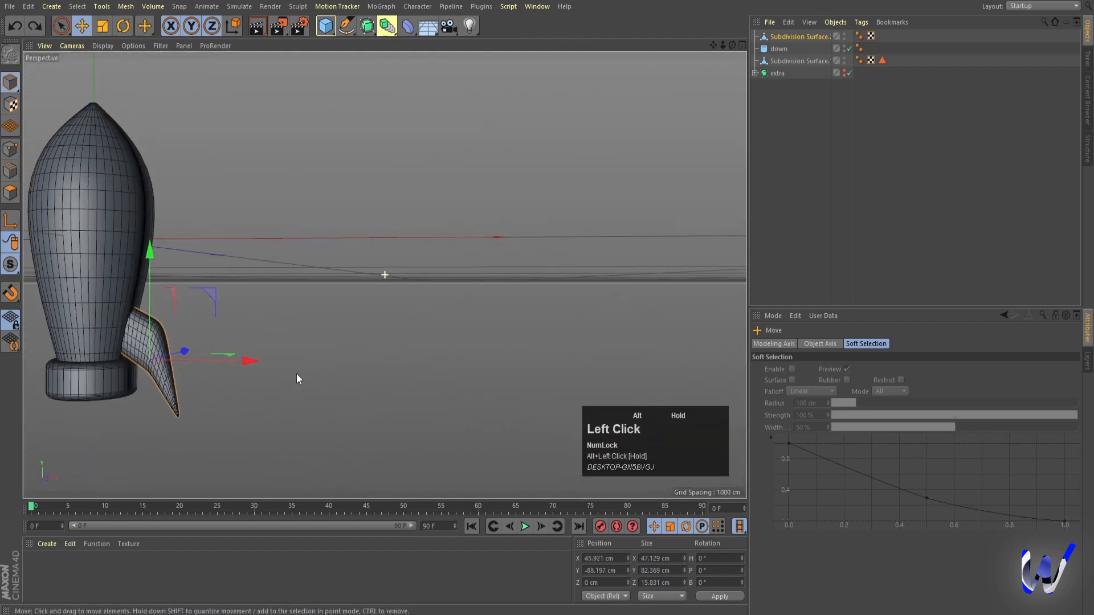
{"action": "middle_click_drag", "start_coordinate": [217, 435], "coordinate": [368, 404], "text": "alt"}
{"action": "left_click_drag", "start_coordinate": [385, 359], "coordinate": [382, 361]}
{"action": "left_click_drag", "start_coordinate": [271, 277], "coordinate": [283, 265]}
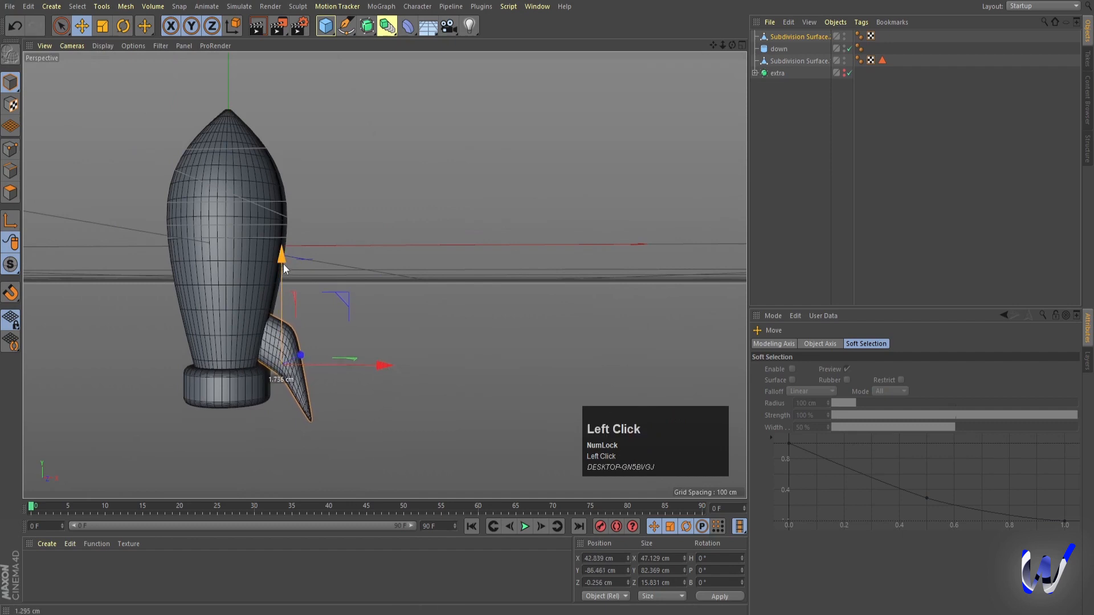
{"action": "key", "text": "ctrl+r"}
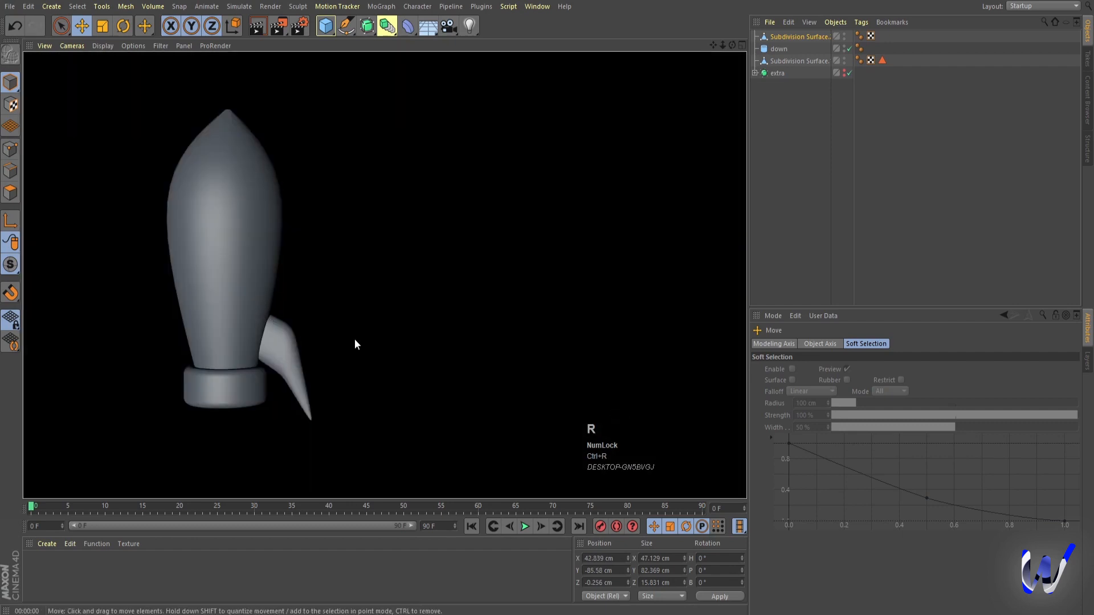
{"action": "left_click", "coordinate": [942, 165]}
Select the rocket fin in the top view
{"action": "left_click_drag", "start_coordinate": [411, 364], "coordinate": [385, 360], "text": "alt"}
{"action": "scroll", "coordinate": [385, 360], "scroll_direction": "down", "scroll_amount": 2}
{"action": "left_click_drag", "start_coordinate": [346, 400], "coordinate": [304, 411], "text": "alt"}
{"action": "middle_click_drag", "start_coordinate": [304, 416], "coordinate": [474, 291], "text": "alt"}
{"action": "middle_click", "coordinate": [474, 291]}
{"action": "middle_click", "coordinate": [529, 207]}
{"action": "scroll", "coordinate": [218, 275], "scroll_direction": "up", "scroll_amount": 2}
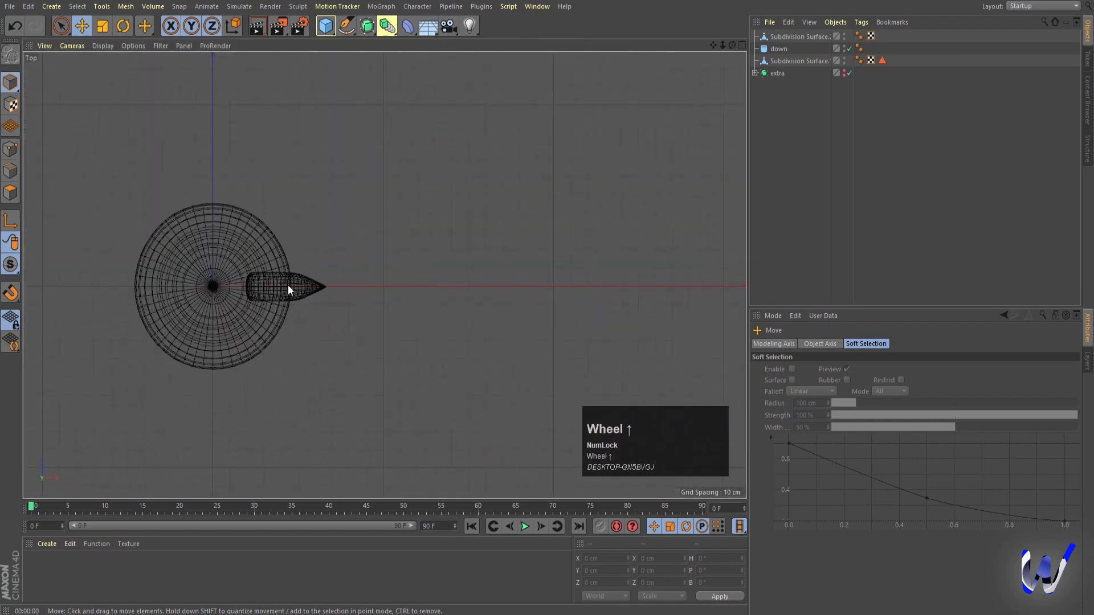
{"action": "left_click", "coordinate": [287, 286]}
{"action": "left_click", "coordinate": [376, 164]}
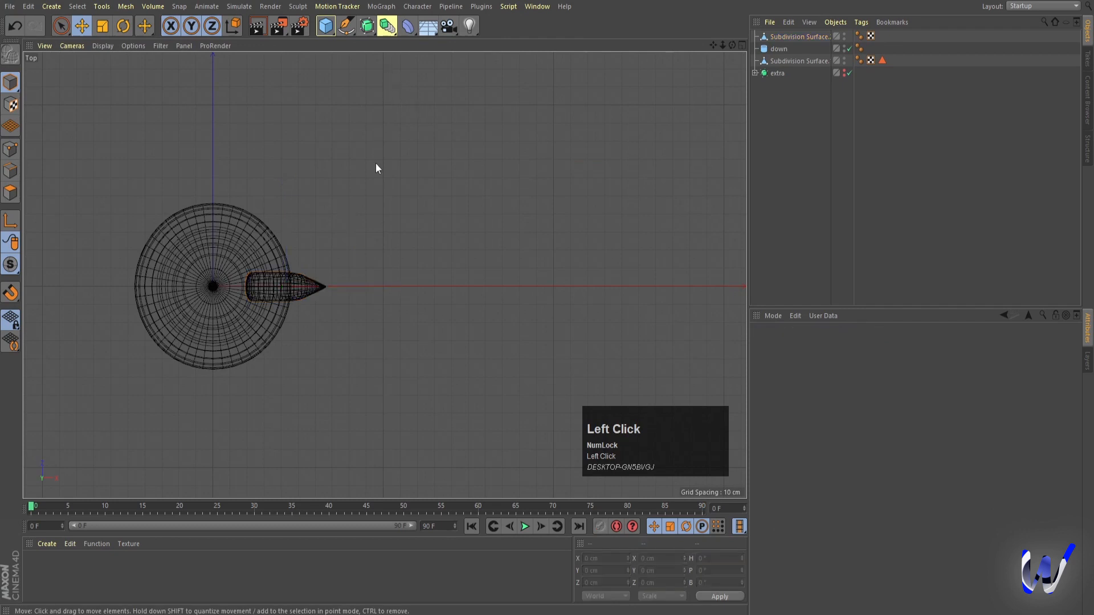
{"action": "left_click", "coordinate": [309, 296]}
{"action": "middle_click_drag", "start_coordinate": [287, 234], "coordinate": [418, 228], "text": "alt"}
Add a MoGraph Cloner and place the fin under it
{"action": "left_click", "coordinate": [381, 7]}
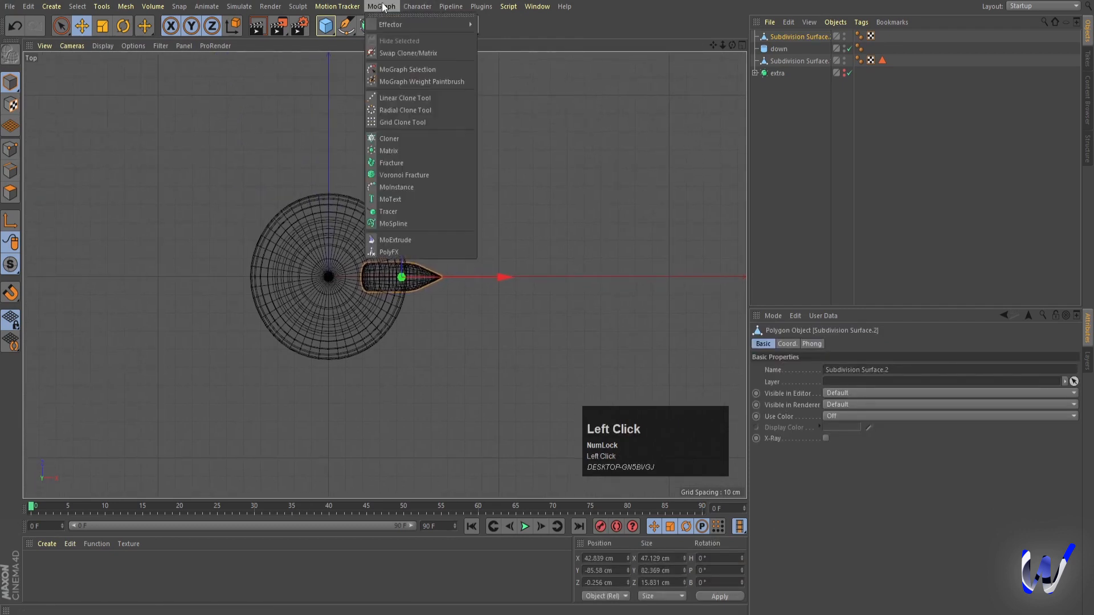
{"action": "left_click", "coordinate": [386, 140]}
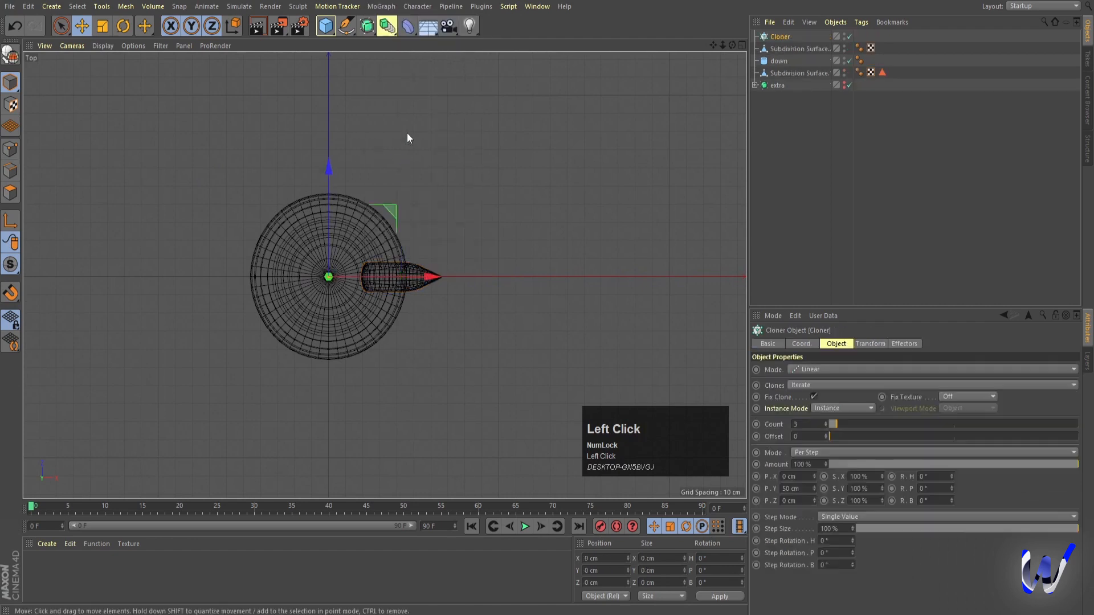
{"action": "left_click", "coordinate": [787, 50]}
{"action": "left_click_drag", "start_coordinate": [778, 39], "coordinate": [778, 36]}
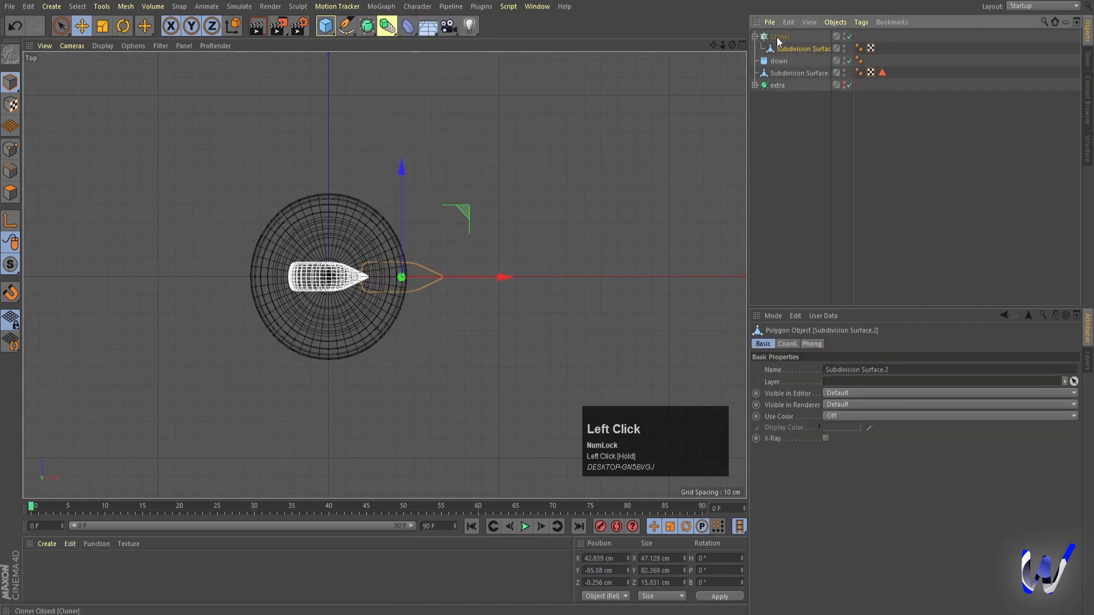
Set the Cloner's mode to Radial
{"action": "left_click", "coordinate": [780, 36]}
{"action": "left_click", "coordinate": [802, 367]}
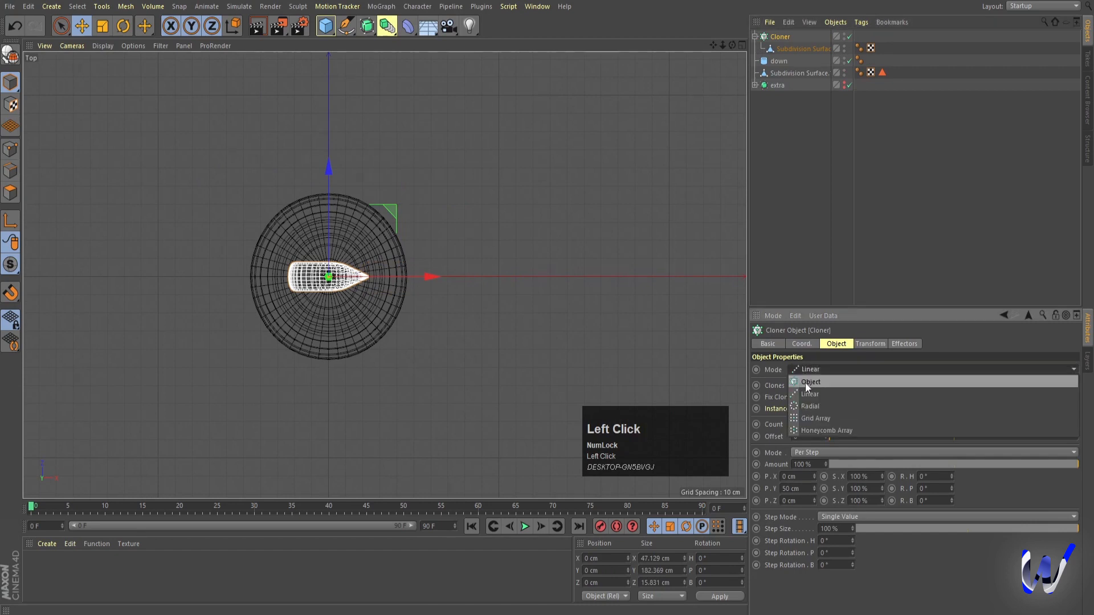
{"action": "left_click", "coordinate": [805, 402]}
Move the Cloner beside the rocket to about X 160 cm and set its plane to XZ
{"action": "middle_click", "coordinate": [399, 256]}
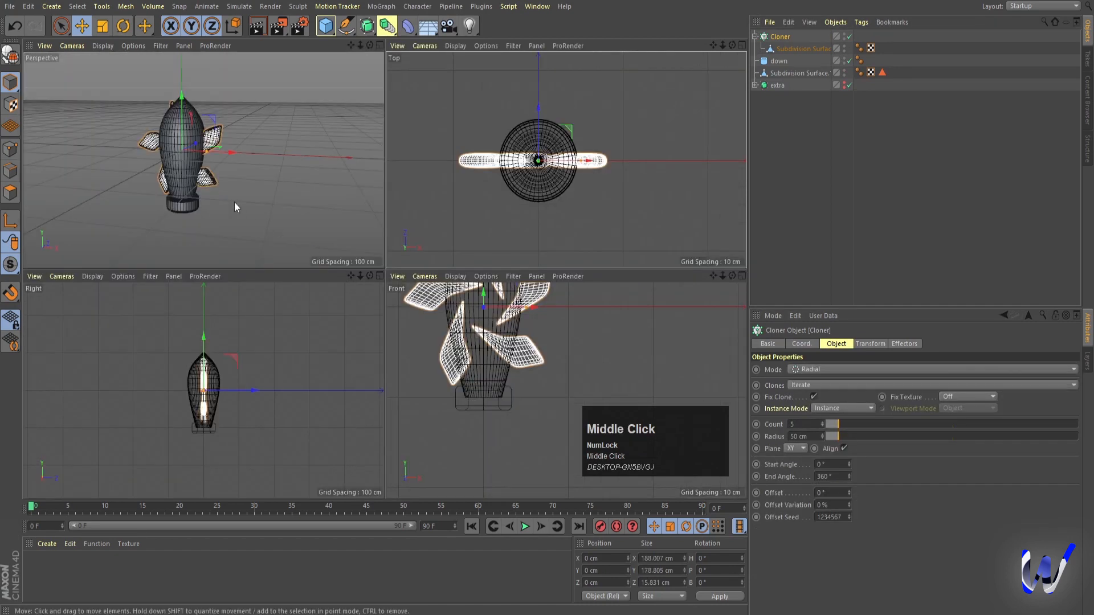
{"action": "middle_click", "coordinate": [234, 202]}
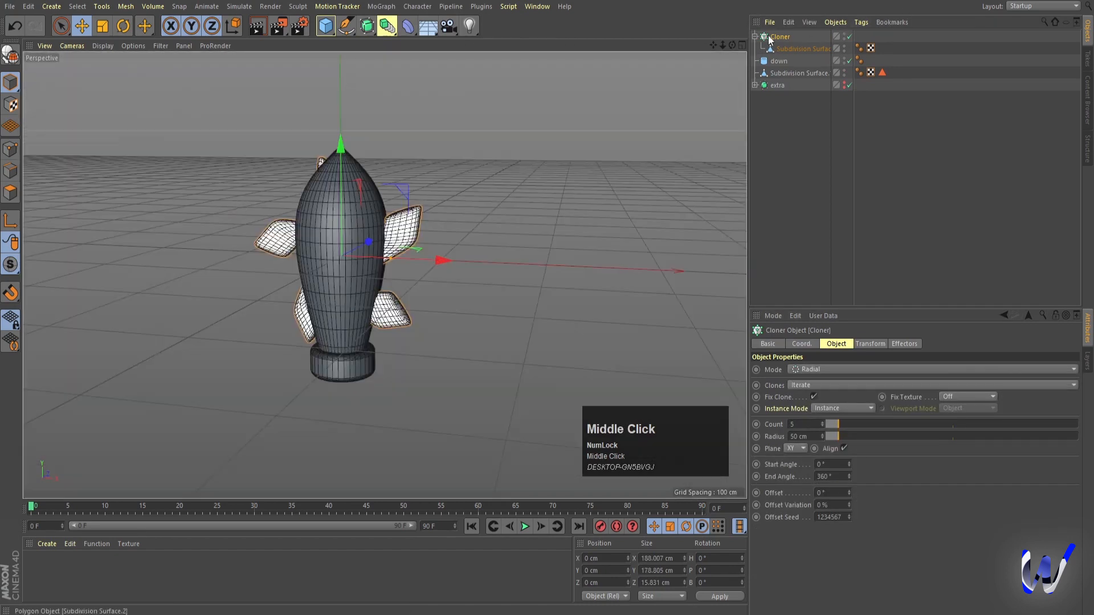
{"action": "left_click_drag", "start_coordinate": [443, 261], "coordinate": [613, 265]}
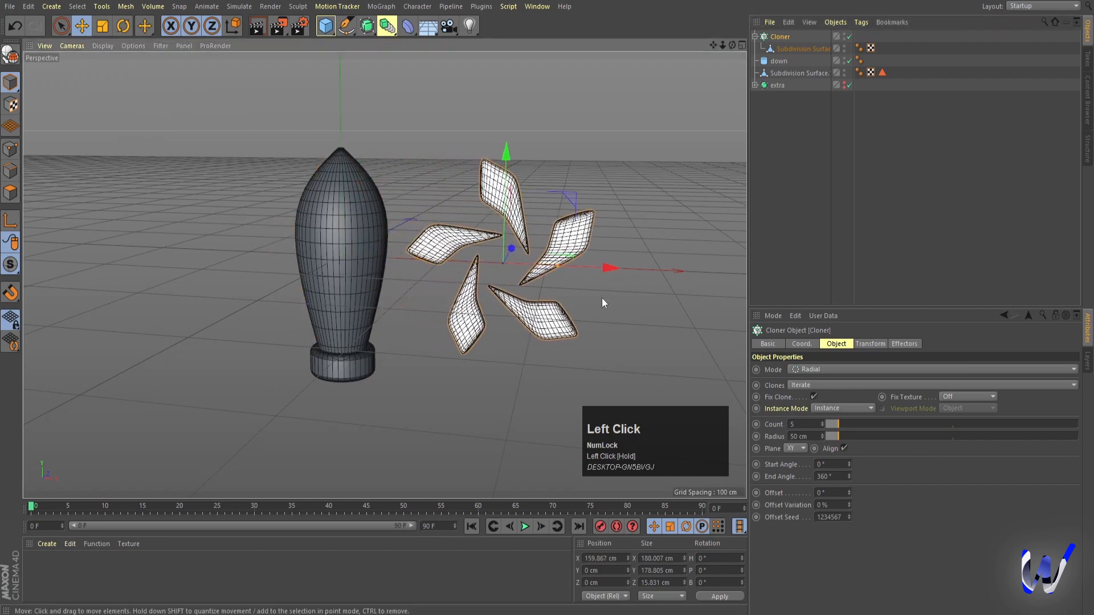
{"action": "left_click_drag", "start_coordinate": [797, 450], "coordinate": [796, 480]}
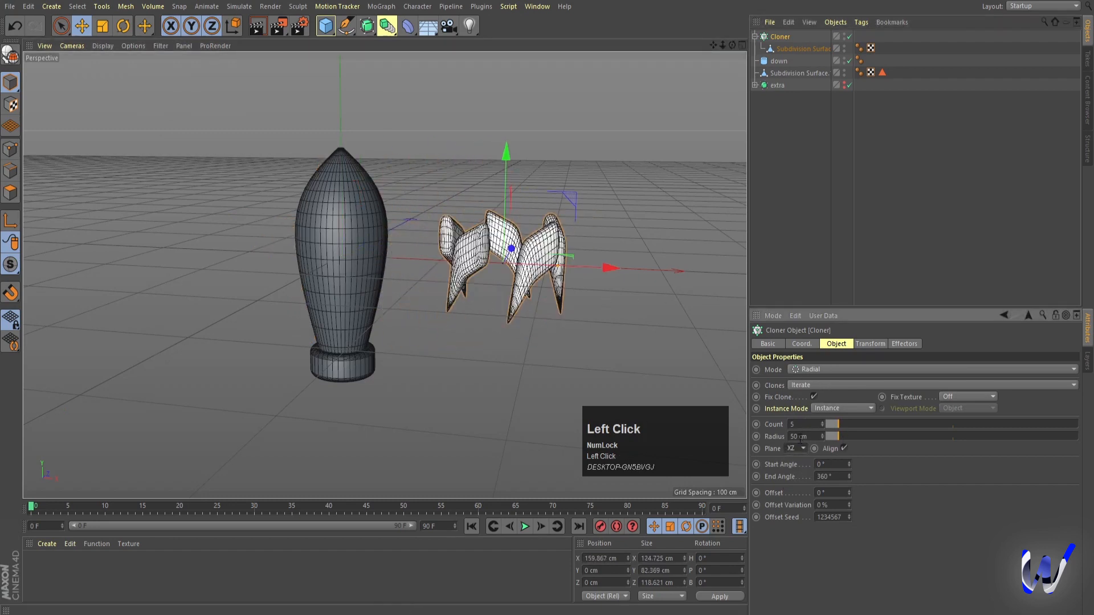
Open the Cloner's transform settings and show the fins in the top view
{"action": "left_click", "coordinate": [870, 344]}
{"action": "middle_click", "coordinate": [484, 286]}
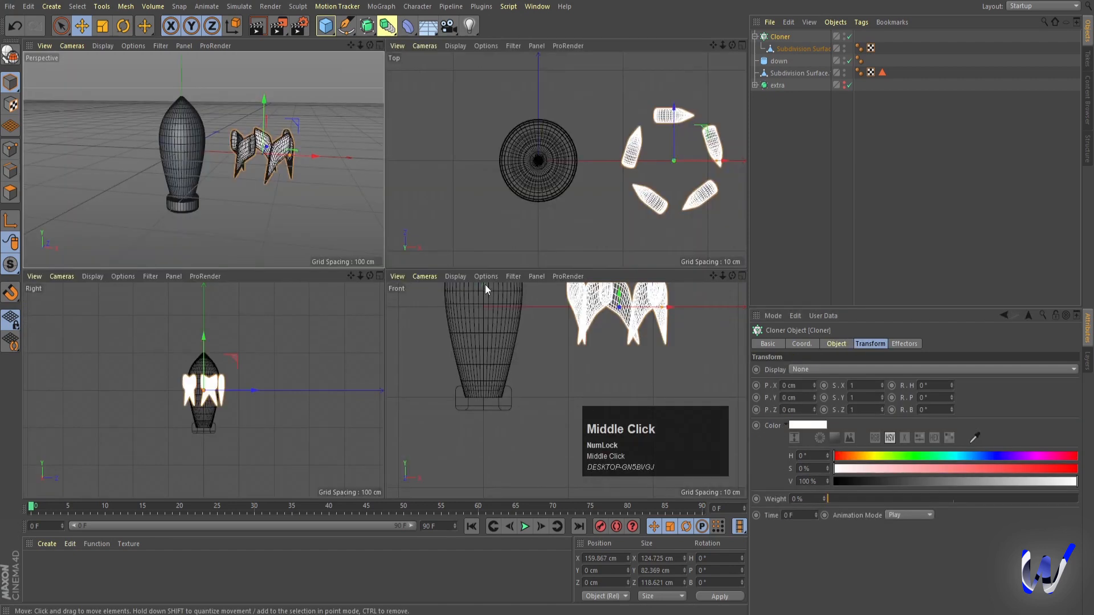
{"action": "middle_click", "coordinate": [627, 203]}
{"action": "left_click_drag", "start_coordinate": [952, 412], "coordinate": [952, 438]}
{"action": "key", "text": "ctrl+z"}
{"action": "left_click_drag", "start_coordinate": [952, 398], "coordinate": [952, 348]}
{"action": "key", "text": "ctrl+z"}
Set the clones' H rotation to 90° and move the Cloner back onto the rocket at about X -2.3 cm
{"action": "type", "text": "90"}
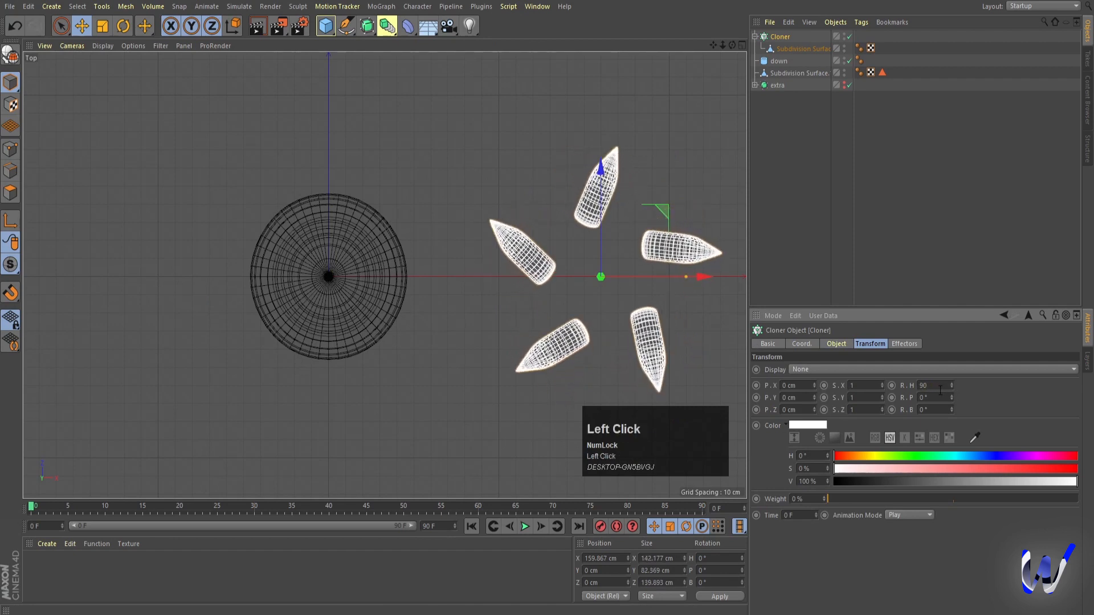
{"action": "key", "text": "Return"}
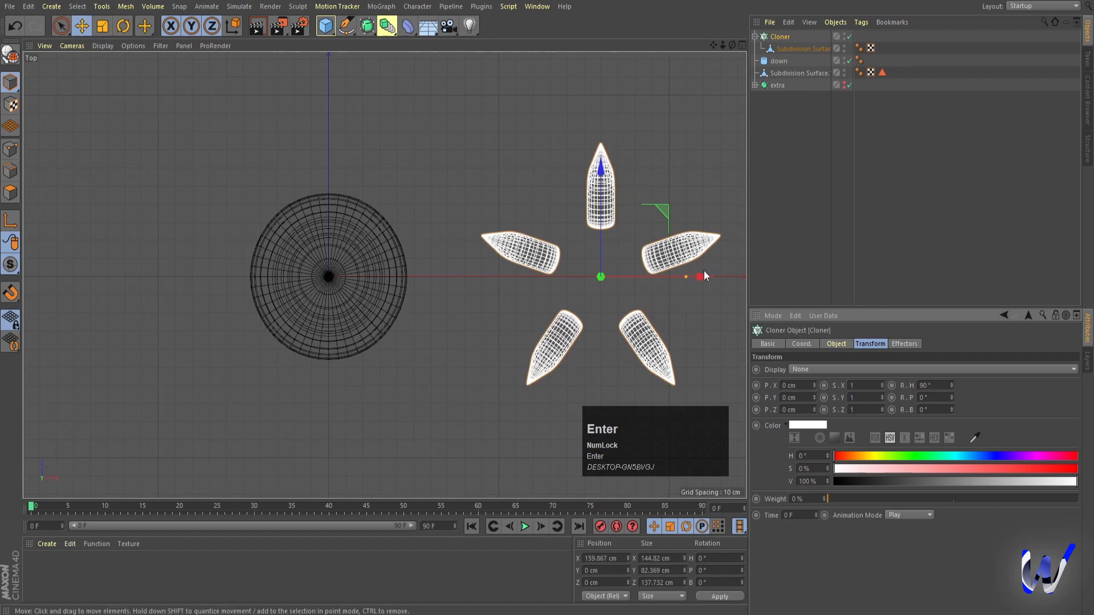
{"action": "left_click_drag", "start_coordinate": [711, 282], "coordinate": [429, 305]}
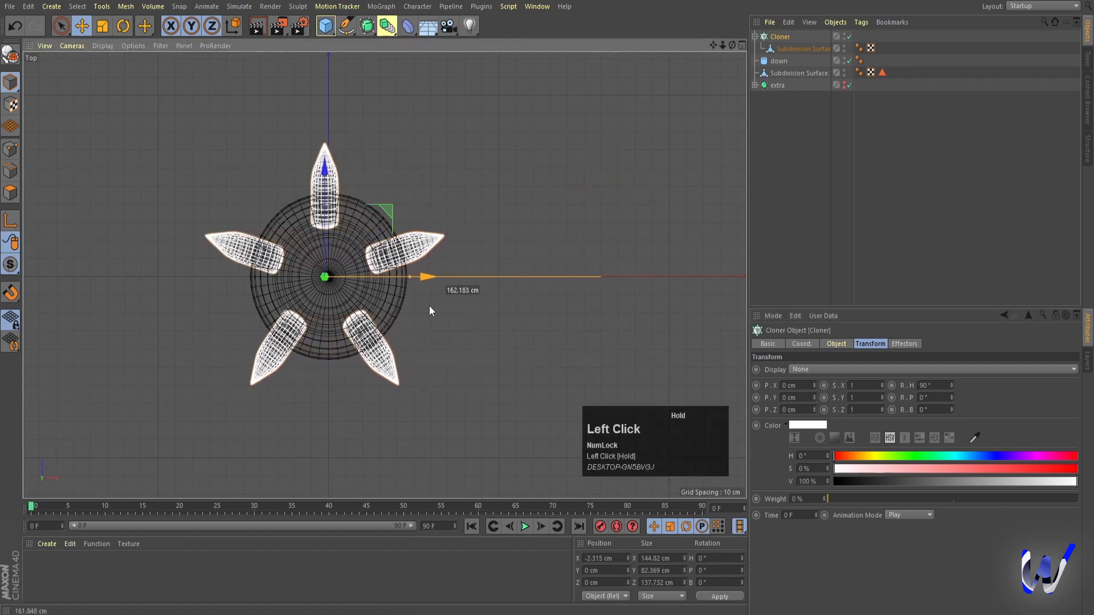
Lower the Cloner to about Y -83 cm and centre it on the rocket body at about X -0.3 cm
{"action": "middle_click", "coordinate": [429, 306]}
{"action": "middle_click", "coordinate": [216, 396]}
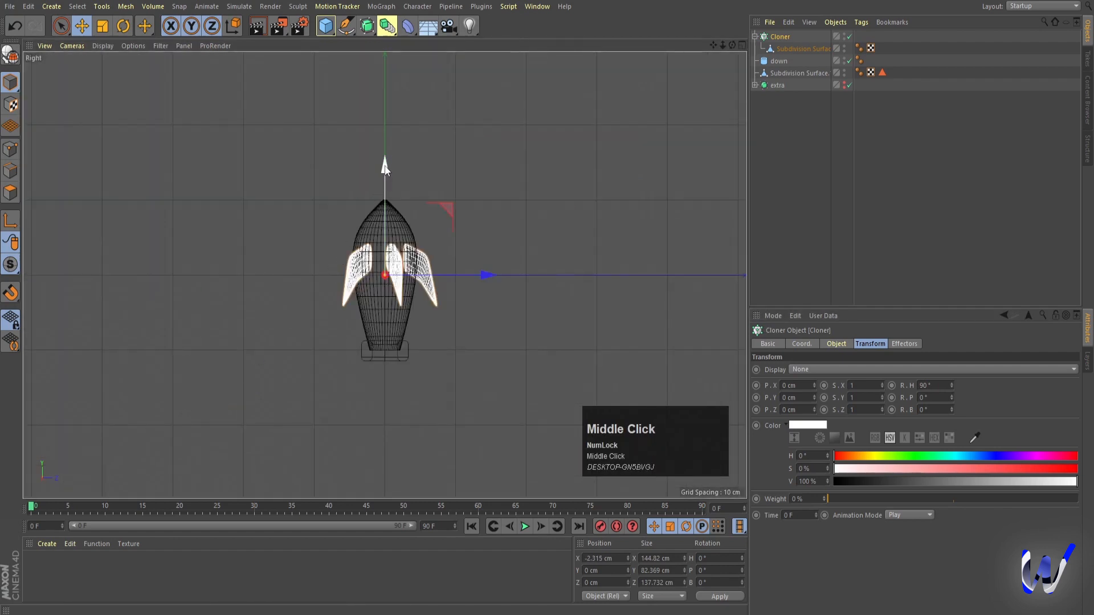
{"action": "left_click_drag", "start_coordinate": [385, 166], "coordinate": [383, 228]}
{"action": "middle_click", "coordinate": [395, 285]}
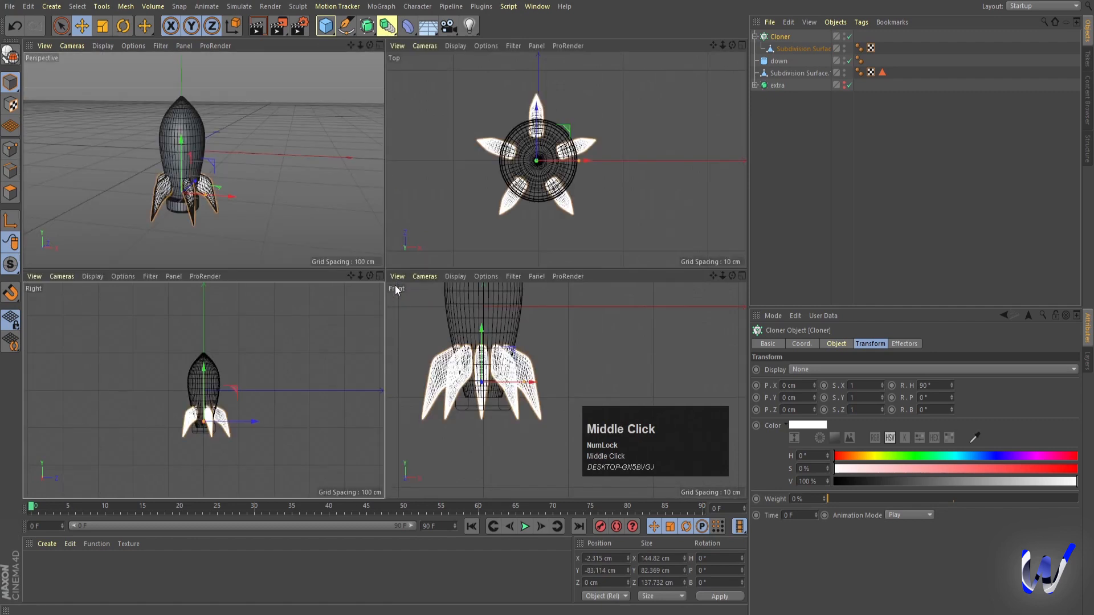
{"action": "middle_click", "coordinate": [564, 171]}
{"action": "scroll", "coordinate": [430, 244], "scroll_direction": "up", "scroll_amount": 5}
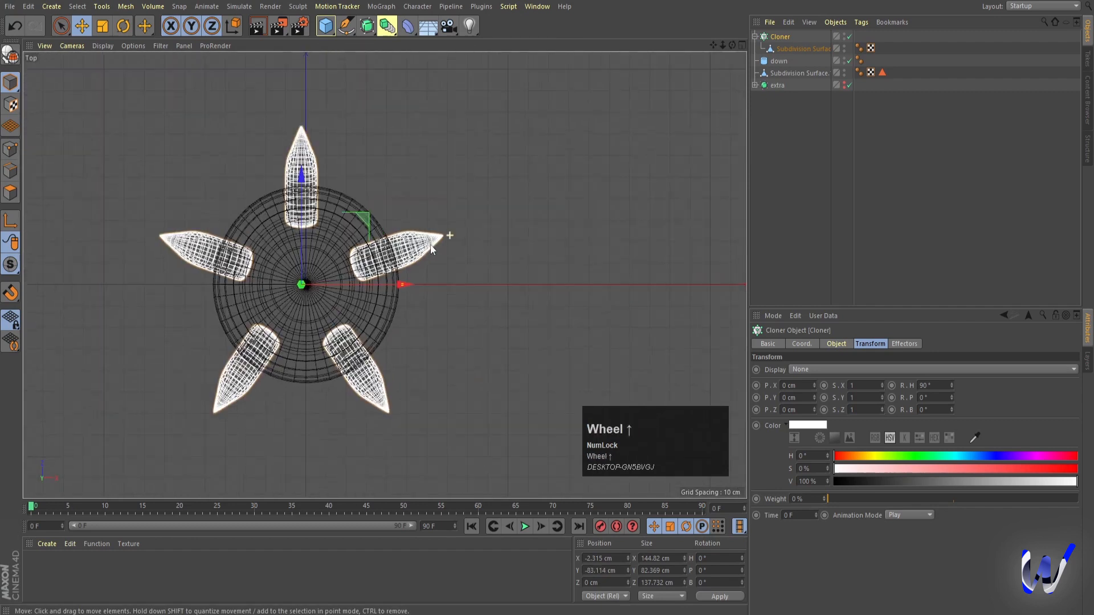
{"action": "left_click_drag", "start_coordinate": [273, 320], "coordinate": [278, 320]}
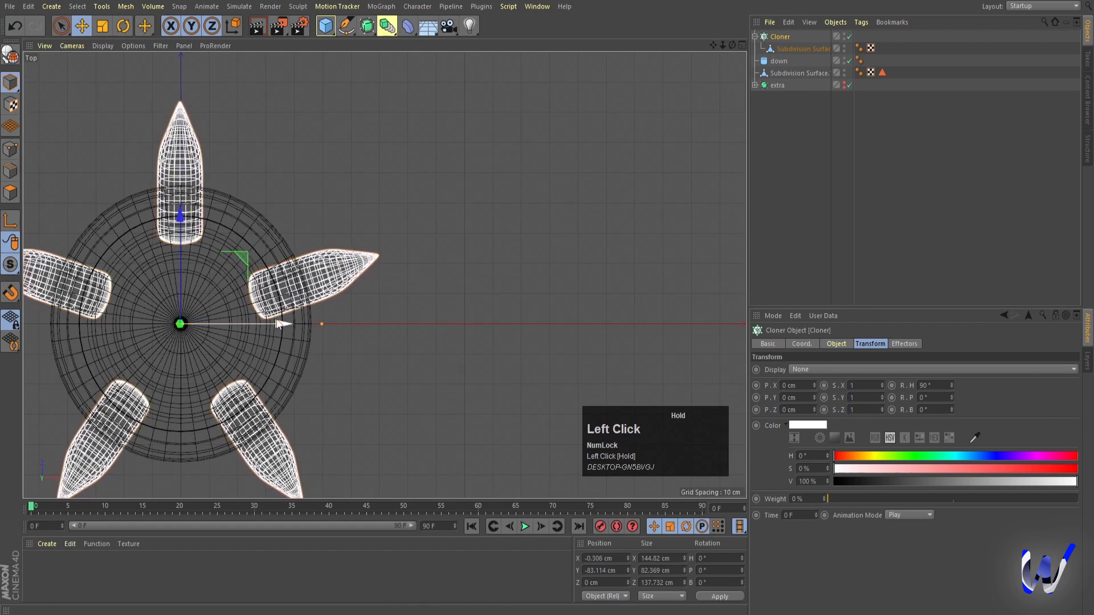
Lower the fins slightly to about Y -91 cm, deselect them, and render a preview of the rocket
{"action": "middle_click", "coordinate": [279, 320]}
{"action": "middle_click", "coordinate": [204, 247]}
{"action": "left_click_drag", "start_coordinate": [343, 241], "coordinate": [343, 246]}
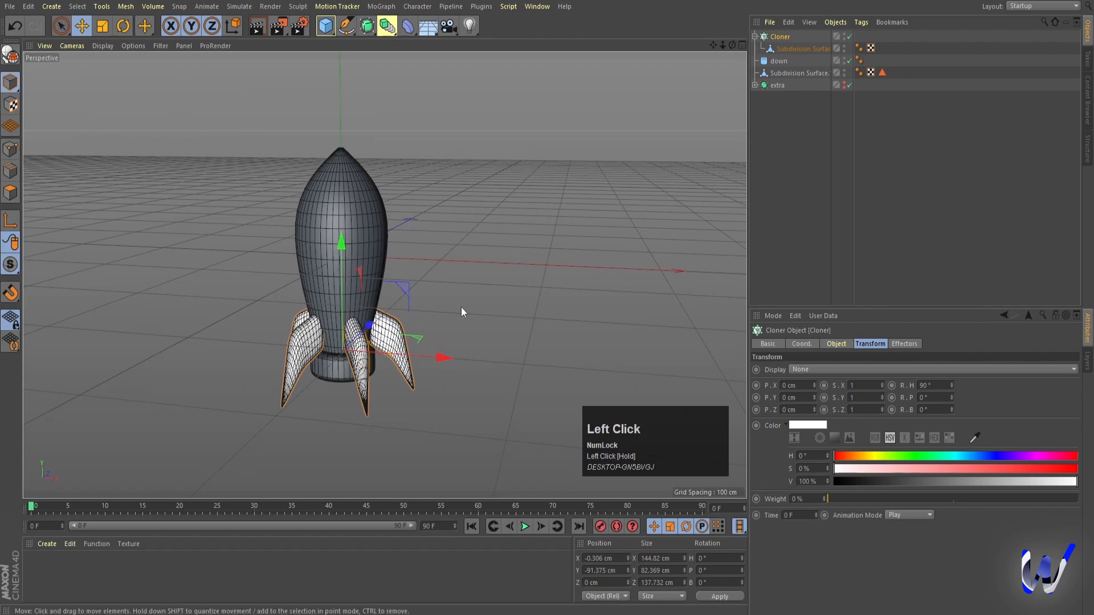
{"action": "left_click", "coordinate": [460, 307]}
{"action": "mouse_move", "coordinate": [402, 380]}
{"action": "left_mouse_down", "text": "alt"}
{"action": "mouse_move", "coordinate": [448, 418]}
{"action": "mouse_move", "coordinate": [449, 490]}
{"action": "mouse_move", "coordinate": [429, 382]}
{"action": "mouse_move", "coordinate": [415, 366]}
{"action": "left_mouse_up", "text": "alt"}
{"action": "key", "text": "ctrl+r"}
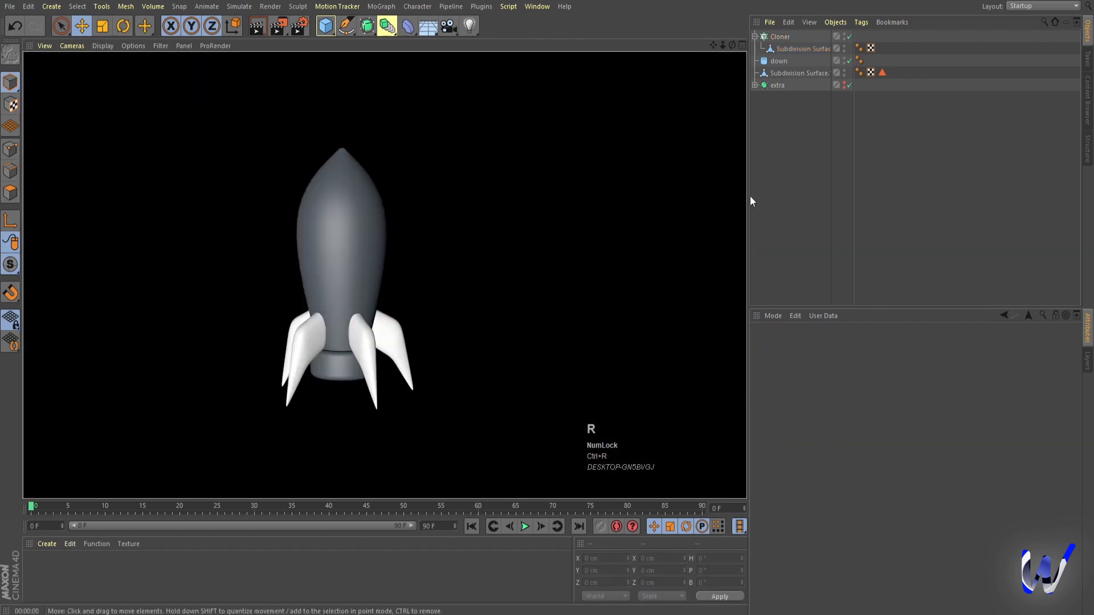
{"action": "left_click", "coordinate": [889, 150]}
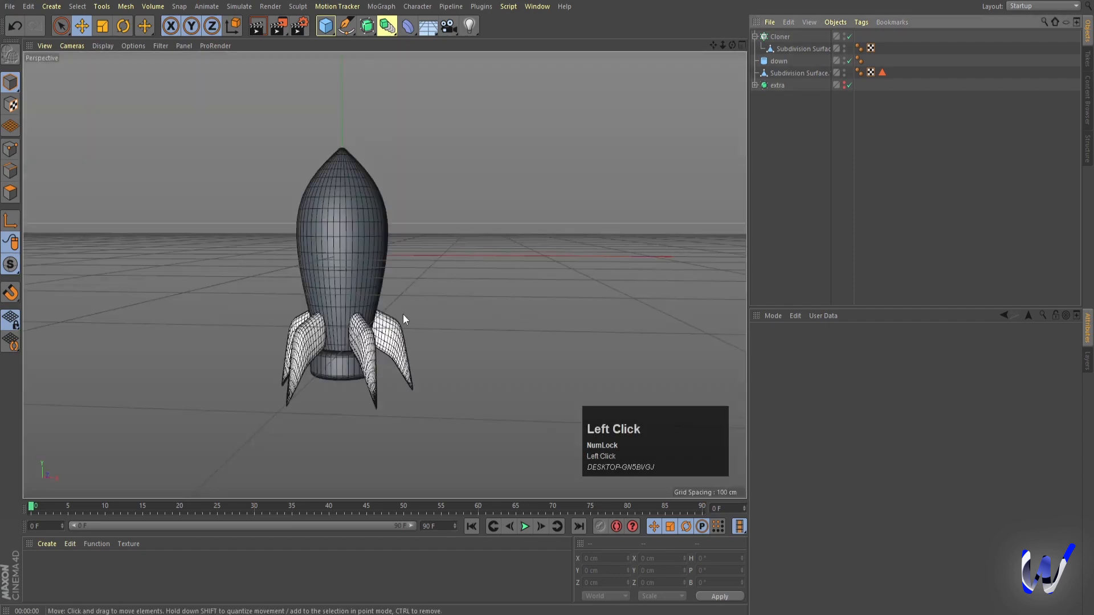
Inspect the rocket body's stored polygon selection "up" in polygon mode, then deselect the body and collapse the Cloner hierarchy
{"action": "middle_click_drag", "start_coordinate": [464, 258], "coordinate": [584, 244], "text": "alt"}
{"action": "left_click", "coordinate": [842, 182]}
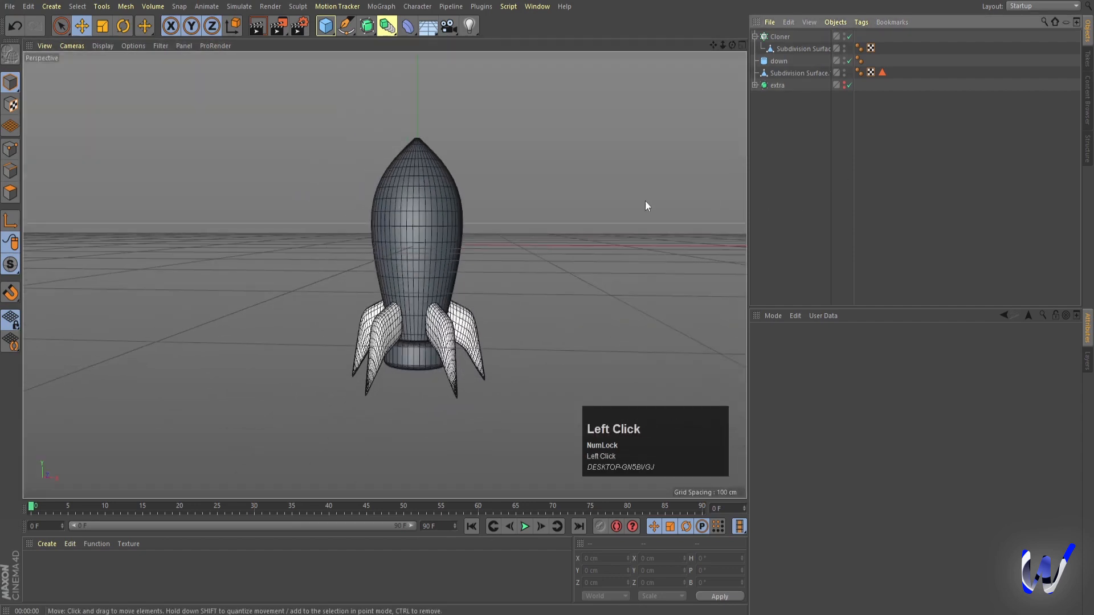
{"action": "scroll", "coordinate": [408, 234], "scroll_direction": "up", "scroll_amount": 3}
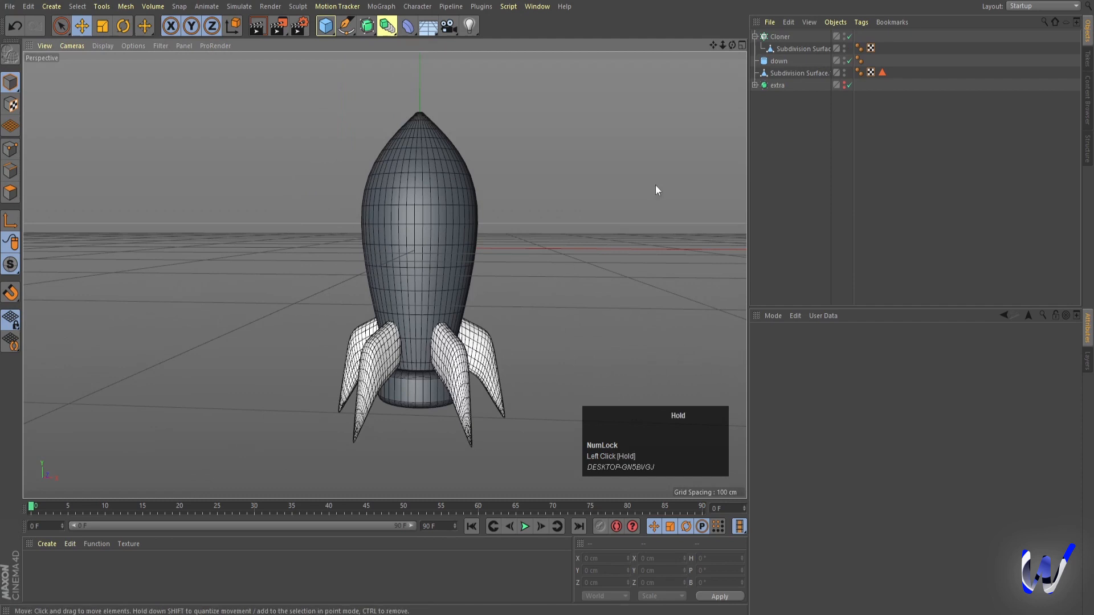
{"action": "left_click", "coordinate": [798, 73]}
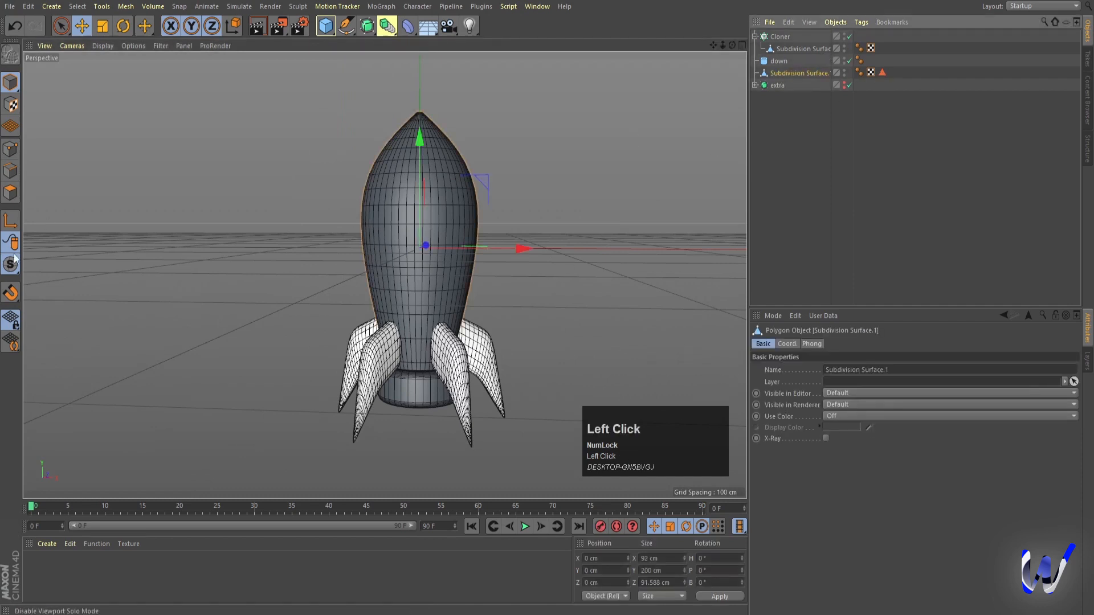
{"action": "left_click", "coordinate": [10, 194]}
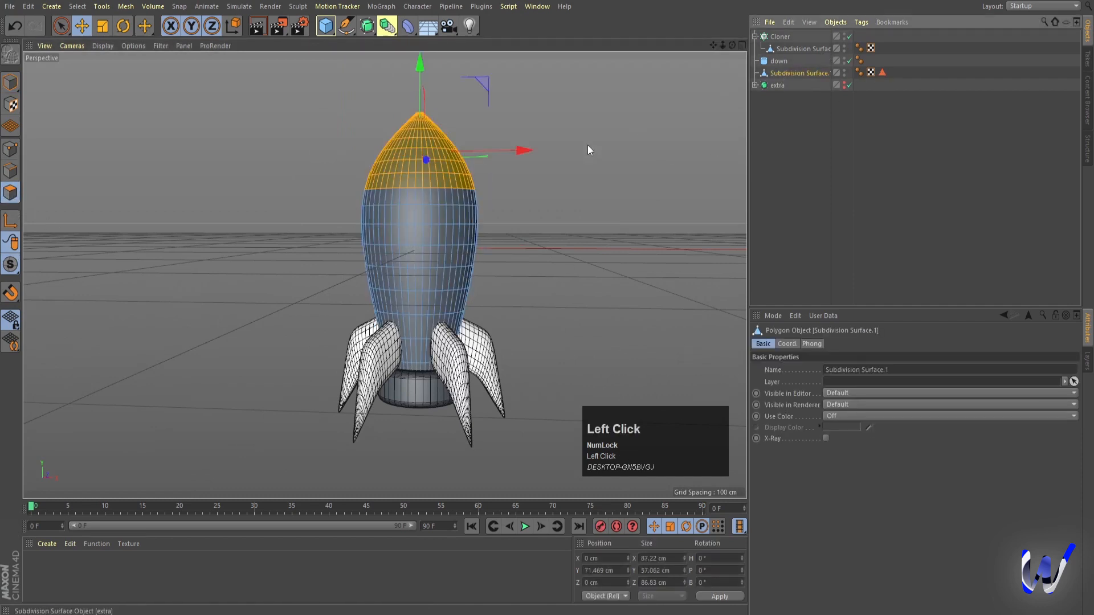
{"action": "key", "text": "ctrl+a"}
{"action": "left_click", "coordinate": [882, 72]}
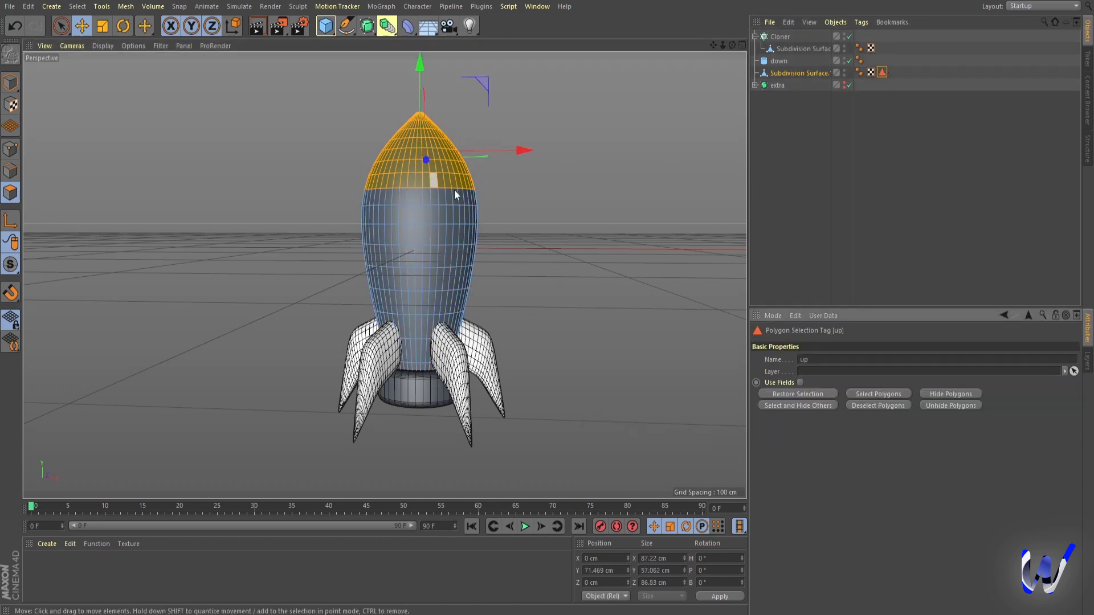
{"action": "left_click", "coordinate": [790, 97]}
{"action": "left_click", "coordinate": [754, 36]}
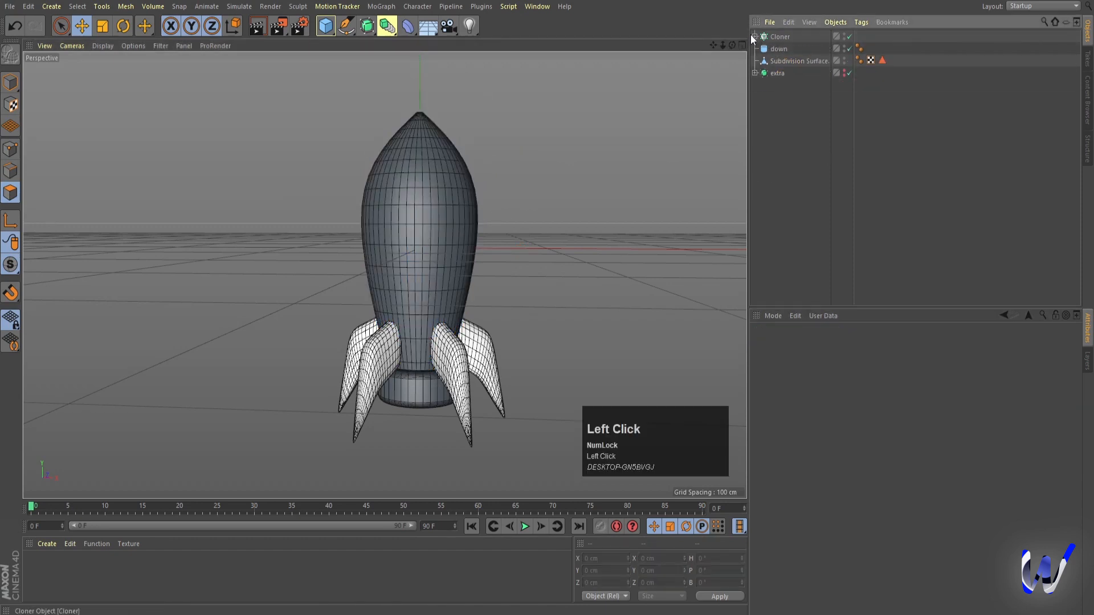
Add a torus for the porthole frame and set its orientation to +Z so it faces forward
{"action": "left_click", "coordinate": [325, 28]}
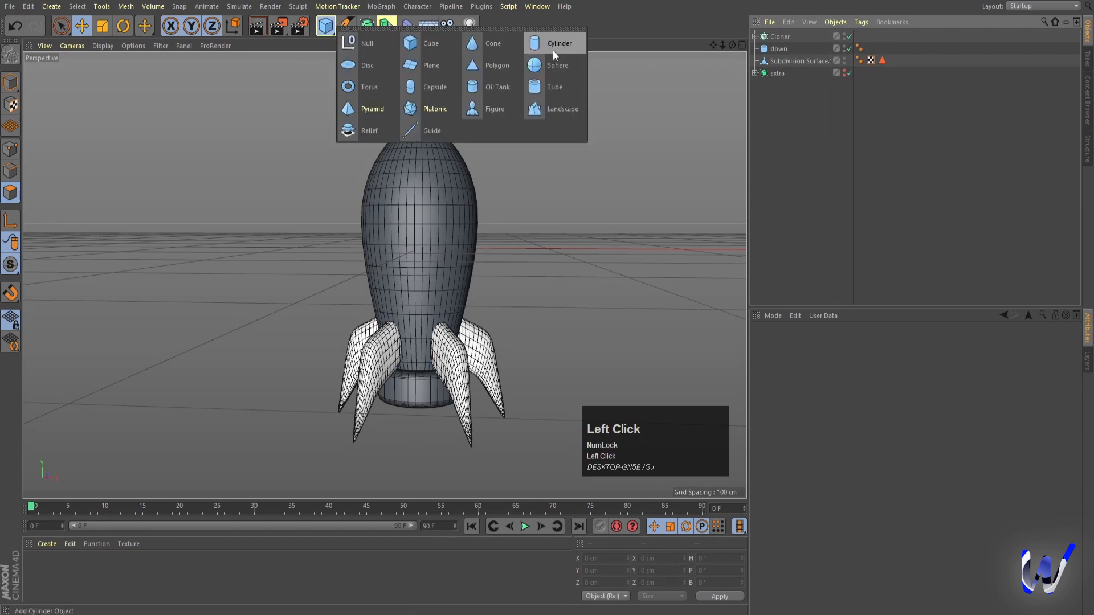
{"action": "left_click", "coordinate": [389, 83]}
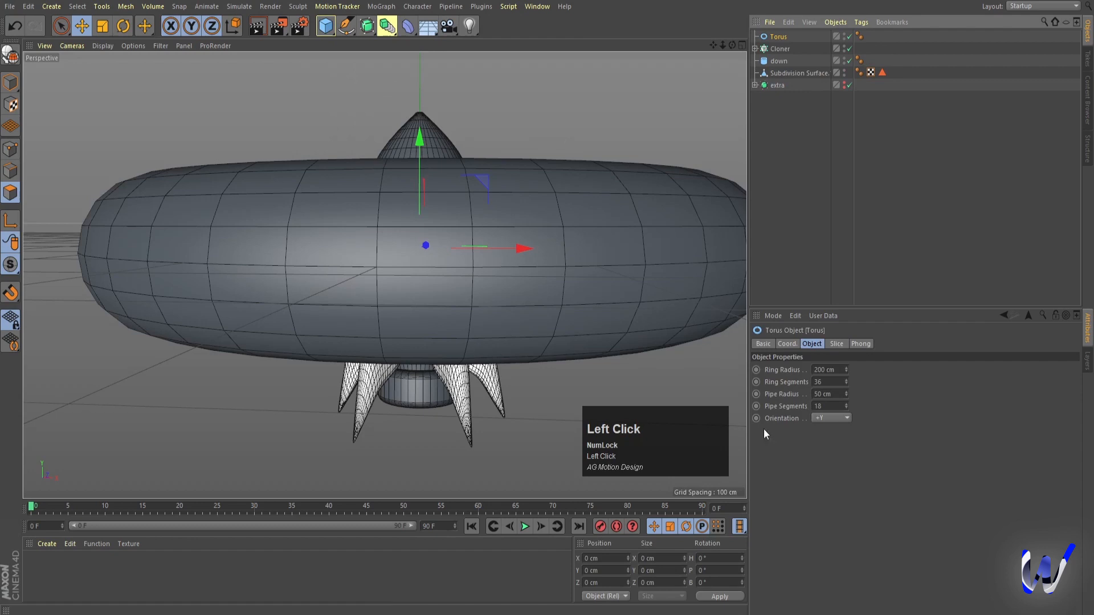
{"action": "left_click", "coordinate": [817, 419]}
{"action": "left_click", "coordinate": [823, 434]}
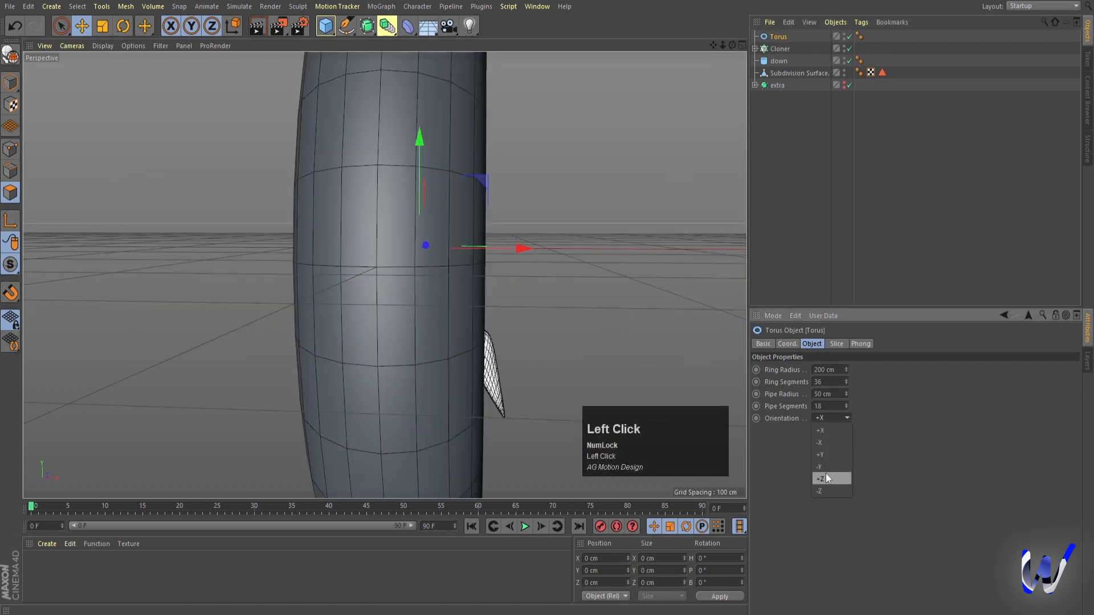
{"action": "left_click", "coordinate": [826, 479]}
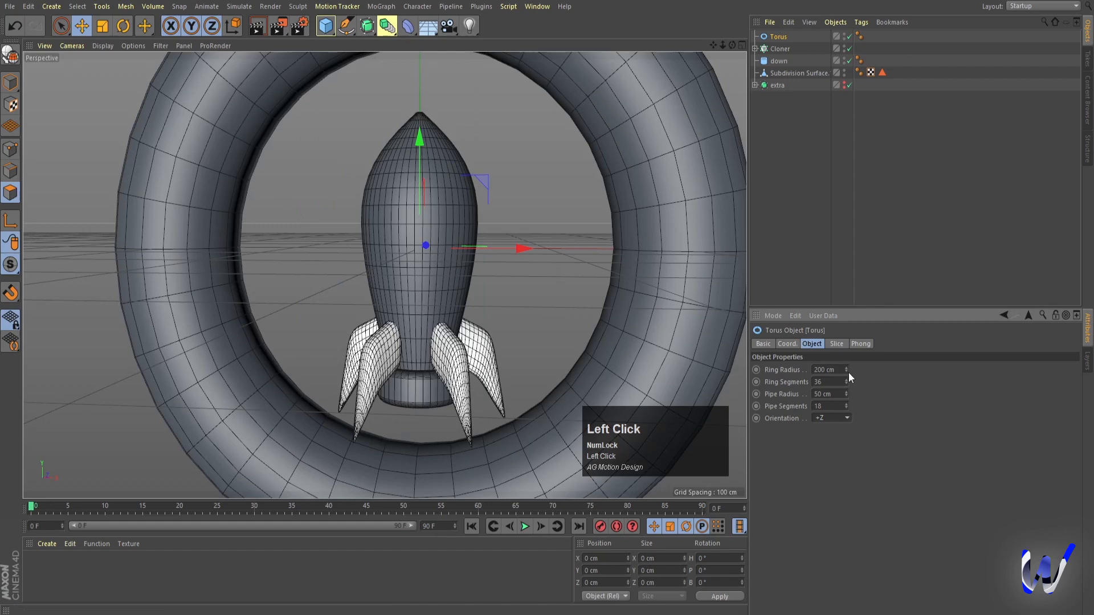
Set the torus's ring radius to 27 cm, move it beside the rocket, and set its pipe radius to 4 cm
{"action": "left_click_drag", "start_coordinate": [847, 371], "coordinate": [848, 469]}
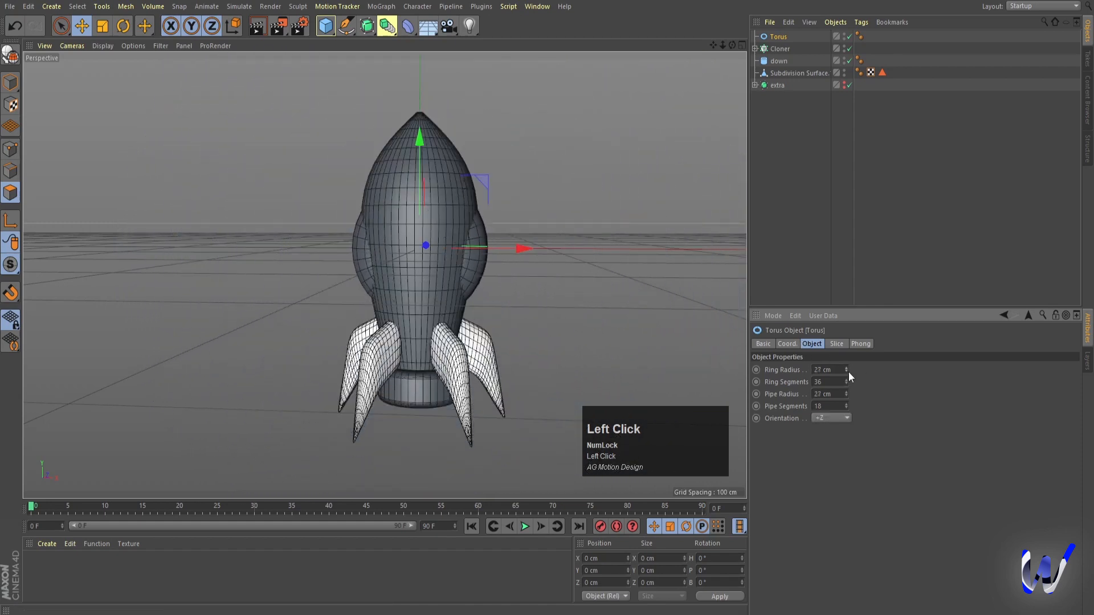
{"action": "left_click_drag", "start_coordinate": [520, 248], "coordinate": [715, 249]}
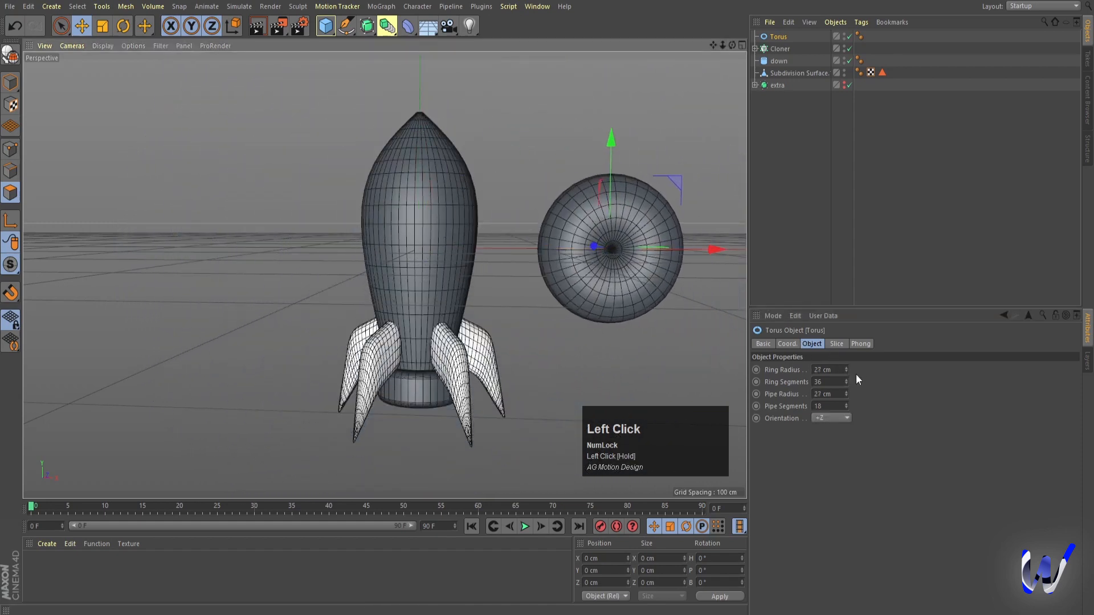
{"action": "left_click_drag", "start_coordinate": [848, 395], "coordinate": [848, 413]}
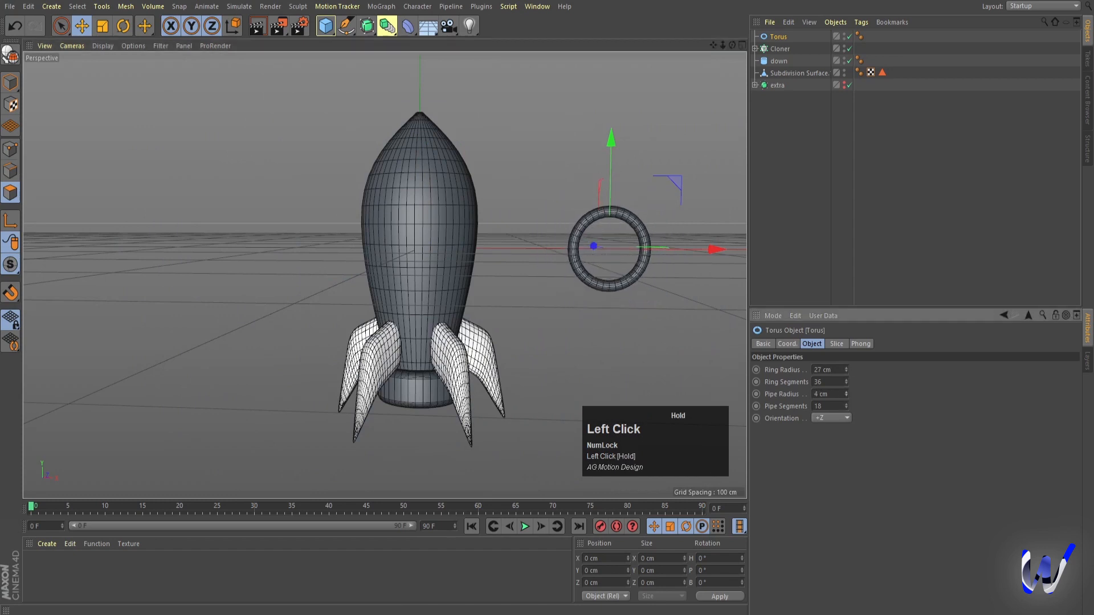
Move the torus back to the rocket's centre line and bring it forward to the front of the body using the top view
{"action": "left_click_drag", "start_coordinate": [716, 248], "coordinate": [521, 241]}
{"action": "middle_click", "coordinate": [521, 241]}
{"action": "middle_click", "coordinate": [573, 151]}
{"action": "scroll", "coordinate": [312, 313], "scroll_direction": "down", "scroll_amount": 5}
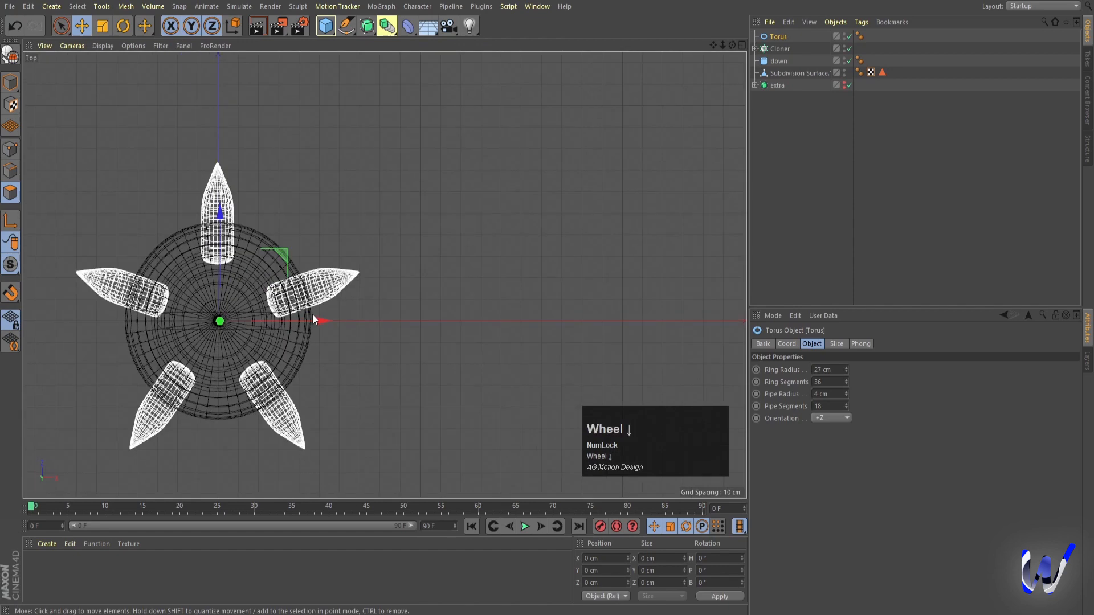
{"action": "scroll", "coordinate": [337, 317], "scroll_direction": "down", "scroll_amount": 4}
{"action": "scroll", "coordinate": [379, 320], "scroll_direction": "up", "scroll_amount": 4}
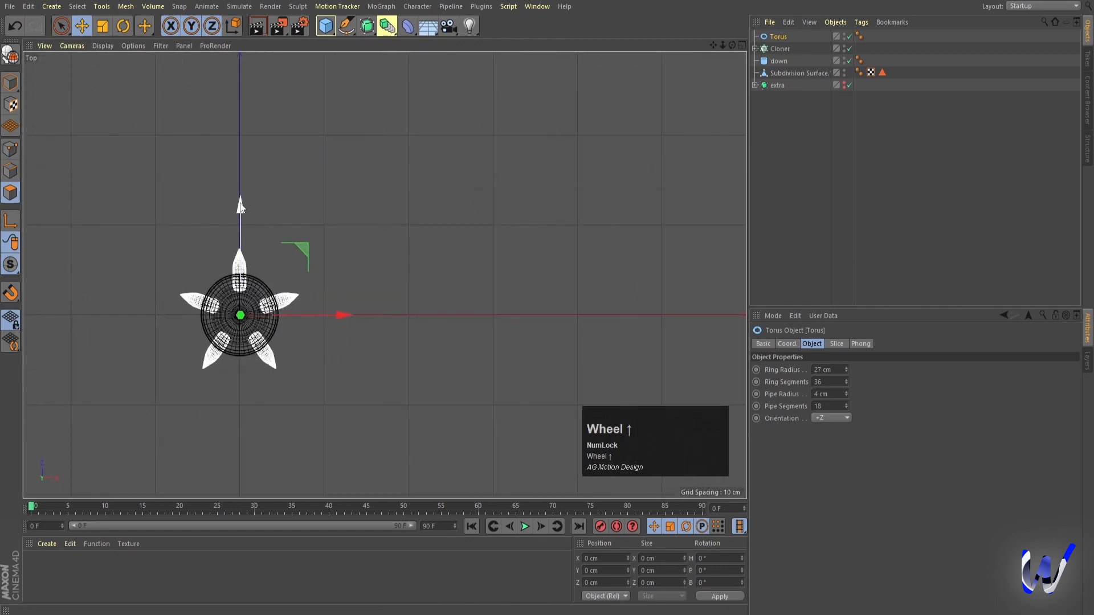
{"action": "left_click_drag", "start_coordinate": [240, 207], "coordinate": [241, 254]}
{"action": "middle_click", "coordinate": [320, 322]}
{"action": "middle_click", "coordinate": [253, 172]}
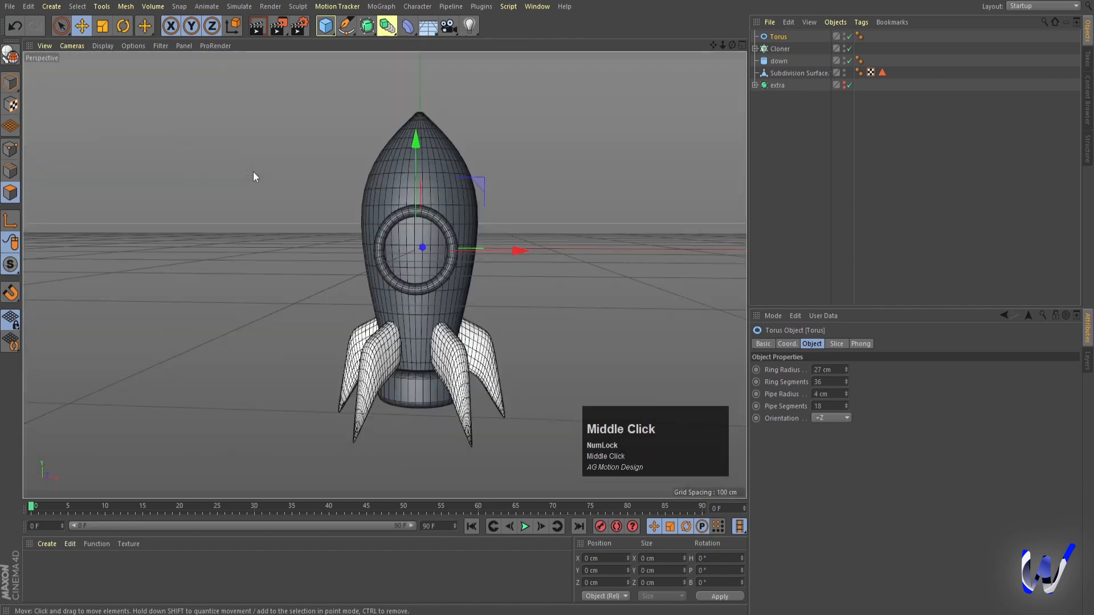
Scale the torus down to porthole size and raise it against the upper front of the rocket body in the right view
{"action": "key", "text": "t"}
{"action": "left_click_drag", "start_coordinate": [626, 266], "coordinate": [459, 296]}
{"action": "middle_click", "coordinate": [410, 314]}
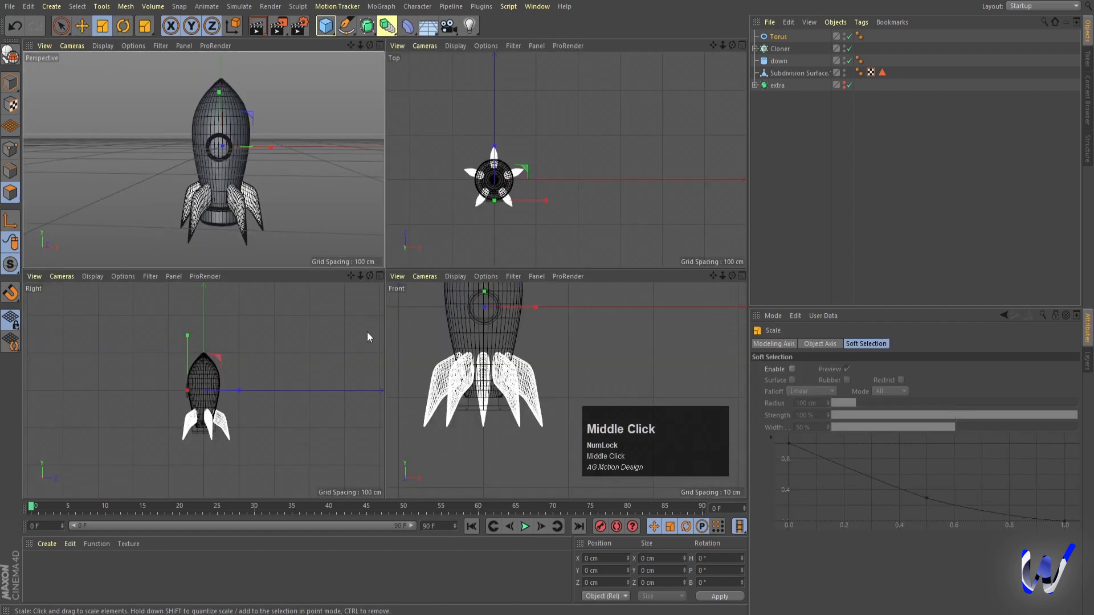
{"action": "middle_click", "coordinate": [367, 332]}
{"action": "scroll", "coordinate": [313, 299], "scroll_direction": "up", "scroll_amount": 3}
{"action": "key", "text": "e"}
{"action": "left_click_drag", "start_coordinate": [392, 143], "coordinate": [384, 120]}
{"action": "middle_click", "coordinate": [421, 212]}
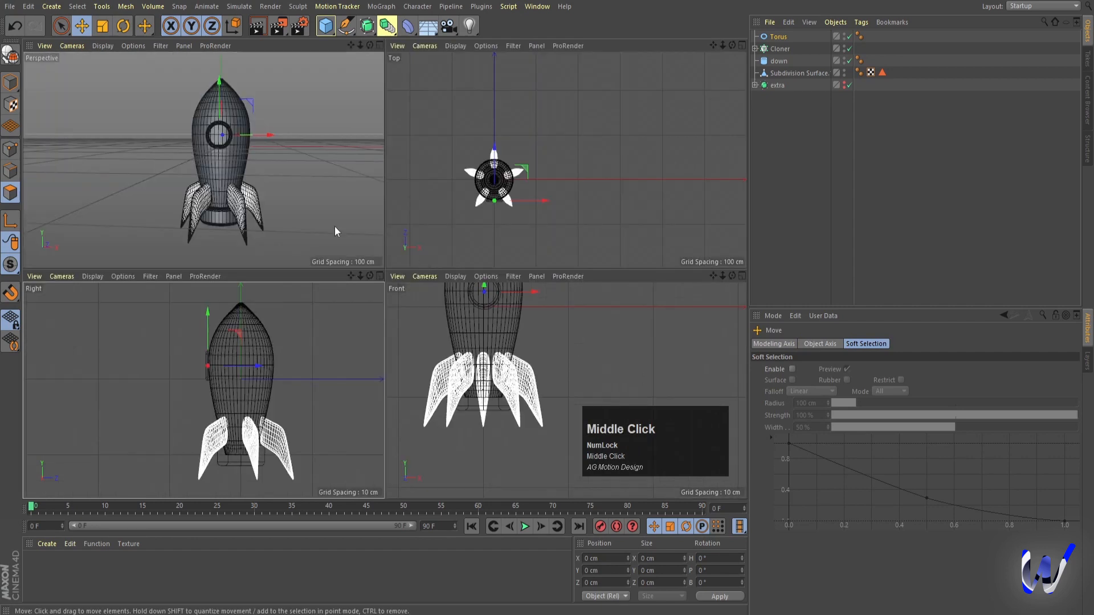
Duplicate the ring below the first one, tilt the copy to follow the hull's taper, and move it against the body
{"action": "middle_click", "coordinate": [257, 200]}
{"action": "key", "text": "ctrl"}
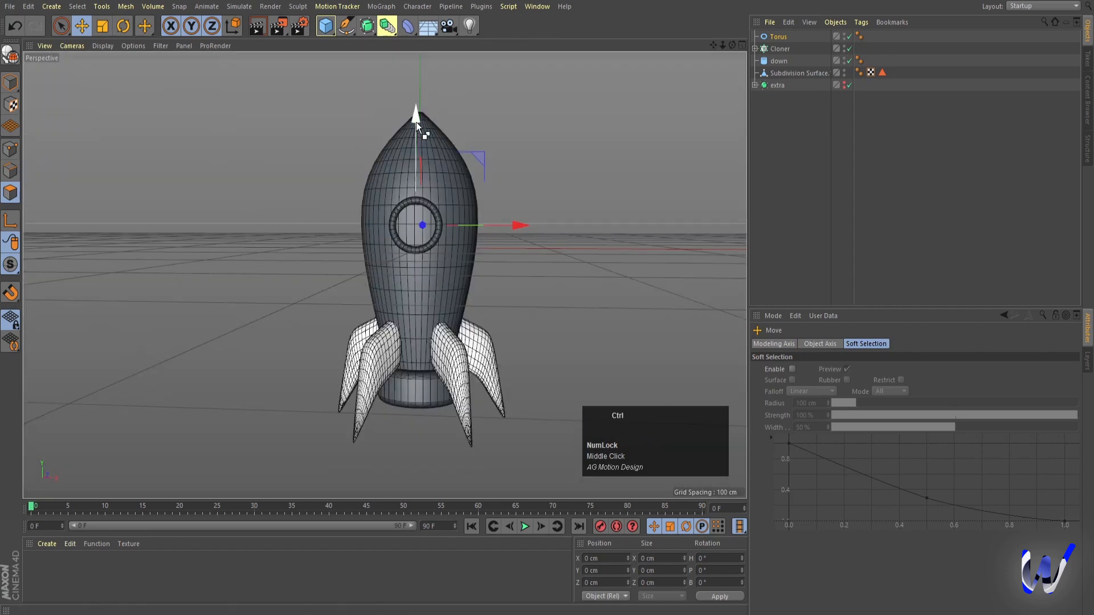
{"action": "left_click_drag", "start_coordinate": [416, 122], "coordinate": [428, 197], "text": "ctrl"}
{"action": "left_click_drag", "start_coordinate": [558, 311], "coordinate": [409, 310], "text": "alt"}
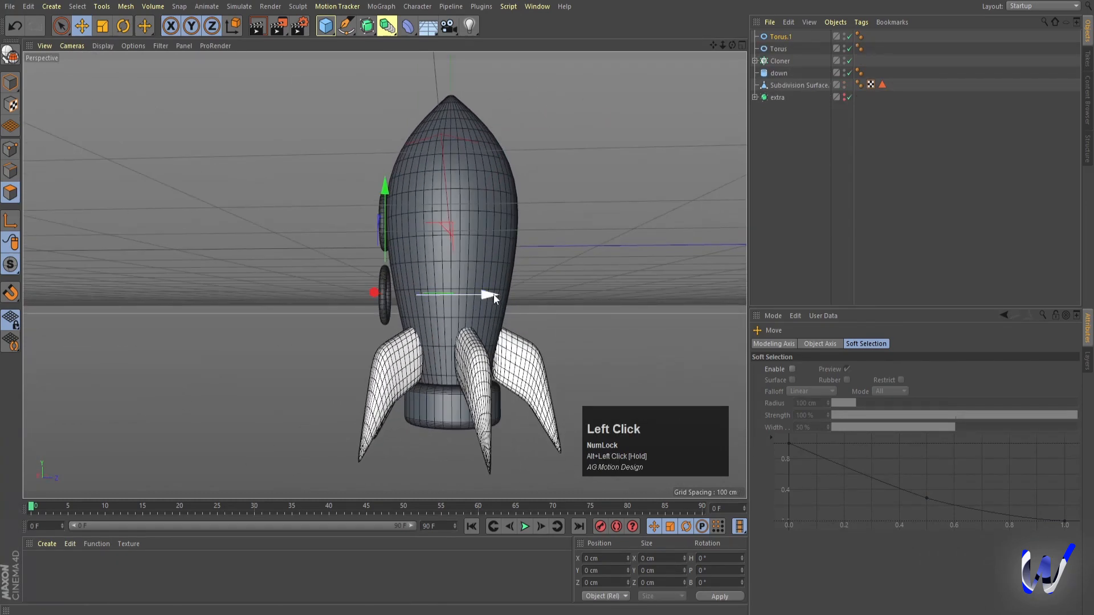
{"action": "key", "text": "r"}
{"action": "left_click_drag", "start_coordinate": [436, 255], "coordinate": [425, 252]}
{"action": "key", "text": "e"}
{"action": "left_click_drag", "start_coordinate": [480, 272], "coordinate": [487, 266]}
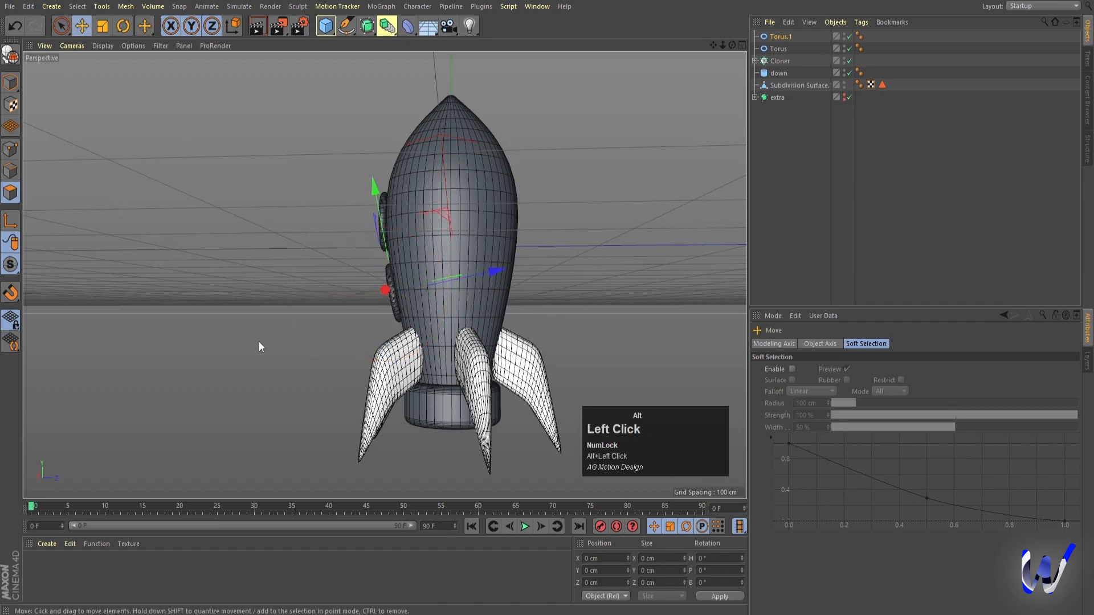
{"action": "left_click_drag", "start_coordinate": [259, 341], "coordinate": [451, 325], "text": "alt"}
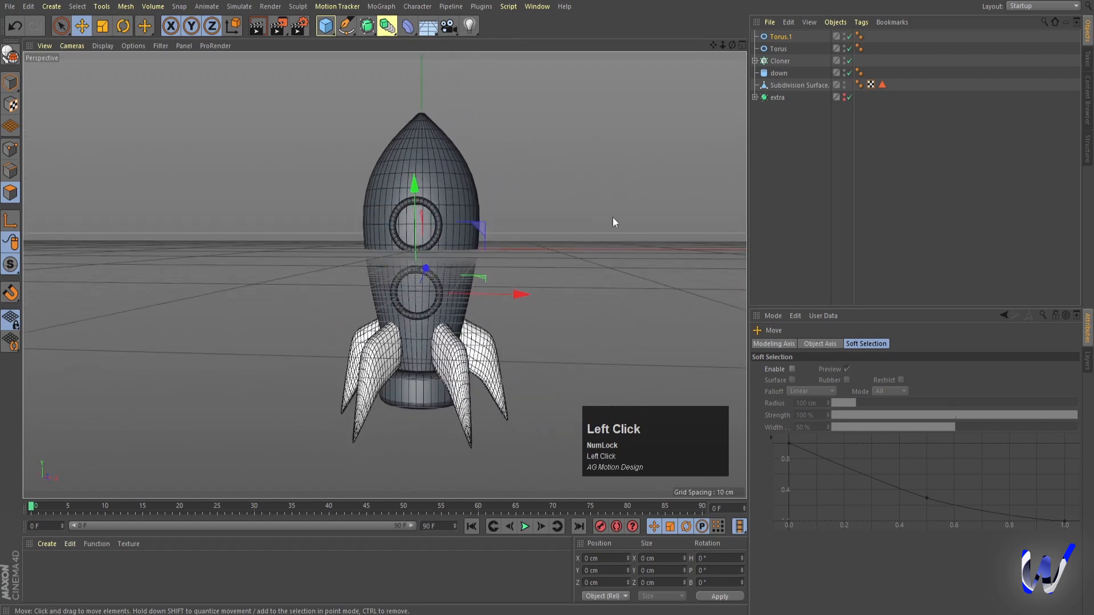
Add a sphere for the porthole glass, move it out in front of the rocket, and reduce its radius to 17 cm
{"action": "left_click_drag", "start_coordinate": [325, 26], "coordinate": [560, 70]}
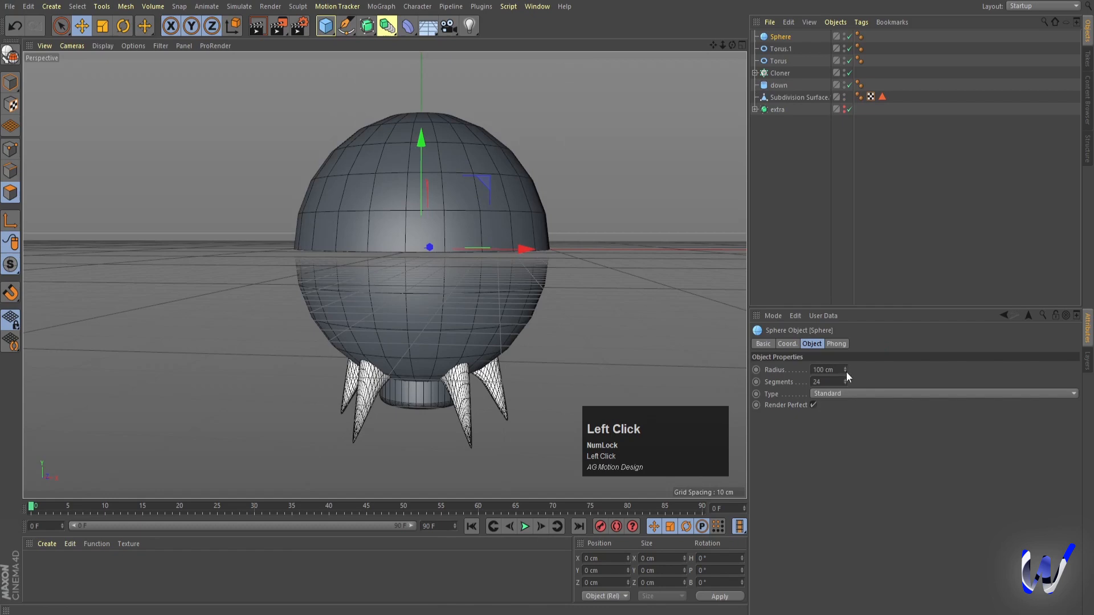
{"action": "left_click_drag", "start_coordinate": [846, 371], "coordinate": [847, 405]}
{"action": "left_click_drag", "start_coordinate": [607, 276], "coordinate": [492, 279], "text": "alt"}
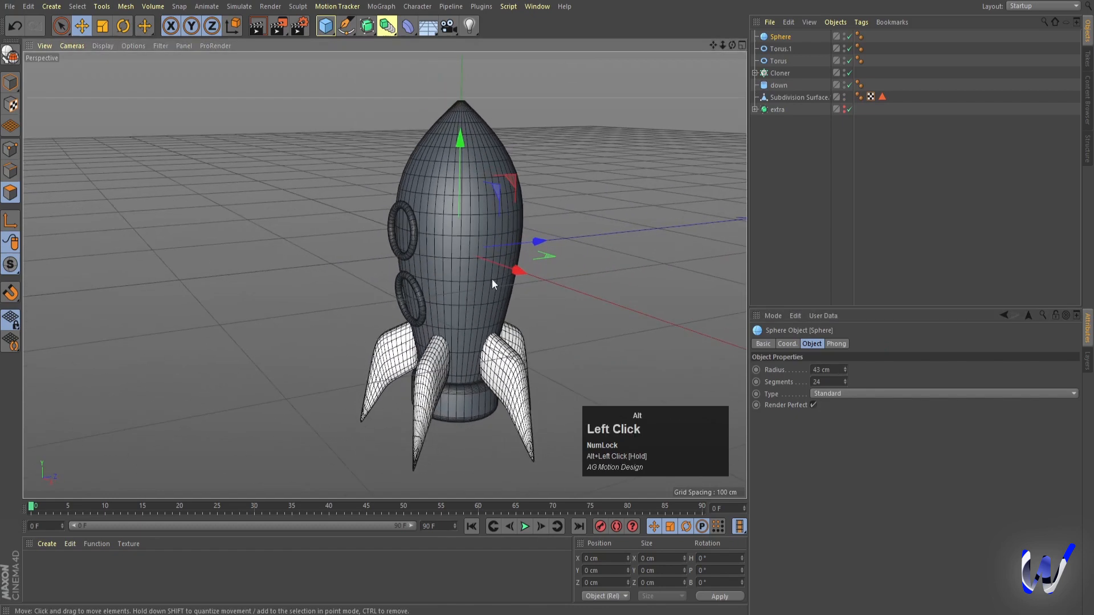
{"action": "left_click_drag", "start_coordinate": [535, 243], "coordinate": [419, 255]}
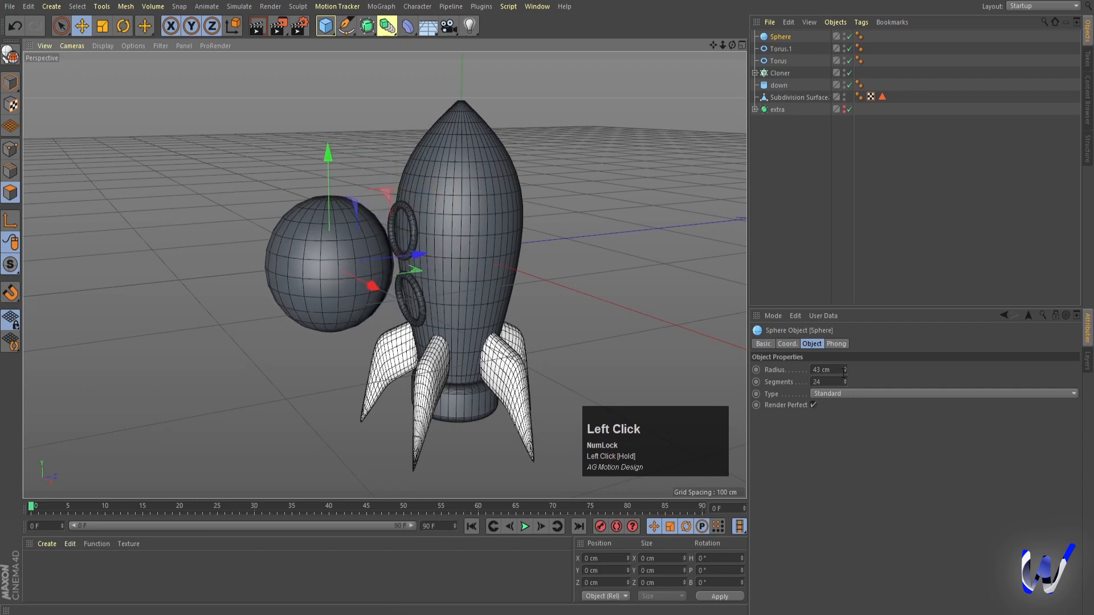
{"action": "left_click_drag", "start_coordinate": [844, 373], "coordinate": [845, 388]}
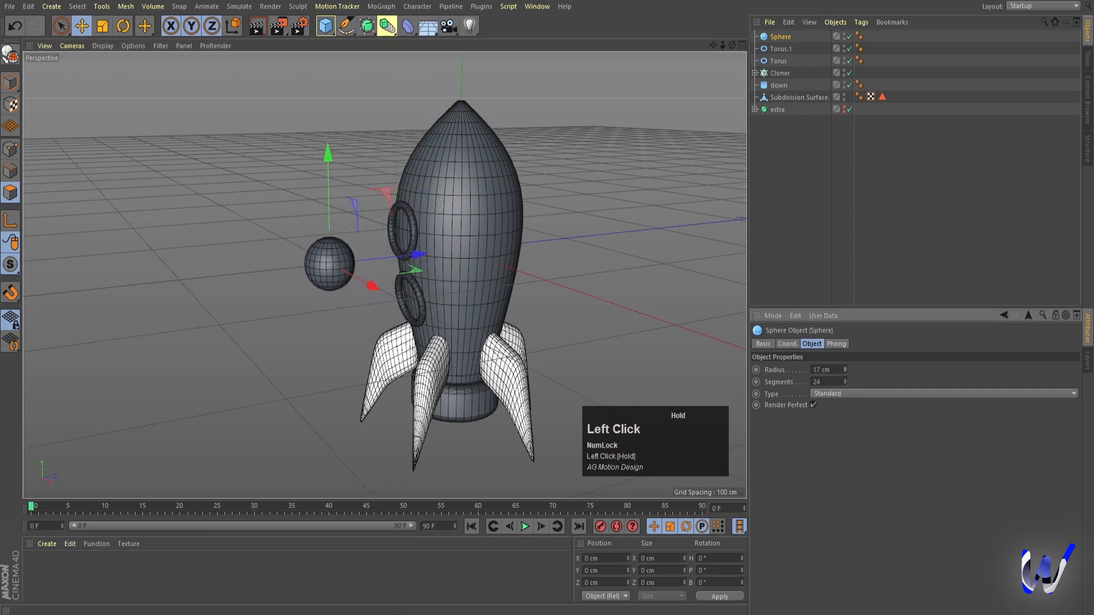
Raise the sphere to the centre of the upper ring in the front view and set its radius to 14 cm
{"action": "middle_click", "coordinate": [457, 352]}
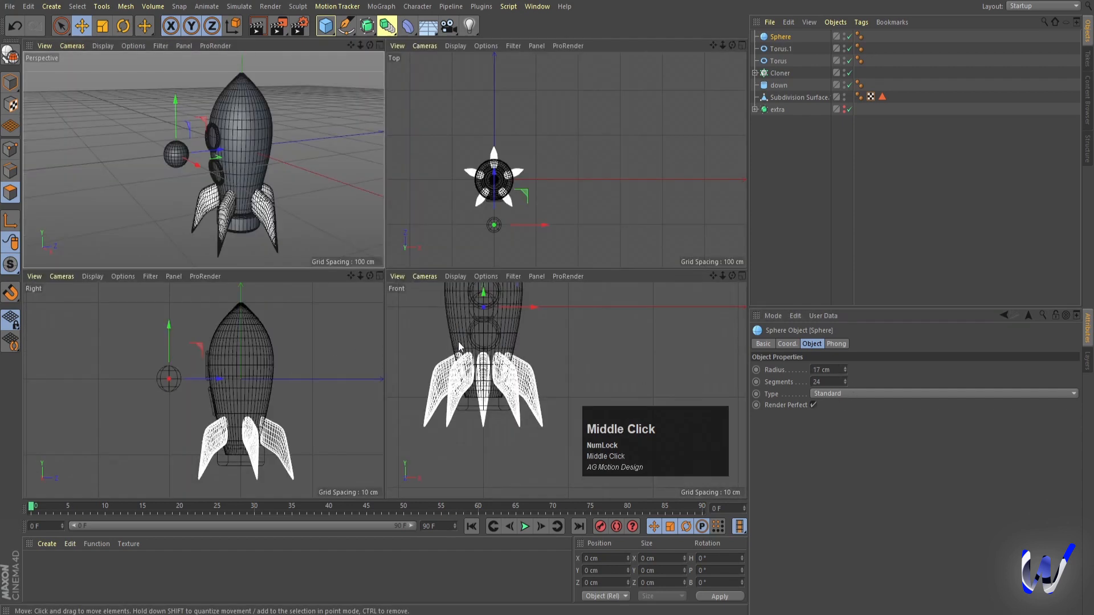
{"action": "middle_click", "coordinate": [459, 346]}
{"action": "scroll", "coordinate": [221, 149], "scroll_direction": "up", "scroll_amount": 3}
{"action": "middle_click_drag", "start_coordinate": [221, 150], "coordinate": [323, 382], "text": "alt"}
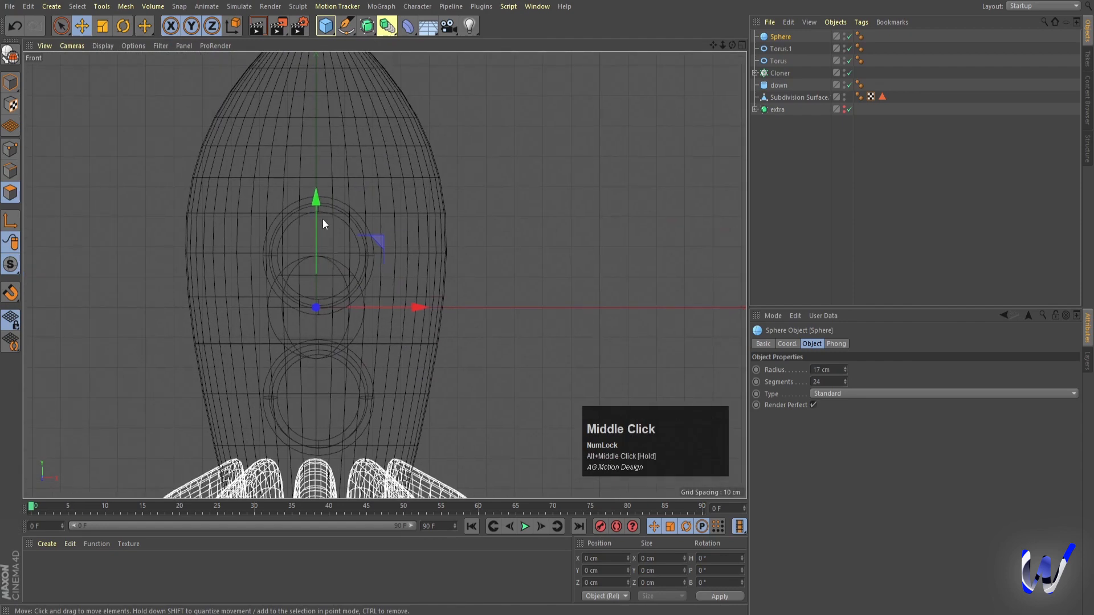
{"action": "left_click_drag", "start_coordinate": [323, 219], "coordinate": [314, 152]}
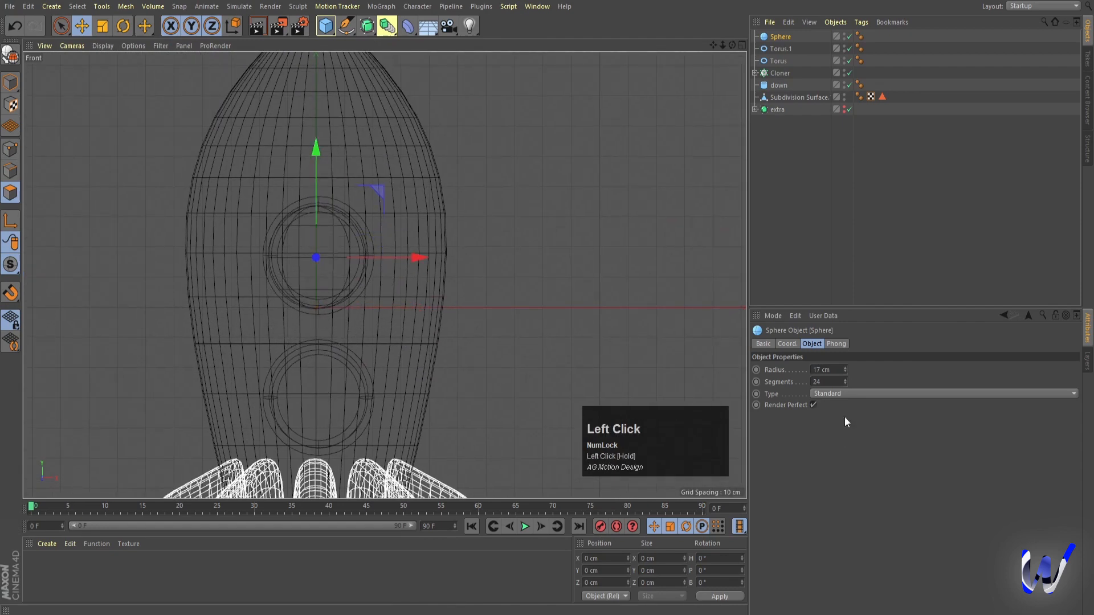
{"action": "left_click_drag", "start_coordinate": [845, 372], "coordinate": [845, 381]}
Fit the sphere into the upper porthole ring against the hull and fine-tune its height and sideways position
{"action": "scroll", "coordinate": [399, 253], "scroll_direction": "up", "scroll_amount": 2}
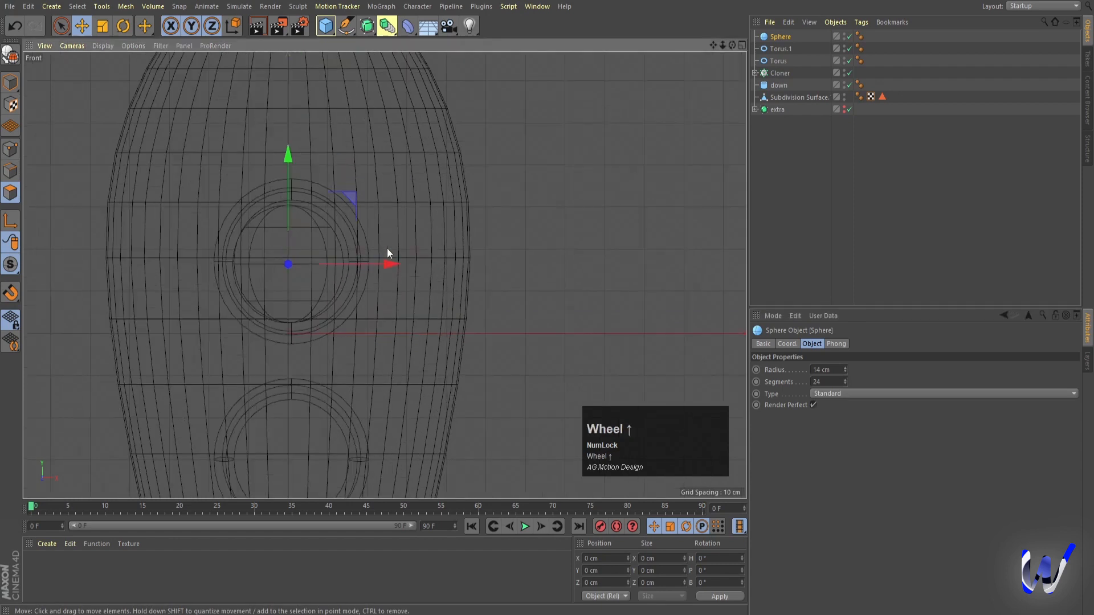
{"action": "left_click", "coordinate": [387, 267]}
{"action": "left_click_drag", "start_coordinate": [388, 266], "coordinate": [399, 293]}
{"action": "middle_click", "coordinate": [392, 262]}
{"action": "middle_click", "coordinate": [267, 182]}
{"action": "scroll", "coordinate": [396, 184], "scroll_direction": "up", "scroll_amount": 5}
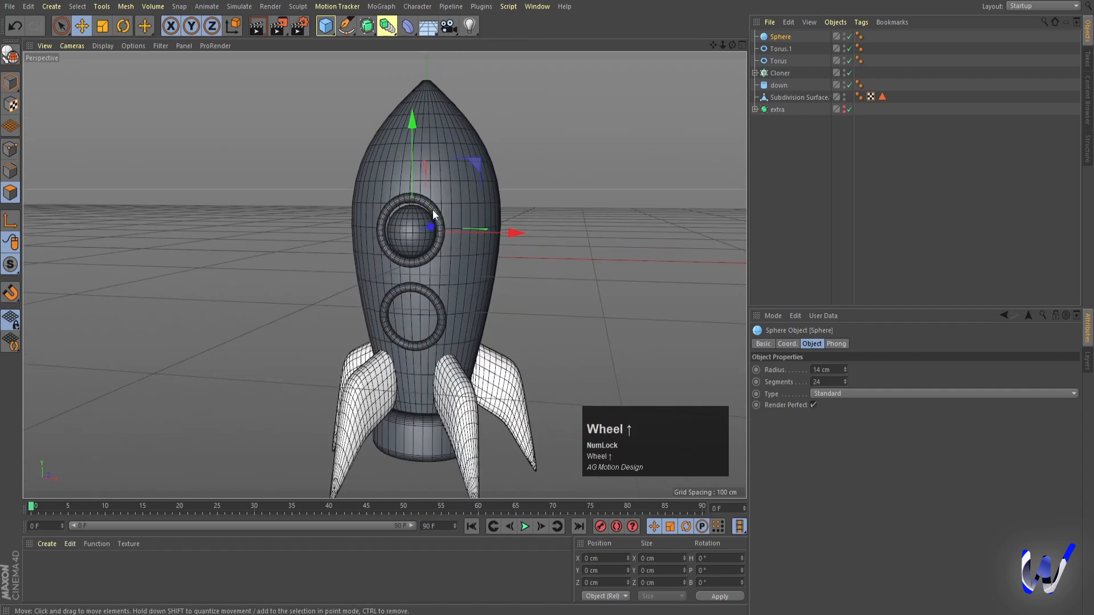
{"action": "left_click_drag", "start_coordinate": [391, 153], "coordinate": [390, 149]}
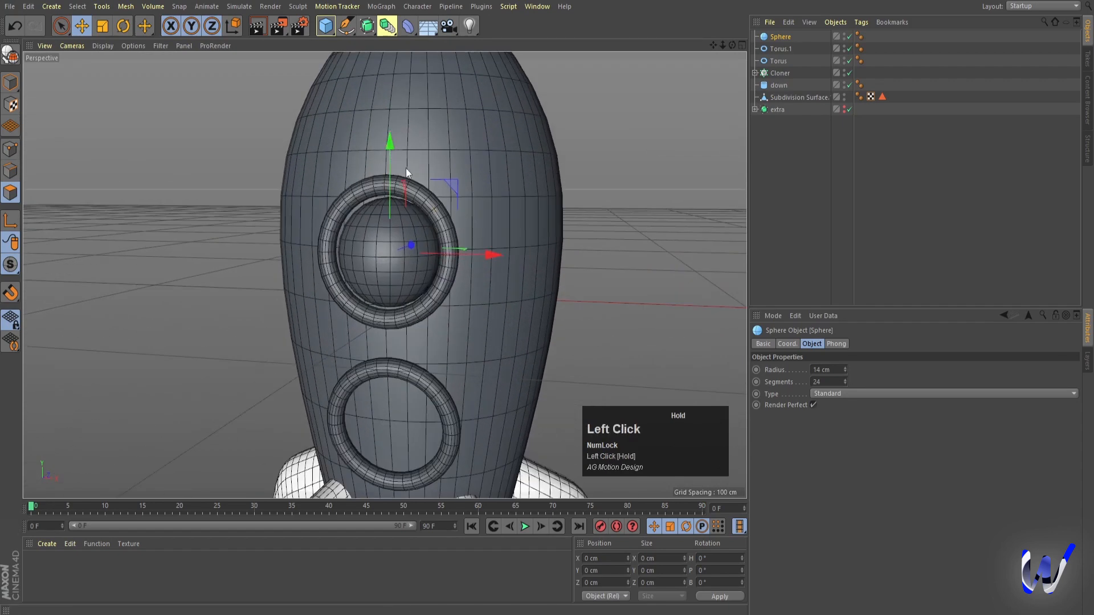
{"action": "left_click_drag", "start_coordinate": [493, 254], "coordinate": [491, 254]}
Duplicate the sphere down into the lower porthole ring and adjust the copy's depth and height to fit
{"action": "middle_click_drag", "start_coordinate": [449, 333], "coordinate": [467, 308], "text": "alt"}
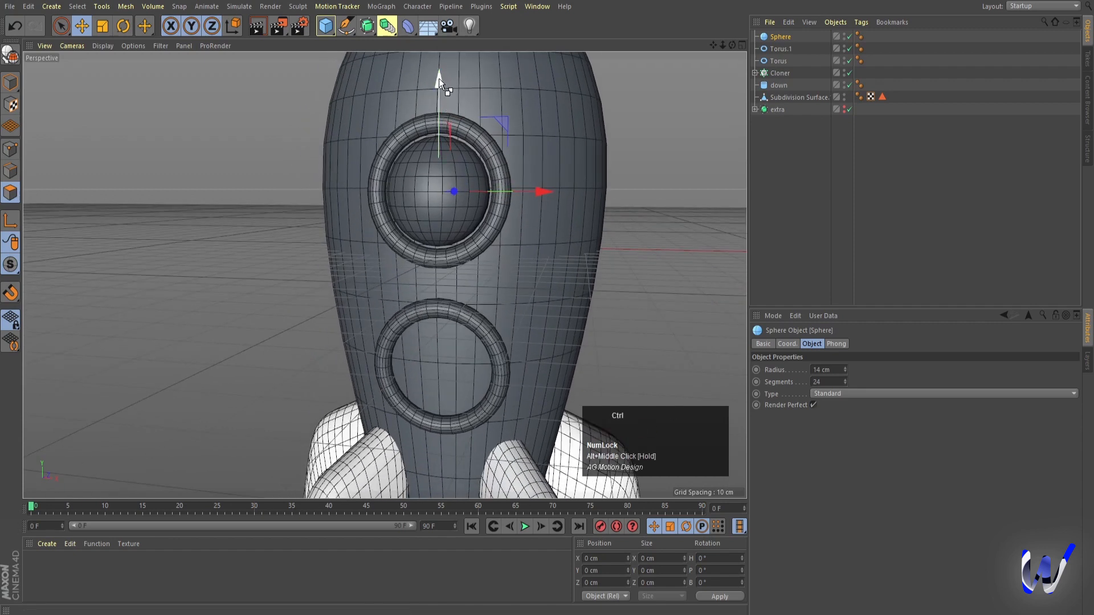
{"action": "left_click_drag", "start_coordinate": [439, 79], "coordinate": [464, 262], "text": "ctrl"}
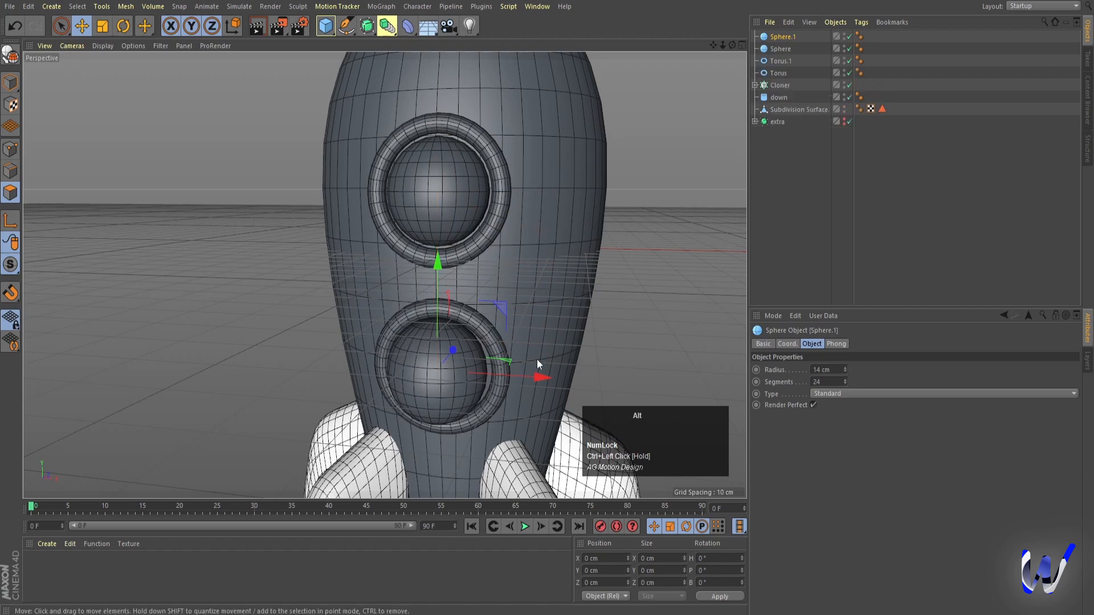
{"action": "left_click_drag", "start_coordinate": [537, 359], "coordinate": [439, 347], "text": "alt"}
{"action": "left_click_drag", "start_coordinate": [447, 258], "coordinate": [450, 263]}
{"action": "left_click_drag", "start_coordinate": [537, 360], "coordinate": [548, 360]}
{"action": "left_click_drag", "start_coordinate": [459, 262], "coordinate": [457, 259]}
{"action": "left_click_drag", "start_coordinate": [343, 345], "coordinate": [341, 399], "text": "alt"}
{"action": "scroll", "coordinate": [340, 405], "scroll_direction": "down", "scroll_amount": 2}
{"action": "scroll", "coordinate": [341, 411], "scroll_direction": "down", "scroll_amount": 2}
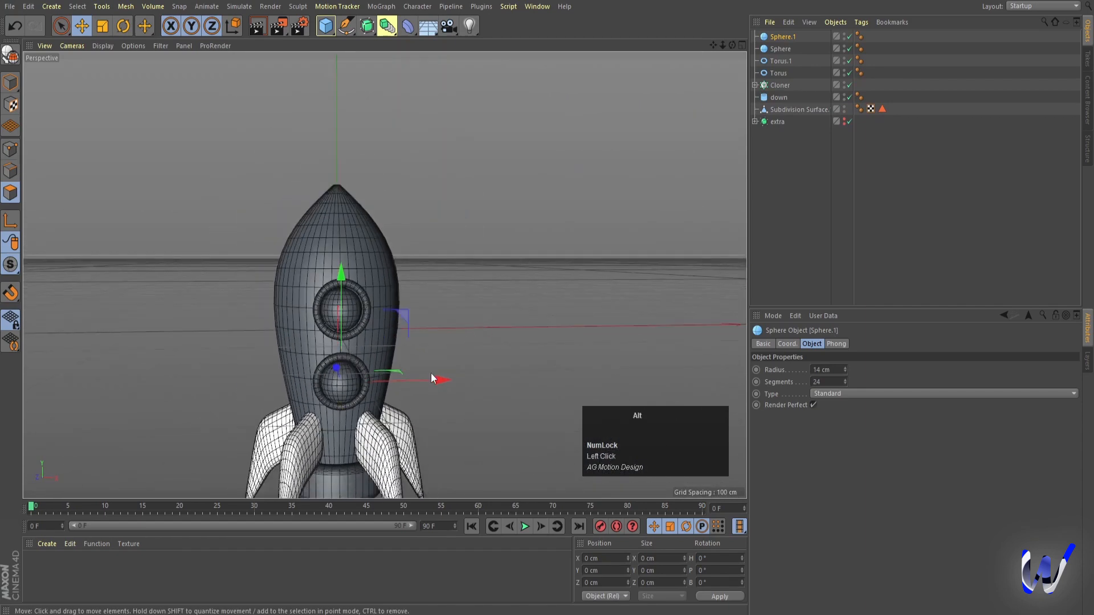
Create a new default light-grey material and apply it to the rocket's Subdivision Surface body
{"action": "middle_click_drag", "start_coordinate": [504, 415], "coordinate": [511, 339], "text": "alt"}
{"action": "left_click_drag", "start_coordinate": [511, 338], "coordinate": [502, 340], "text": "alt"}
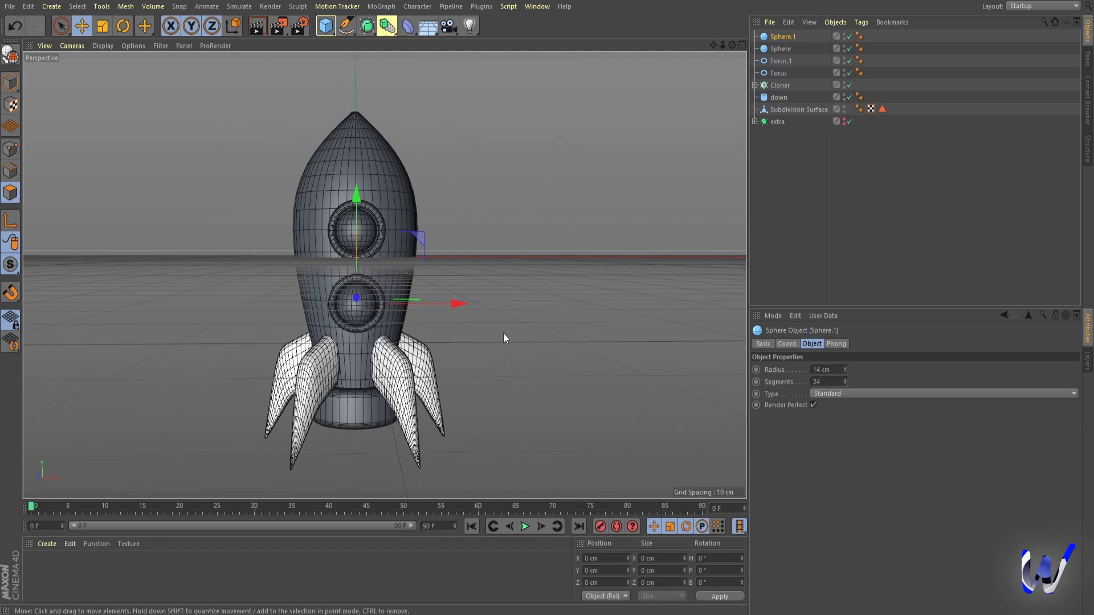
{"action": "double_click", "coordinate": [81, 580]}
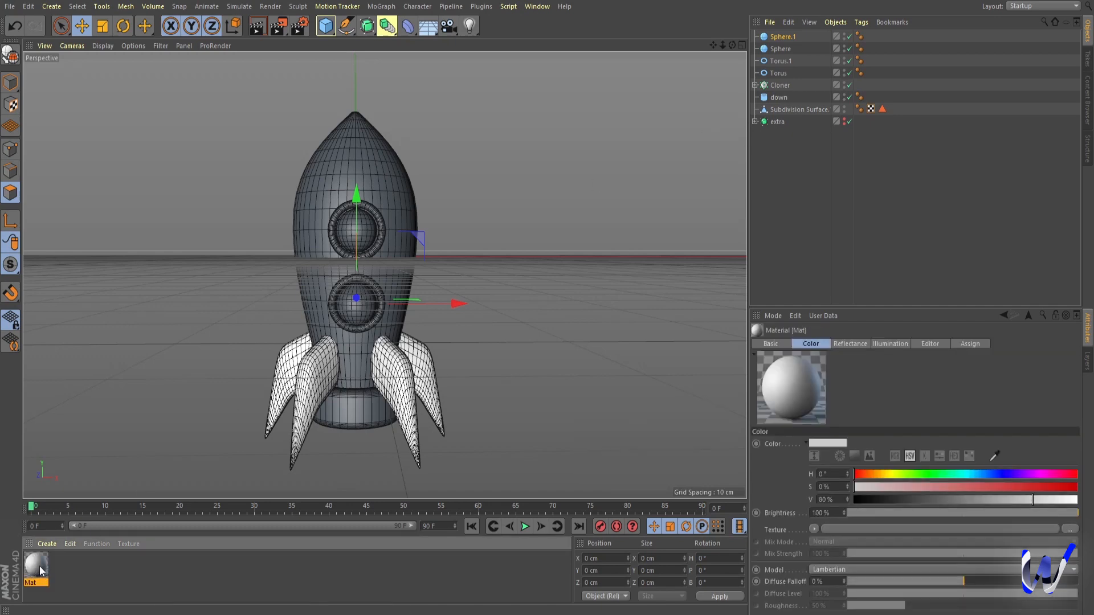
{"action": "left_click_drag", "start_coordinate": [39, 567], "coordinate": [852, 109]}
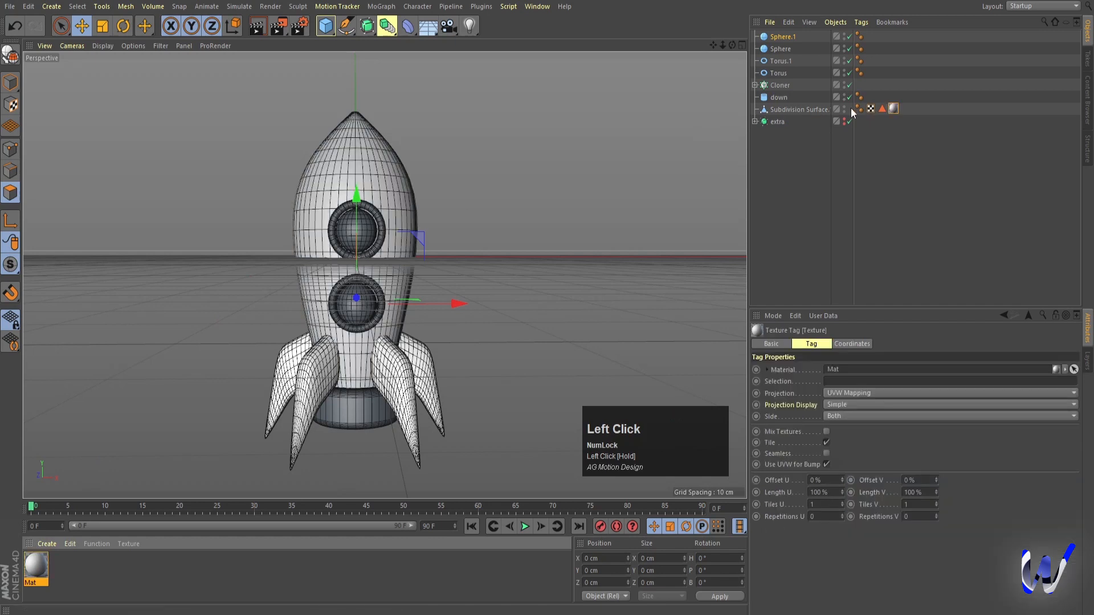
Create a second material and set its Transparency colour to blue with RGB 67, 113, 255
{"action": "double_click", "coordinate": [101, 583]}
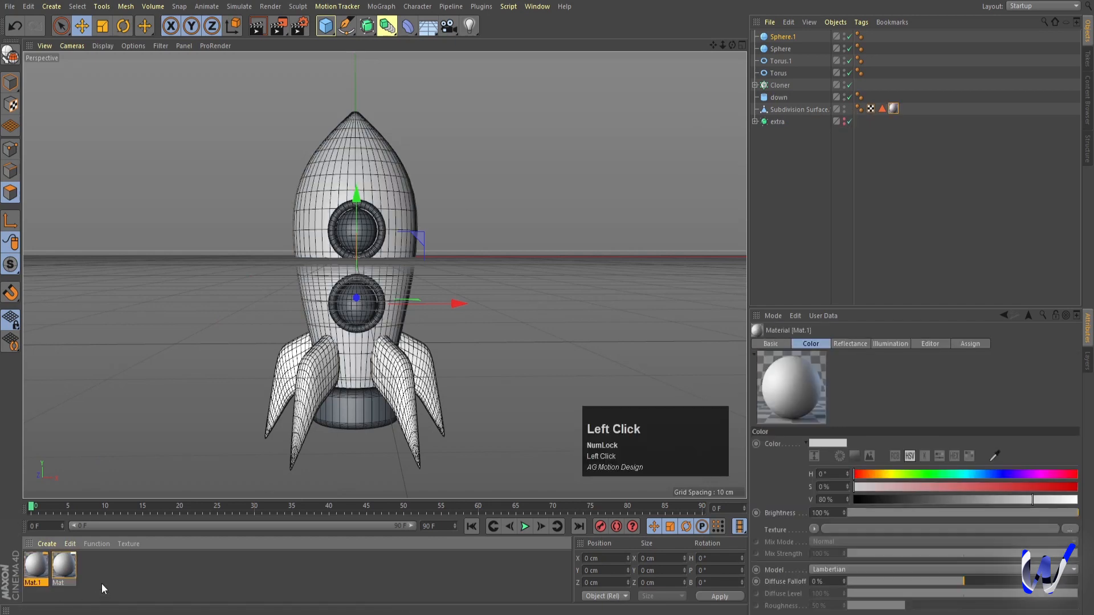
{"action": "double_click", "coordinate": [34, 565]}
{"action": "left_click", "coordinate": [420, 123]}
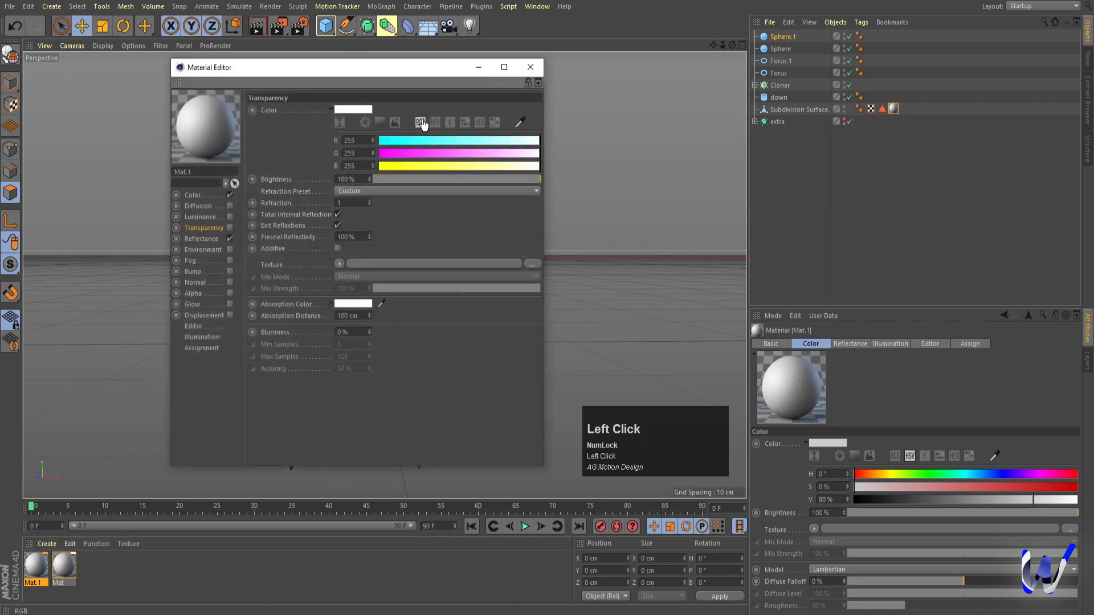
{"action": "left_click", "coordinate": [422, 142]}
{"action": "left_click", "coordinate": [446, 153]}
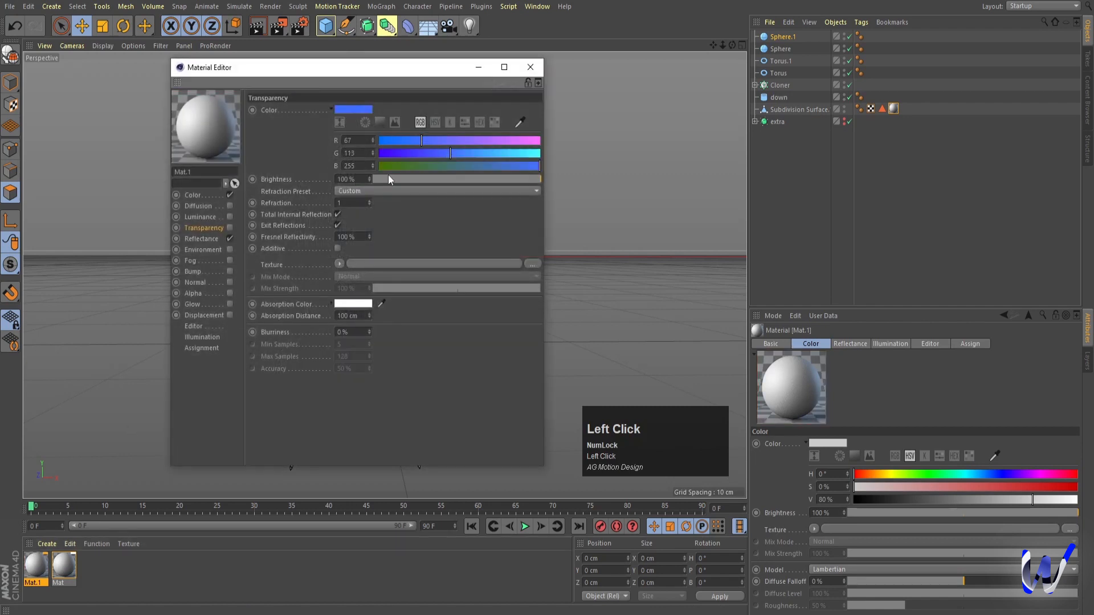
Set the color of Mat.1 to blue, RGB 76, 96, 204, and close the material editor
{"action": "left_click", "coordinate": [193, 195]}
{"action": "left_click", "coordinate": [392, 123]}
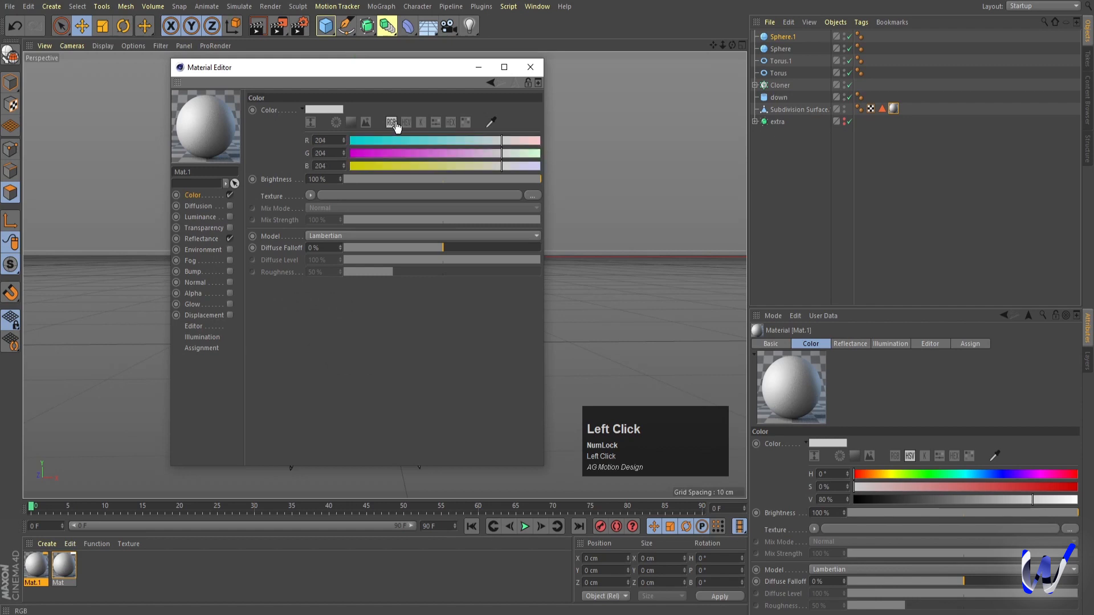
{"action": "mouse_move", "coordinate": [431, 142]}
{"action": "left_mouse_down"}
{"action": "mouse_move", "coordinate": [407, 140]}
{"action": "mouse_move", "coordinate": [451, 154]}
{"action": "mouse_move", "coordinate": [422, 152]}
{"action": "left_mouse_up"}
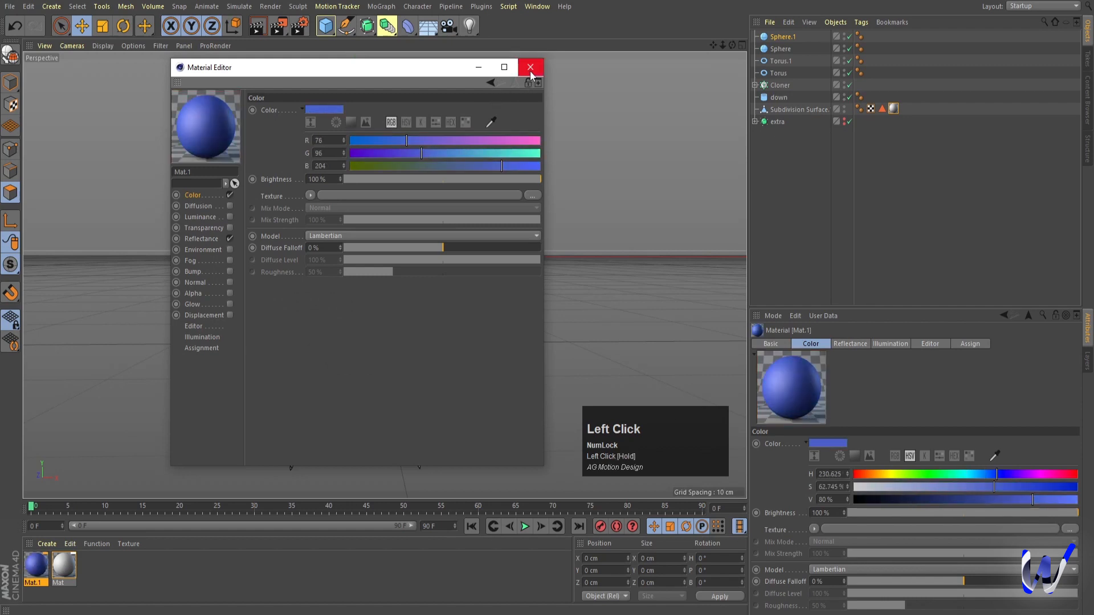
{"action": "left_click", "coordinate": [530, 69]}
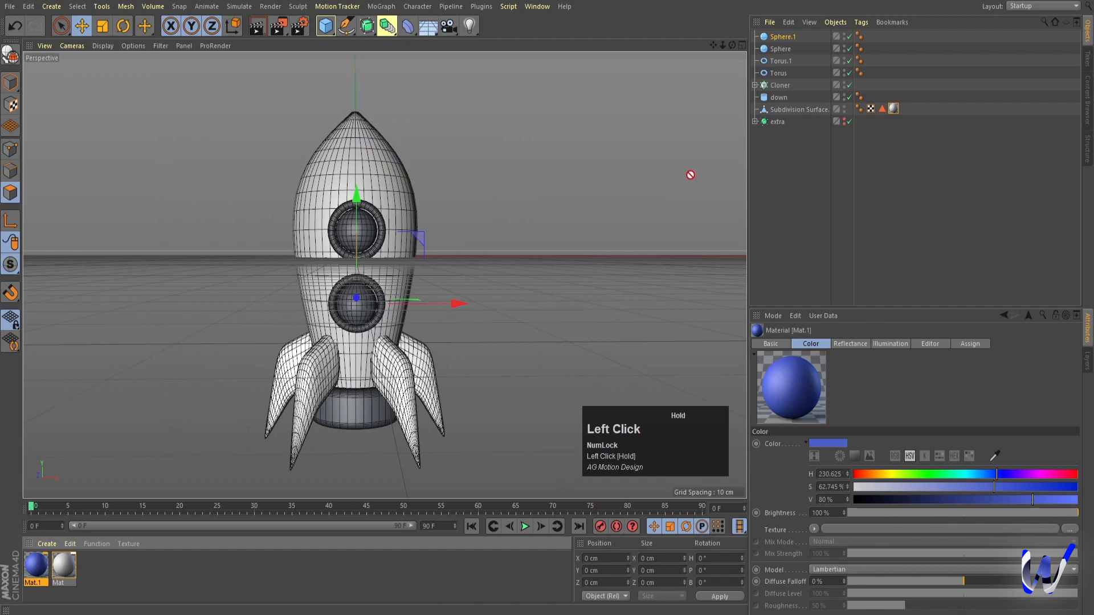
Apply the blue material to the Subdivision Surface object, restrict it to the "up" polygon selection, and render a preview
{"action": "left_click_drag", "start_coordinate": [784, 118], "coordinate": [787, 112]}
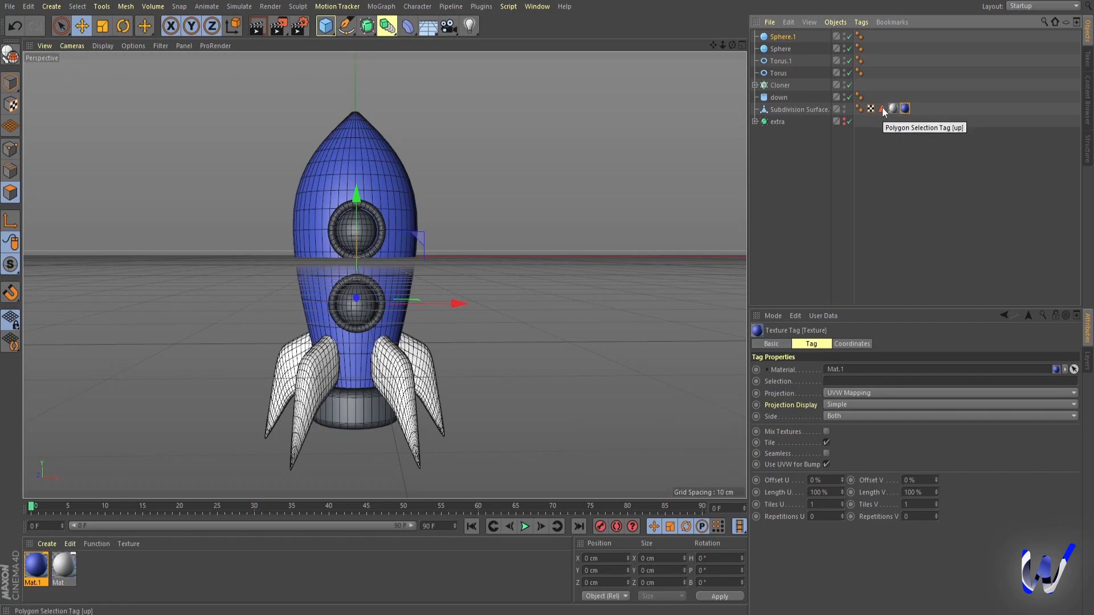
{"action": "left_click_drag", "start_coordinate": [884, 112], "coordinate": [884, 151]}
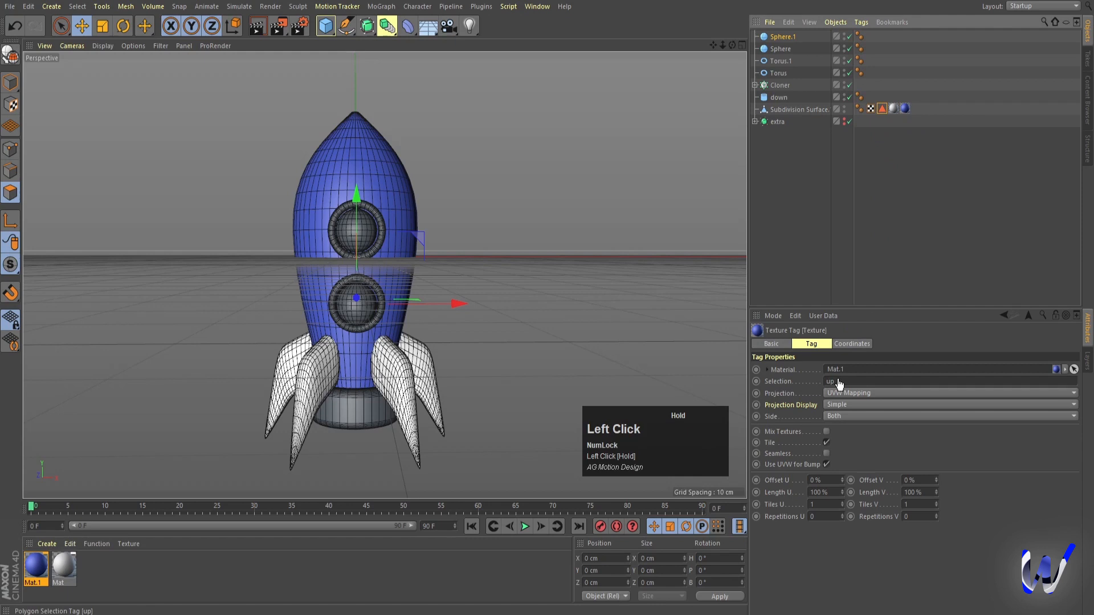
{"action": "left_click_drag", "start_coordinate": [838, 385], "coordinate": [839, 385]}
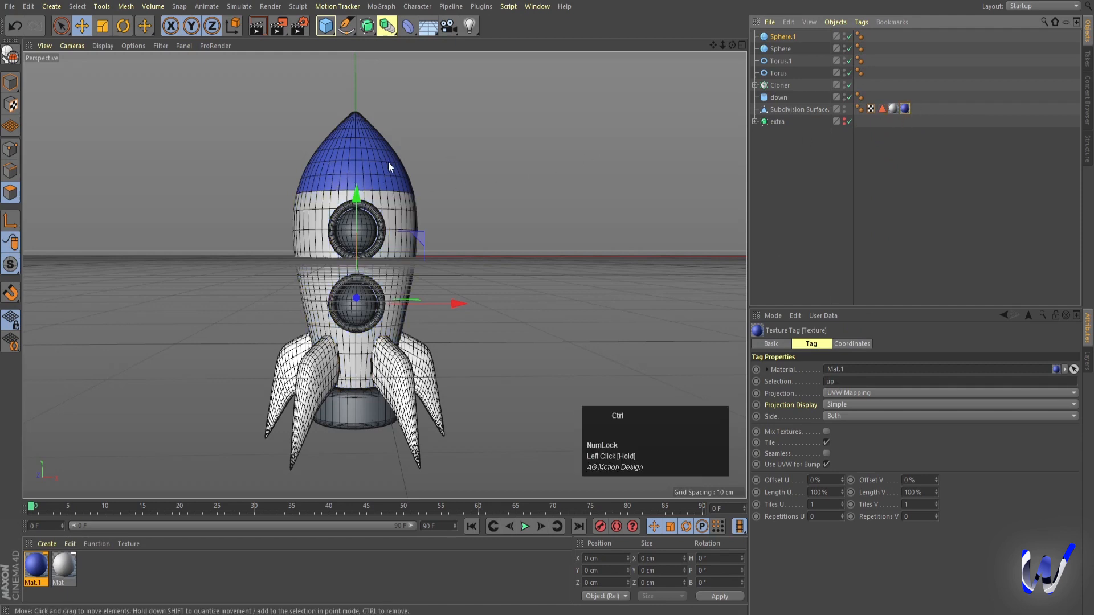
{"action": "key", "text": "ctrl+r"}
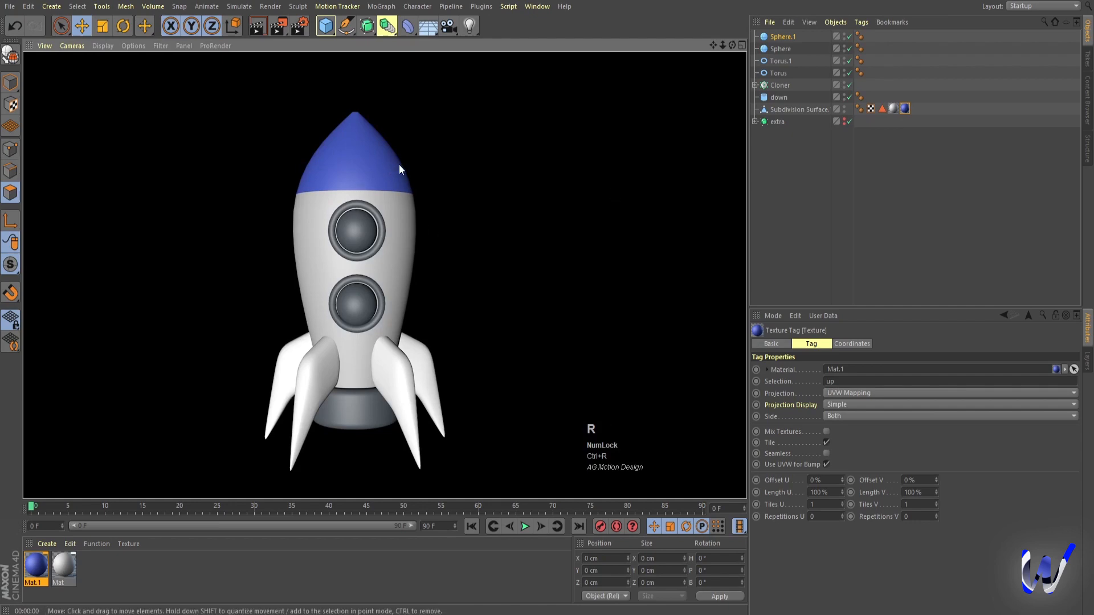
{"action": "left_click", "coordinate": [527, 222]}
Nudge the lower window sphere slightly in depth and height so it sits centred in its ring
{"action": "left_click_drag", "start_coordinate": [560, 289], "coordinate": [473, 320], "text": "alt"}
{"action": "scroll", "coordinate": [387, 294], "scroll_direction": "up", "scroll_amount": 4}
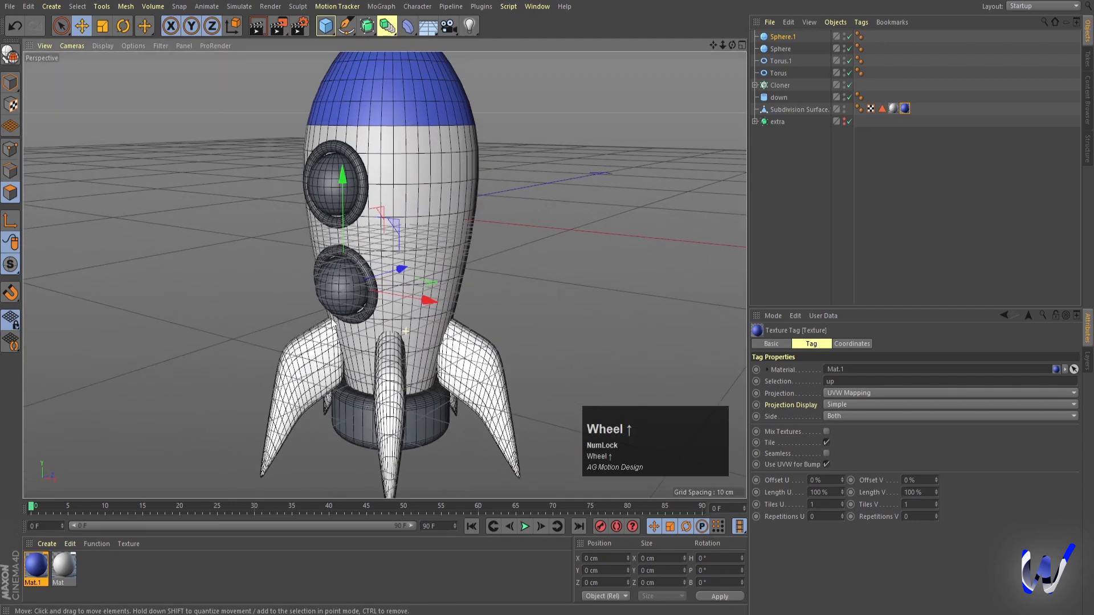
{"action": "left_click", "coordinate": [333, 298]}
{"action": "left_click_drag", "start_coordinate": [401, 270], "coordinate": [403, 268]}
{"action": "left_click_drag", "start_coordinate": [376, 328], "coordinate": [436, 308], "text": "alt"}
{"action": "middle_click", "coordinate": [436, 309]}
{"action": "middle_click", "coordinate": [535, 397]}
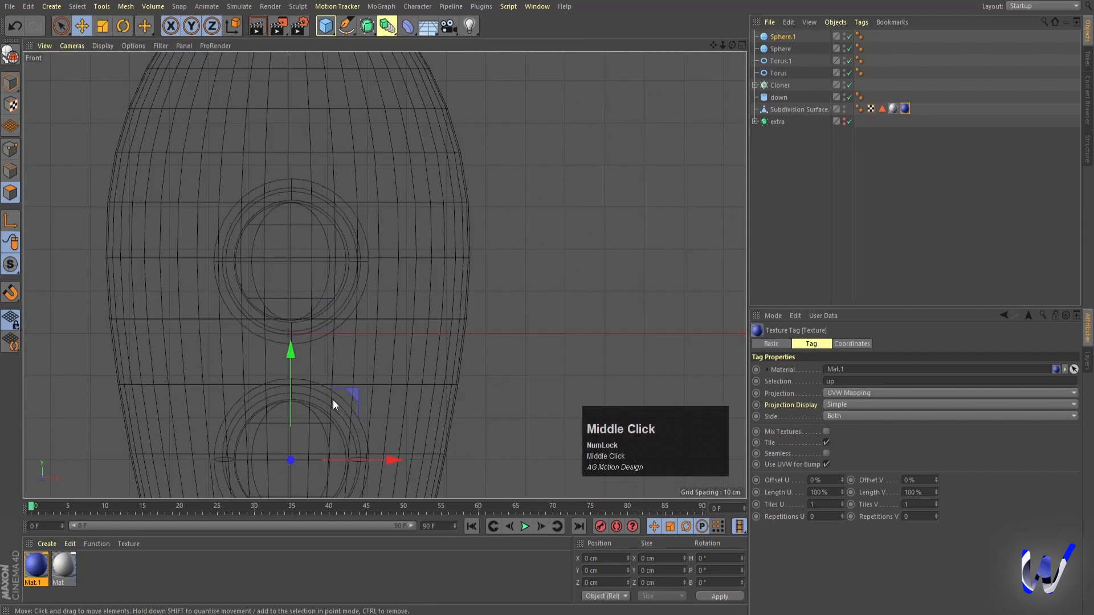
{"action": "middle_click_drag", "start_coordinate": [333, 399], "coordinate": [308, 301], "text": "alt"}
{"action": "left_click_drag", "start_coordinate": [308, 298], "coordinate": [307, 293]}
{"action": "left_click_drag", "start_coordinate": [400, 395], "coordinate": [400, 393]}
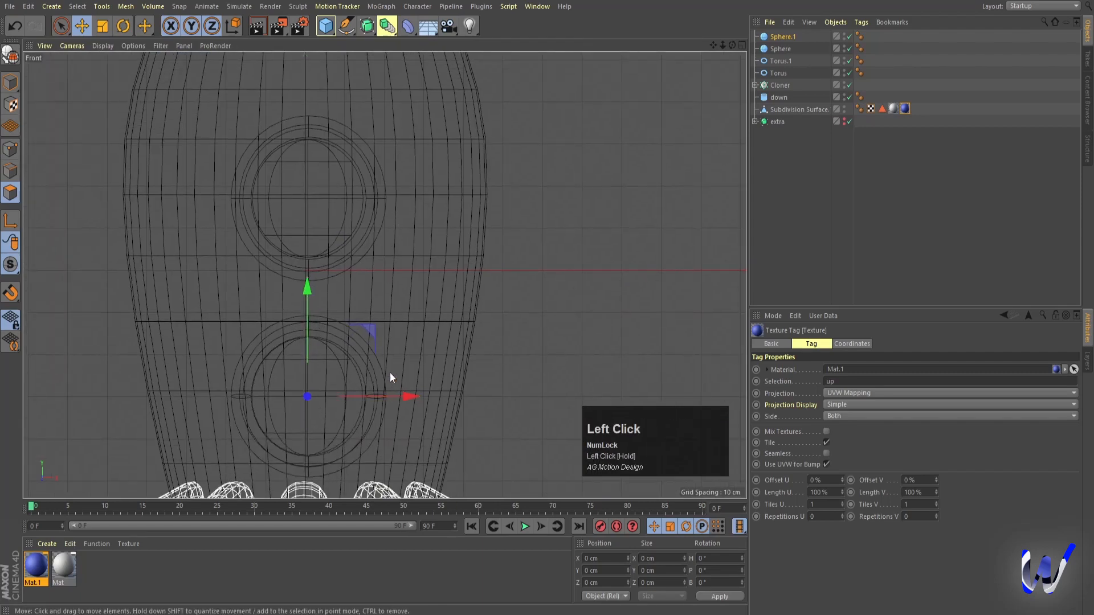
Create a new material and apply it to both torus rings around the rocket's windows
{"action": "middle_click", "coordinate": [391, 372]}
{"action": "middle_click", "coordinate": [258, 207]}
{"action": "left_click_drag", "start_coordinate": [517, 264], "coordinate": [467, 285], "text": "alt"}
{"action": "scroll", "coordinate": [259, 325], "scroll_direction": "down", "scroll_amount": 3}
{"action": "left_click_drag", "start_coordinate": [259, 325], "coordinate": [306, 314], "text": "alt"}
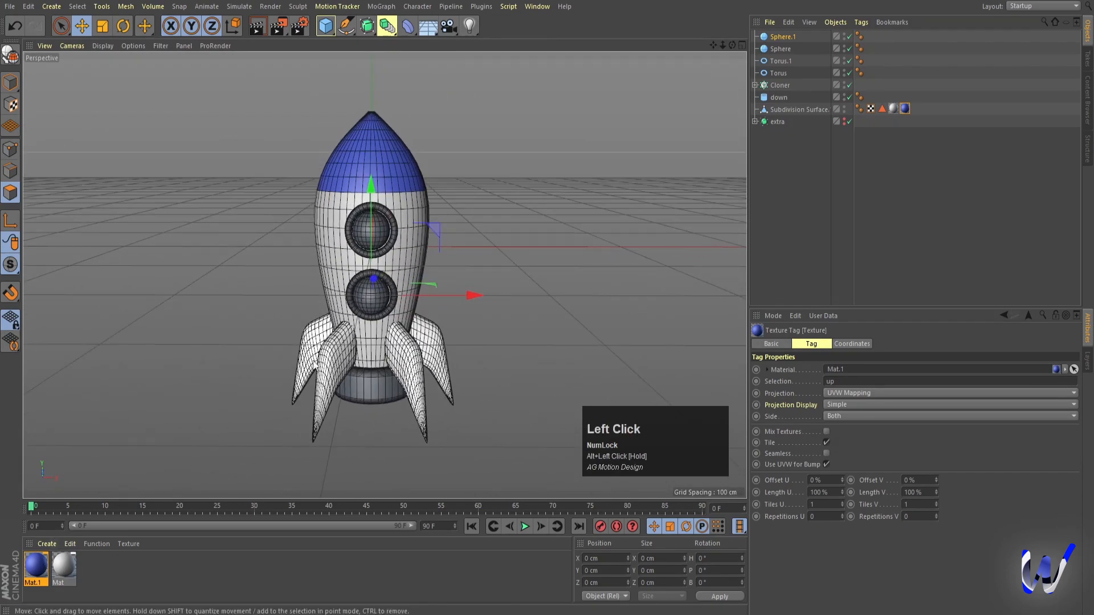
{"action": "scroll", "coordinate": [384, 276], "scroll_direction": "up", "scroll_amount": 2}
{"action": "left_click", "coordinate": [130, 578]}
{"action": "double_click", "coordinate": [130, 579]}
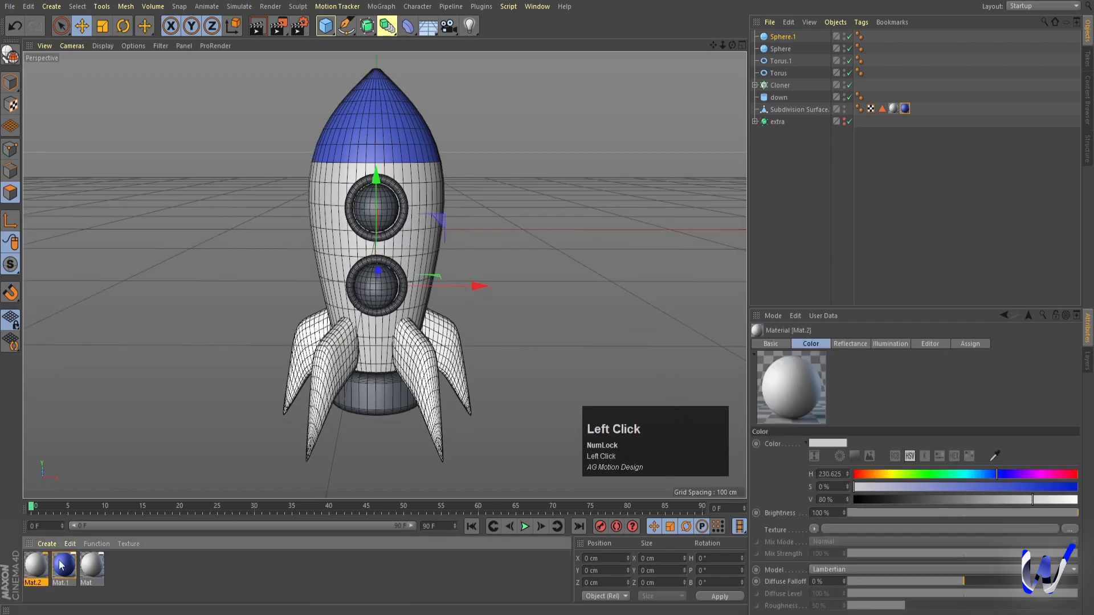
{"action": "left_click_drag", "start_coordinate": [35, 566], "coordinate": [405, 209]}
{"action": "left_click_drag", "start_coordinate": [80, 533], "coordinate": [395, 269]}
Set the ring material's color to orange, about hue 41°, saturation 100% and value 80%
{"action": "double_click", "coordinate": [43, 566]}
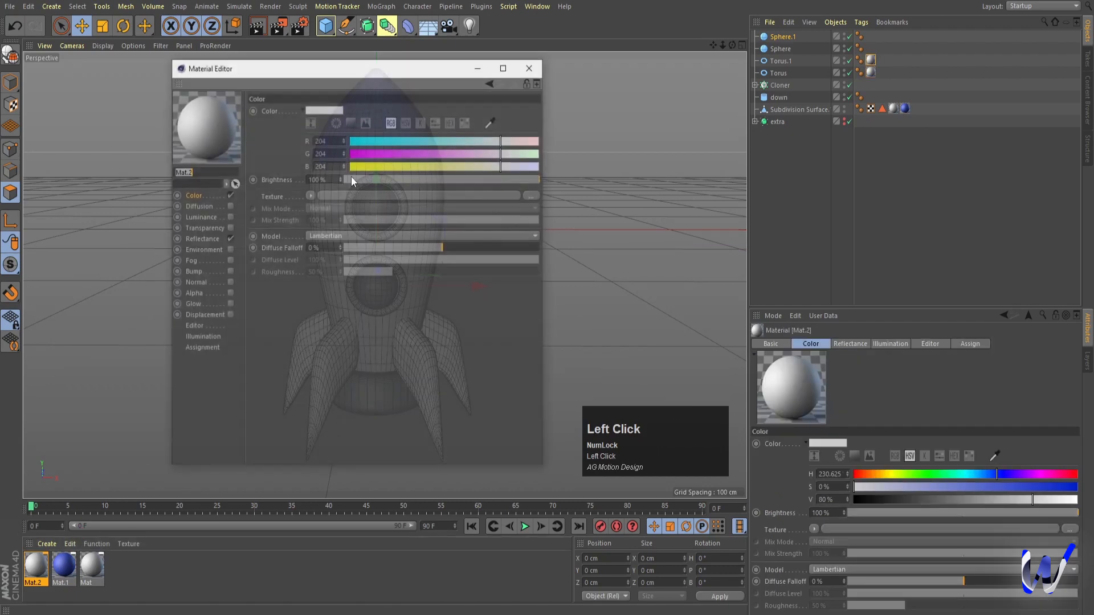
{"action": "left_click_drag", "start_coordinate": [376, 167], "coordinate": [342, 164]}
{"action": "left_click_drag", "start_coordinate": [422, 160], "coordinate": [453, 153]}
{"action": "left_click", "coordinate": [535, 68]}
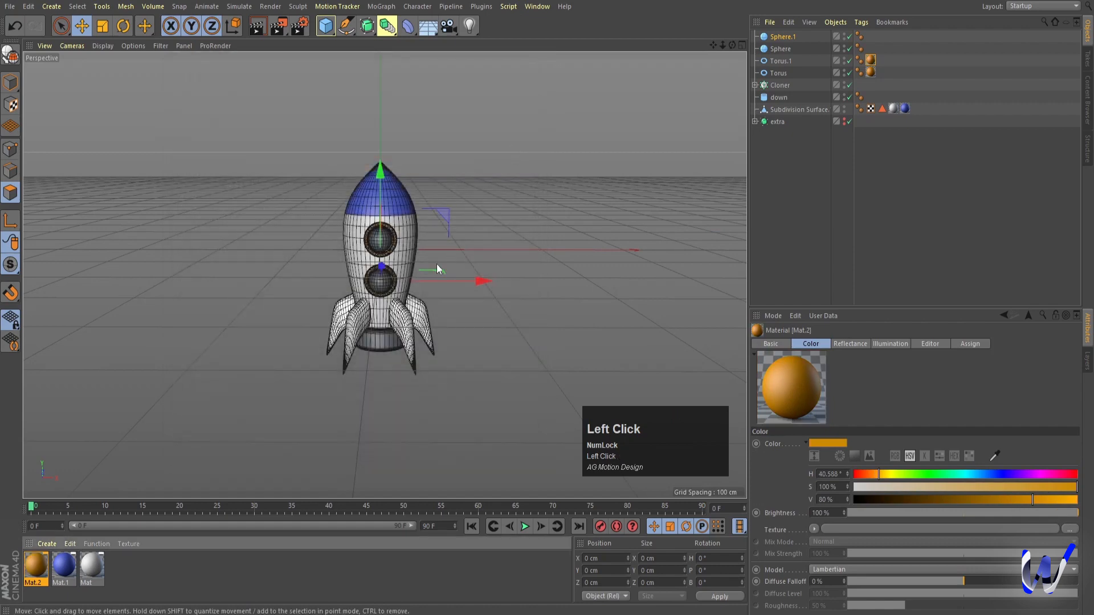
Create another material and apply it to both window spheres
{"action": "scroll", "coordinate": [437, 264], "scroll_direction": "up", "scroll_amount": 6}
{"action": "double_click", "coordinate": [174, 573]}
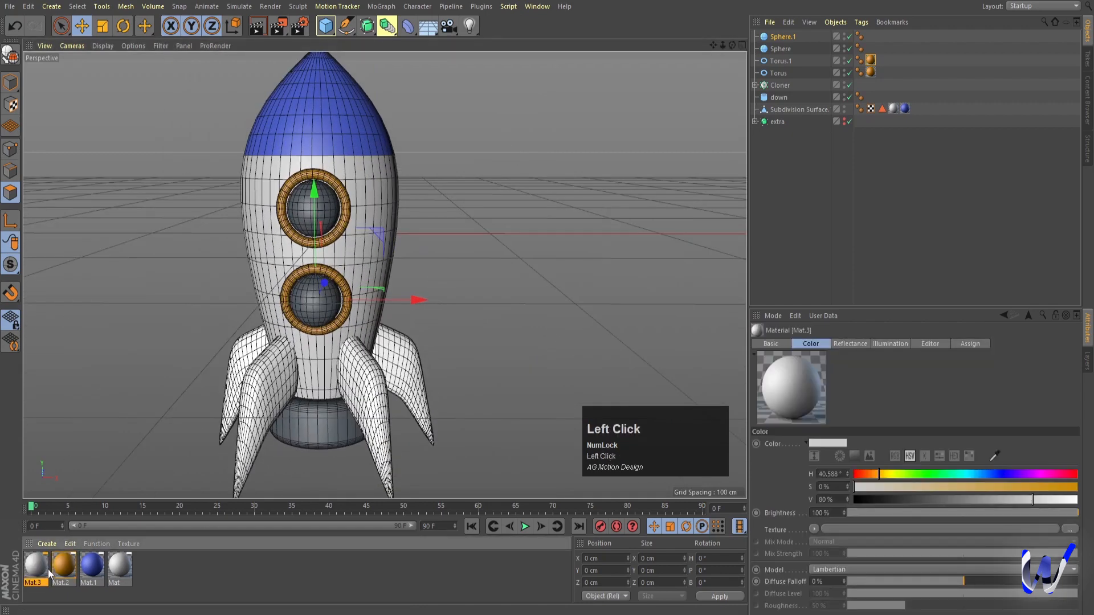
{"action": "left_click_drag", "start_coordinate": [36, 566], "coordinate": [213, 357]}
{"action": "left_click_drag", "start_coordinate": [323, 193], "coordinate": [324, 192]}
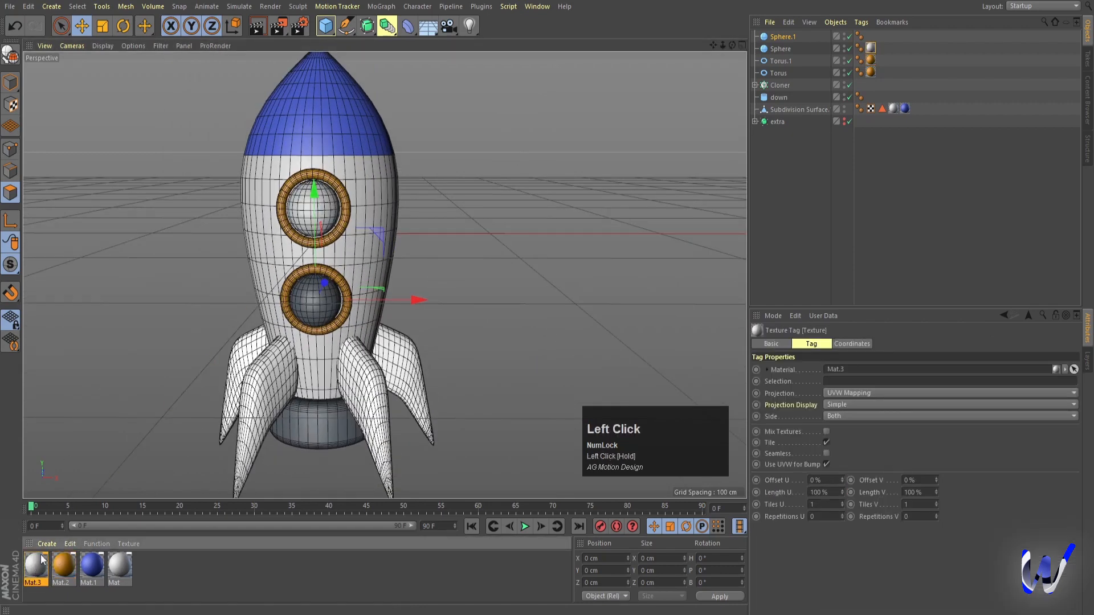
{"action": "left_click_drag", "start_coordinate": [310, 302], "coordinate": [310, 302]}
Set the window spheres' material color to black and render a preview of the rocket
{"action": "double_click", "coordinate": [34, 568]}
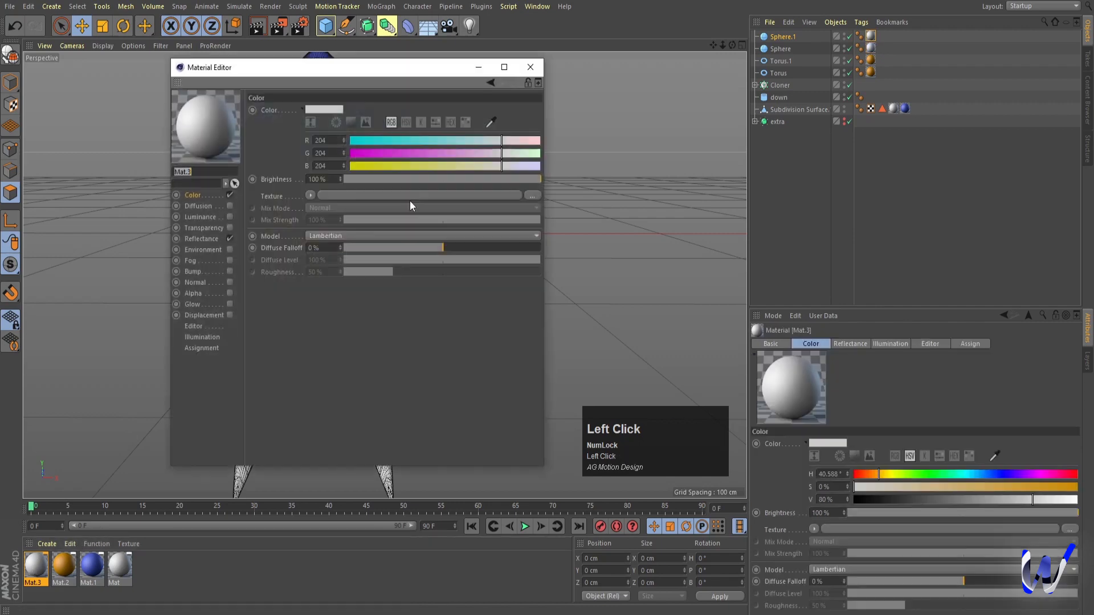
{"action": "left_click_drag", "start_coordinate": [374, 159], "coordinate": [349, 141]}
{"action": "left_click", "coordinate": [354, 165]}
{"action": "left_click", "coordinate": [530, 67]}
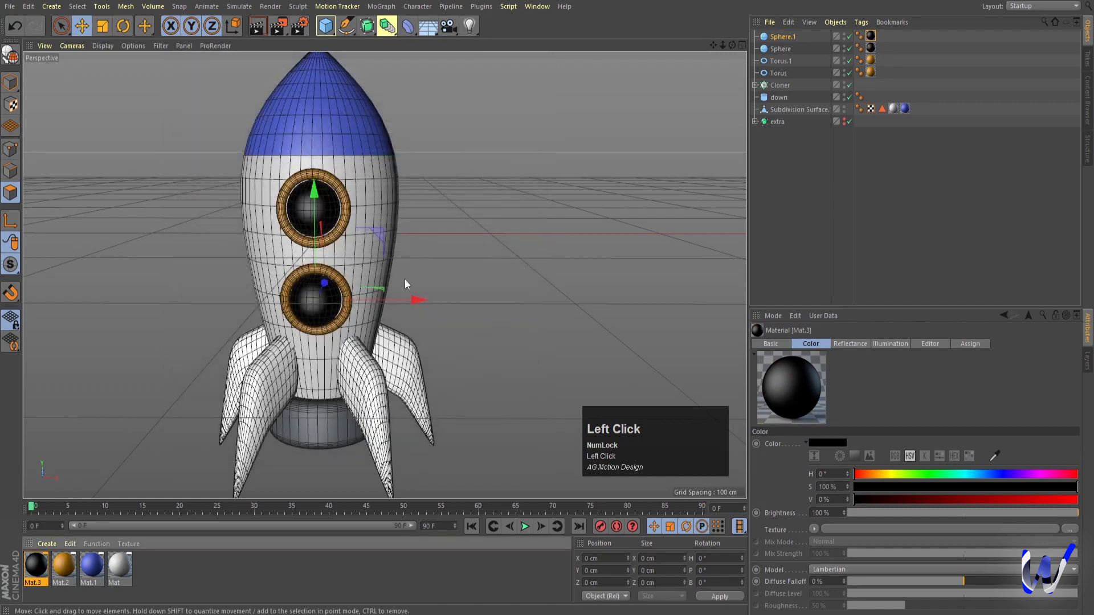
{"action": "key", "text": "ctrl+r"}
{"action": "left_click", "coordinate": [500, 237]}
Create a new material and apply it to the Cloner that holds the rocket's fins
{"action": "middle_click_drag", "start_coordinate": [423, 340], "coordinate": [444, 337], "text": "alt"}
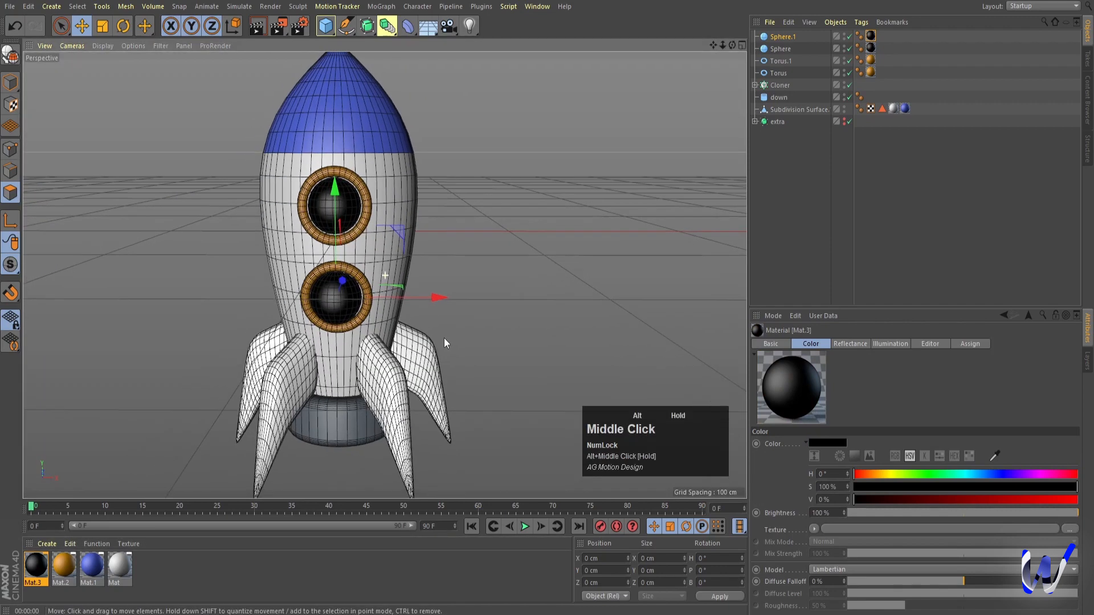
{"action": "right_click_drag", "start_coordinate": [444, 337], "coordinate": [470, 327], "text": "alt"}
{"action": "middle_click_drag", "start_coordinate": [470, 327], "coordinate": [458, 320], "text": "alt"}
{"action": "left_click", "coordinate": [553, 272]}
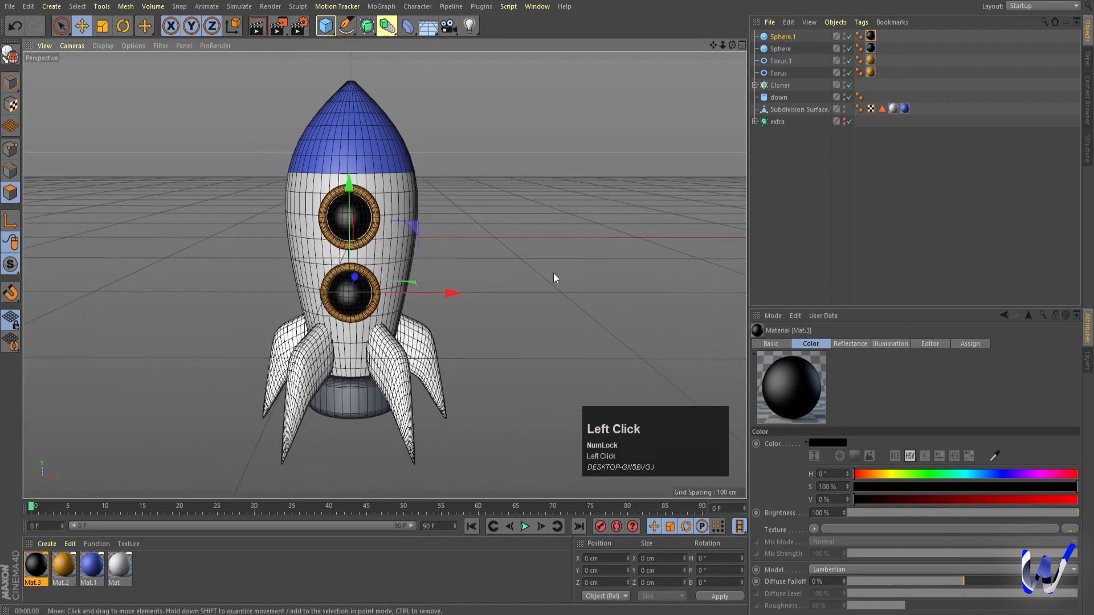
{"action": "double_click", "coordinate": [194, 569]}
{"action": "left_click_drag", "start_coordinate": [33, 566], "coordinate": [673, 128]}
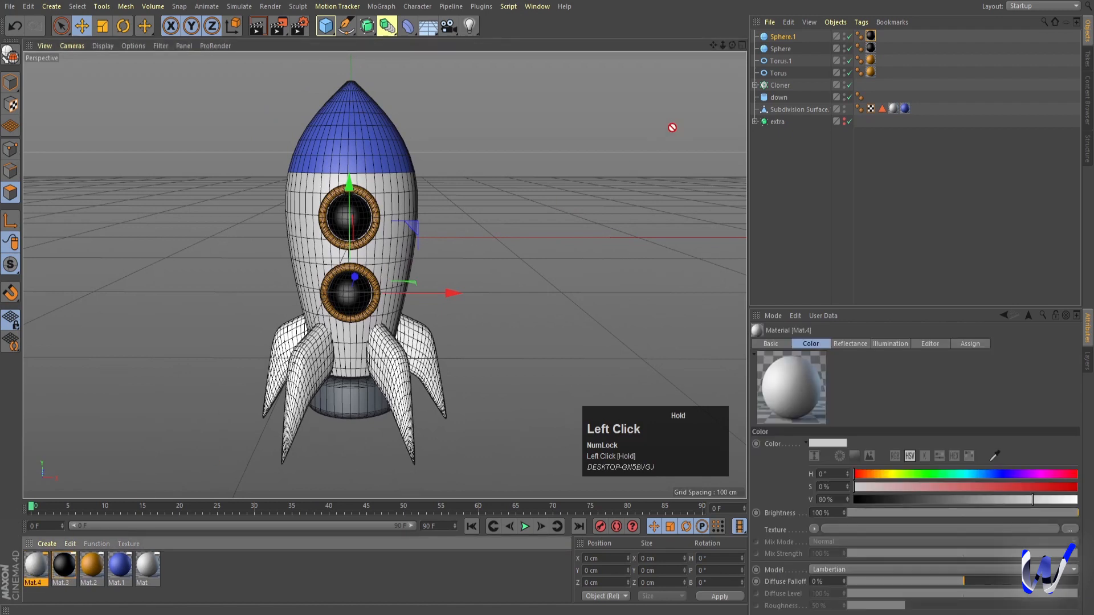
{"action": "left_click_drag", "start_coordinate": [773, 91], "coordinate": [776, 85]}
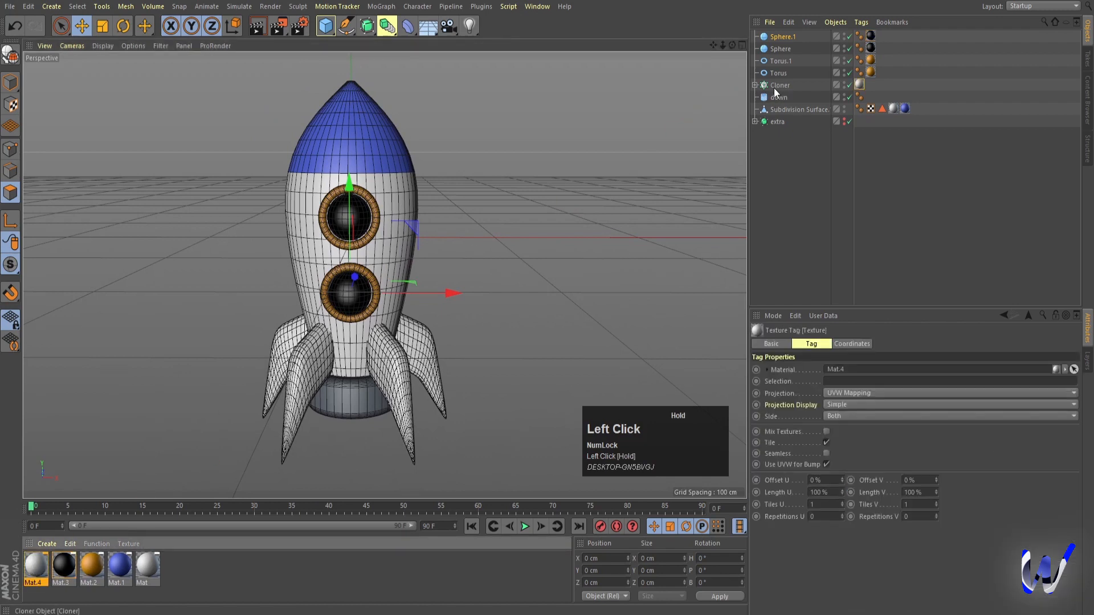
Set the fin material's color to red with 100% saturation and 80% value, and render a preview
{"action": "double_click", "coordinate": [30, 572]}
{"action": "mouse_move", "coordinate": [361, 154]}
{"action": "left_mouse_down"}
{"action": "mouse_move", "coordinate": [344, 154]}
{"action": "mouse_move", "coordinate": [350, 166]}
{"action": "left_mouse_up"}
{"action": "left_click", "coordinate": [530, 66]}
{"action": "key", "text": "ctrl+r"}
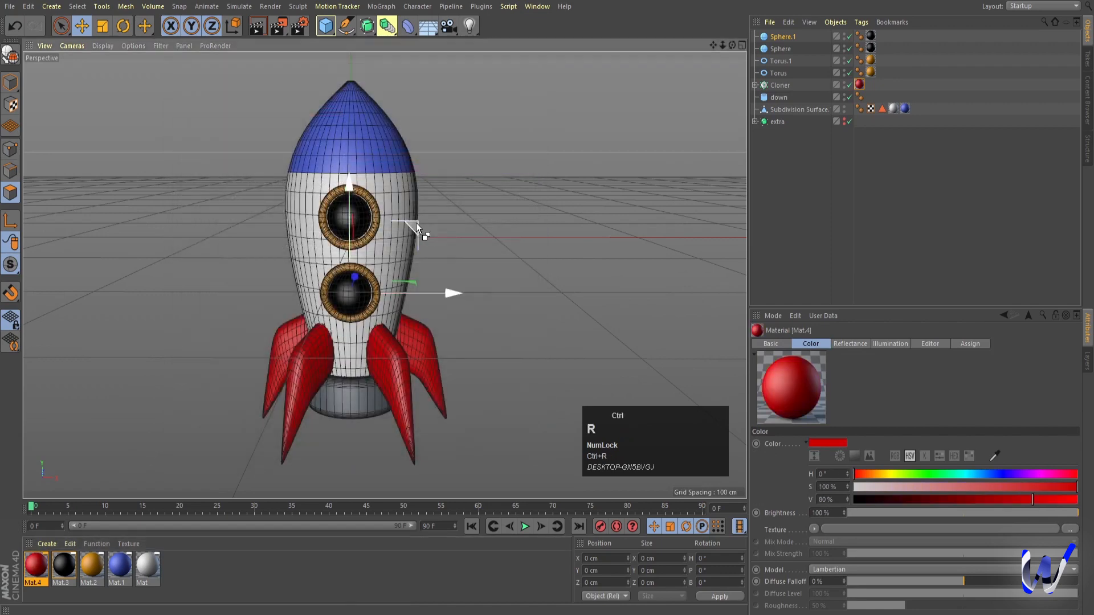
{"action": "left_click", "coordinate": [582, 302]}
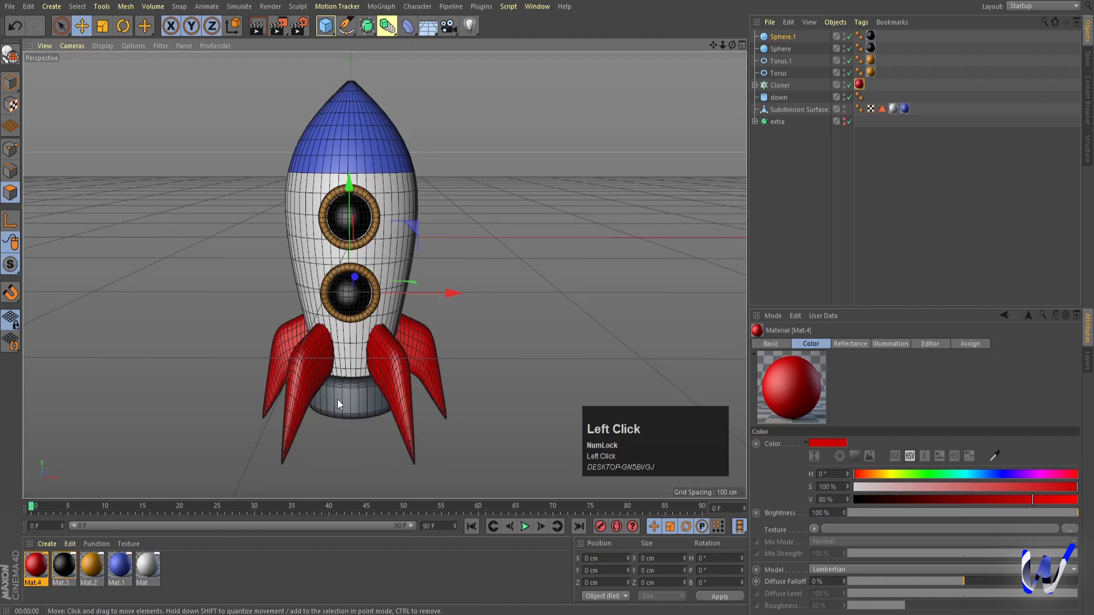
Create a material for the "down" base cylinder, color it magenta with RGB 204, 25, 204, and render a preview
{"action": "double_click", "coordinate": [224, 565]}
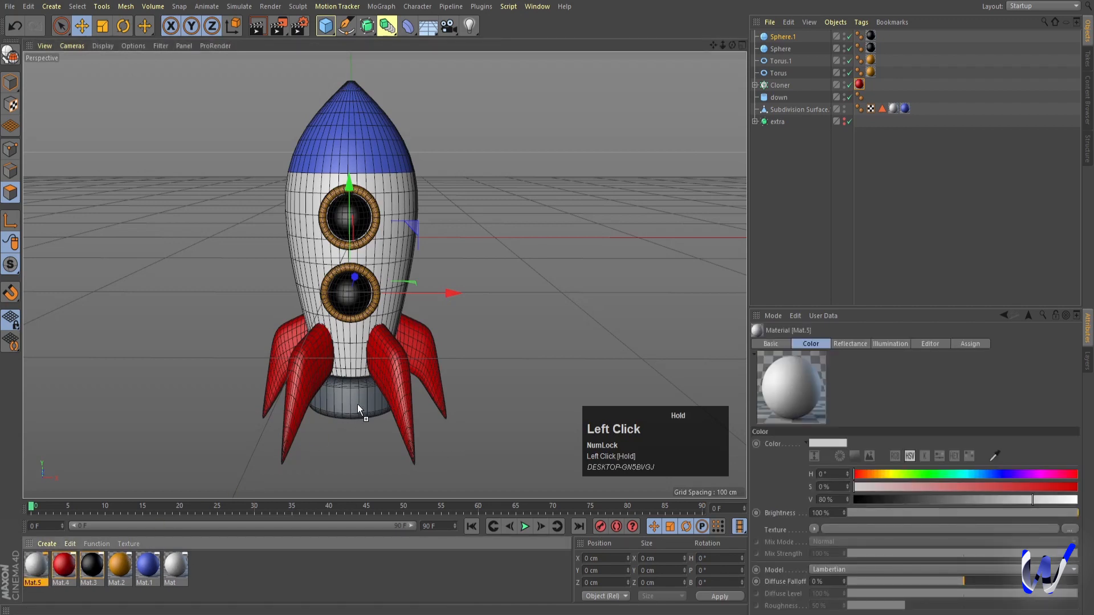
{"action": "left_click_drag", "start_coordinate": [358, 404], "coordinate": [357, 405]}
{"action": "double_click", "coordinate": [33, 570]}
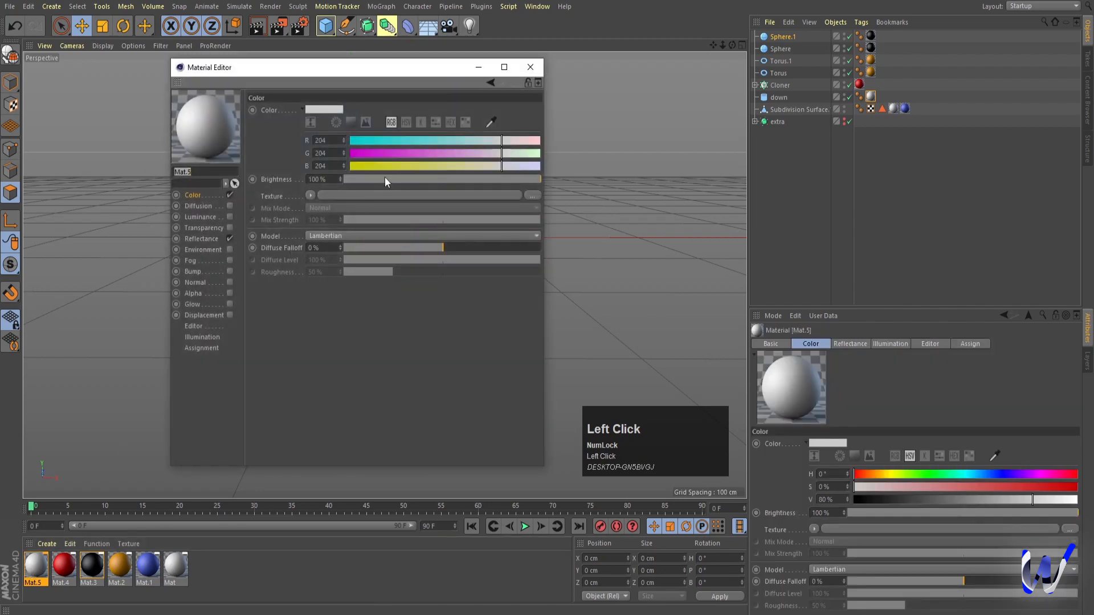
{"action": "left_click", "coordinate": [383, 153]}
{"action": "left_click_drag", "start_coordinate": [353, 75], "coordinate": [639, 29]}
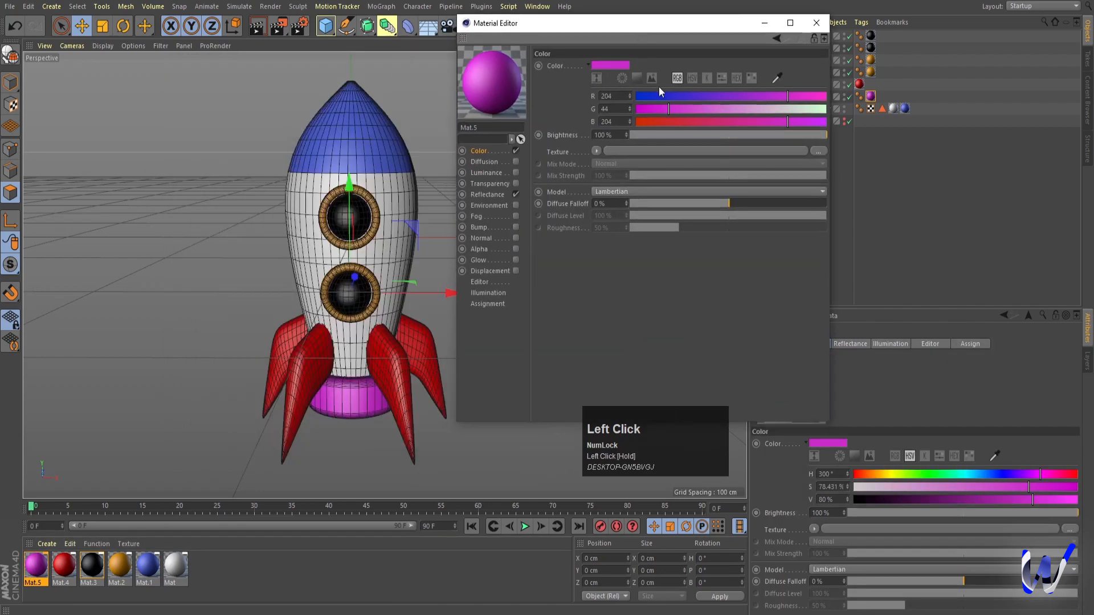
{"action": "left_click_drag", "start_coordinate": [665, 108], "coordinate": [655, 107]}
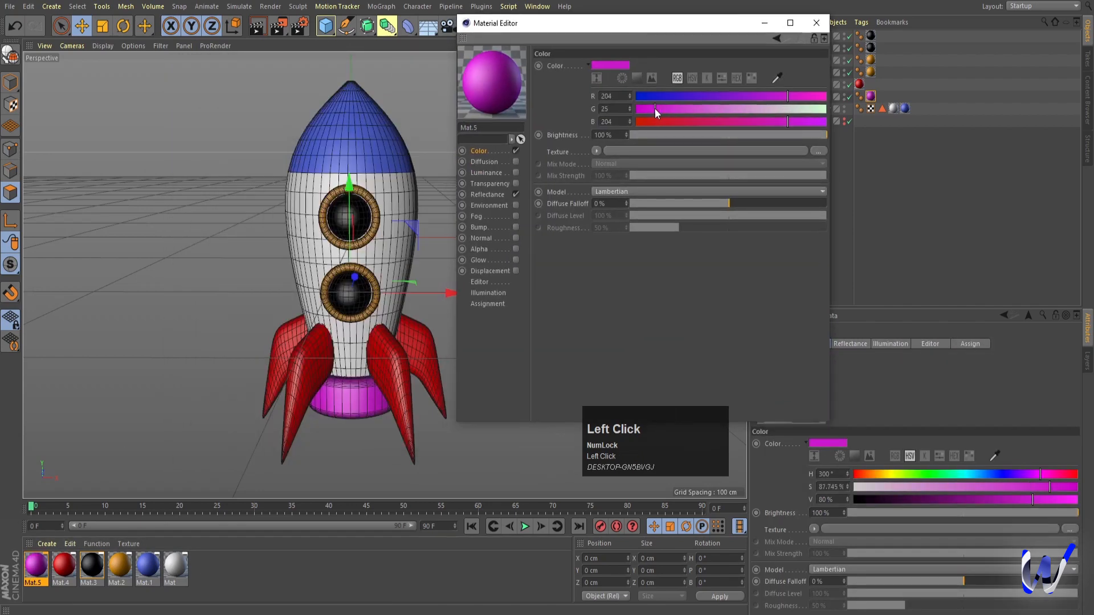
{"action": "left_click", "coordinate": [816, 23]}
{"action": "key", "text": "ctrl+r"}
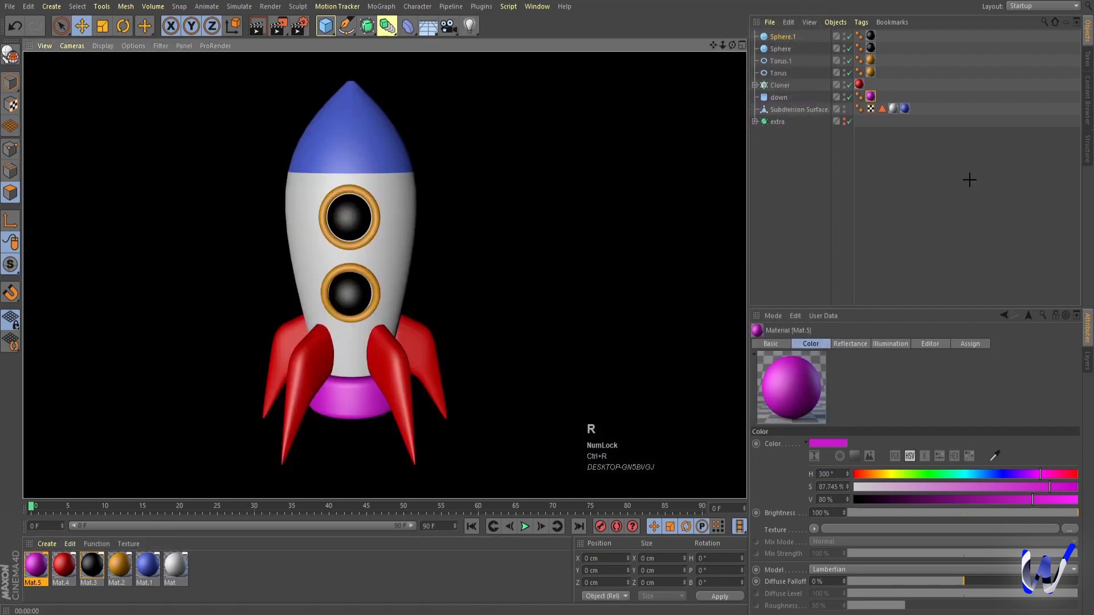
Select all objects in the scene and group them under one null
{"action": "left_click", "coordinate": [811, 195]}
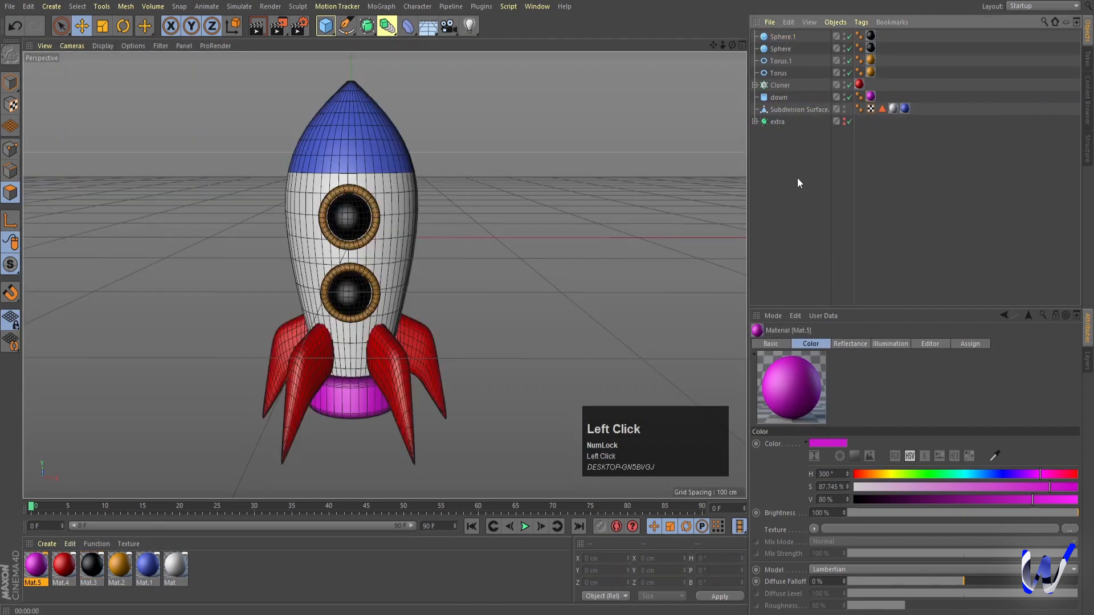
{"action": "key", "text": "ctrl+a"}
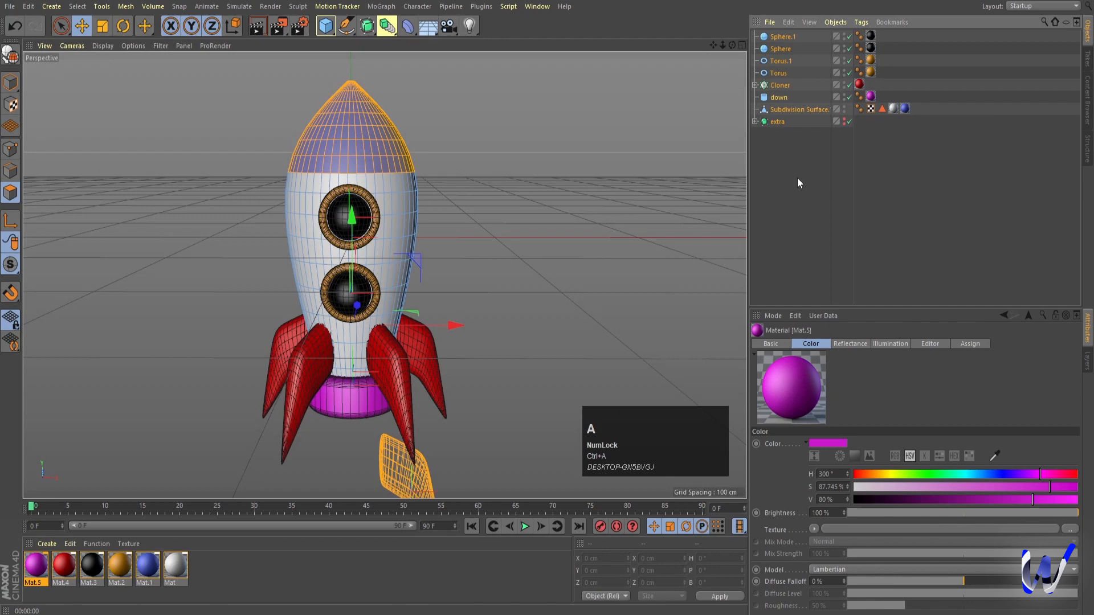
{"action": "key", "text": "alt+g"}
Rotate the null containing the whole rocket so its nose leans left and the body turns slightly
{"action": "left_click", "coordinate": [783, 40]}
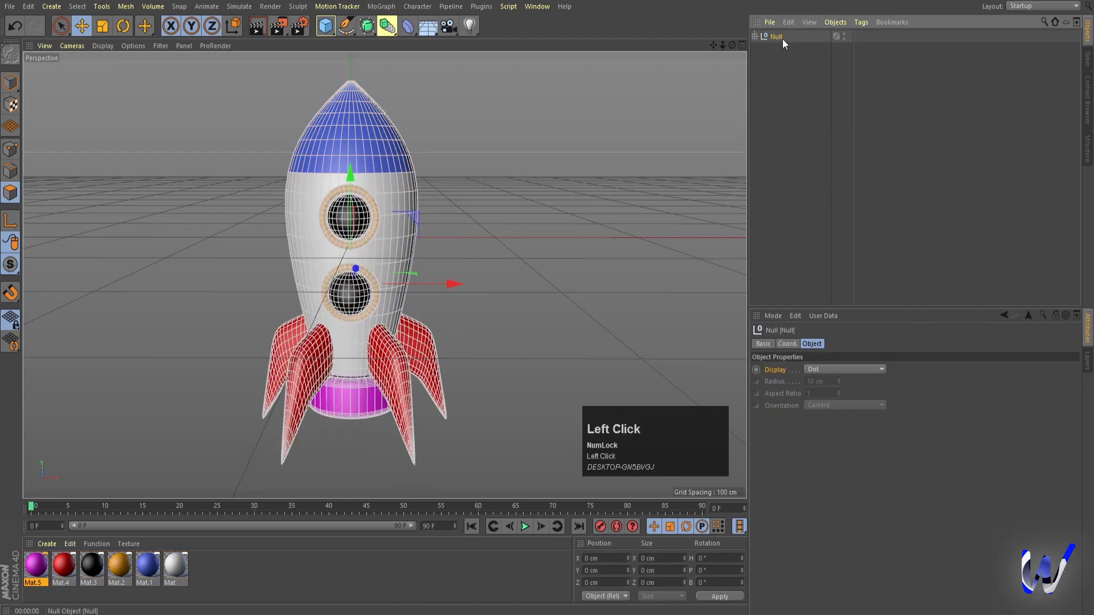
{"action": "key", "text": "r"}
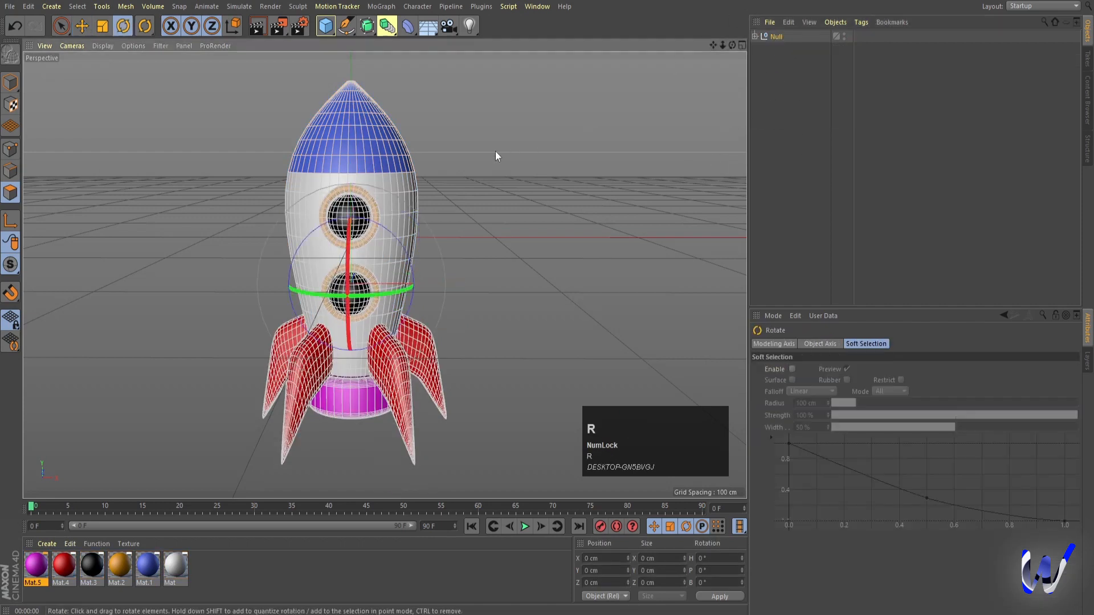
{"action": "mouse_move", "coordinate": [407, 288]}
{"action": "left_mouse_down"}
{"action": "mouse_move", "coordinate": [378, 281]}
{"action": "mouse_move", "coordinate": [403, 272]}
{"action": "left_mouse_up"}
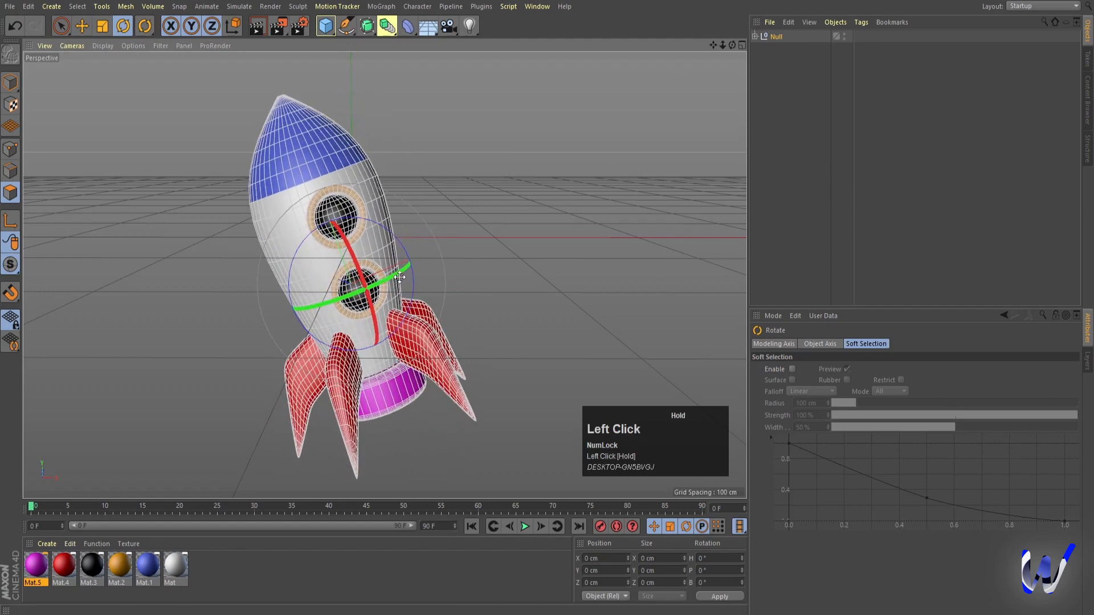
{"action": "left_click_drag", "start_coordinate": [375, 310], "coordinate": [413, 299]}
{"action": "middle_click_drag", "start_coordinate": [413, 299], "coordinate": [430, 246], "text": "alt"}
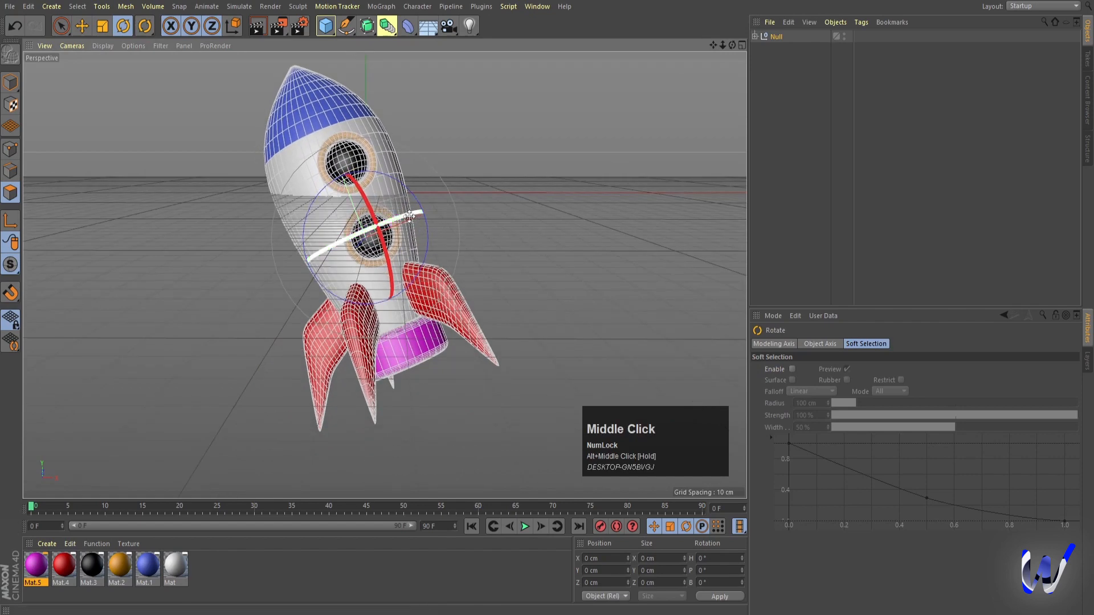
Render a preview of the whole tilted rocket in the perspective view
{"action": "left_click_drag", "start_coordinate": [431, 226], "coordinate": [430, 237]}
{"action": "middle_click_drag", "start_coordinate": [431, 232], "coordinate": [434, 253], "text": "alt"}
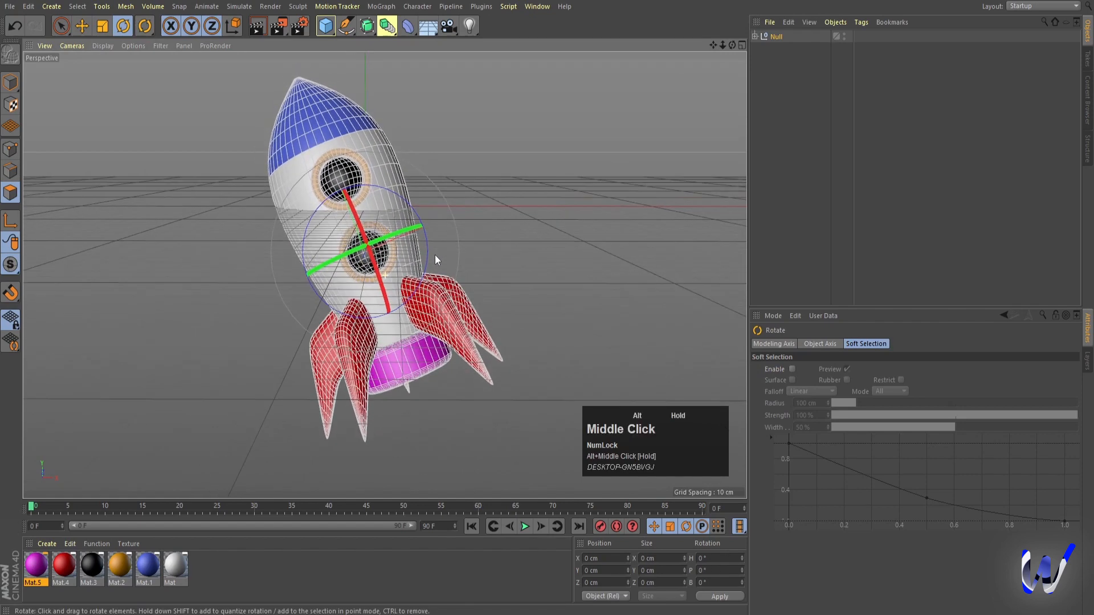
{"action": "left_click_drag", "start_coordinate": [489, 259], "coordinate": [489, 251], "text": "alt"}
{"action": "middle_click_drag", "start_coordinate": [462, 301], "coordinate": [454, 283], "text": "alt"}
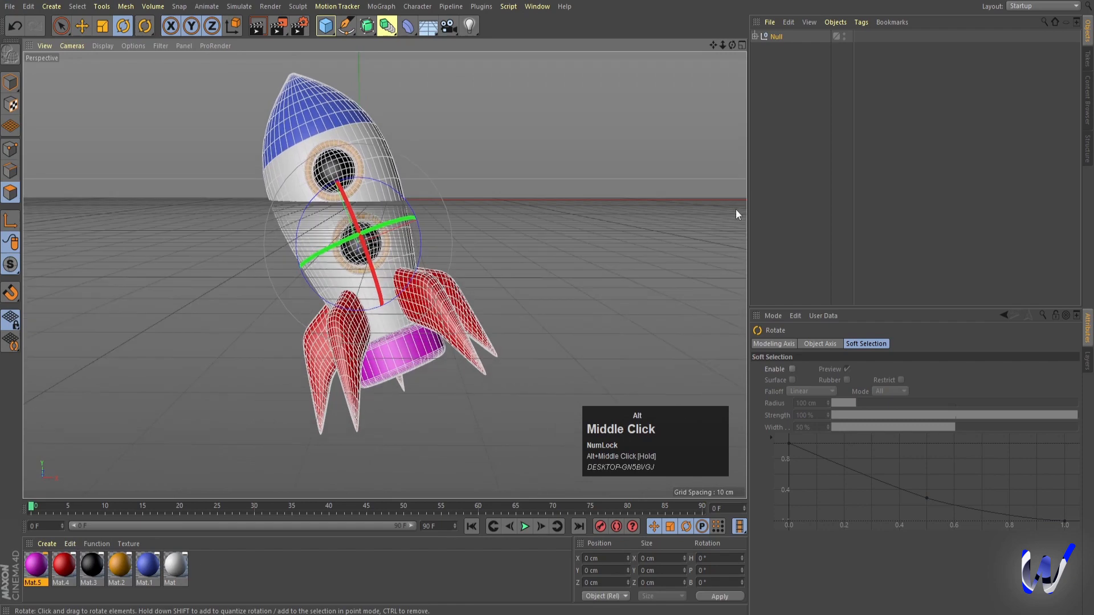
{"action": "left_click", "coordinate": [850, 164]}
{"action": "key", "text": "ctrl+r"}
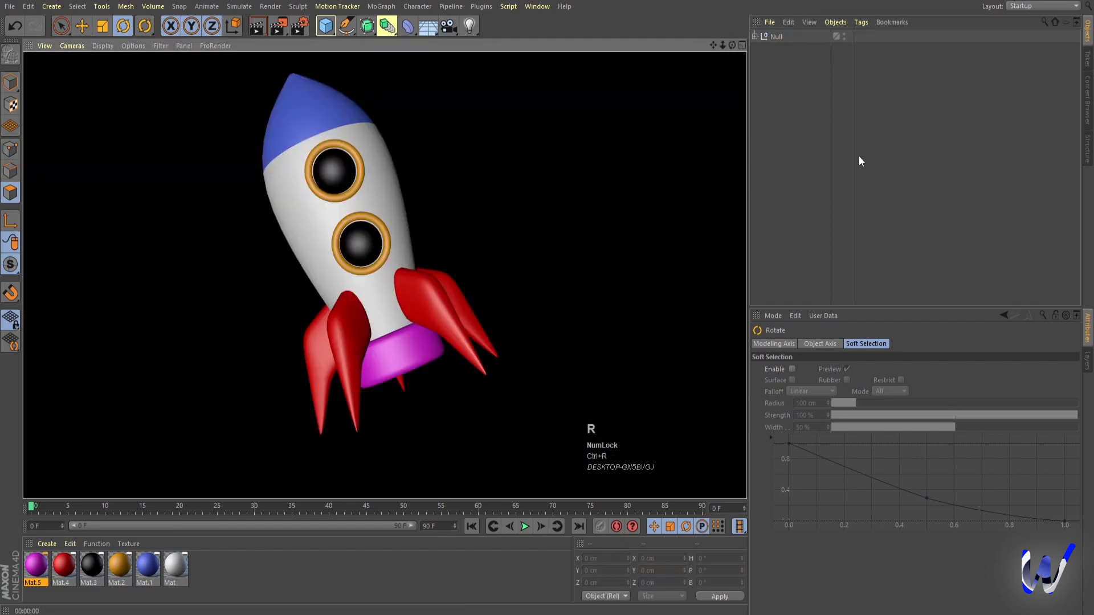
{"action": "left_click", "coordinate": [594, 207]}
{"action": "right_click_drag", "start_coordinate": [476, 217], "coordinate": [451, 261], "text": "alt"}
{"action": "middle_click_drag", "start_coordinate": [451, 262], "coordinate": [452, 265], "text": "alt"}
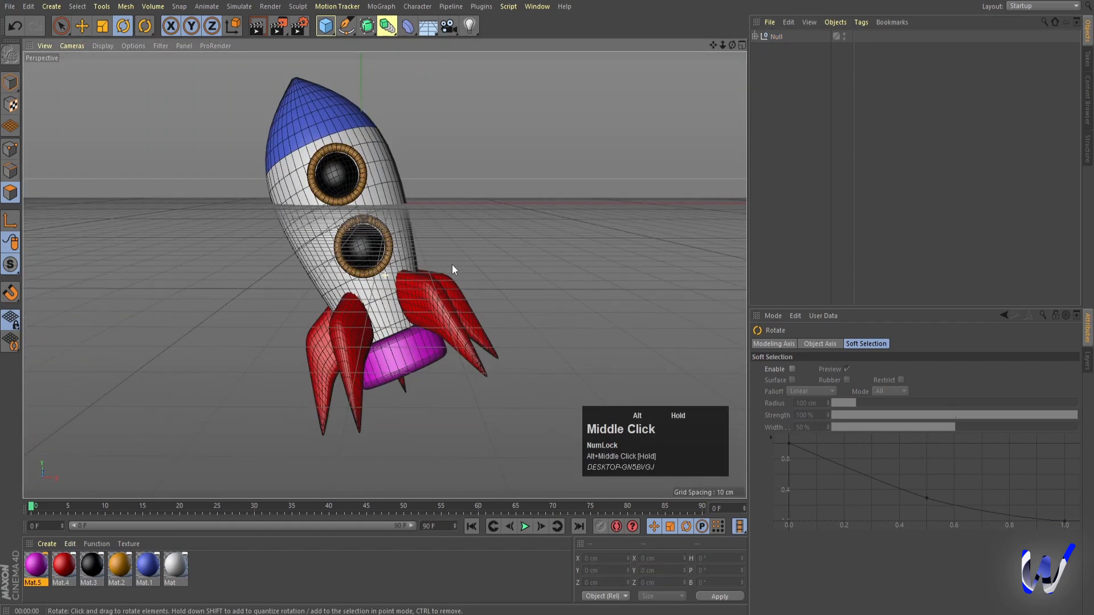
{"action": "left_click", "coordinate": [481, 170]}
Add a sphere, reduce its radius to 12 cm and move it beneath the rocket's magenta base
{"action": "left_click_drag", "start_coordinate": [335, 32], "coordinate": [567, 61]}
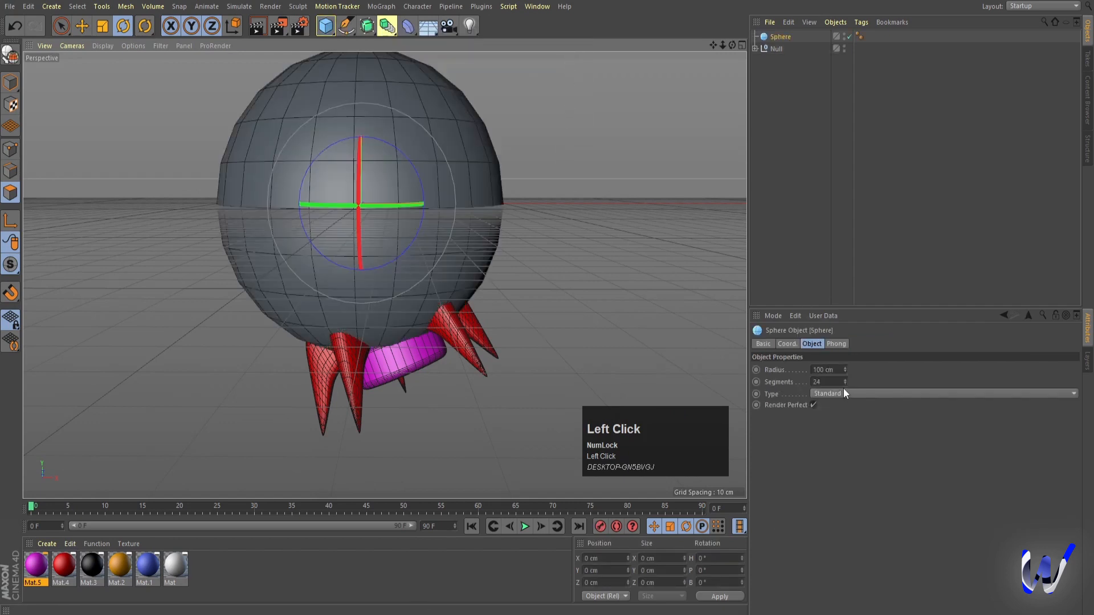
{"action": "left_click_drag", "start_coordinate": [846, 374], "coordinate": [846, 422]}
{"action": "key", "text": "e"}
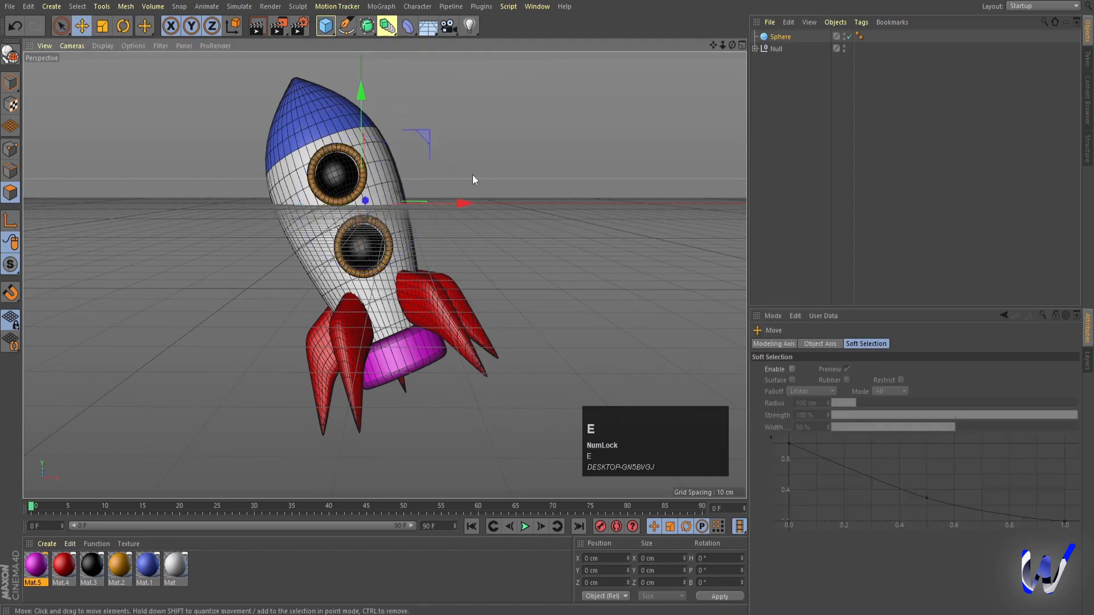
{"action": "left_click_drag", "start_coordinate": [416, 132], "coordinate": [477, 332]}
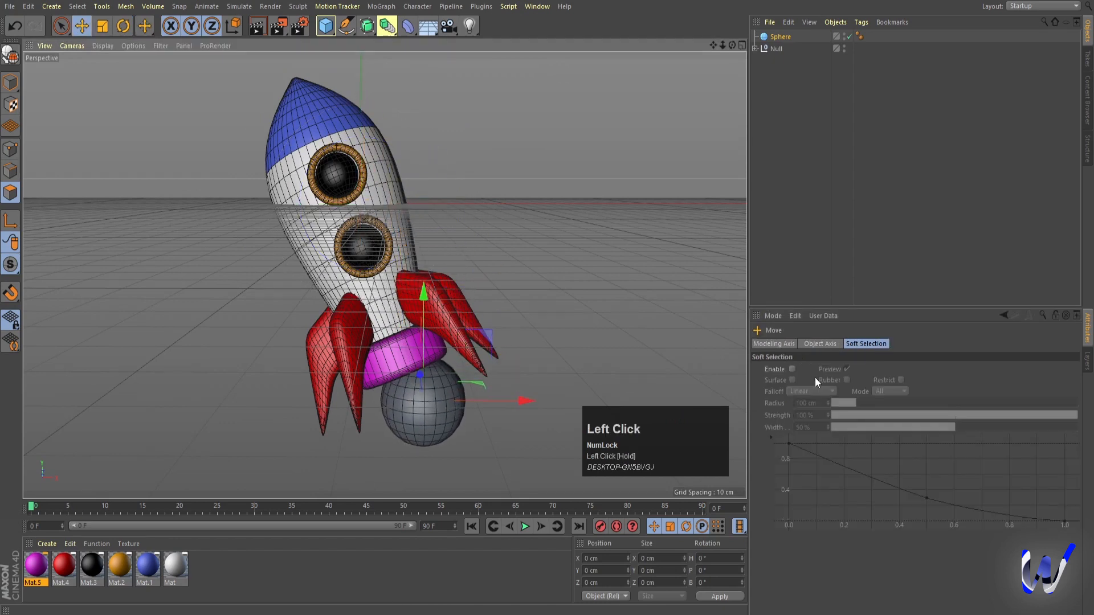
{"action": "left_click", "coordinate": [795, 38]}
{"action": "left_click_drag", "start_coordinate": [845, 374], "coordinate": [846, 374]}
{"action": "middle_click_drag", "start_coordinate": [483, 363], "coordinate": [469, 272], "text": "alt"}
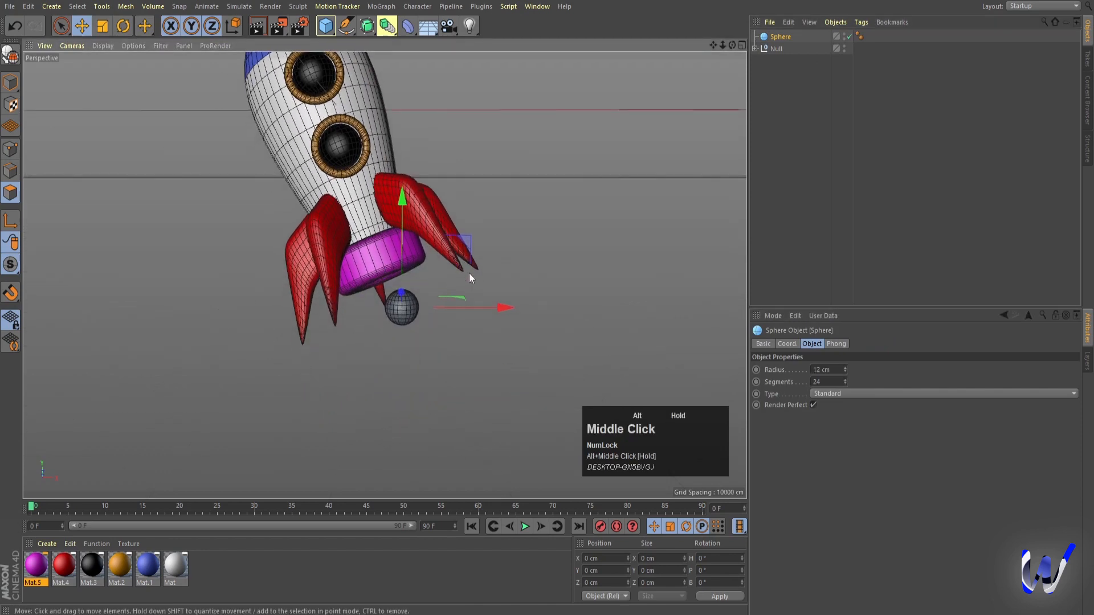
Switch to Model mode and adjust the small sphere's position just below the rocket's base
{"action": "left_click_drag", "start_coordinate": [463, 246], "coordinate": [464, 282], "text": "ctrl"}
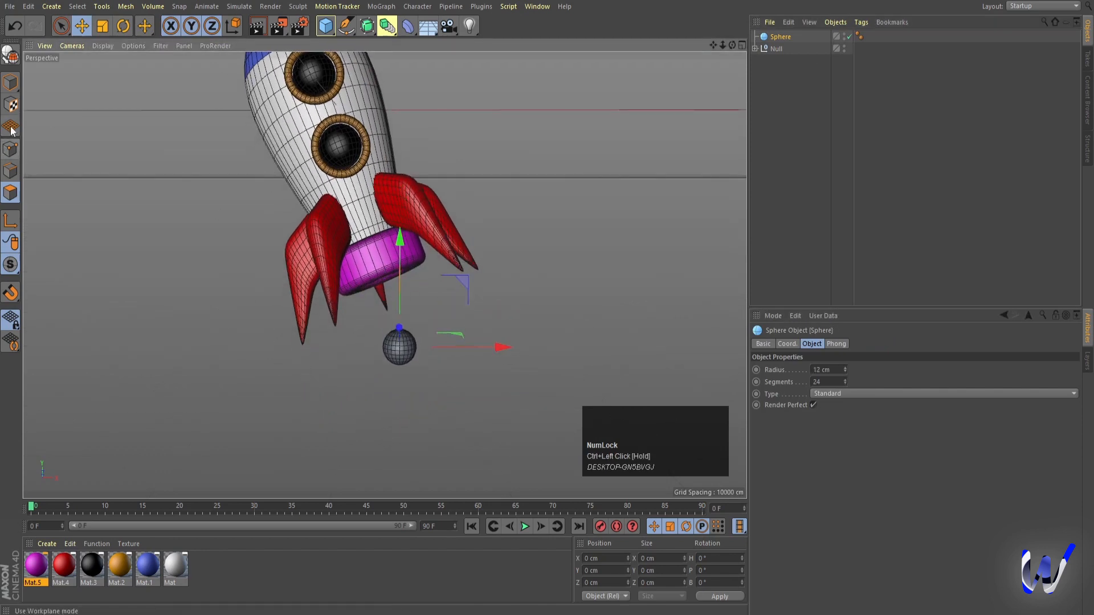
{"action": "left_click", "coordinate": [10, 82]}
{"action": "mouse_move", "coordinate": [400, 239]}
{"action": "left_mouse_down"}
{"action": "mouse_move", "coordinate": [406, 214]}
{"action": "mouse_move", "coordinate": [402, 241]}
{"action": "left_mouse_up"}
{"action": "key", "text": "ctrl+z"}
Straighten the rocket by setting its null's pitch and bank rotations to 0°
{"action": "left_click", "coordinate": [775, 51]}
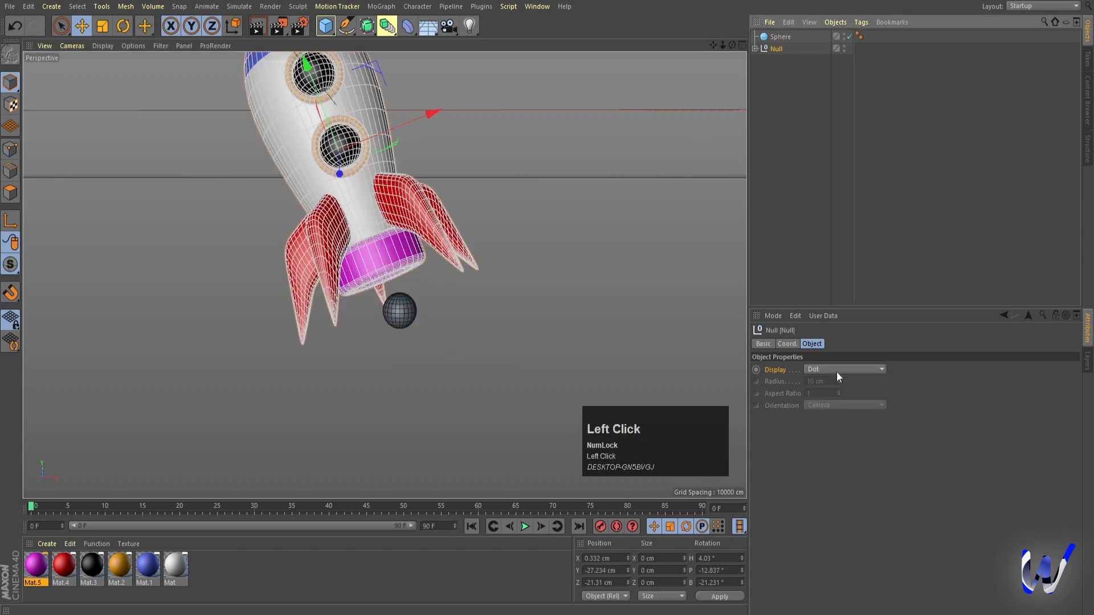
{"action": "left_click", "coordinate": [785, 343]}
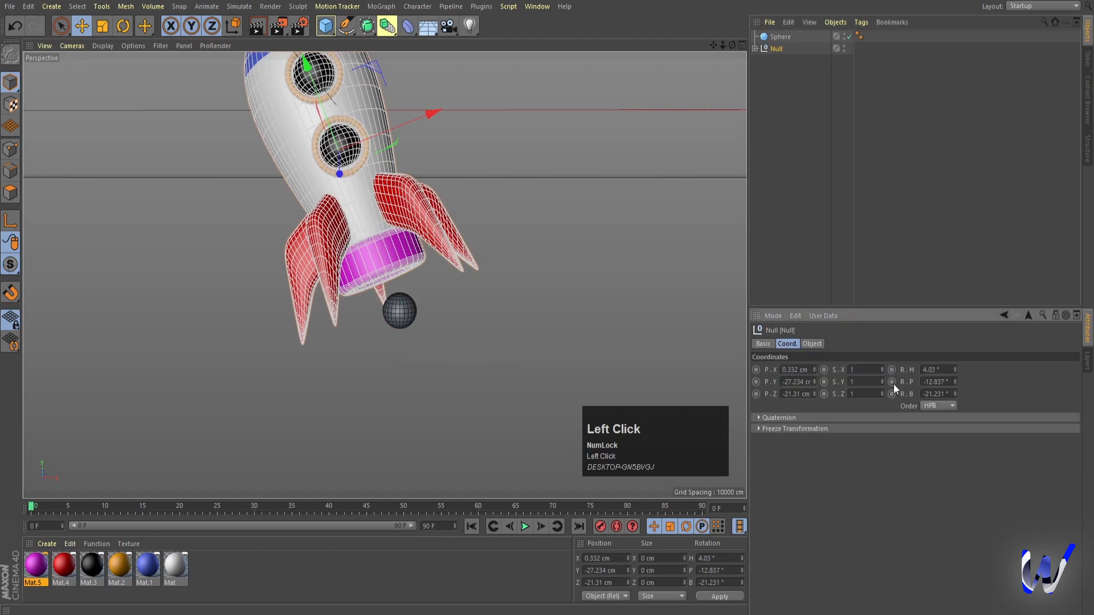
{"action": "double_click", "coordinate": [937, 383]}
{"action": "type", "text": "0"}
{"action": "double_click", "coordinate": [936, 394]}
{"action": "type", "text": "0"}
{"action": "left_click", "coordinate": [874, 185]}
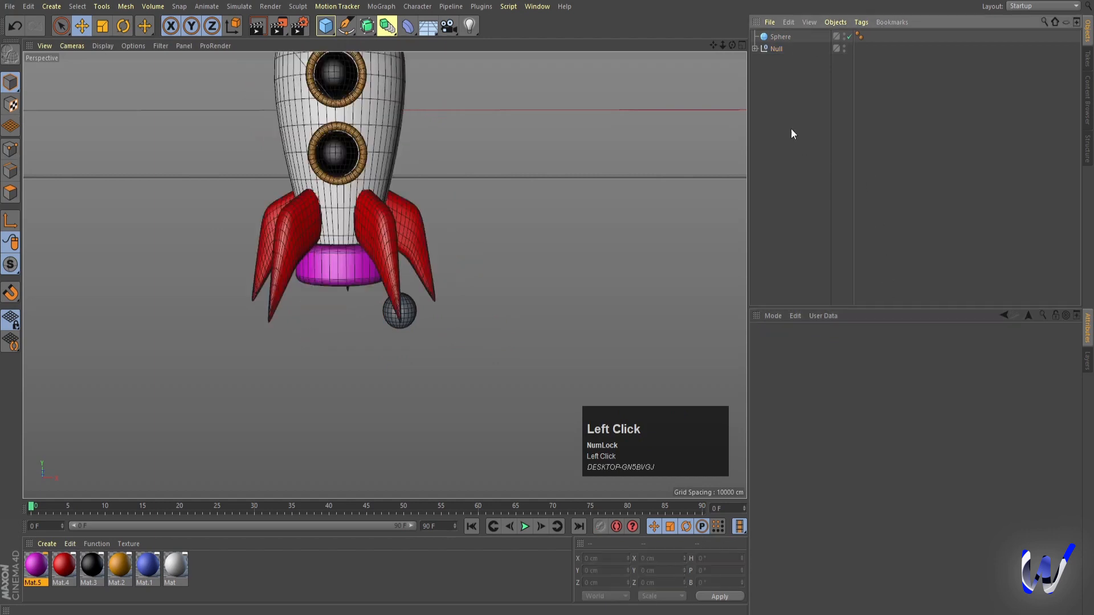
In the front view, center the sphere below the middle fin's tip and enlarge it to about 40 cm across
{"action": "left_click", "coordinate": [769, 40]}
{"action": "middle_click", "coordinate": [469, 251]}
{"action": "middle_click", "coordinate": [573, 358]}
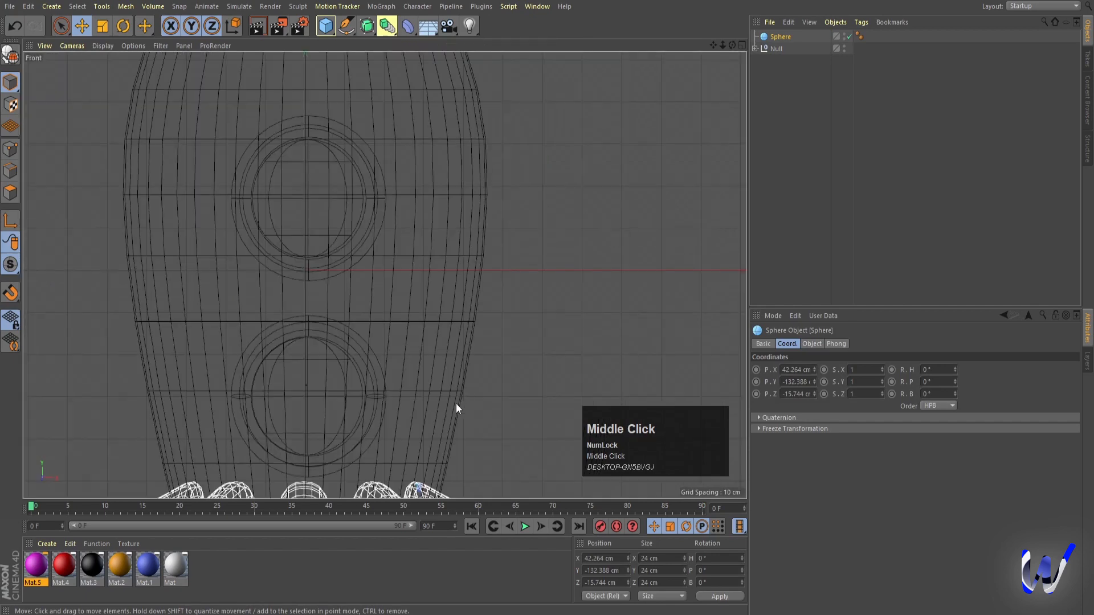
{"action": "scroll", "coordinate": [462, 383], "scroll_direction": "down", "scroll_amount": 3}
{"action": "middle_click_drag", "start_coordinate": [463, 387], "coordinate": [476, 151]}
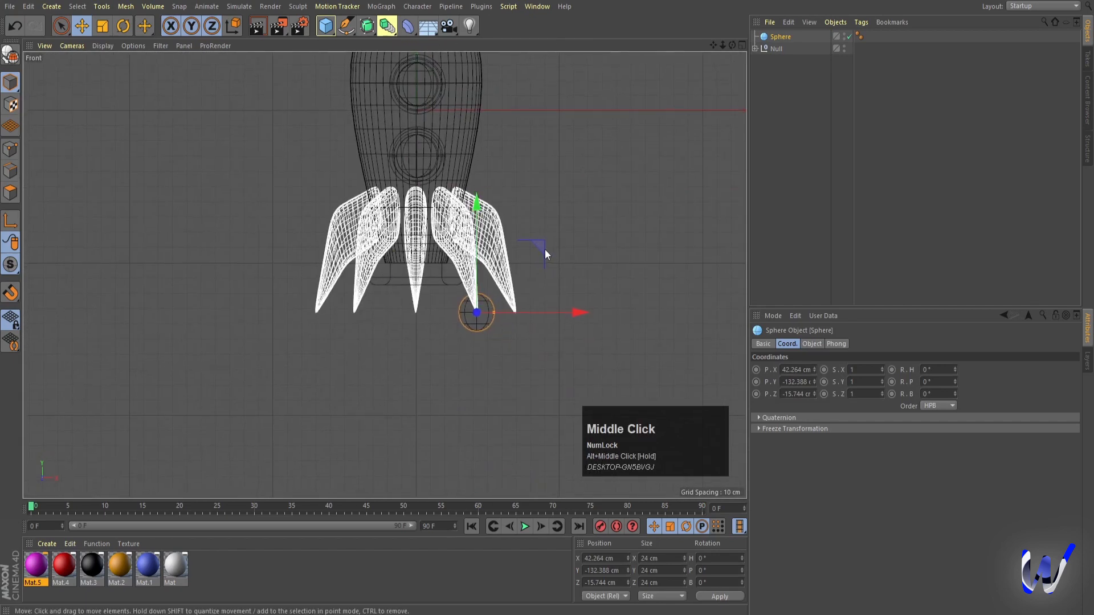
{"action": "left_click_drag", "start_coordinate": [545, 249], "coordinate": [480, 272]}
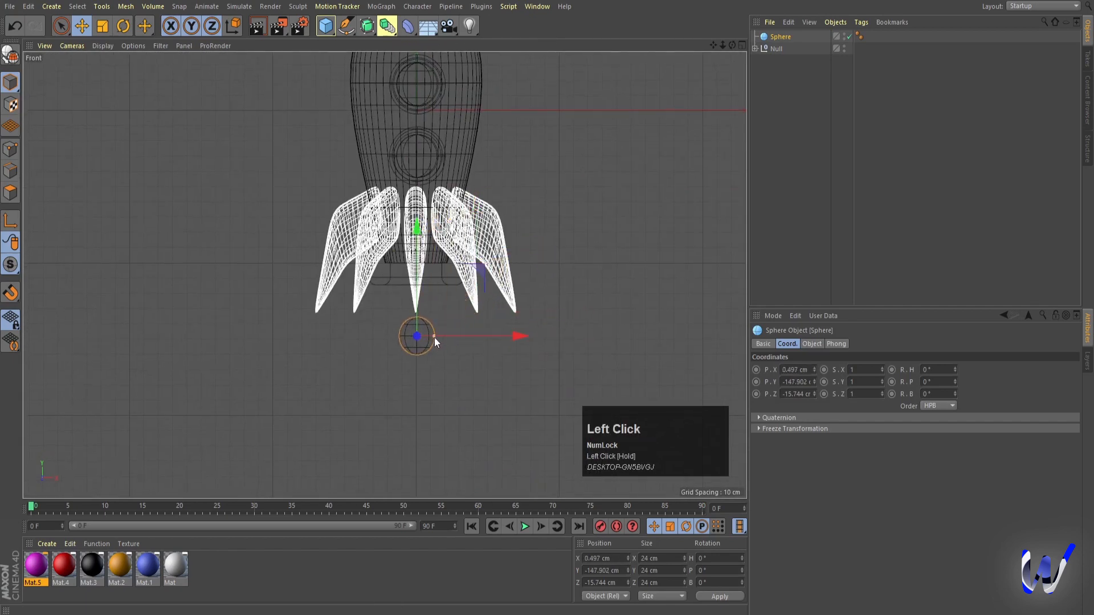
{"action": "left_click_drag", "start_coordinate": [437, 337], "coordinate": [446, 336]}
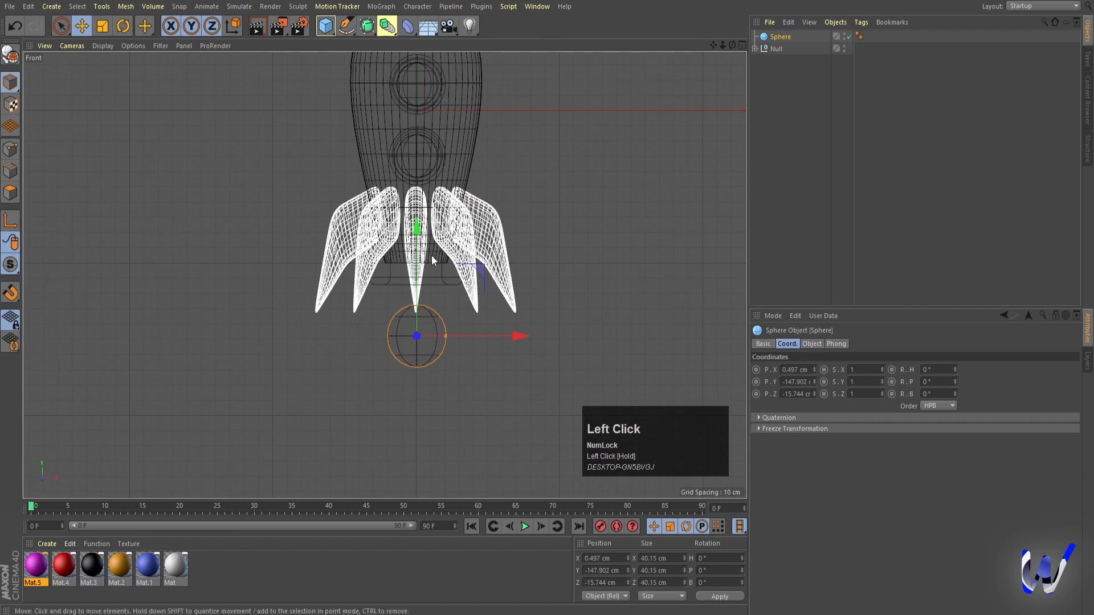
Duplicate the sphere downward, enlarge the copy to about 71 cm across and offset it to about -28 cm in X
{"action": "left_click", "coordinate": [418, 232], "text": "ctrl"}
{"action": "left_click_drag", "start_coordinate": [421, 236], "coordinate": [422, 298], "text": "ctrl"}
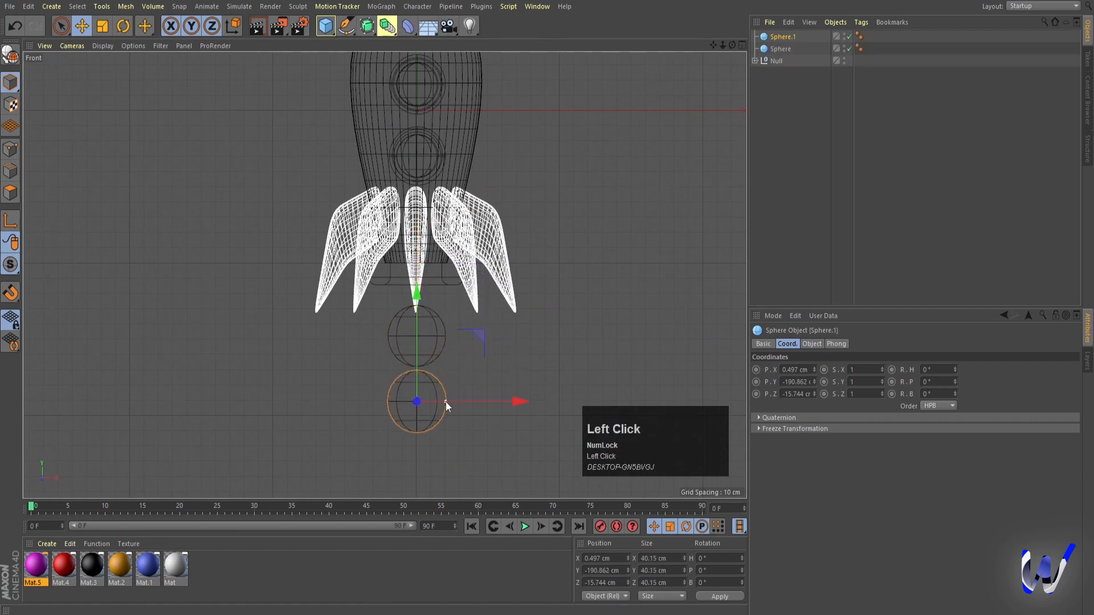
{"action": "left_click_drag", "start_coordinate": [445, 402], "coordinate": [471, 401]}
Hide the null containing the rocket in both the viewport and renders, leaving only the spheres showing
{"action": "middle_click", "coordinate": [515, 308]}
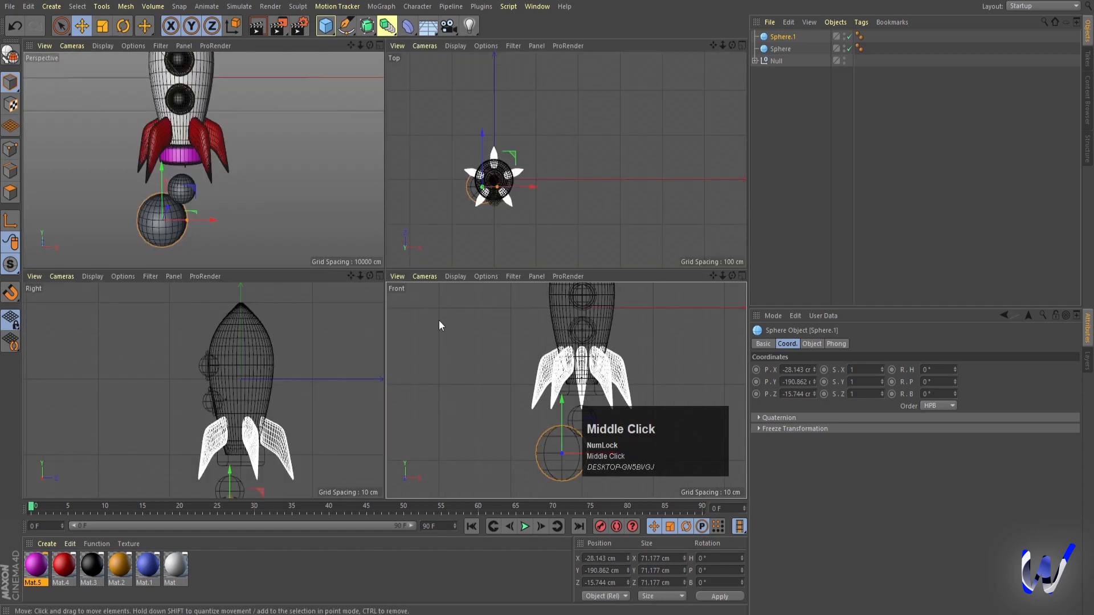
{"action": "middle_click", "coordinate": [285, 179]}
{"action": "left_click", "coordinate": [844, 61], "text": "alt"}
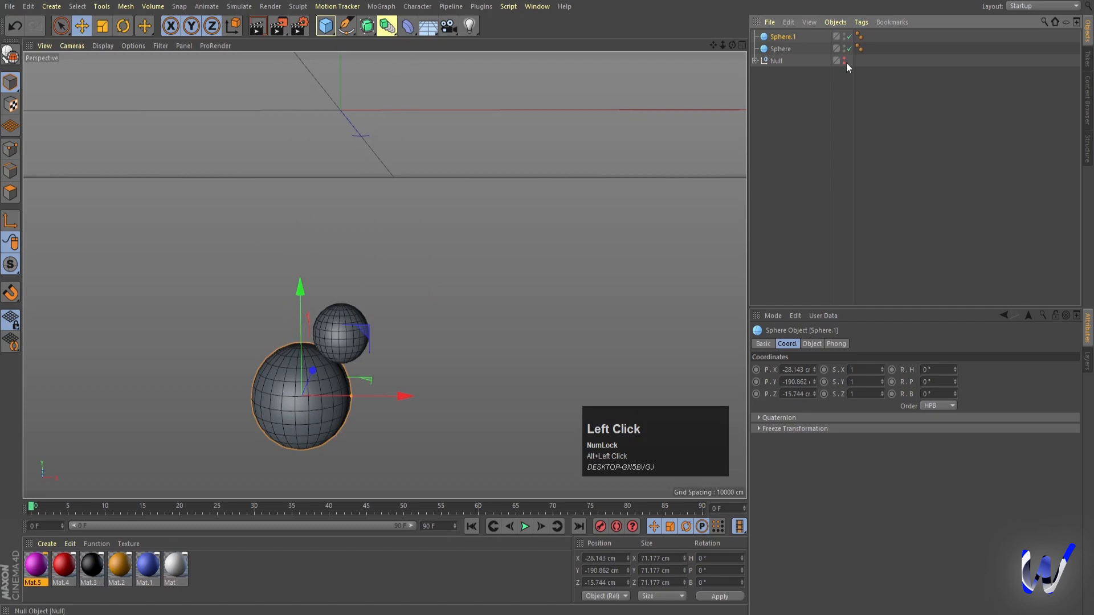
In the top view, add a smaller sphere copy behind the cluster and another about 68 cm across on its positive X side
{"action": "middle_click", "coordinate": [528, 223]}
{"action": "middle_click", "coordinate": [528, 223]}
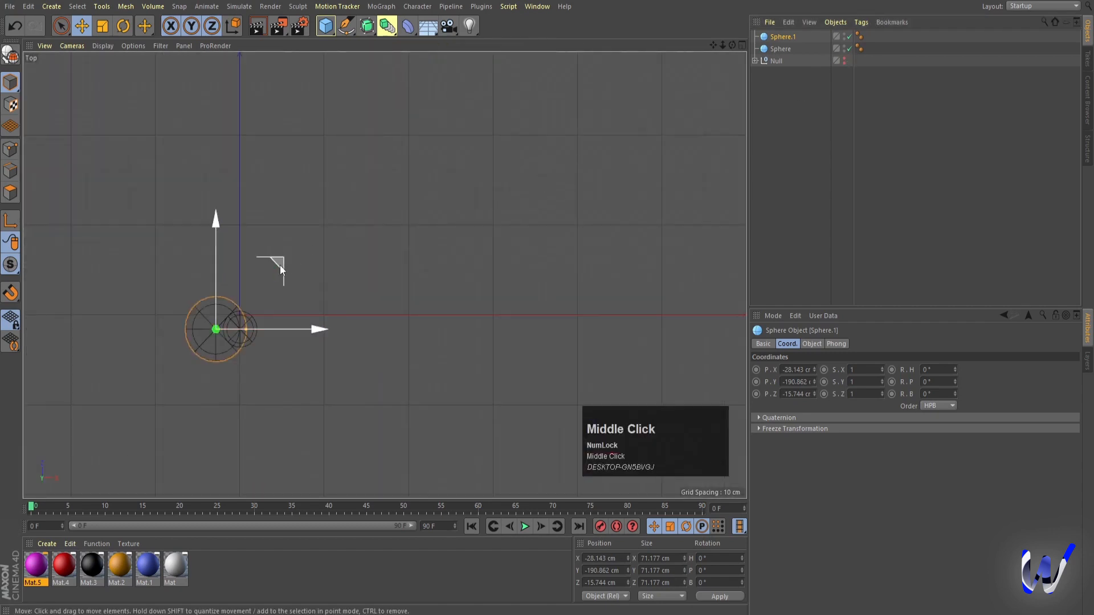
{"action": "left_click_drag", "start_coordinate": [280, 265], "coordinate": [320, 229], "text": "ctrl"}
{"action": "left_click_drag", "start_coordinate": [286, 293], "coordinate": [276, 292]}
{"action": "left_click_drag", "start_coordinate": [320, 230], "coordinate": [333, 264]}
{"action": "left_click_drag", "start_coordinate": [288, 328], "coordinate": [298, 330]}
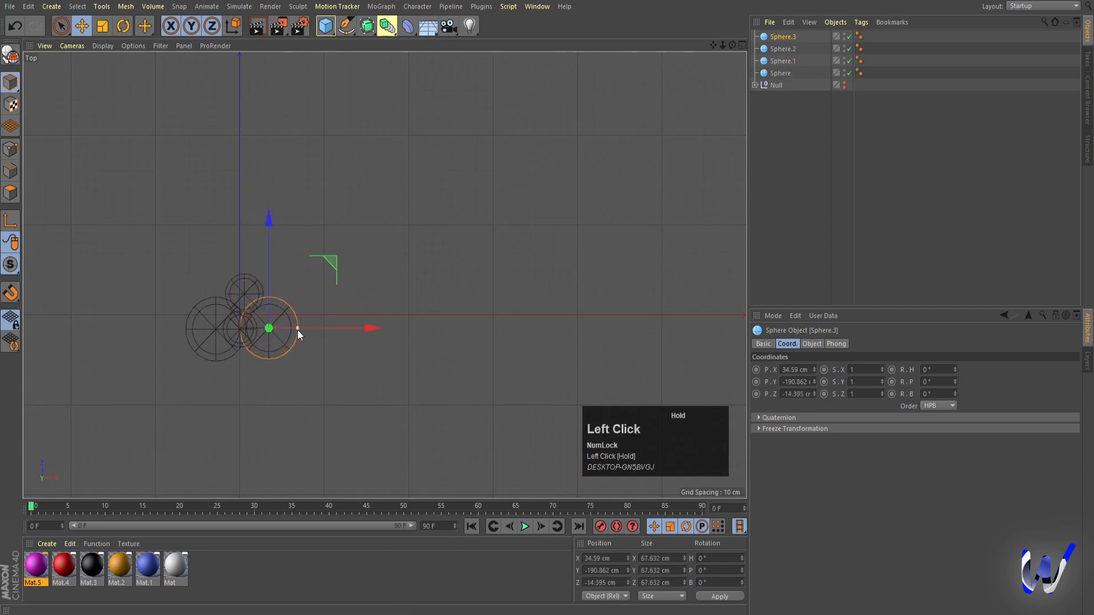
Duplicate the last sphere to the cluster's front, shrink the copy to about 53 cm across and raise it to about -182 cm in Y
{"action": "left_click_drag", "start_coordinate": [340, 265], "coordinate": [312, 293], "text": "ctrl"}
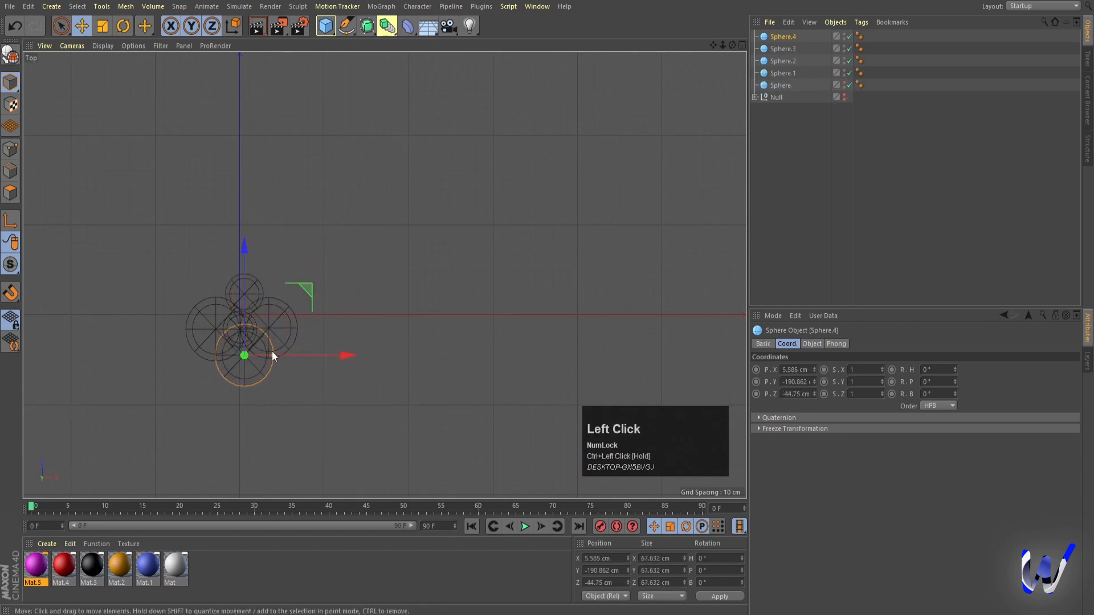
{"action": "left_click_drag", "start_coordinate": [272, 352], "coordinate": [267, 354]}
{"action": "middle_click", "coordinate": [342, 319]}
{"action": "middle_click", "coordinate": [252, 224]}
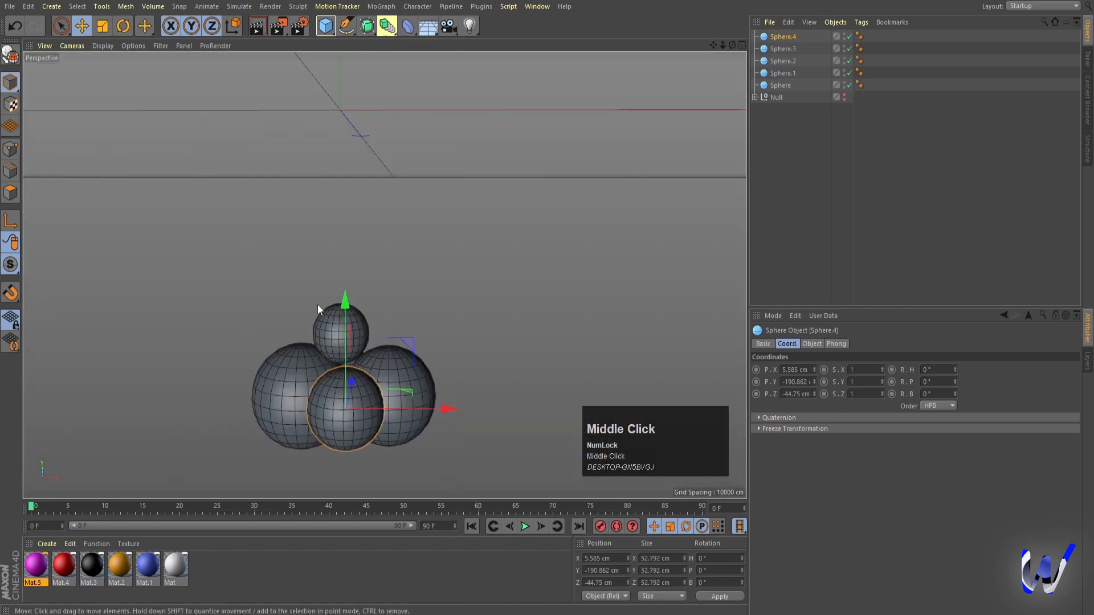
{"action": "left_click_drag", "start_coordinate": [345, 302], "coordinate": [435, 357]}
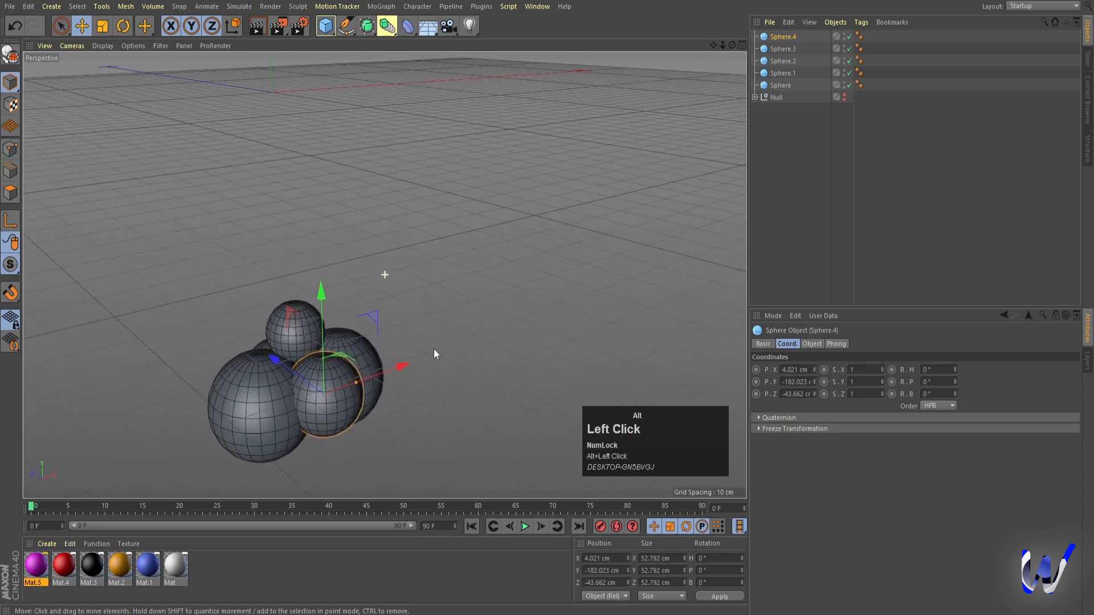
{"action": "left_click", "coordinate": [868, 131]}
Add a Volume Builder and a Volume Mesher to the scene
{"action": "left_click", "coordinate": [152, 7]}
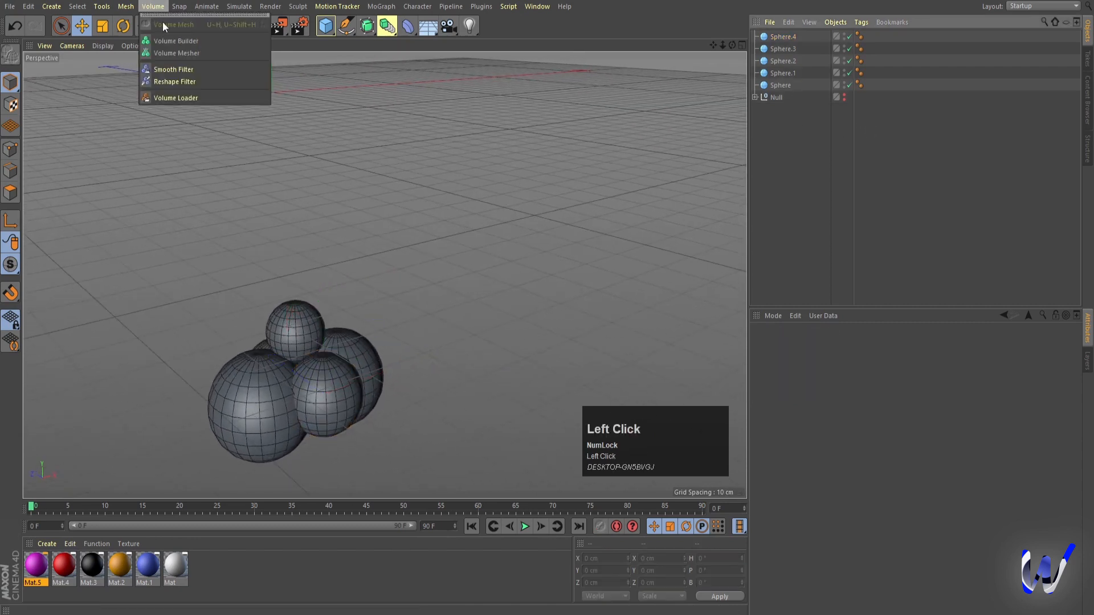
{"action": "left_click", "coordinate": [174, 42]}
{"action": "left_click", "coordinate": [152, 6]}
{"action": "left_click", "coordinate": [175, 52]}
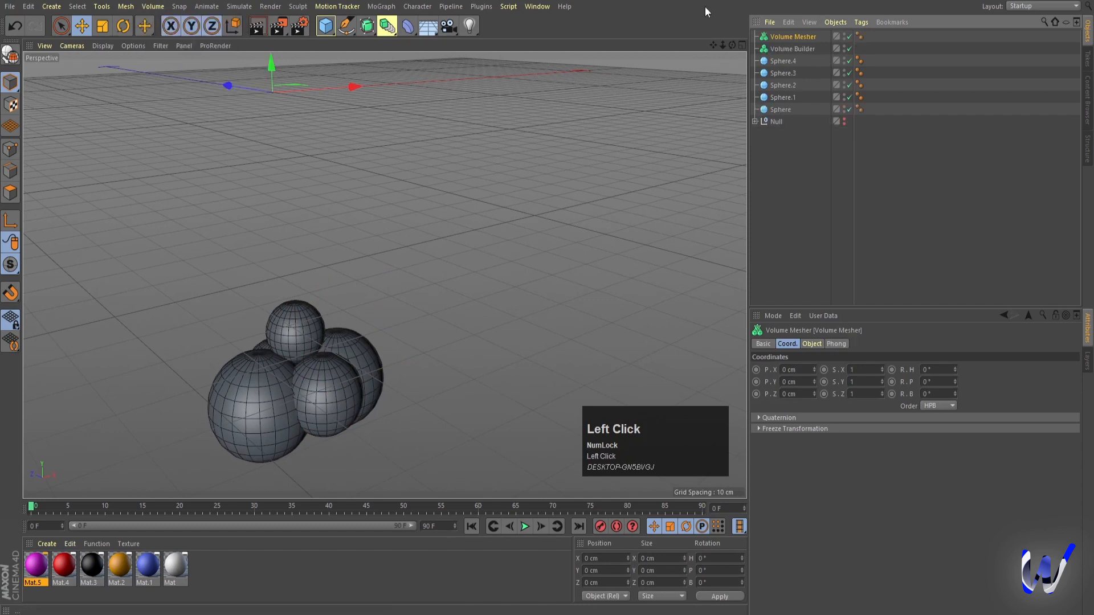
Nest the Volume Builder inside the Volume Mesher and place all five spheres inside the Volume Builder
{"action": "left_click", "coordinate": [797, 49]}
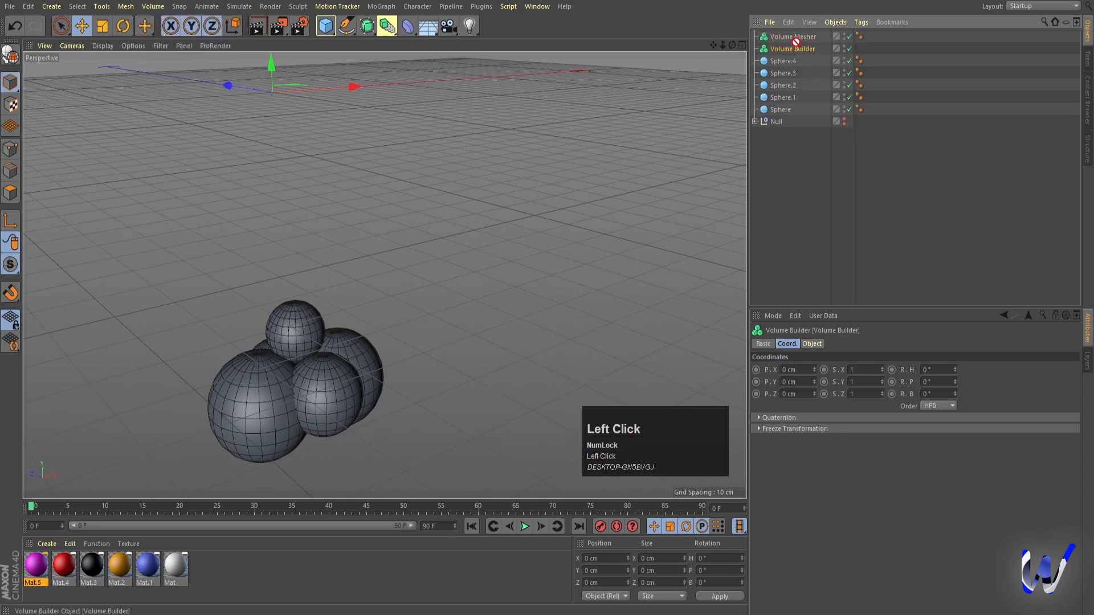
{"action": "left_click", "coordinate": [791, 59]}
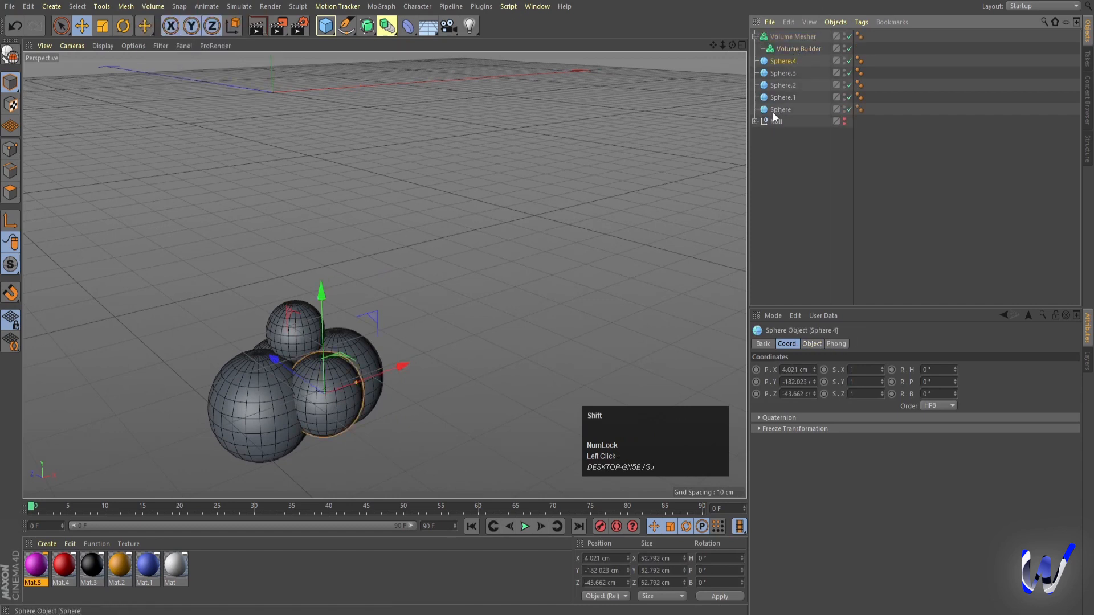
{"action": "left_click", "coordinate": [775, 114], "text": "shift"}
{"action": "left_click_drag", "start_coordinate": [786, 49], "coordinate": [786, 49]}
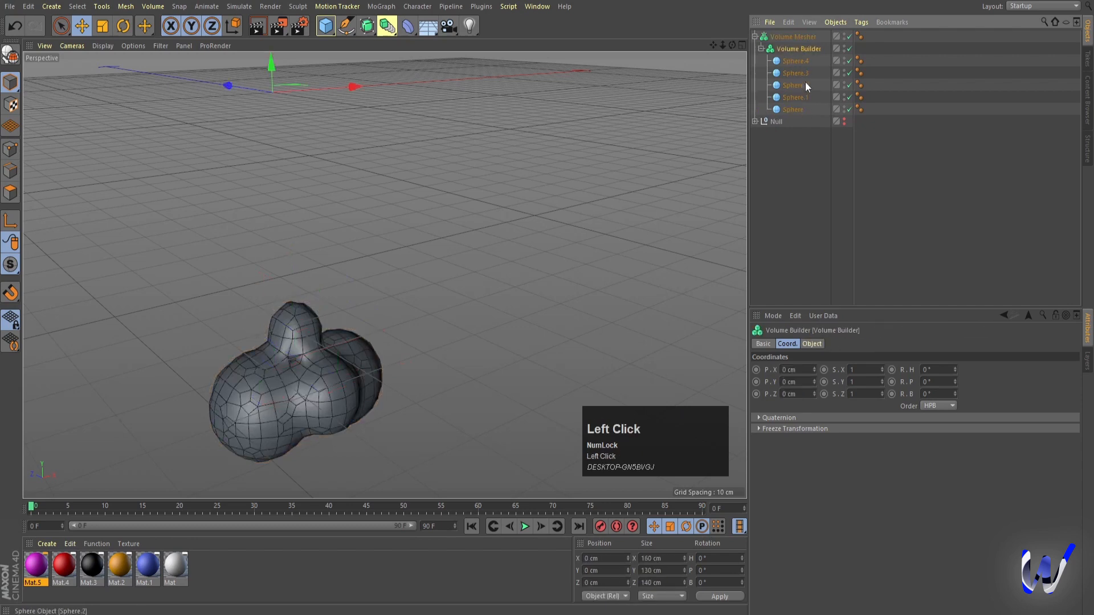
Add a Smooth Layer and a Reshape Layer to the Volume Builder's object list
{"action": "left_click", "coordinate": [812, 344]}
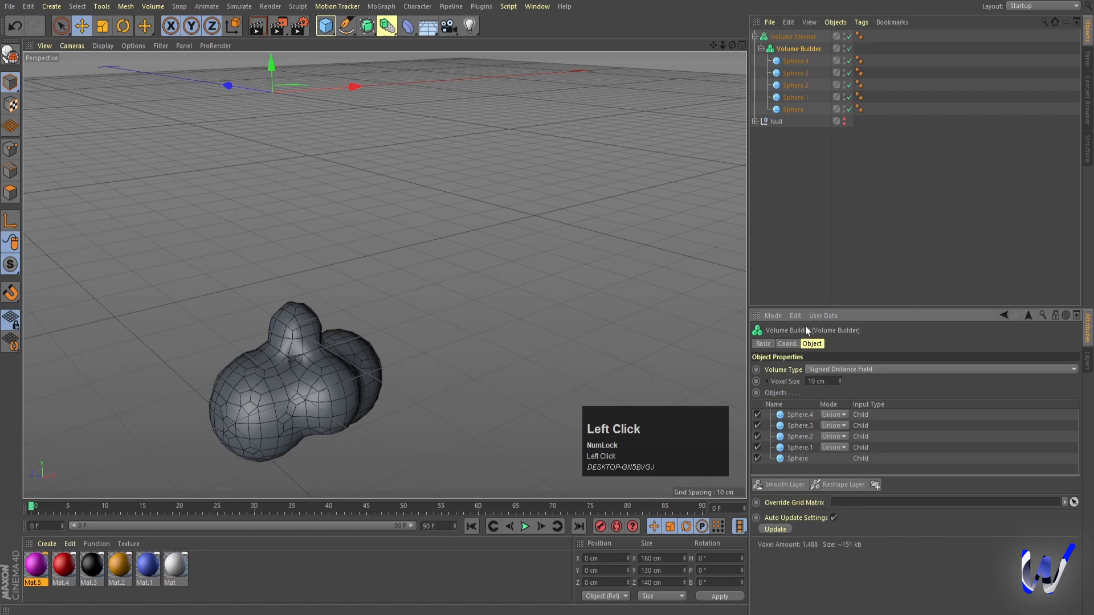
{"action": "left_click", "coordinate": [798, 483]}
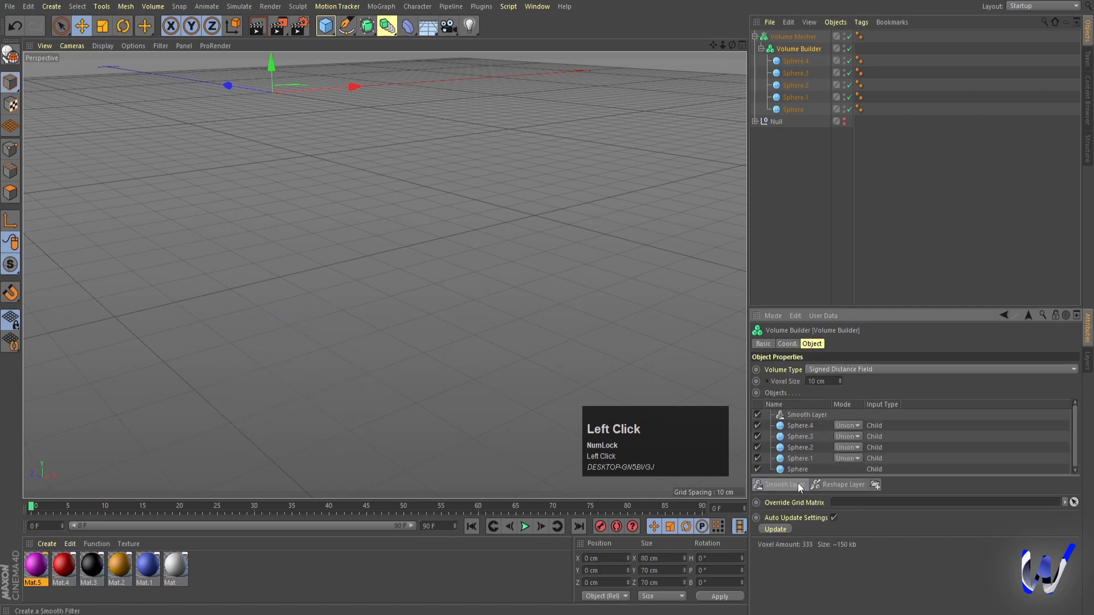
{"action": "left_click", "coordinate": [835, 485]}
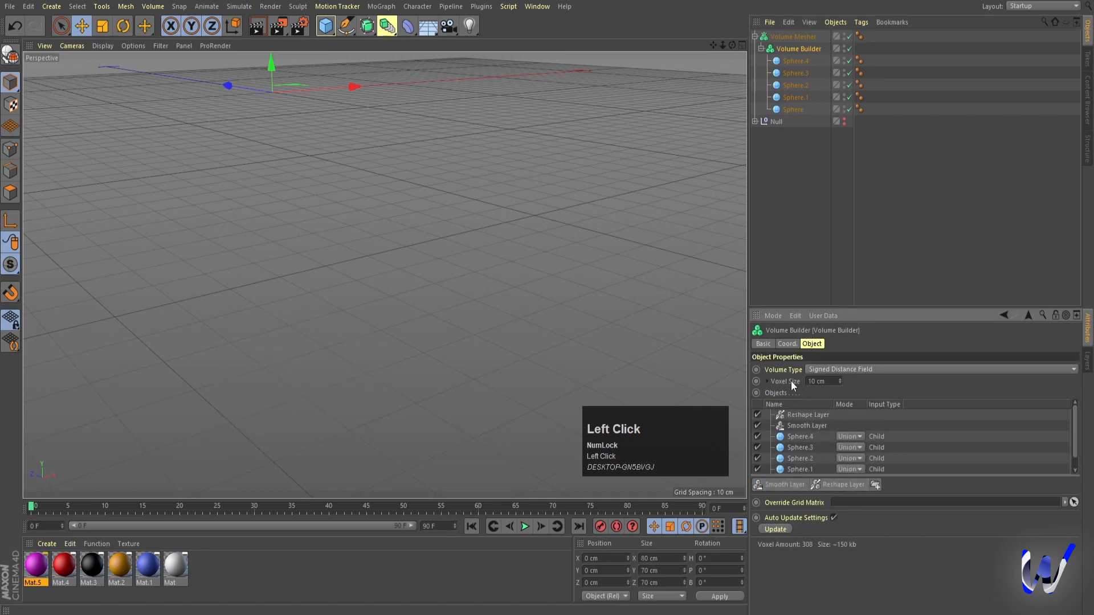
Set the Volume Builder's voxel size to 4 cm, refine it to 3 cm, and collapse the Volume Mesher hierarchy
{"action": "left_click", "coordinate": [825, 381]}
{"action": "type", "text": "4"}
{"action": "key", "text": "Return"}
{"action": "left_click", "coordinate": [821, 381]}
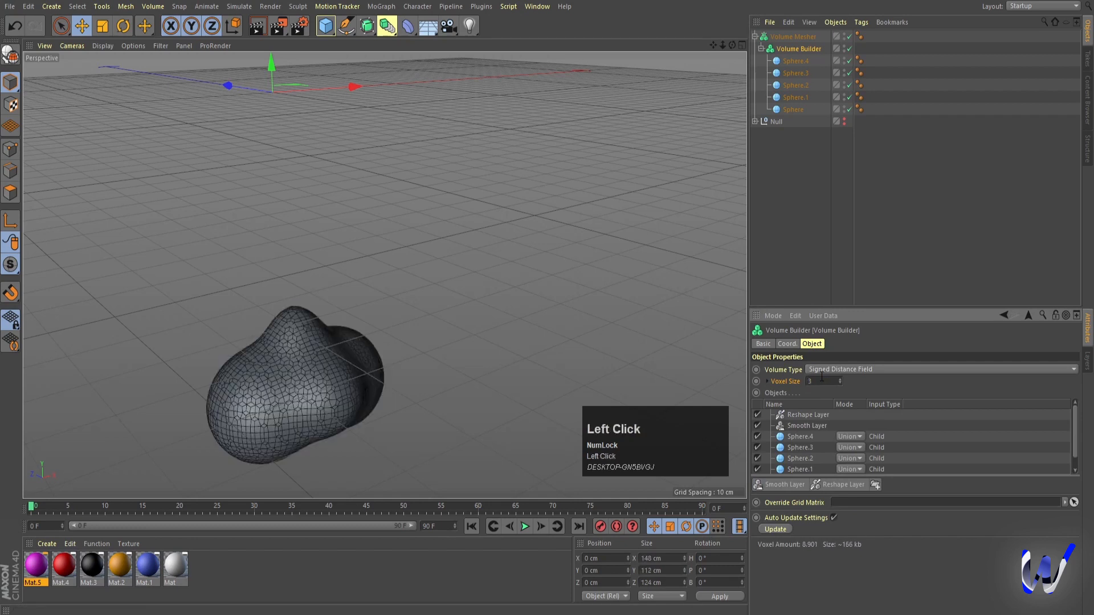
{"action": "key", "text": "Return"}
{"action": "left_click", "coordinate": [855, 257]}
{"action": "left_click_drag", "start_coordinate": [411, 428], "coordinate": [450, 367], "text": "alt"}
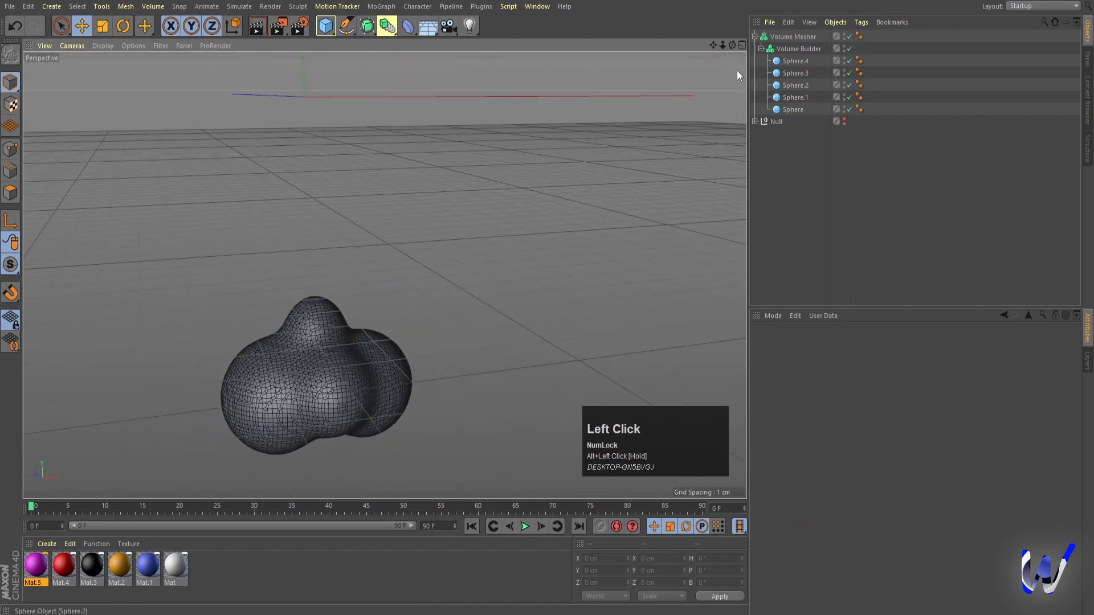
{"action": "left_click", "coordinate": [755, 37]}
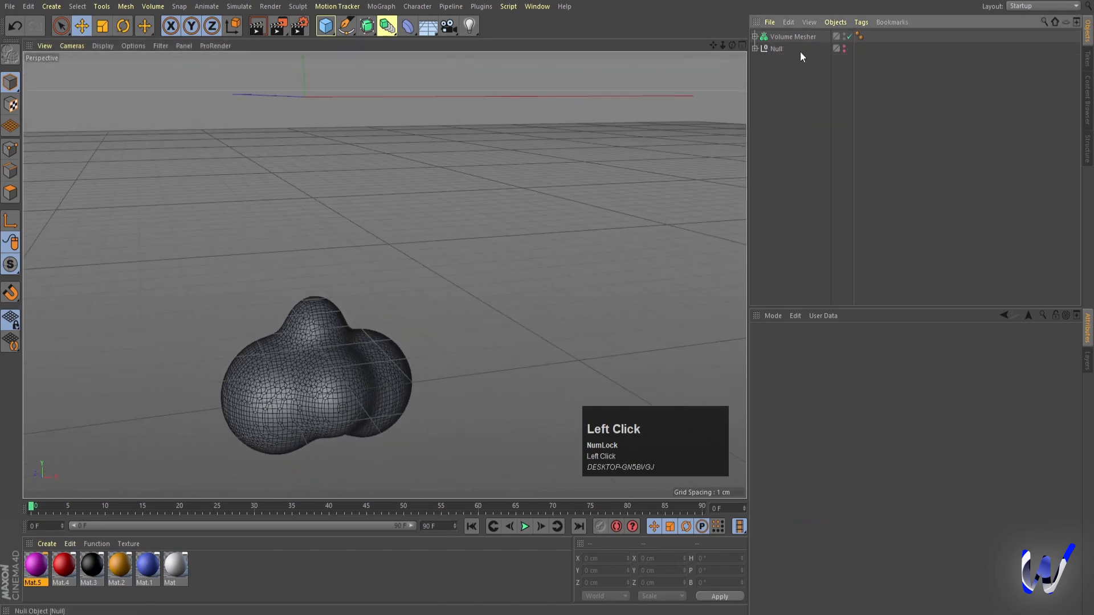
Make the rocket group visible again and raise the Volume Mesher cloud about 6.7 cm toward the rocket's nozzle
{"action": "left_click", "coordinate": [844, 52], "text": "alt"}
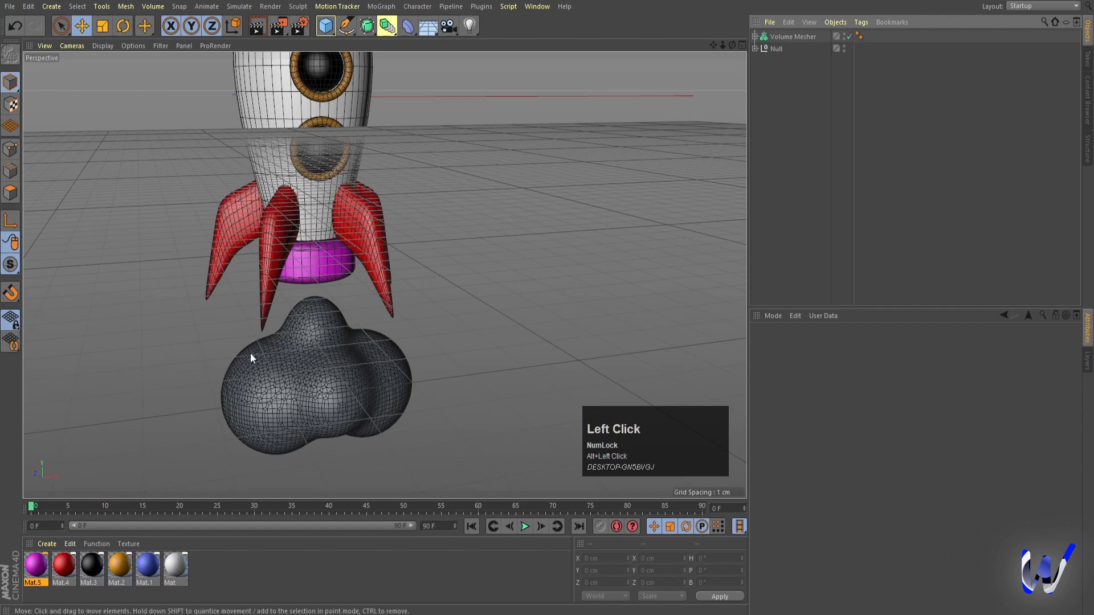
{"action": "scroll", "coordinate": [251, 358], "scroll_direction": "down", "scroll_amount": 3}
{"action": "left_click", "coordinate": [785, 37]}
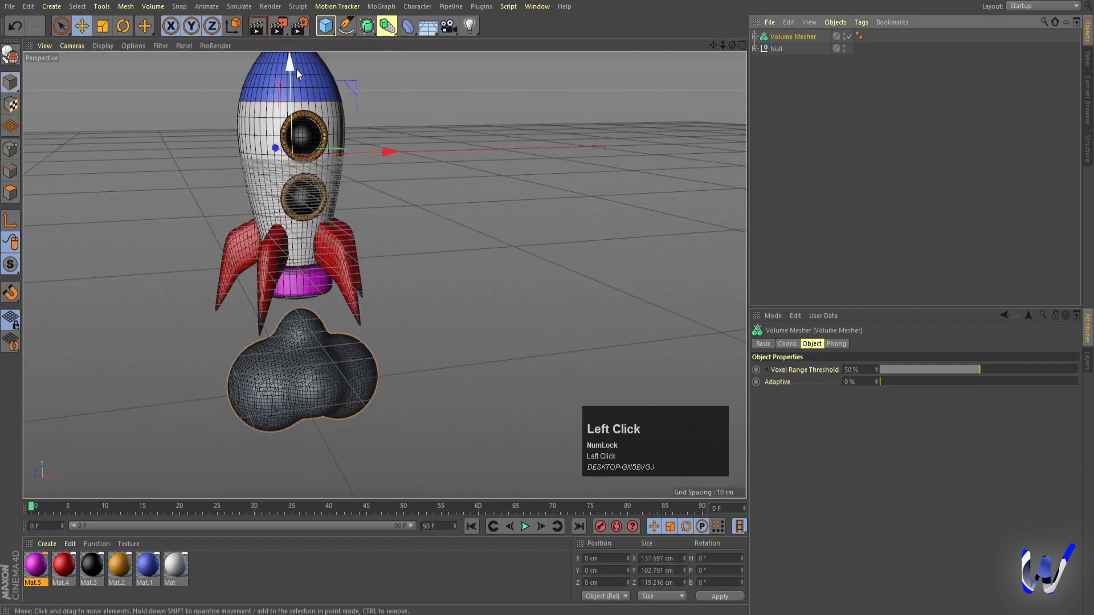
{"action": "left_click_drag", "start_coordinate": [296, 70], "coordinate": [293, 57]}
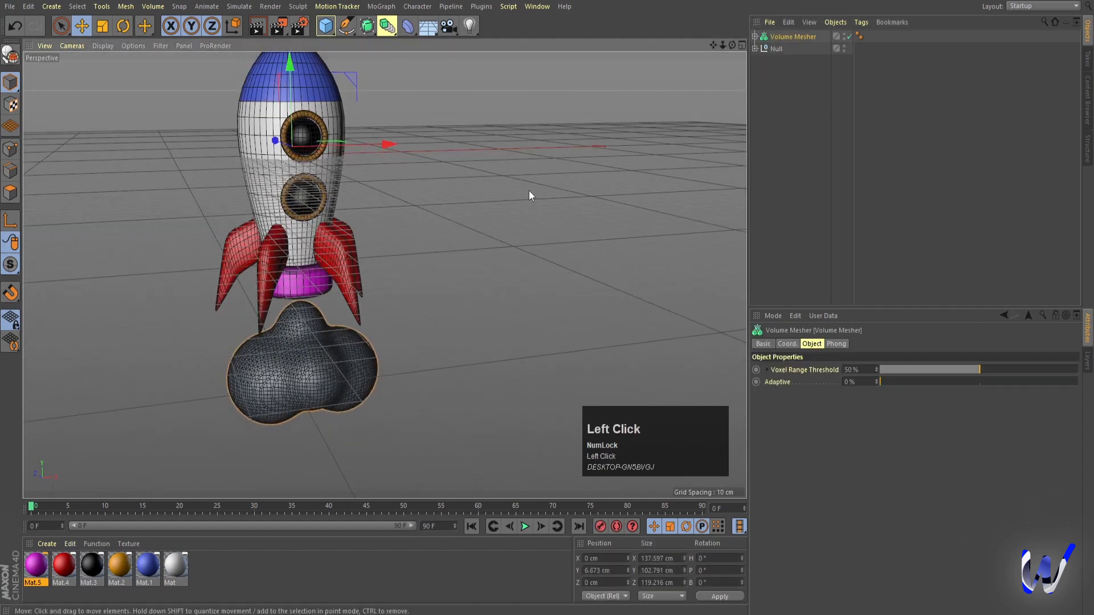
{"action": "left_click", "coordinate": [529, 190]}
{"action": "middle_click_drag", "start_coordinate": [450, 286], "coordinate": [486, 337], "text": "alt"}
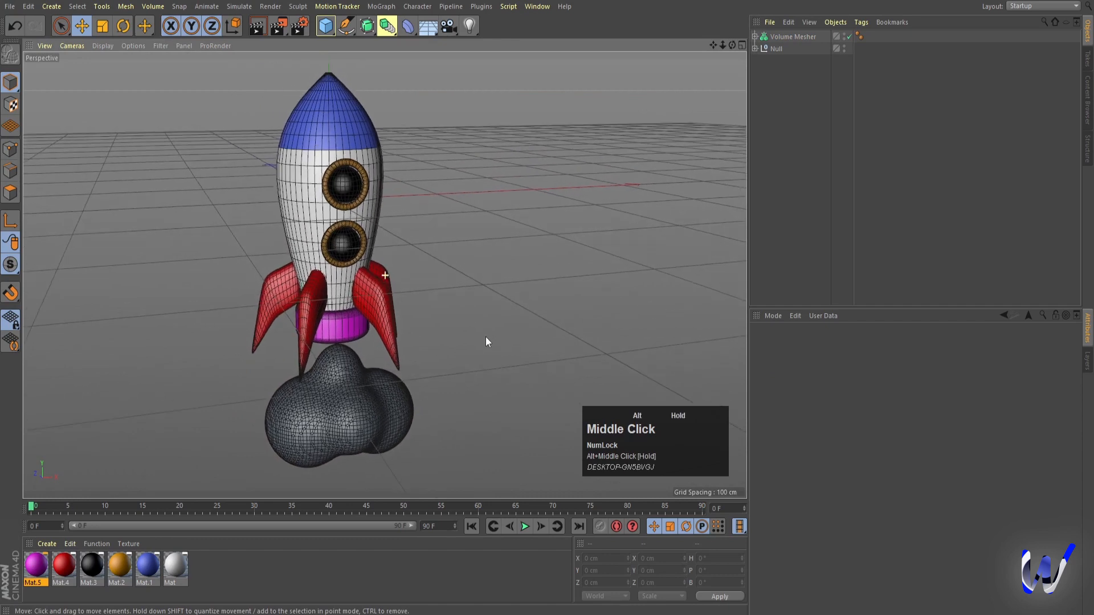
Create a new default material, apply it to the smoke cloud, and render a preview of the view
{"action": "double_click", "coordinate": [254, 580]}
{"action": "left_click_drag", "start_coordinate": [273, 442], "coordinate": [333, 413]}
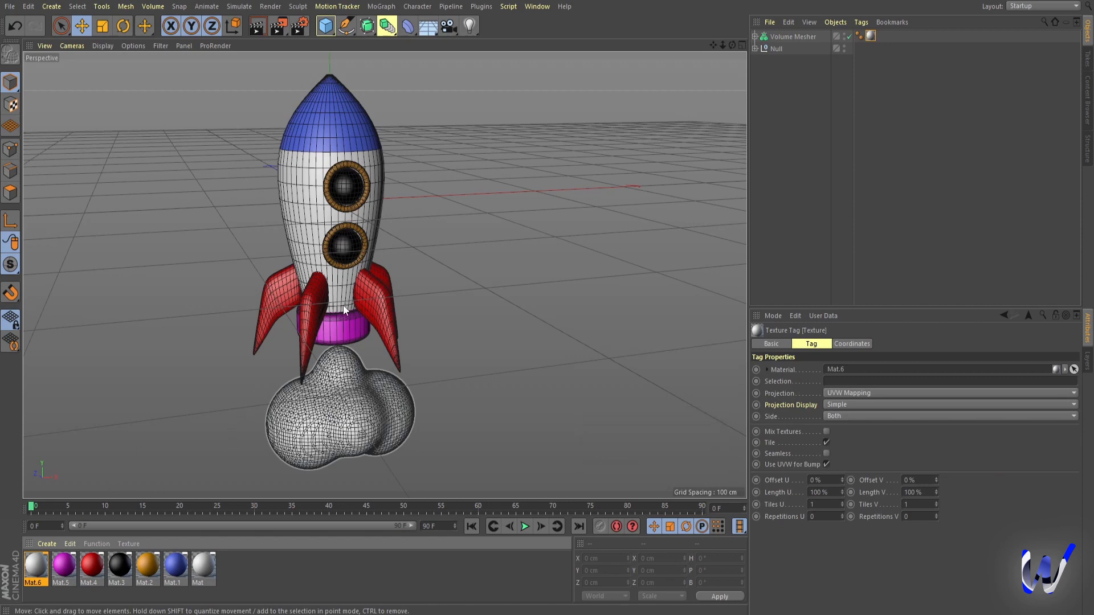
{"action": "key", "text": "ctrl+r"}
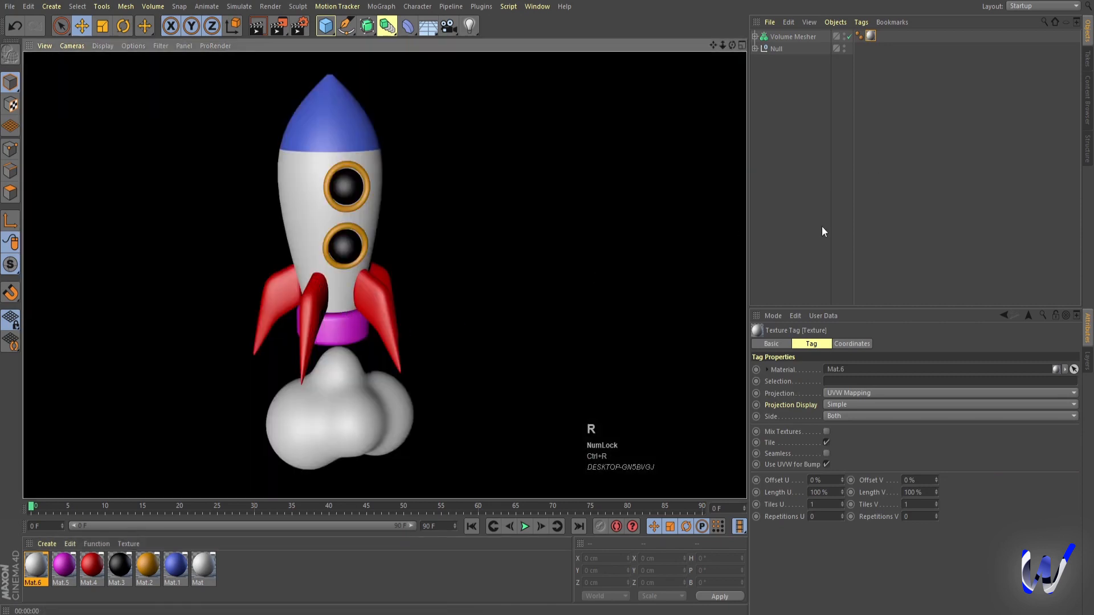
{"action": "left_click", "coordinate": [840, 143]}
Place the Volume Mesher inside the rocket's Null group, rename the group "rockett", and collapse its hierarchy
{"action": "left_click", "coordinate": [782, 38]}
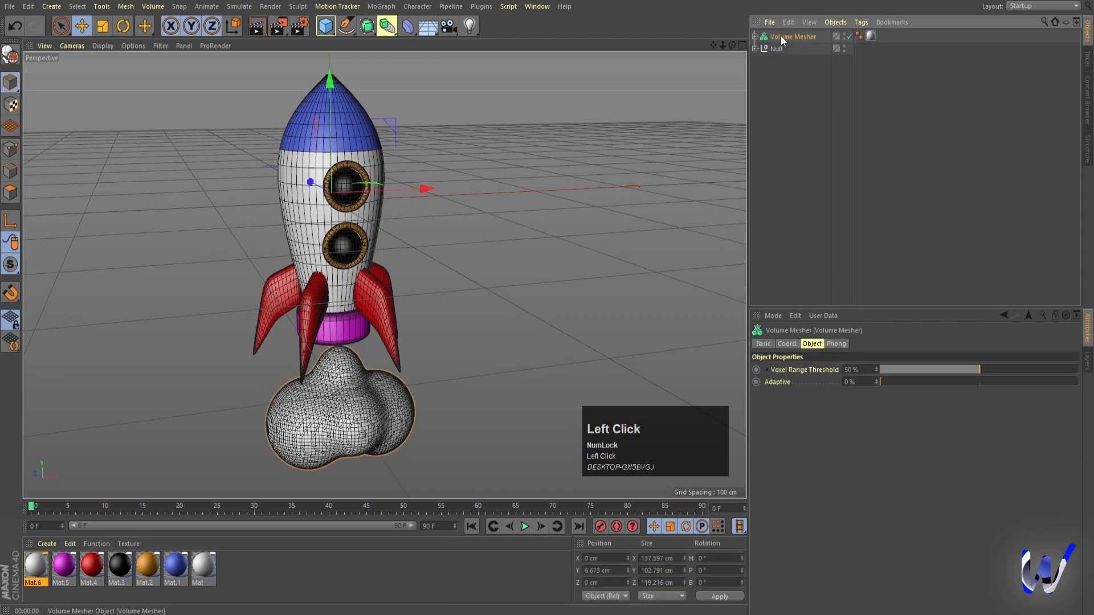
{"action": "left_click_drag", "start_coordinate": [780, 46], "coordinate": [785, 47]}
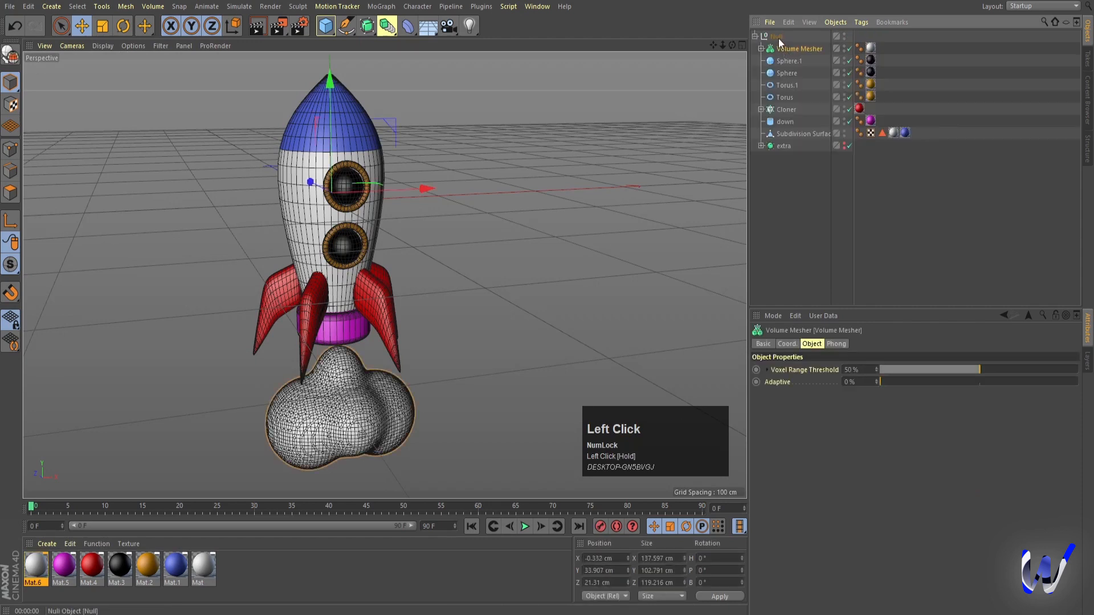
{"action": "double_click", "coordinate": [778, 37]}
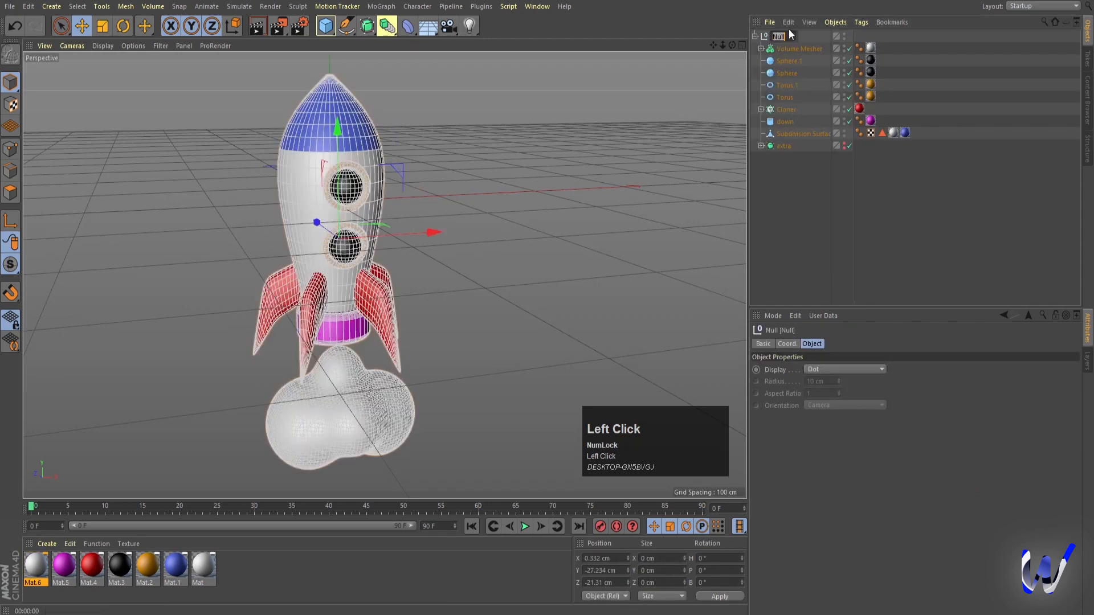
{"action": "type", "text": "rockett"}
{"action": "key", "text": "Return"}
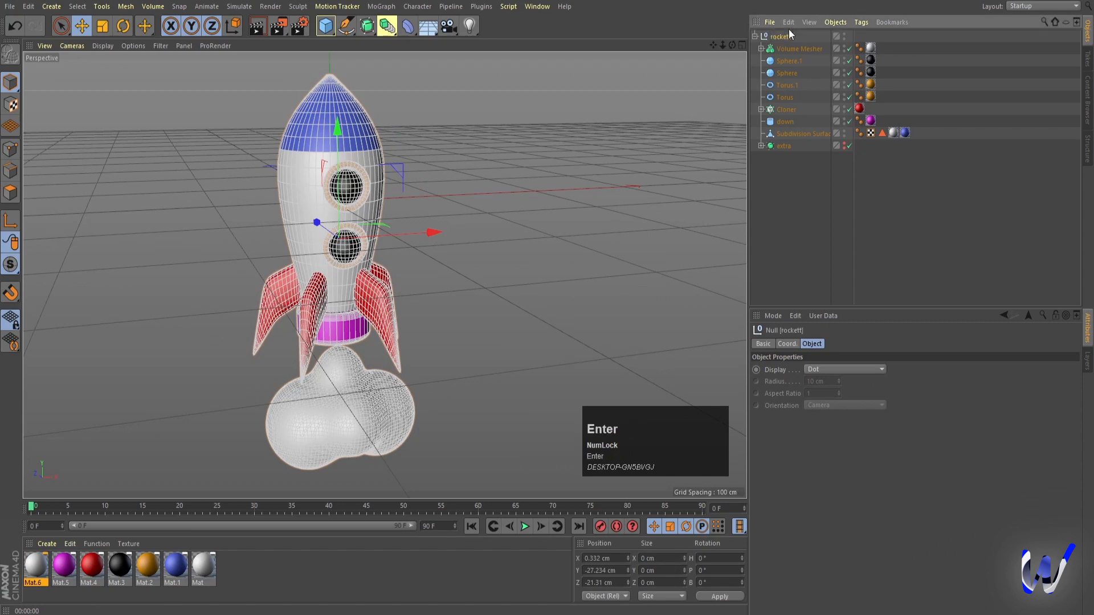
{"action": "left_click", "coordinate": [756, 37]}
{"action": "left_click_drag", "start_coordinate": [526, 149], "coordinate": [452, 322], "text": "alt"}
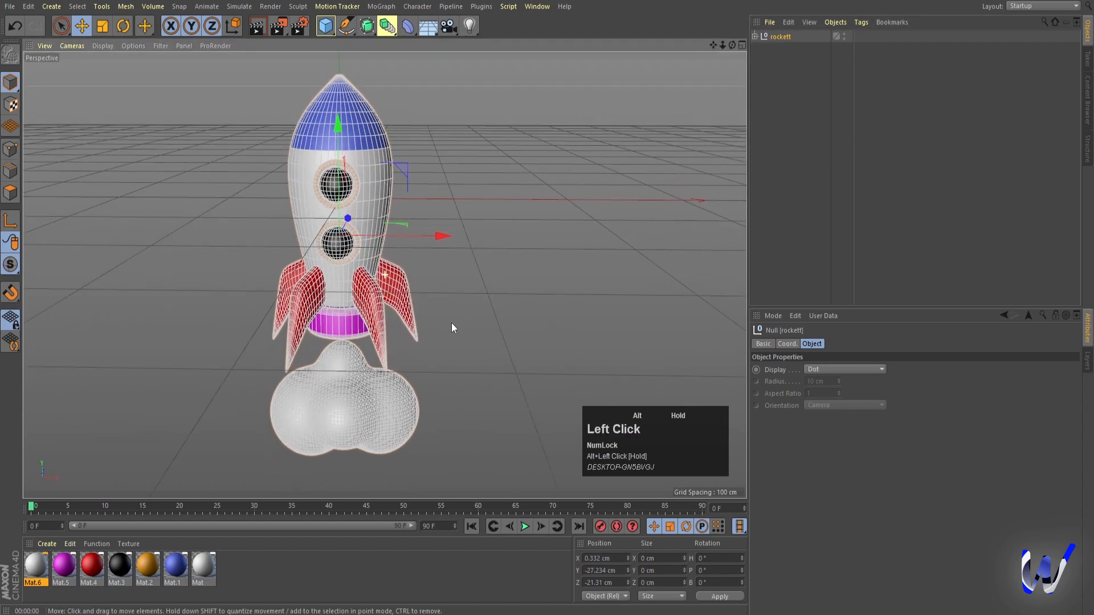
{"action": "left_click", "coordinate": [808, 130]}
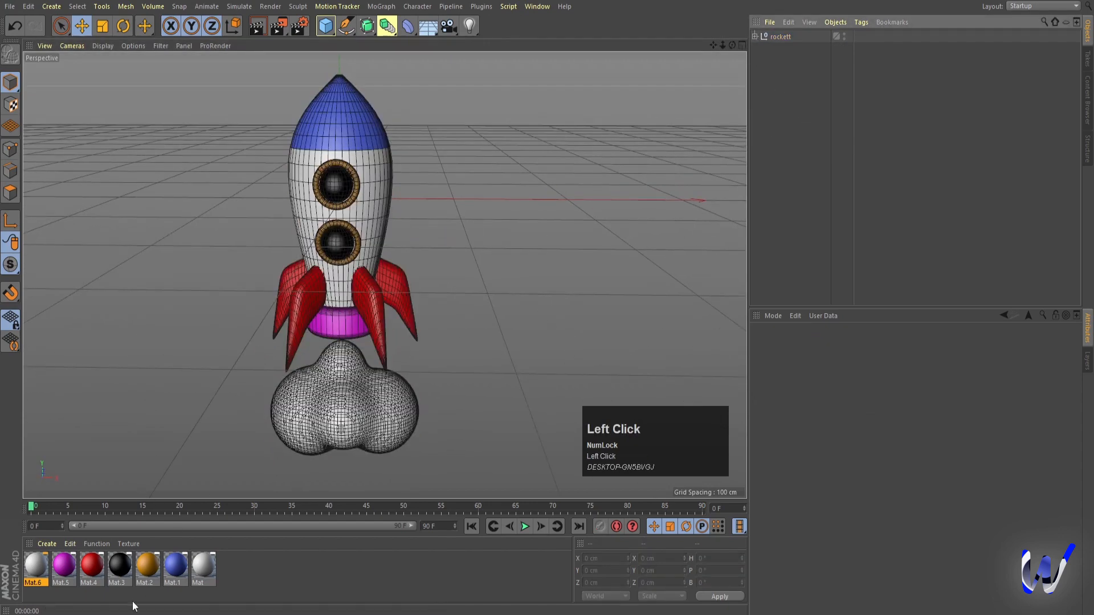
Try to tilt the rockett group to a pitch of about -14.8°, and undo the rotation
{"action": "left_click", "coordinate": [778, 36]}
{"action": "key", "text": "r"}
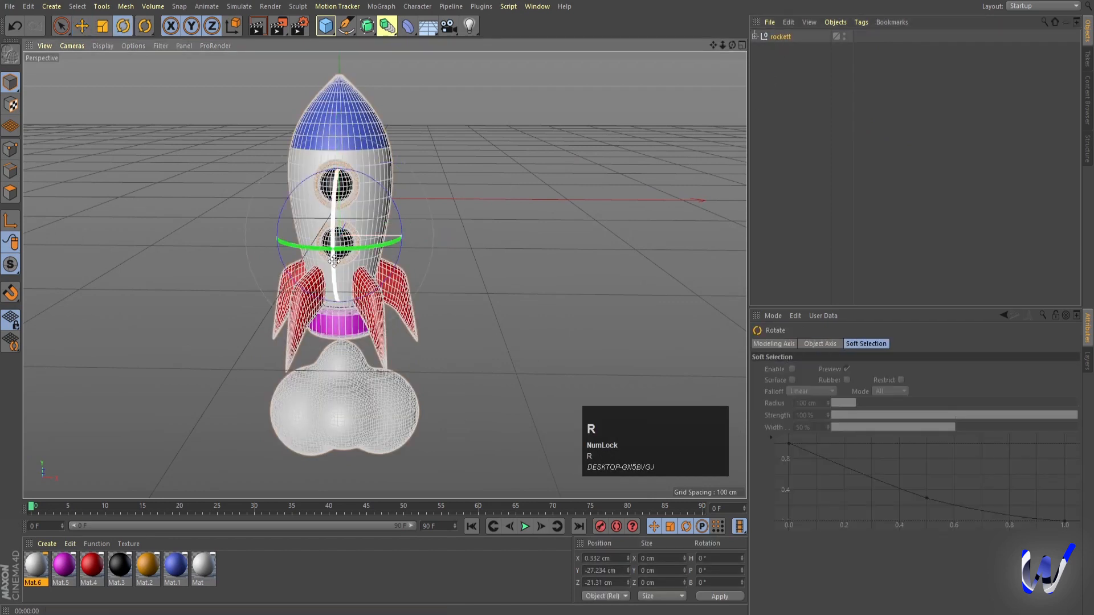
{"action": "left_click_drag", "start_coordinate": [334, 273], "coordinate": [330, 246]}
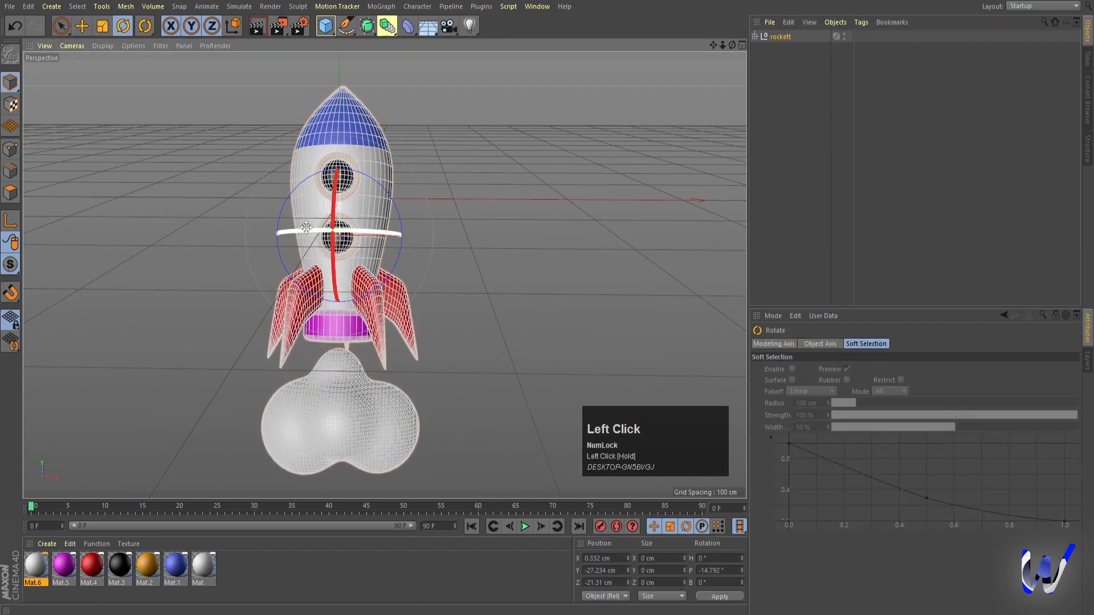
{"action": "mouse_move", "coordinate": [393, 200]}
{"action": "left_mouse_down"}
{"action": "mouse_move", "coordinate": [376, 185]}
{"action": "mouse_move", "coordinate": [385, 198]}
{"action": "left_mouse_up"}
{"action": "key", "text": "ctrl+z"}
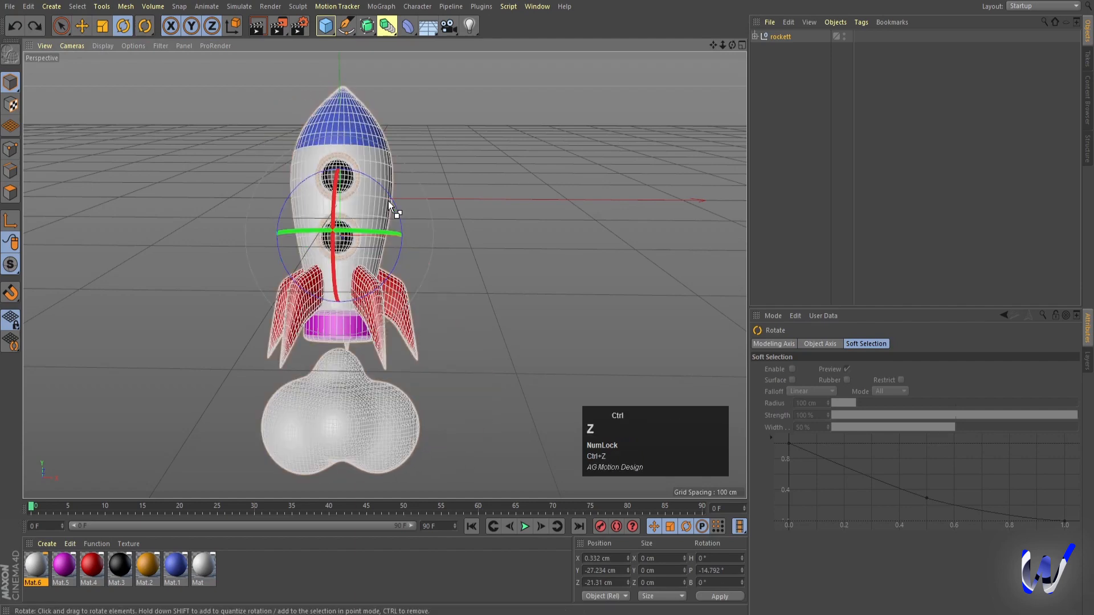
{"action": "key", "text": "ctrl+z"}
Add a camera framing the front of the rocket and look through it
{"action": "middle_click_drag", "start_coordinate": [423, 285], "coordinate": [455, 287], "text": "alt"}
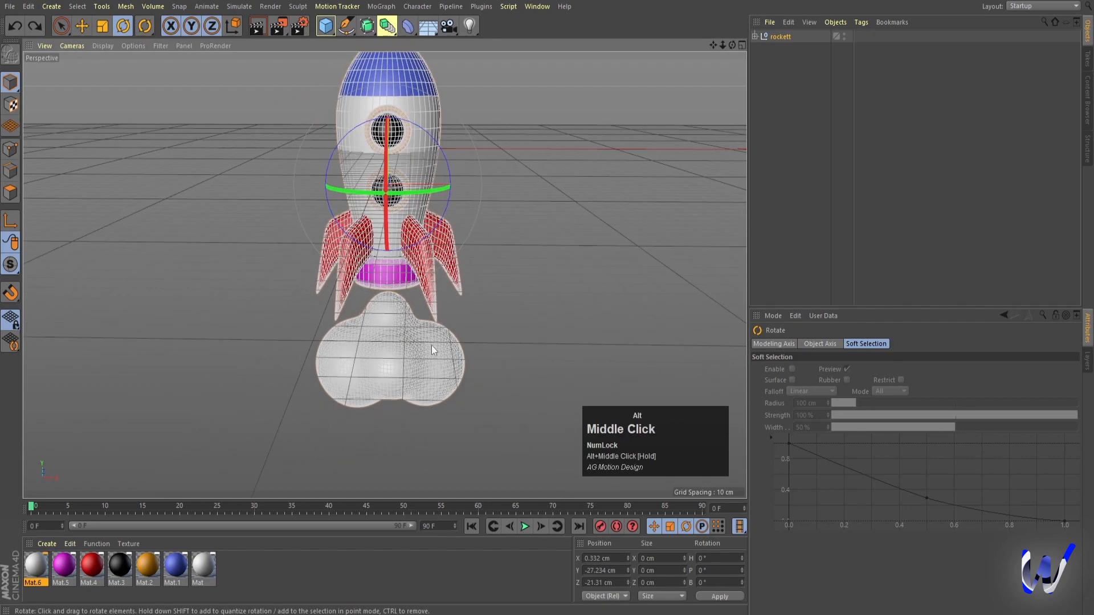
{"action": "left_click_drag", "start_coordinate": [432, 345], "coordinate": [436, 313], "text": "alt"}
{"action": "middle_click_drag", "start_coordinate": [466, 266], "coordinate": [459, 305], "text": "alt"}
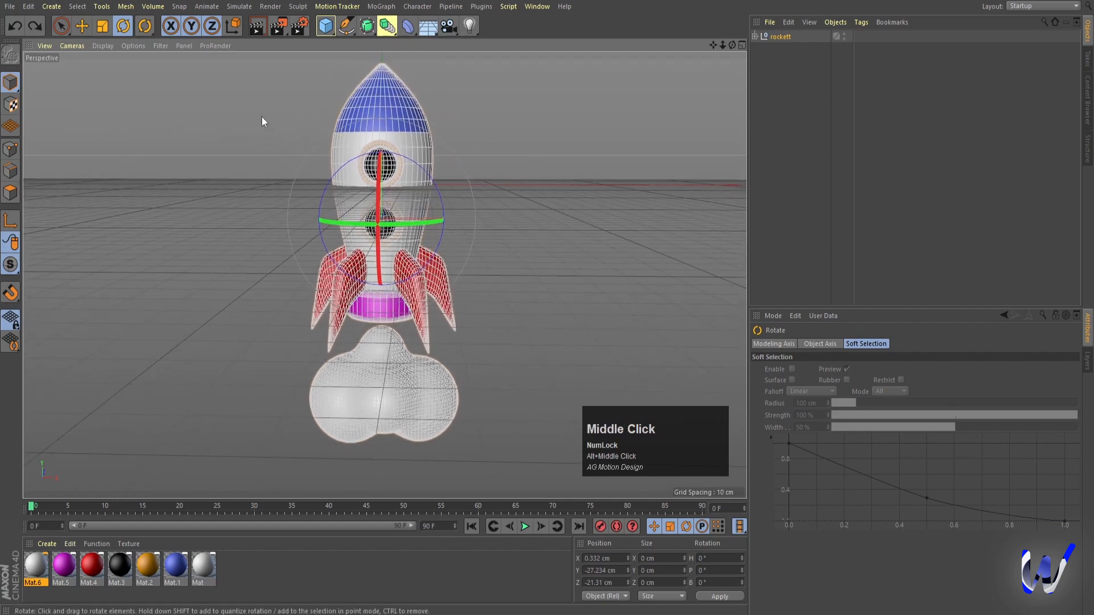
{"action": "left_click", "coordinate": [448, 26]}
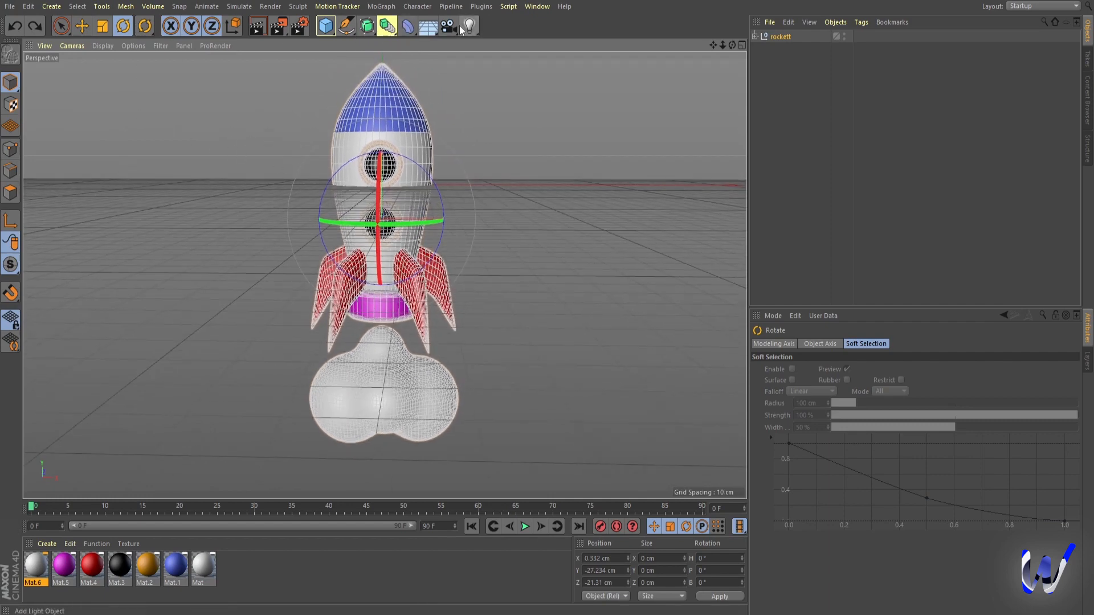
{"action": "left_click", "coordinate": [849, 36]}
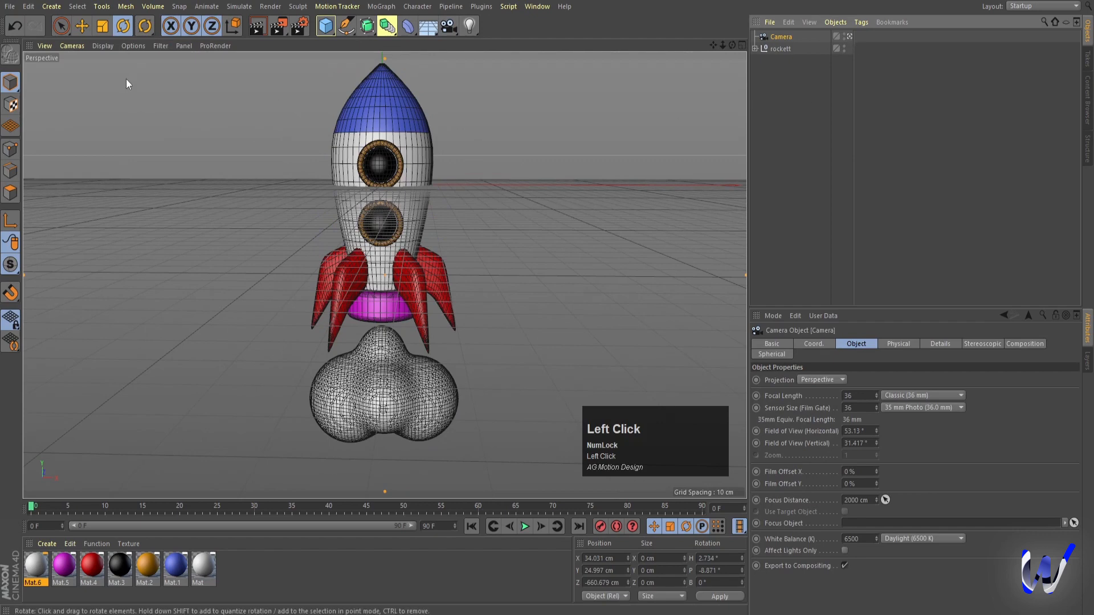
Switch the camera to Parallel projection and frame the rocket centered in a nearly straight front view
{"action": "left_click", "coordinate": [74, 46]}
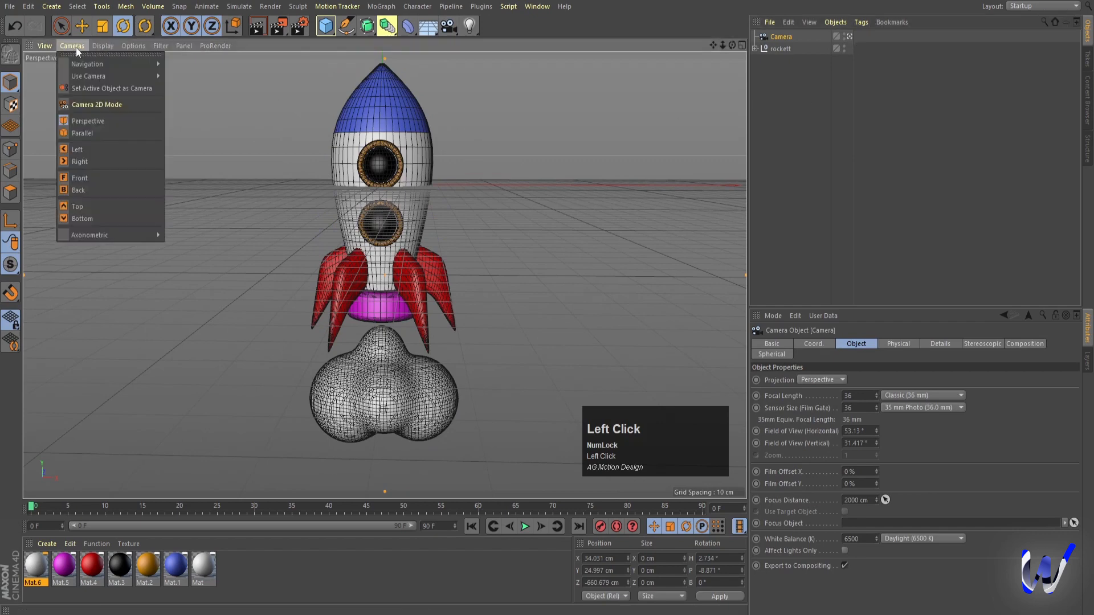
{"action": "left_click", "coordinate": [80, 134]}
{"action": "scroll", "coordinate": [353, 282], "scroll_direction": "up", "scroll_amount": 3}
{"action": "left_click_drag", "start_coordinate": [354, 282], "coordinate": [382, 316], "text": "alt"}
{"action": "middle_click_drag", "start_coordinate": [381, 317], "coordinate": [453, 266], "text": "alt"}
{"action": "right_click_drag", "start_coordinate": [452, 266], "coordinate": [423, 281], "text": "alt"}
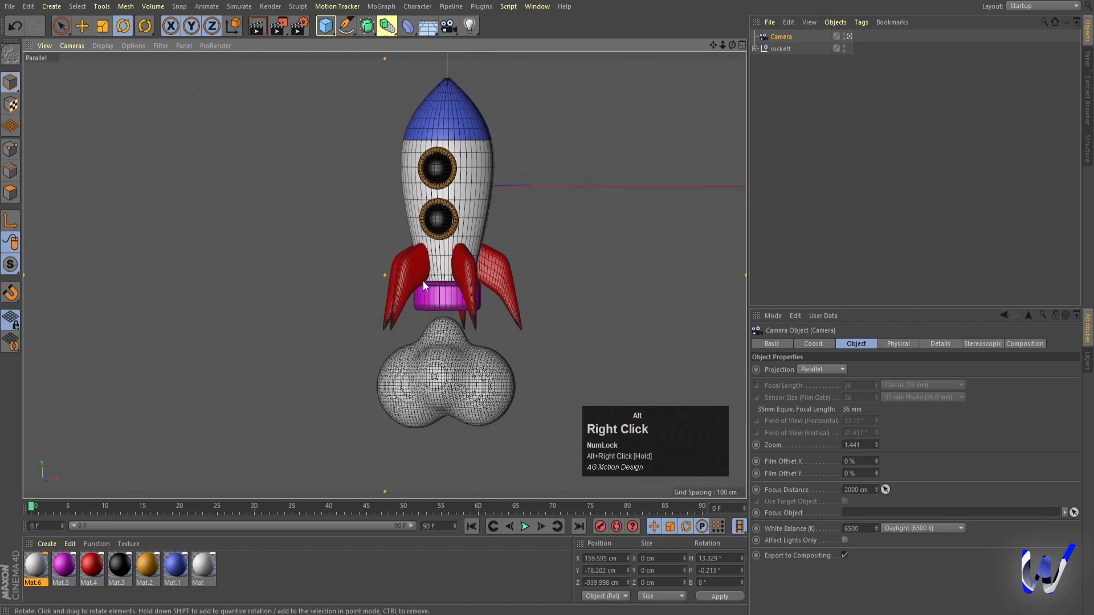
{"action": "left_click_drag", "start_coordinate": [423, 282], "coordinate": [447, 279], "text": "alt"}
{"action": "middle_click_drag", "start_coordinate": [447, 278], "coordinate": [392, 301], "text": "alt"}
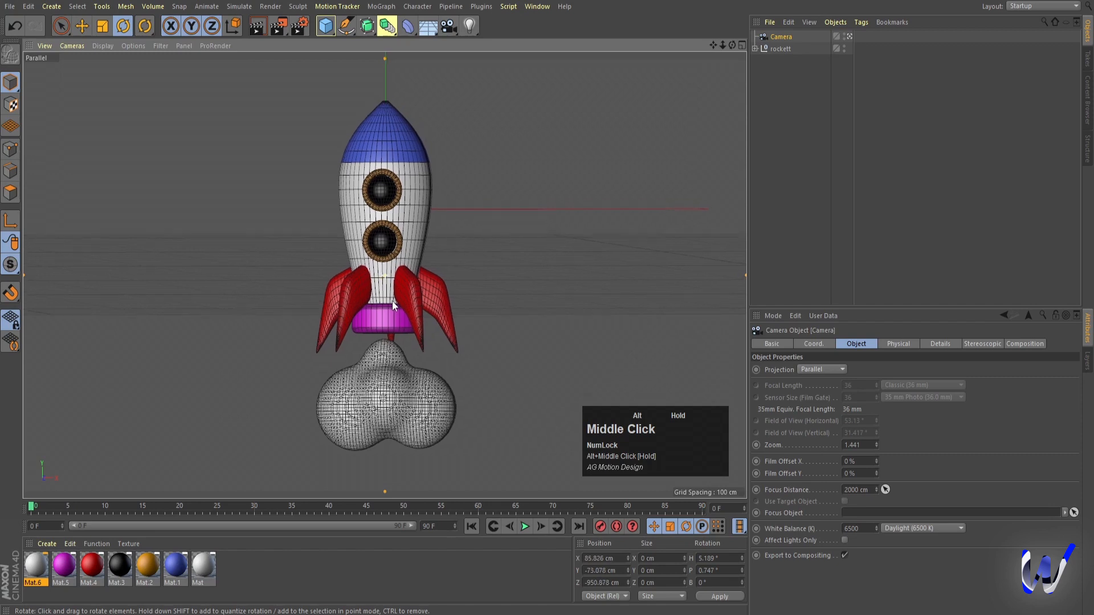
Deselect the camera and render a preview of the rocket through the parallel view
{"action": "left_click", "coordinate": [530, 118]}
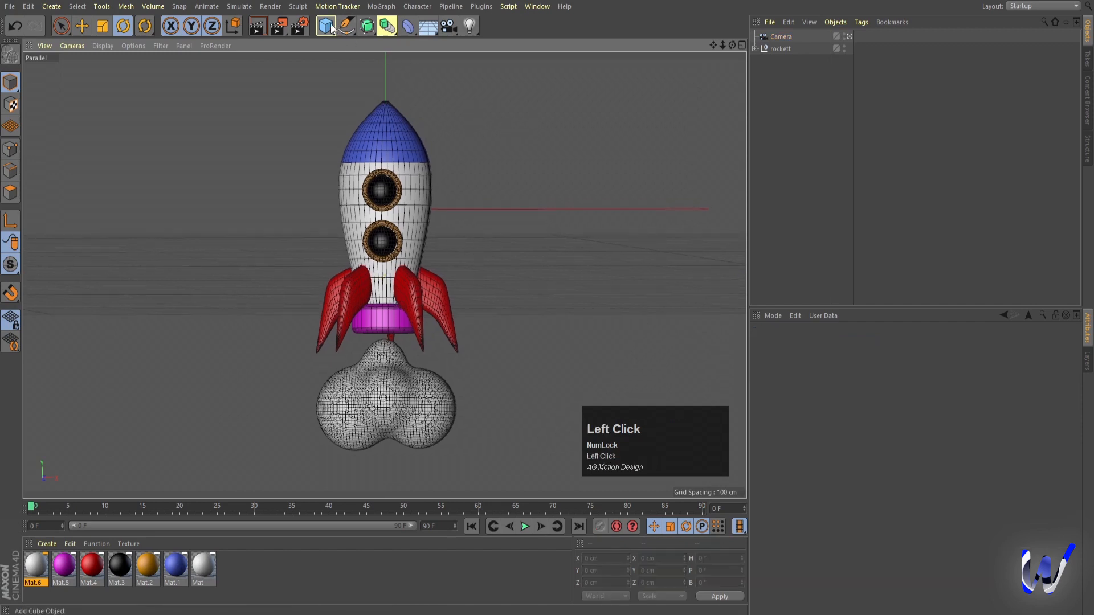
{"action": "key", "text": "ctrl+r"}
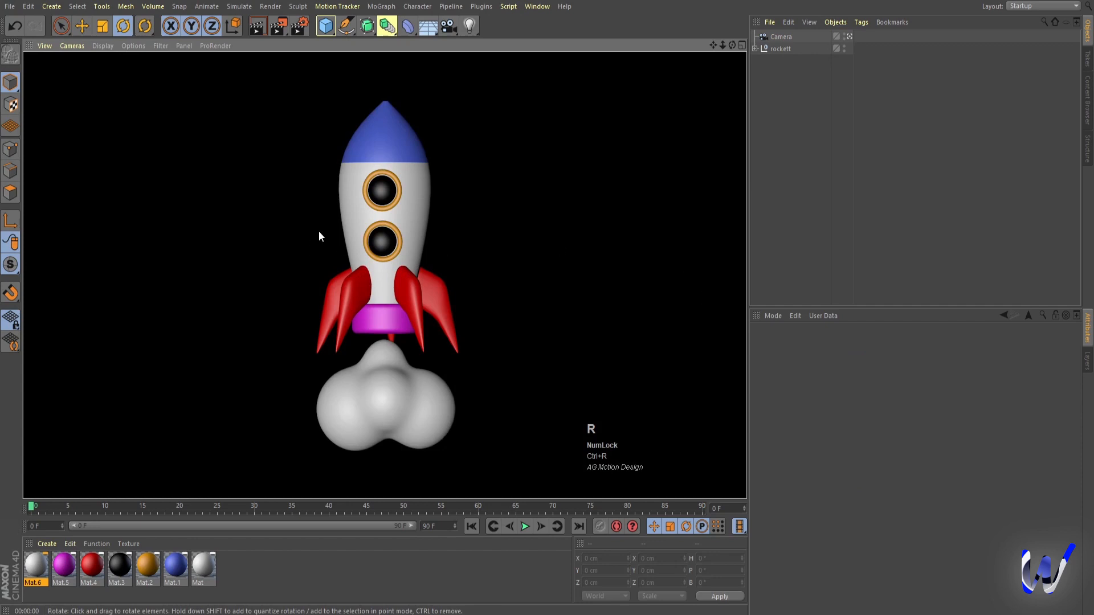
{"action": "left_click", "coordinate": [826, 151]}
{"action": "left_click_drag", "start_coordinate": [432, 242], "coordinate": [433, 241], "text": "alt"}
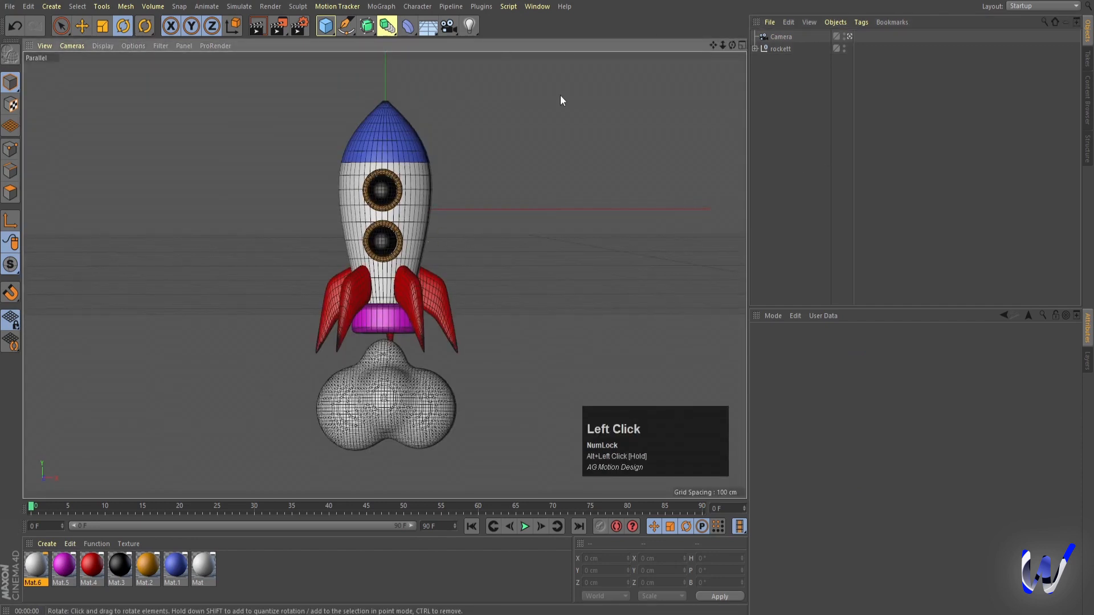
Add an Area light and place it in front of and beside the rocket, at about X -701 cm, Z -640 cm
{"action": "left_click", "coordinate": [471, 27]}
{"action": "left_click", "coordinate": [611, 71]}
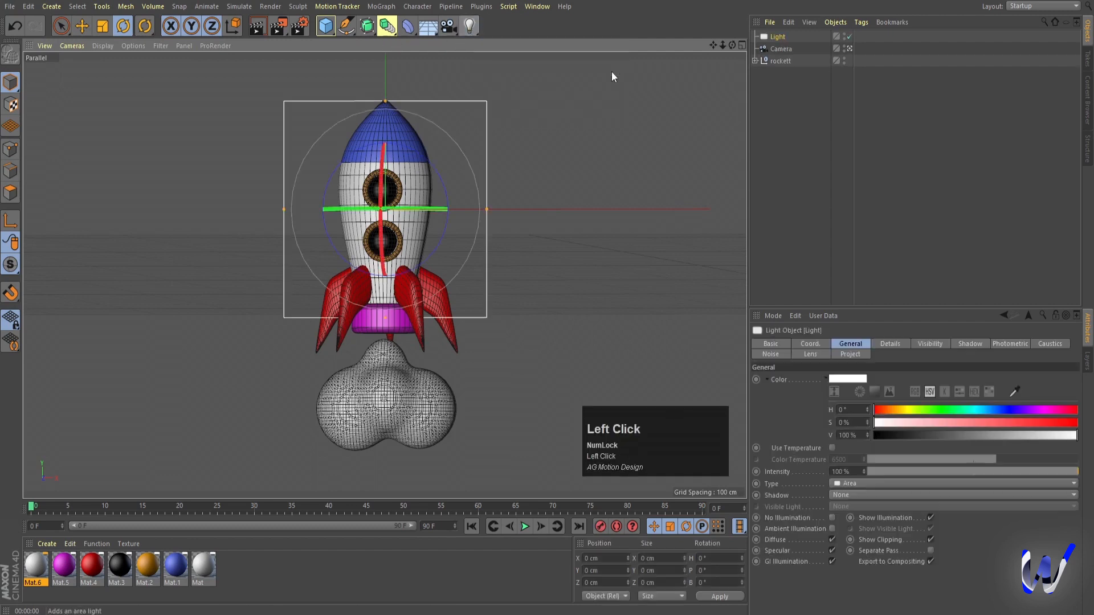
{"action": "middle_click", "coordinate": [471, 290]}
{"action": "middle_click", "coordinate": [536, 193]}
{"action": "scroll", "coordinate": [302, 351], "scroll_direction": "down", "scroll_amount": 3}
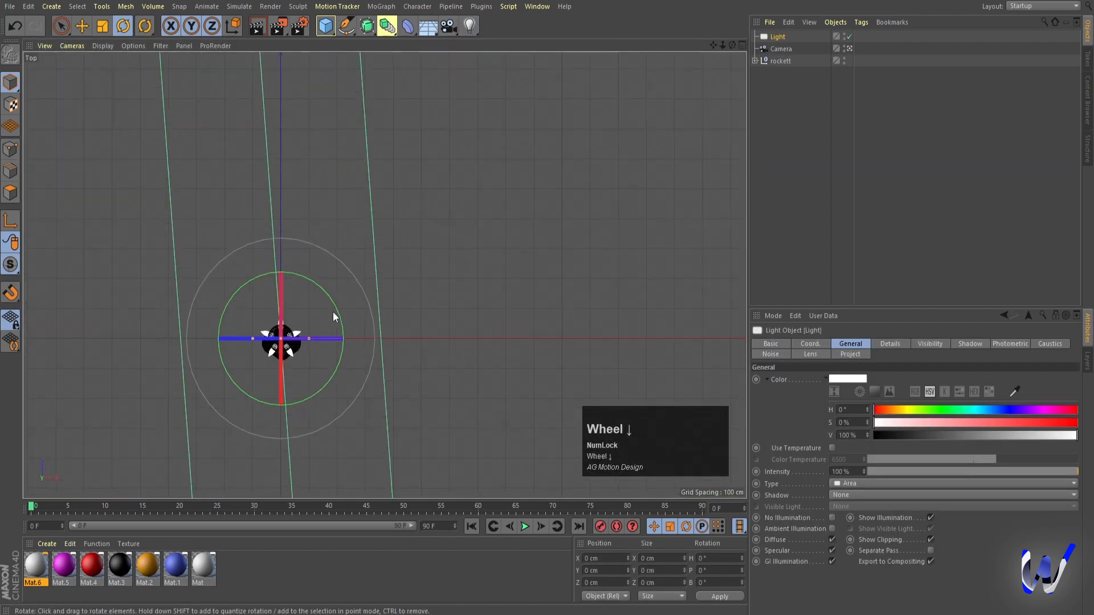
{"action": "scroll", "coordinate": [333, 317], "scroll_direction": "down", "scroll_amount": 3}
{"action": "key", "text": "e"}
{"action": "middle_click_drag", "start_coordinate": [359, 286], "coordinate": [412, 220], "text": "alt"}
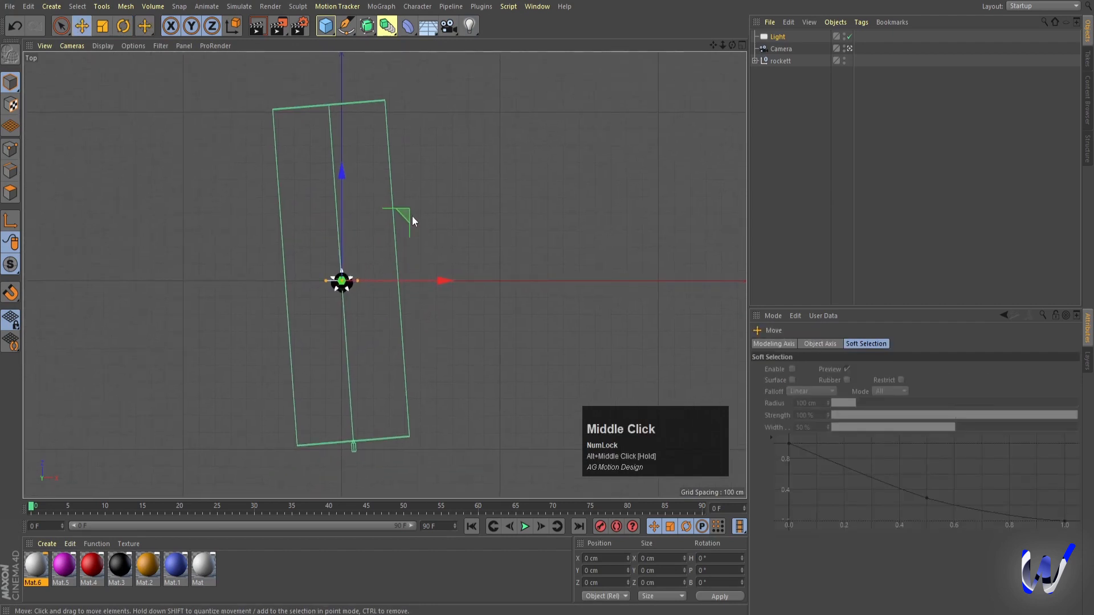
{"action": "left_click_drag", "start_coordinate": [412, 220], "coordinate": [271, 375]}
Aim the area light at the rocket with about -46° heading and -33.8° pitch, and raise it to about Y 529 cm
{"action": "key", "text": "r"}
{"action": "middle_click", "coordinate": [271, 375]}
{"action": "middle_click", "coordinate": [152, 374]}
{"action": "scroll", "coordinate": [203, 386], "scroll_direction": "down", "scroll_amount": 2}
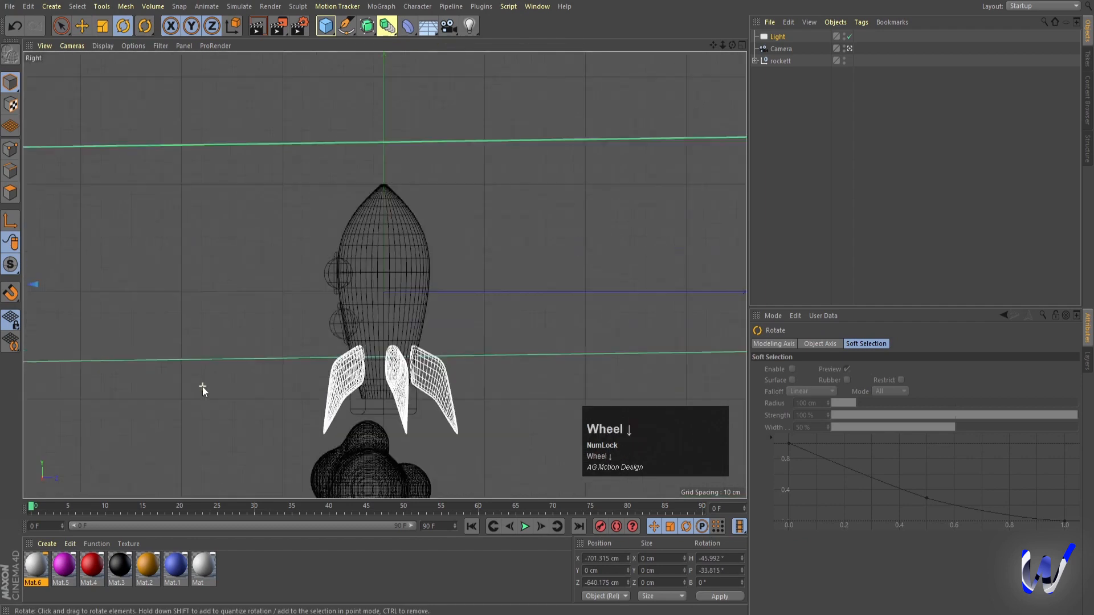
{"action": "scroll", "coordinate": [203, 386], "scroll_direction": "down", "scroll_amount": 3}
{"action": "key", "text": "e"}
{"action": "key", "text": "w"}
{"action": "left_click_drag", "start_coordinate": [132, 265], "coordinate": [133, 181]}
{"action": "middle_click", "coordinate": [285, 351]}
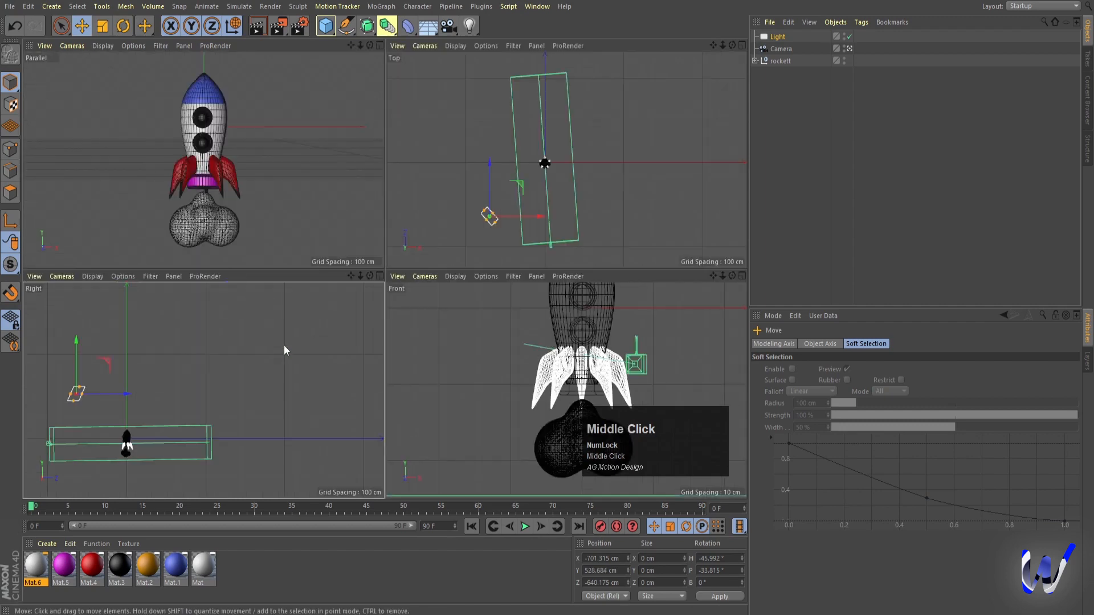
{"action": "middle_click", "coordinate": [233, 166]}
Set the light's shadow type to Area and render a preview of the lit rocket
{"action": "left_click", "coordinate": [778, 36]}
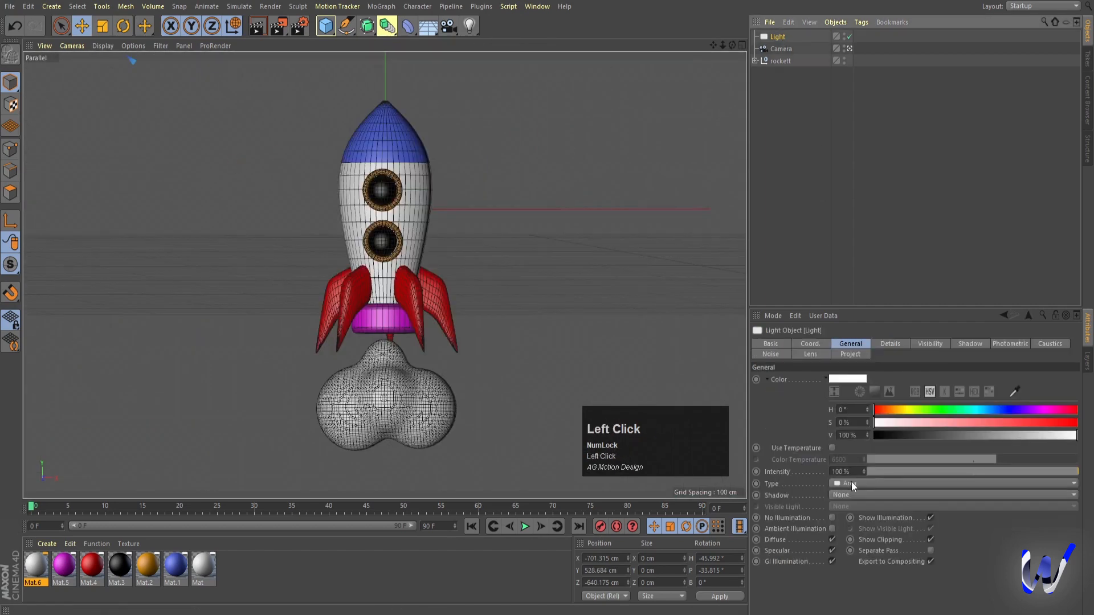
{"action": "left_click", "coordinate": [841, 496]}
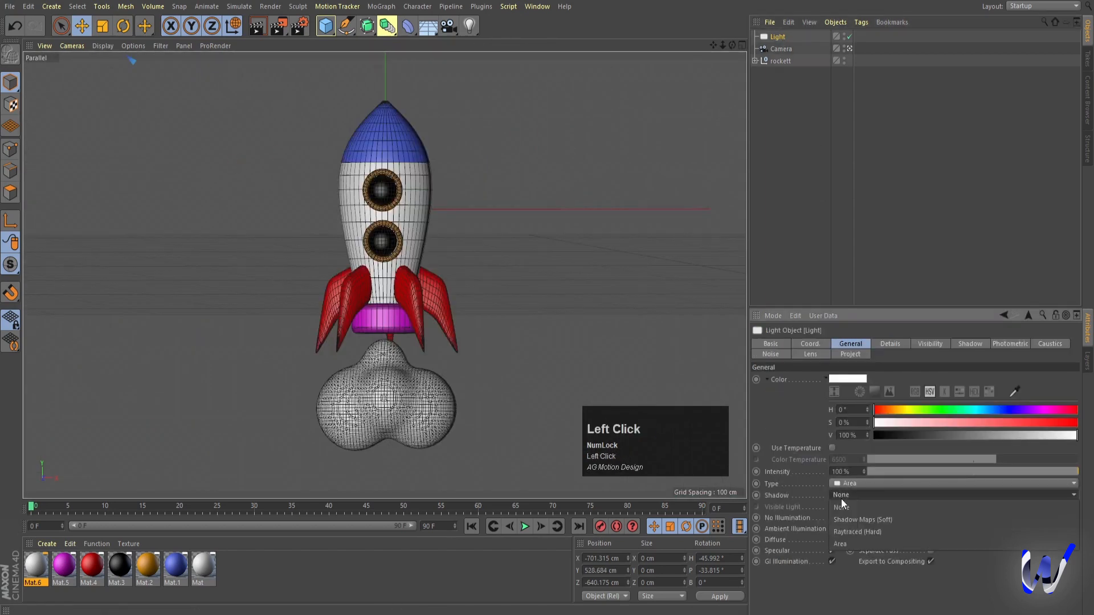
{"action": "left_click", "coordinate": [841, 542]}
{"action": "key", "text": "ctrl+r"}
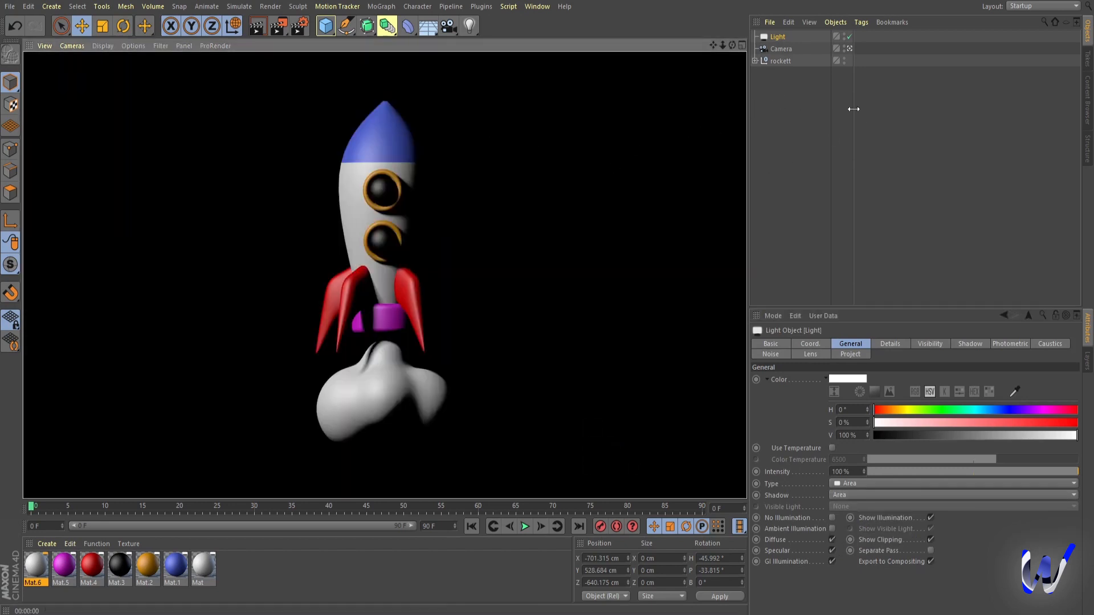
Enlarge the area light's emitting square in the top view to several times its size
{"action": "left_click", "coordinate": [779, 43]}
{"action": "middle_click", "coordinate": [386, 303]}
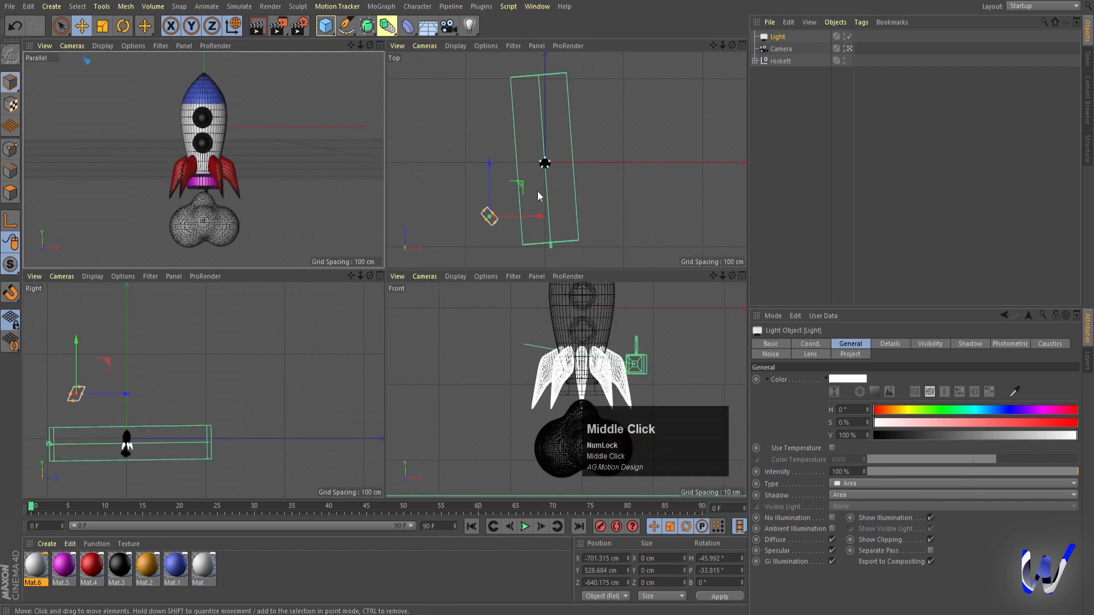
{"action": "middle_click", "coordinate": [564, 134]}
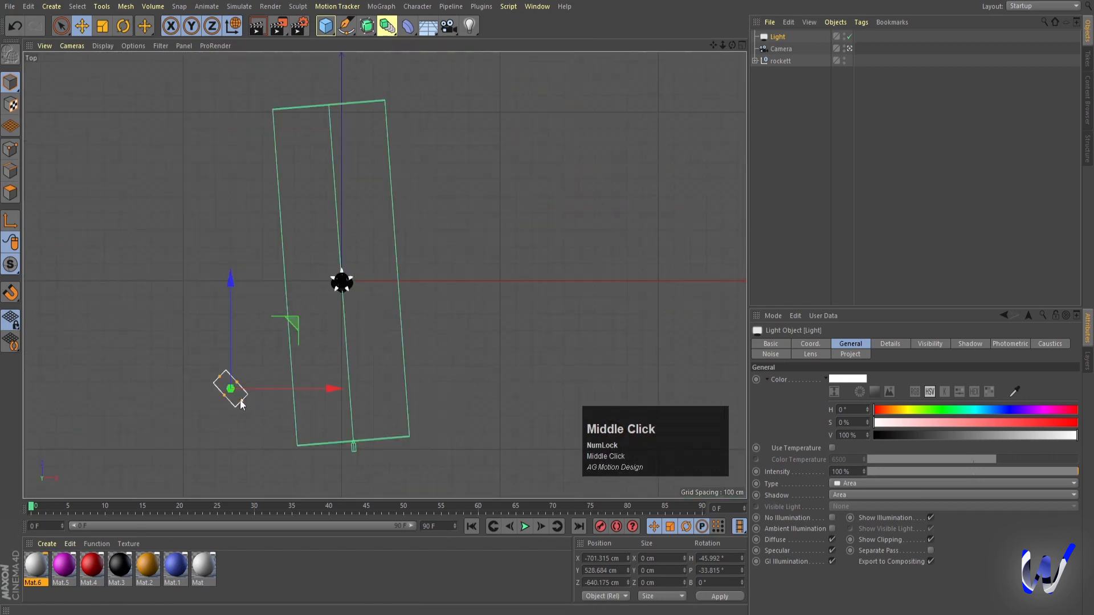
{"action": "left_click_drag", "start_coordinate": [240, 399], "coordinate": [257, 363]}
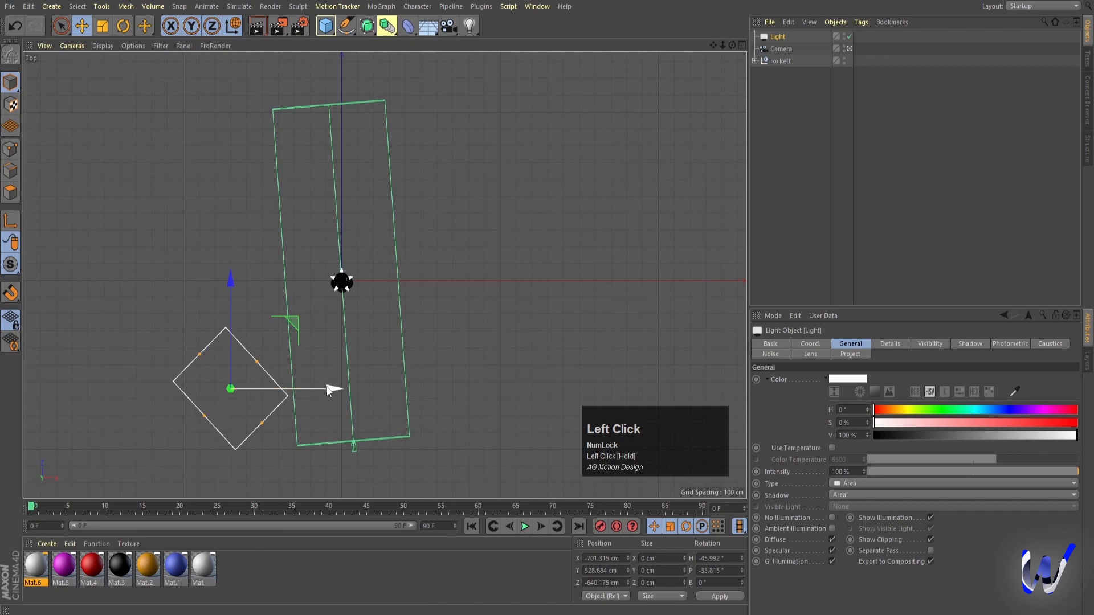
Duplicate the area light to the rocket's other side at about X 748 cm and turn it to about 47.5° heading
{"action": "left_click_drag", "start_coordinate": [329, 389], "coordinate": [451, 354], "text": "ctrl"}
{"action": "key", "text": "r"}
{"action": "key", "text": "w"}
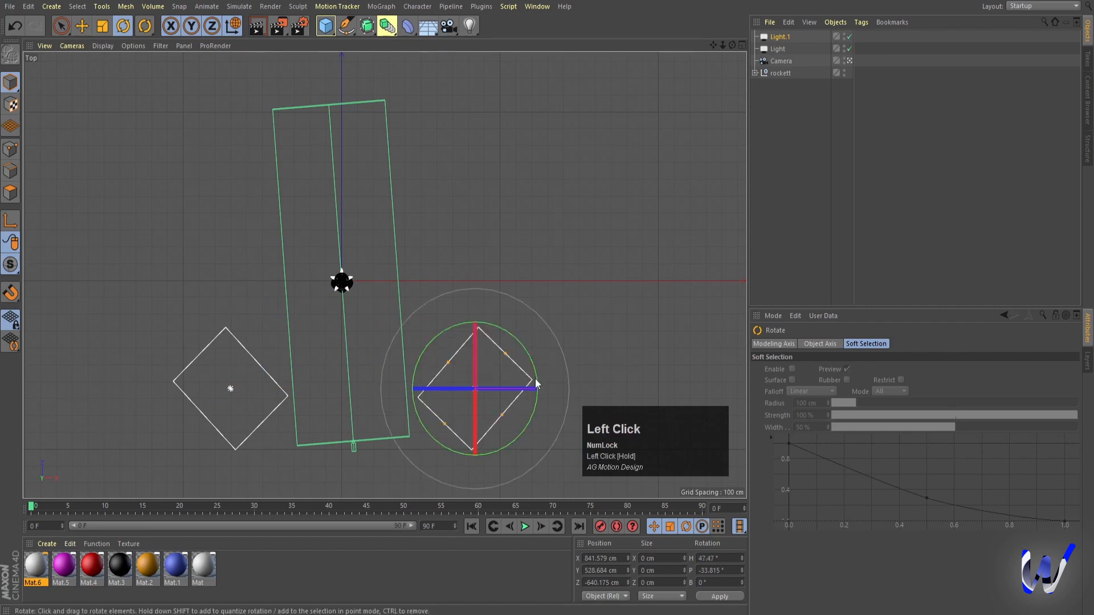
{"action": "key", "text": "e"}
{"action": "left_click_drag", "start_coordinate": [570, 390], "coordinate": [554, 390]}
Render a preview of the rocket lit by both area lights in the parallel view and deselect the light
{"action": "middle_click", "coordinate": [477, 392]}
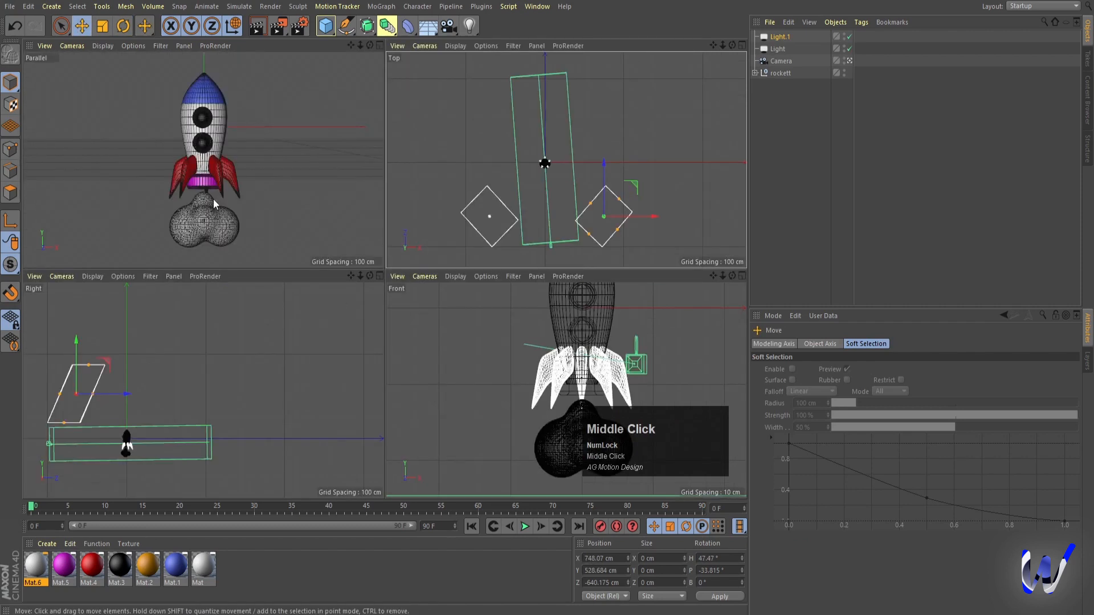
{"action": "middle_click", "coordinate": [219, 208]}
{"action": "key", "text": "ctrl+r"}
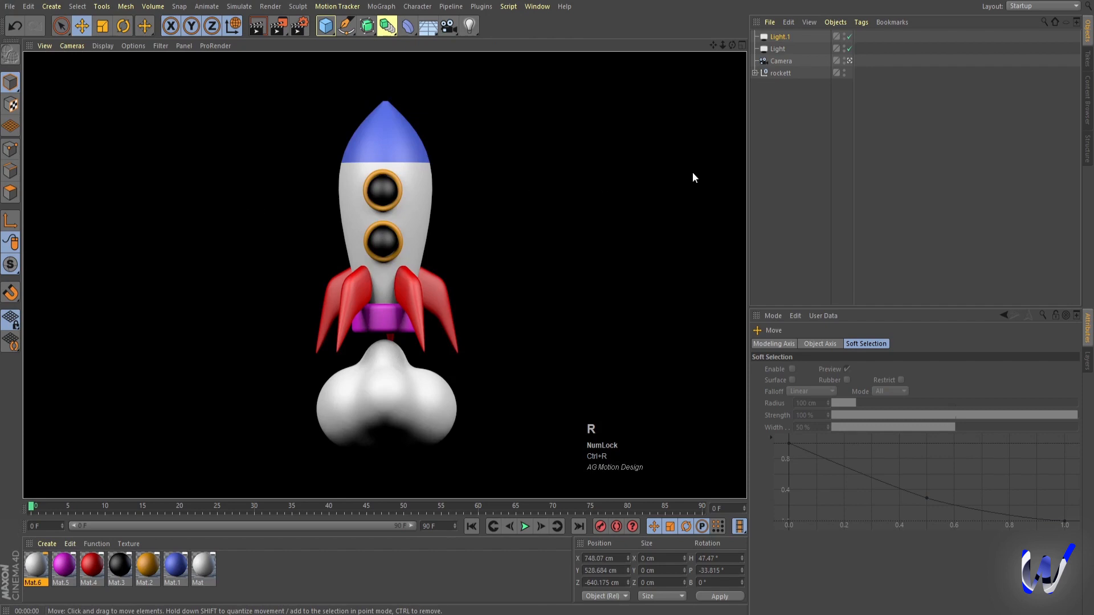
{"action": "left_click", "coordinate": [844, 136]}
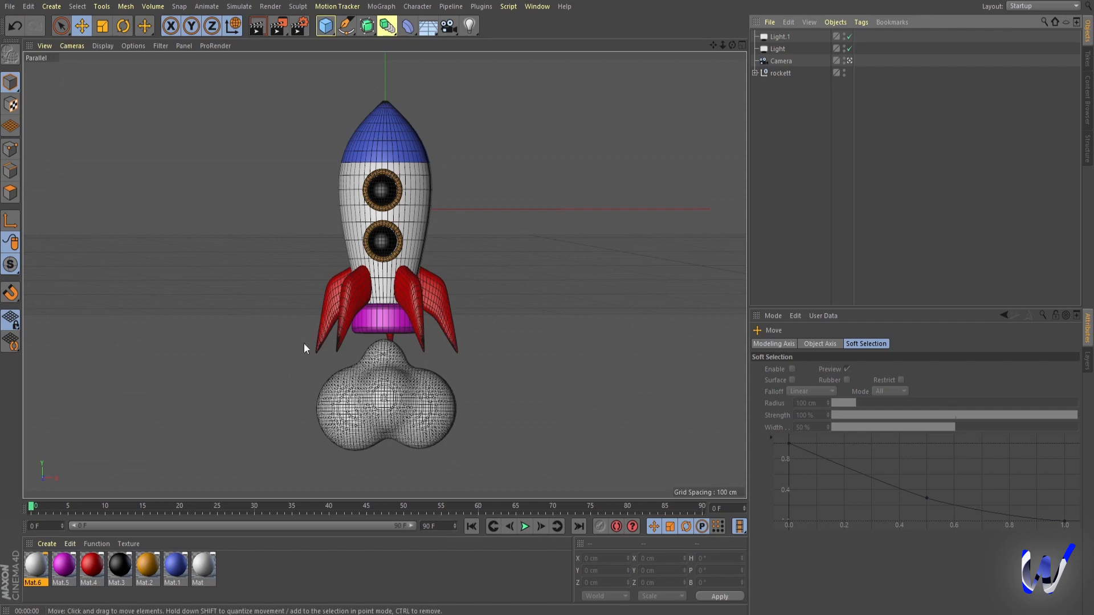
Add a Plane and lower it beneath the smoke cloud to about Y -230 cm
{"action": "left_click", "coordinate": [326, 26]}
{"action": "left_click", "coordinate": [439, 67]}
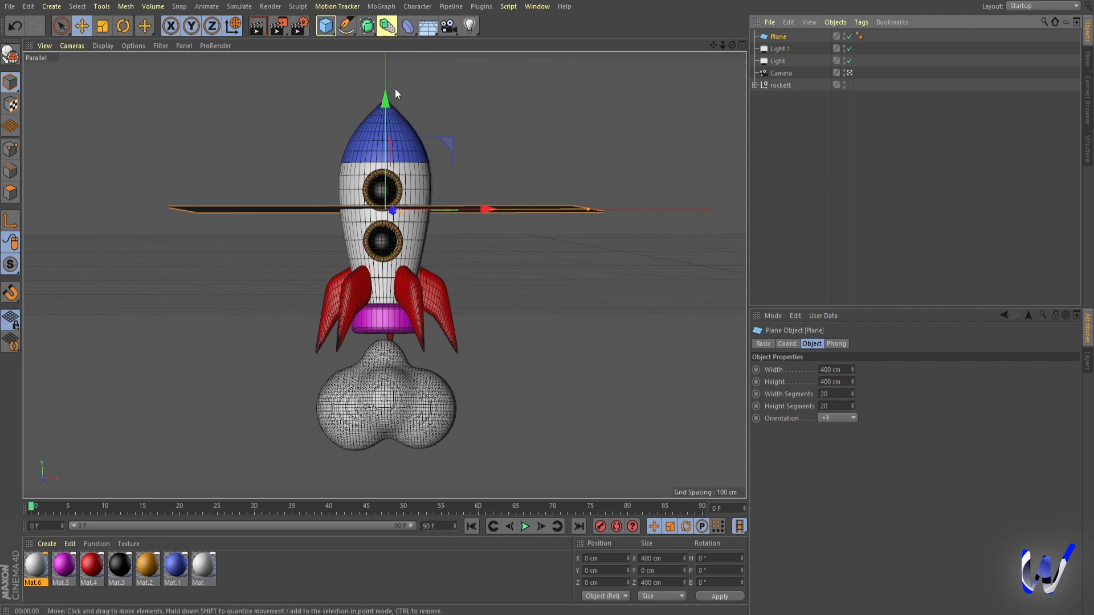
{"action": "left_click_drag", "start_coordinate": [391, 109], "coordinate": [413, 381]}
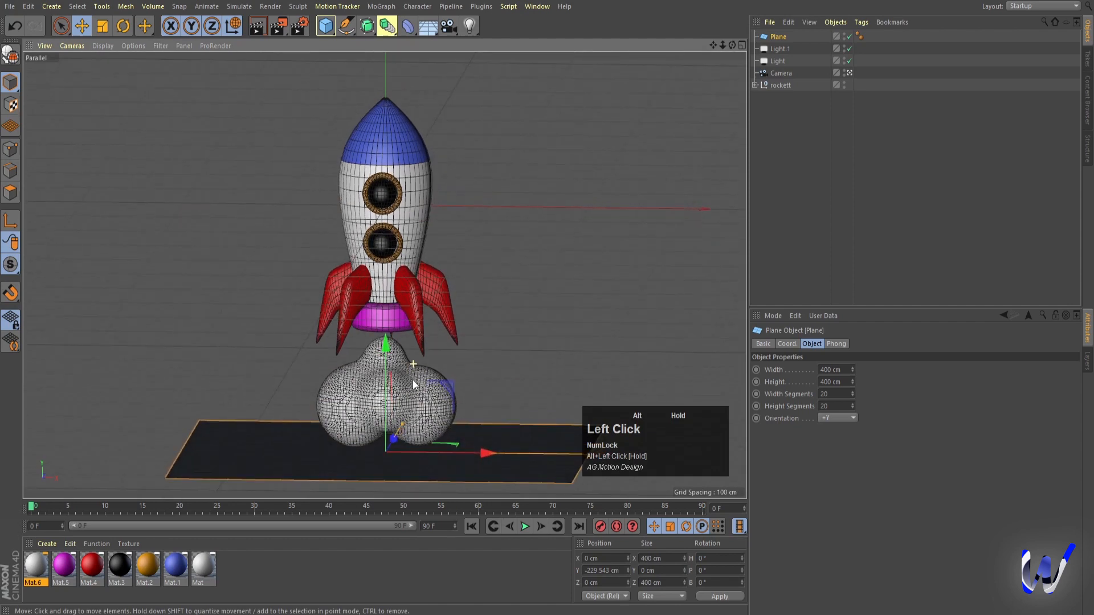
{"action": "mouse_move", "coordinate": [413, 381]}
{"action": "middle_mouse_down", "text": "alt"}
{"action": "mouse_move", "coordinate": [412, 356]}
{"action": "mouse_move", "coordinate": [409, 370]}
{"action": "middle_mouse_up", "text": "alt"}
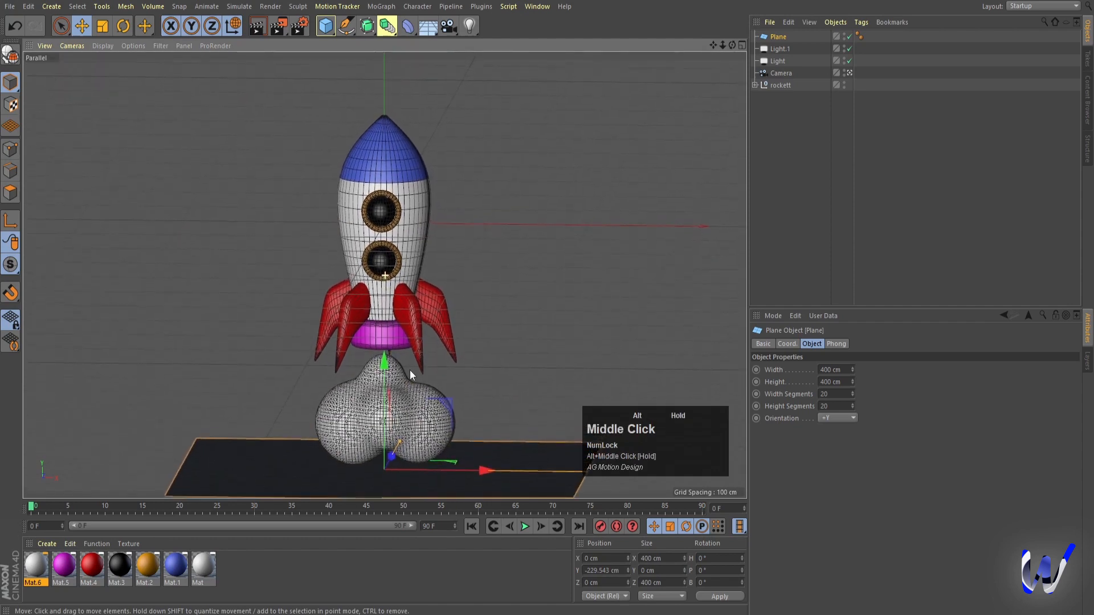
Resize the floor plane to about 1405 by 800 cm, reduce both segment counts to 1, and shift it to about Z -68 cm
{"action": "middle_click", "coordinate": [466, 367]}
{"action": "middle_click", "coordinate": [590, 176]}
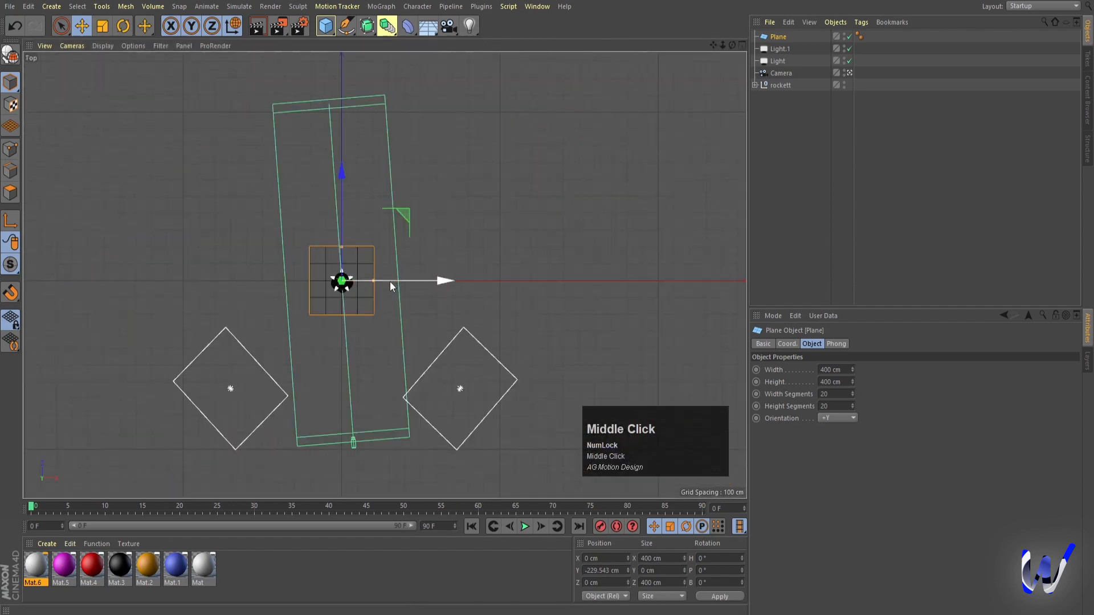
{"action": "left_click_drag", "start_coordinate": [374, 282], "coordinate": [453, 286]}
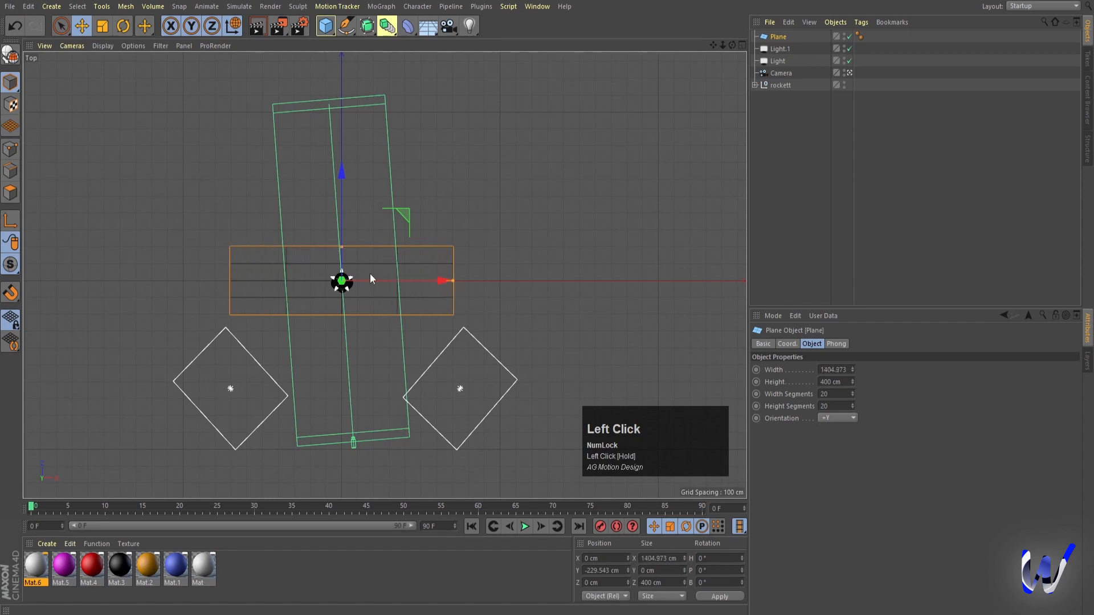
{"action": "left_click_drag", "start_coordinate": [341, 246], "coordinate": [342, 227]}
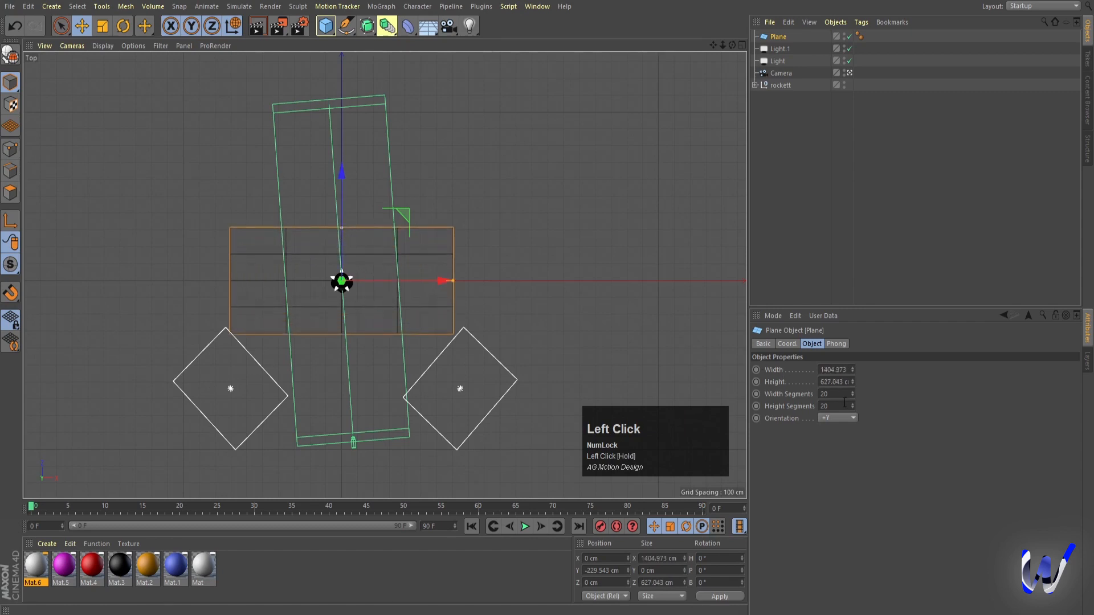
{"action": "left_click", "coordinate": [833, 395]}
{"action": "type", "text": "1"}
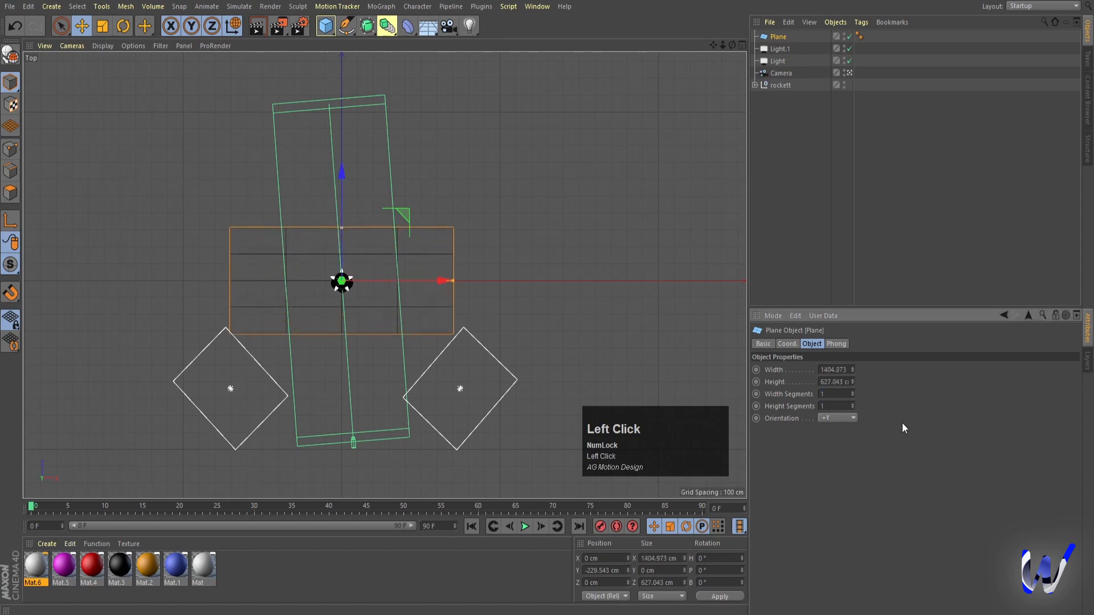
{"action": "left_click_drag", "start_coordinate": [339, 227], "coordinate": [338, 186]}
{"action": "middle_click", "coordinate": [415, 312]}
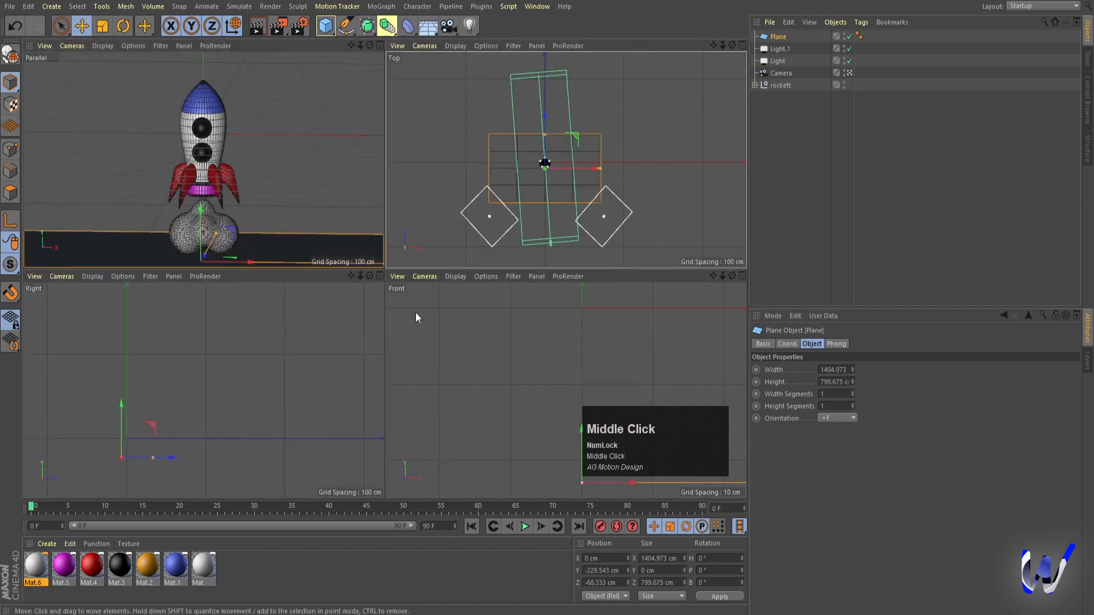
{"action": "middle_click", "coordinate": [299, 207]}
{"action": "right_click_drag", "start_coordinate": [420, 351], "coordinate": [398, 341], "text": "alt"}
{"action": "middle_click_drag", "start_coordinate": [398, 341], "coordinate": [408, 334], "text": "alt"}
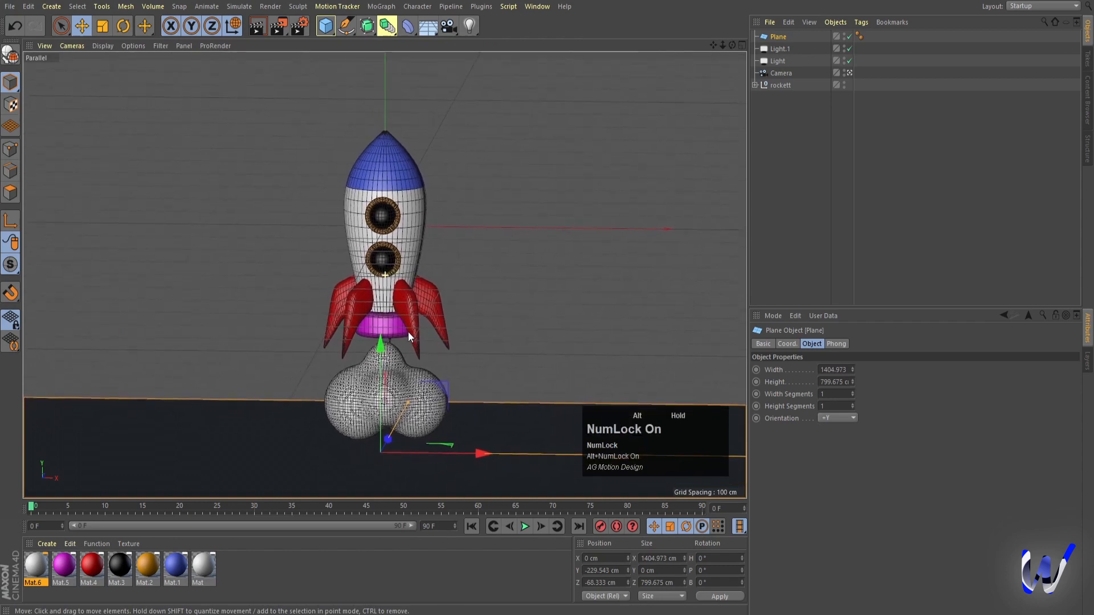
Leave the camera view and make the floor plane editable
{"action": "left_click", "coordinate": [824, 92]}
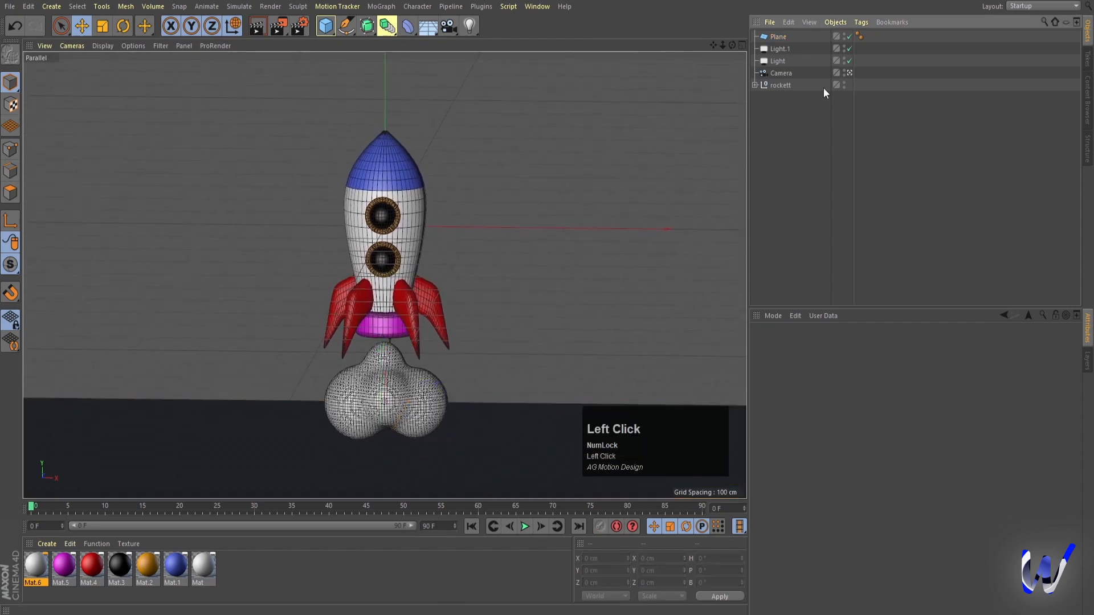
{"action": "left_click", "coordinate": [849, 72]}
{"action": "scroll", "coordinate": [428, 334], "scroll_direction": "down", "scroll_amount": 3}
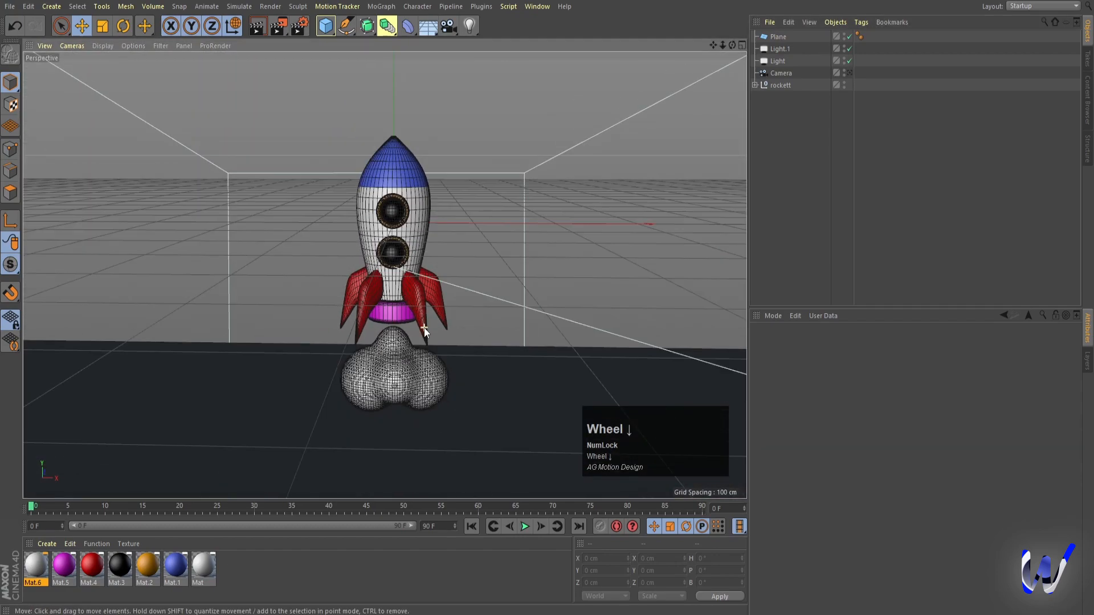
{"action": "left_click_drag", "start_coordinate": [428, 333], "coordinate": [510, 345], "text": "alt"}
{"action": "scroll", "coordinate": [438, 344], "scroll_direction": "down", "scroll_amount": 3}
{"action": "scroll", "coordinate": [467, 346], "scroll_direction": "down", "scroll_amount": 2}
{"action": "left_click", "coordinate": [493, 338]}
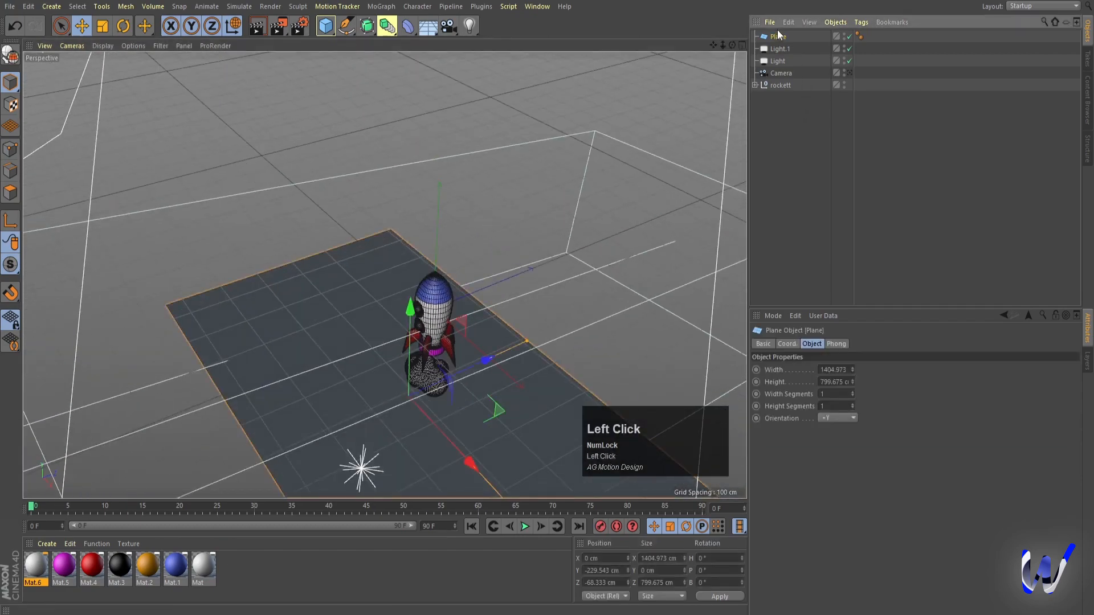
{"action": "key", "text": "c"}
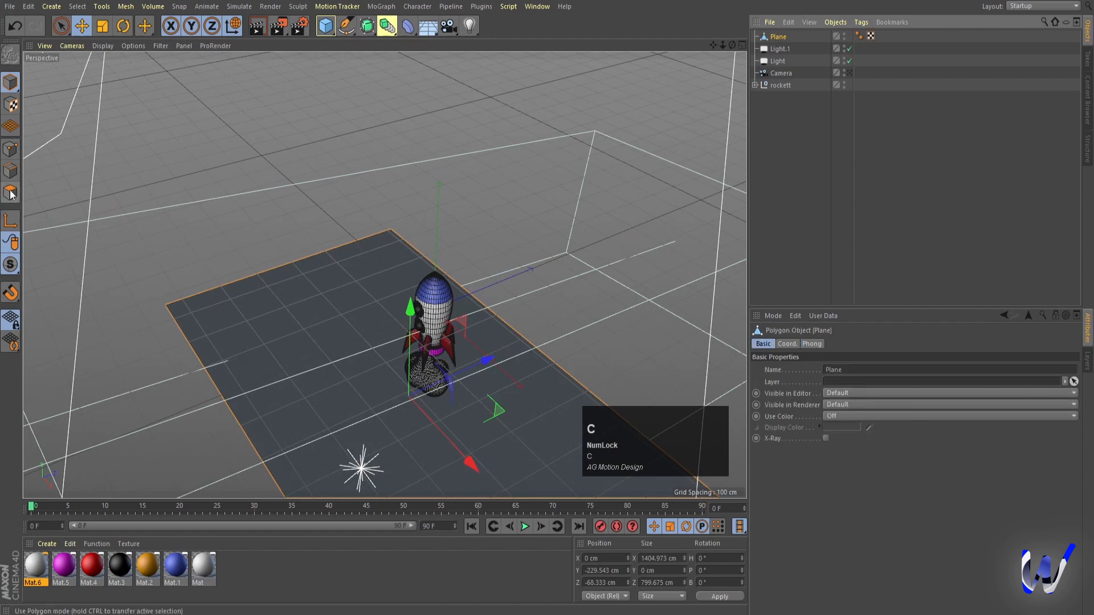
Extrude the plane's rear edge straight up to about 954 cm to form a back wall
{"action": "left_click", "coordinate": [10, 170]}
{"action": "left_click", "coordinate": [505, 302]}
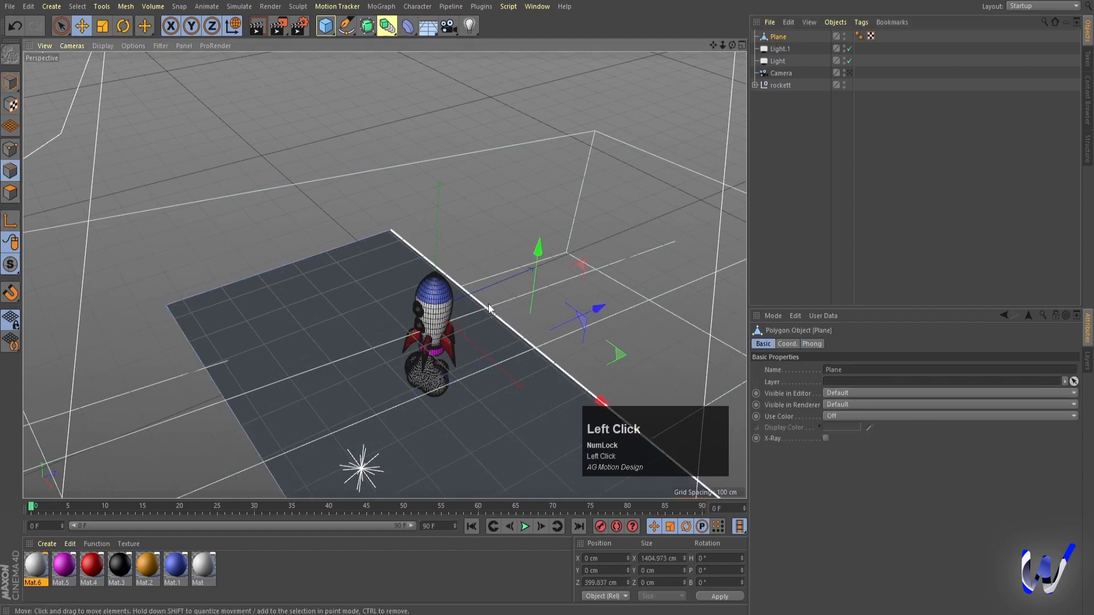
{"action": "left_click_drag", "start_coordinate": [540, 259], "coordinate": [577, 28], "text": "ctrl"}
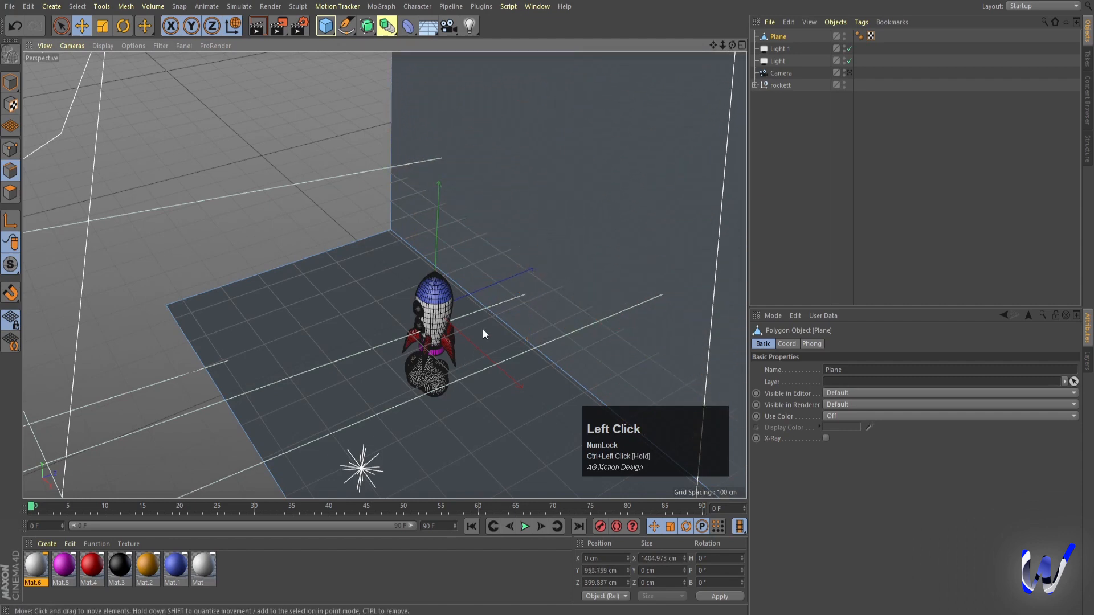
Bevel the edge between floor and back wall with a 229 cm offset and 20 subdivisions
{"action": "left_click", "coordinate": [489, 310]}
{"action": "right_click", "coordinate": [289, 230]}
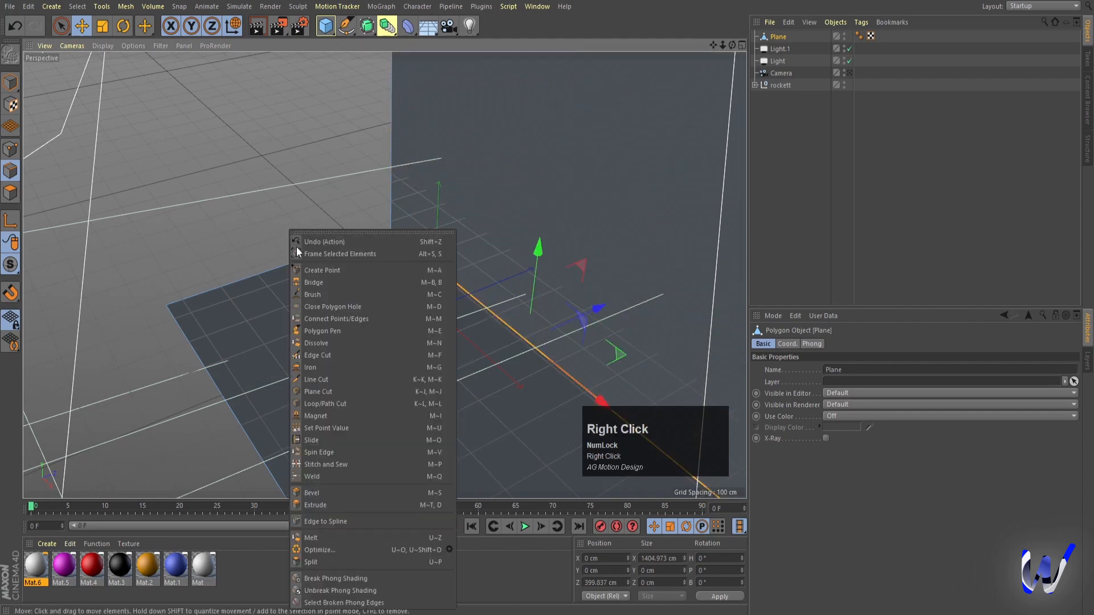
{"action": "left_click", "coordinate": [310, 490]}
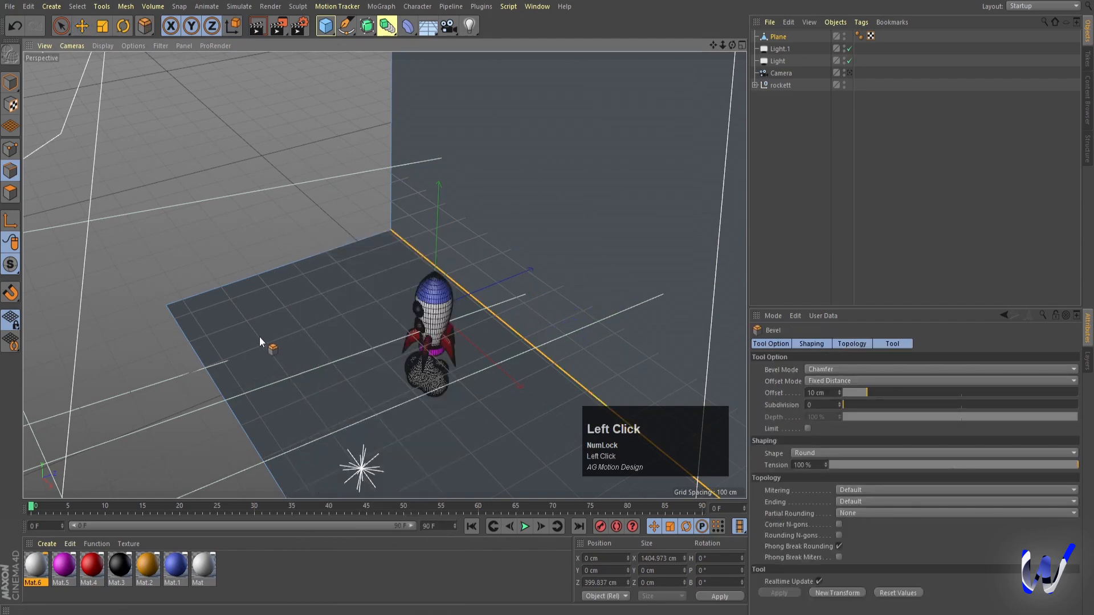
{"action": "left_click_drag", "start_coordinate": [259, 337], "coordinate": [376, 337]}
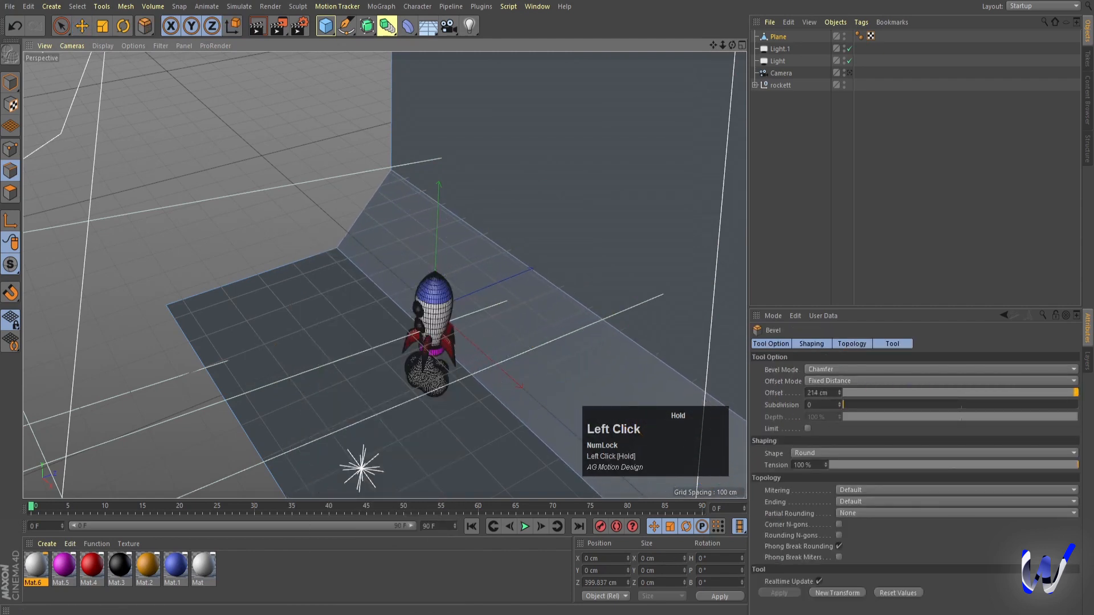
{"action": "left_click_drag", "start_coordinate": [637, 313], "coordinate": [656, 313]}
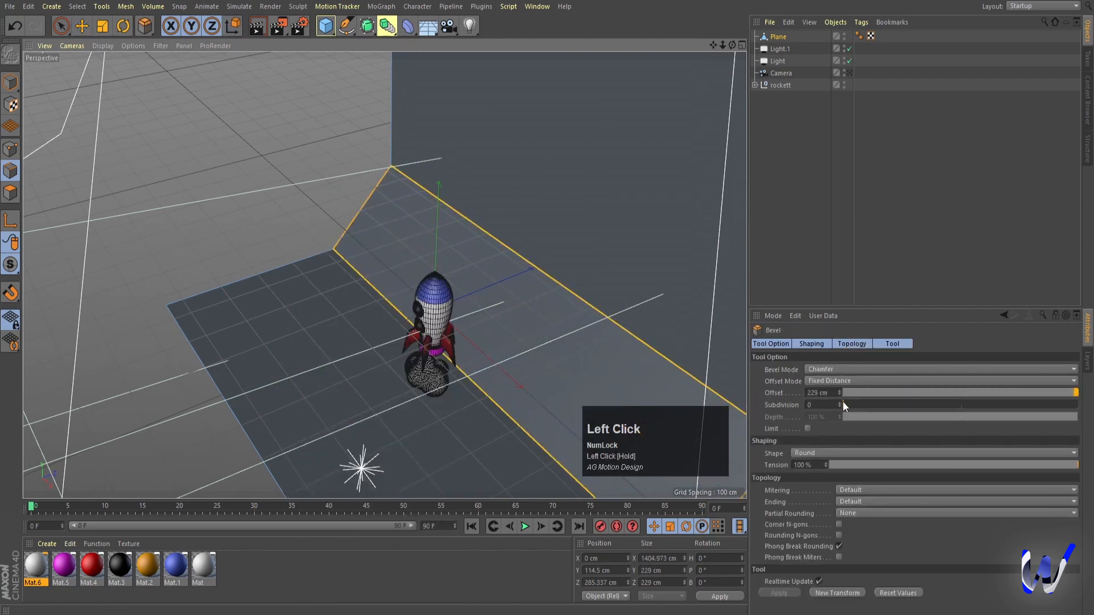
{"action": "left_click_drag", "start_coordinate": [843, 402], "coordinate": [1075, 402]}
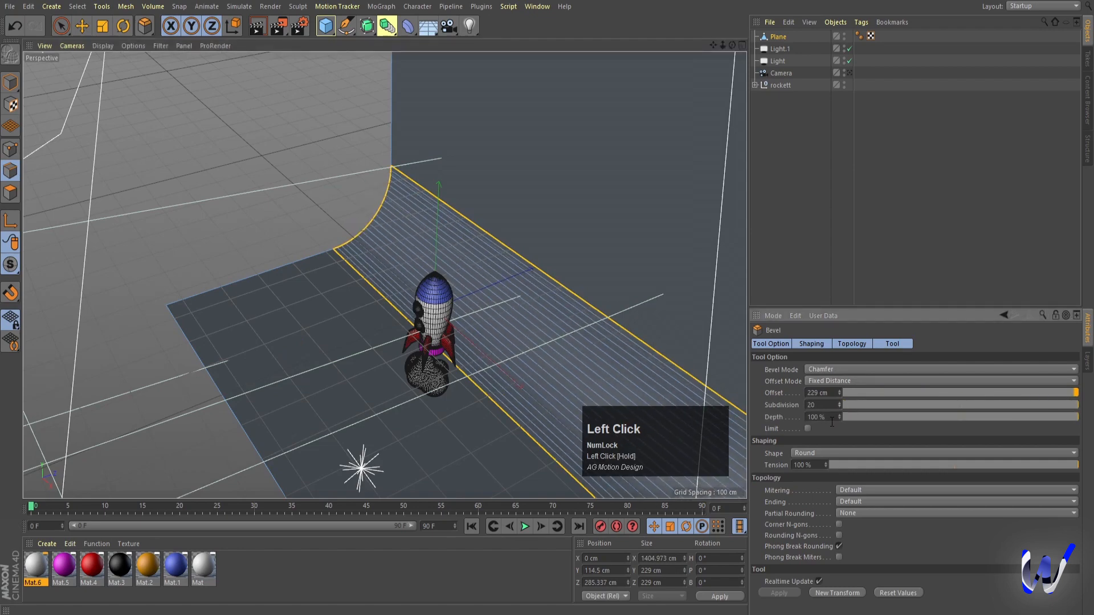
{"action": "left_click", "coordinate": [810, 211]}
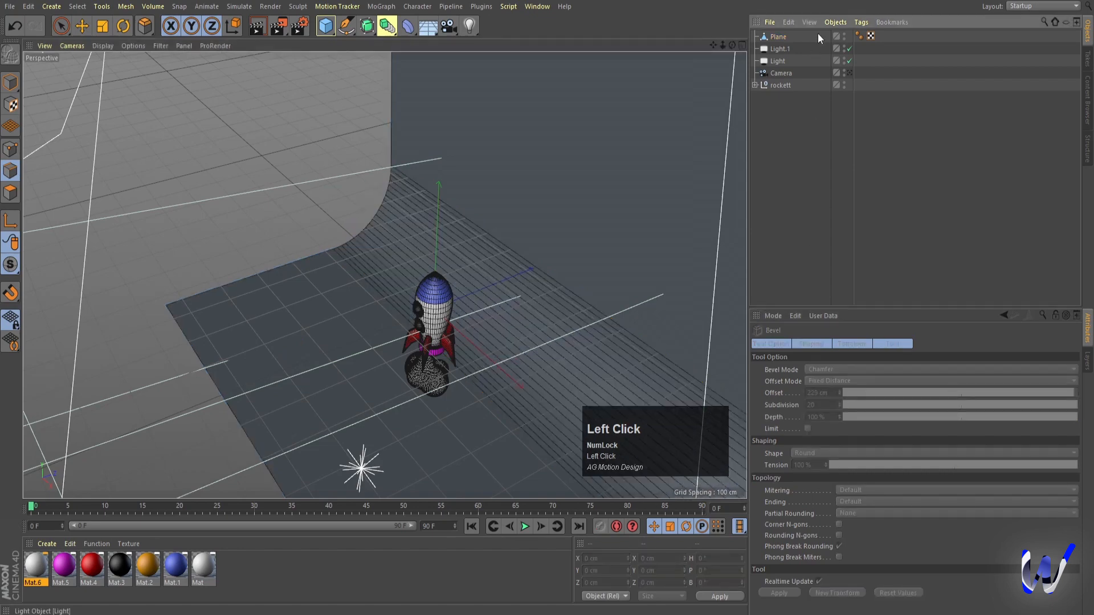
Return to the parallel camera and render a preview of the rocket against the curved backdrop
{"action": "left_click", "coordinate": [850, 73]}
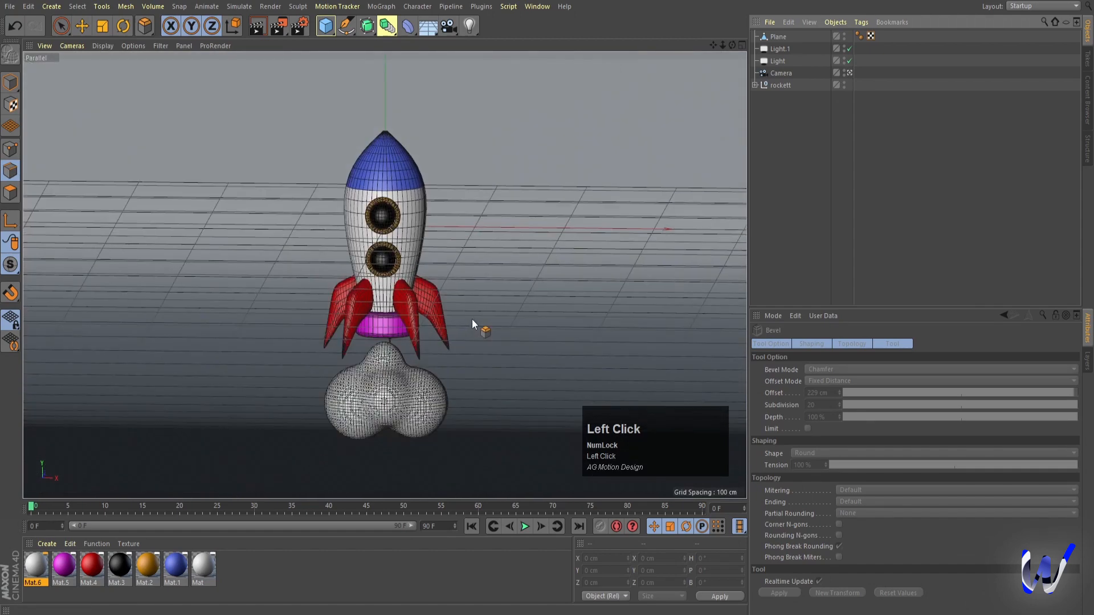
{"action": "key", "text": "ctrl+r"}
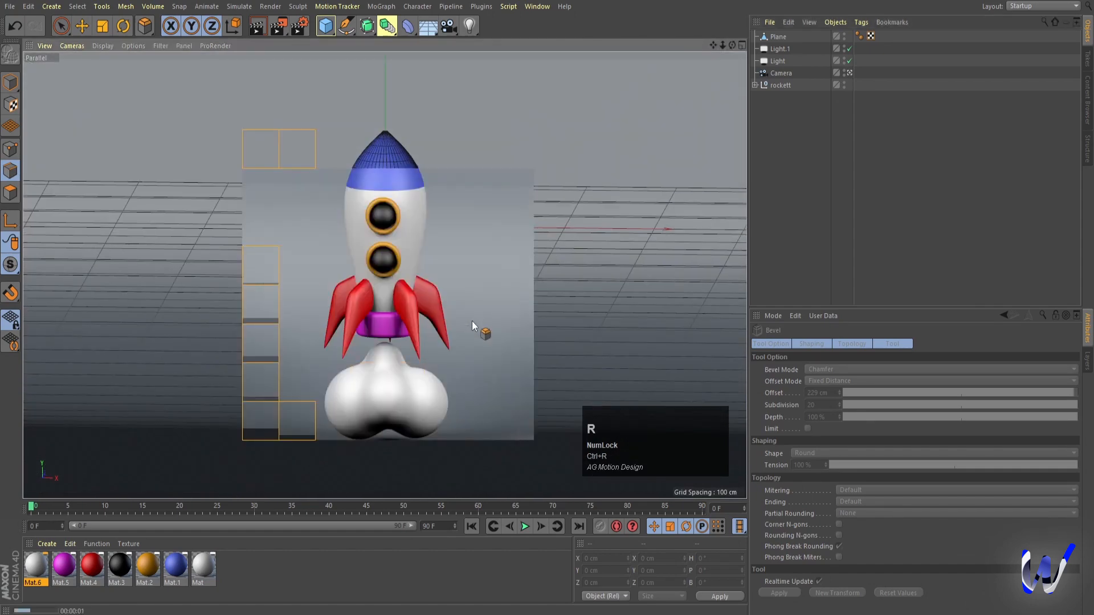
{"action": "left_click", "coordinate": [888, 192]}
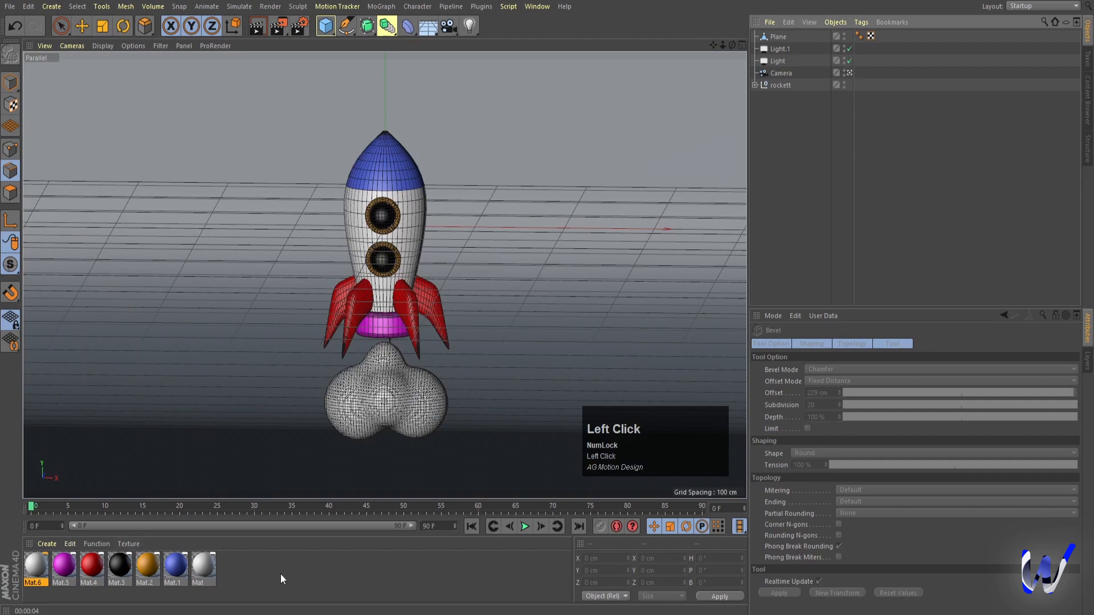
Create a new material, apply it to the backdrop, and color it beige with R 232, G 204, B 146
{"action": "double_click", "coordinate": [280, 573]}
{"action": "left_click_drag", "start_coordinate": [36, 565], "coordinate": [169, 401]}
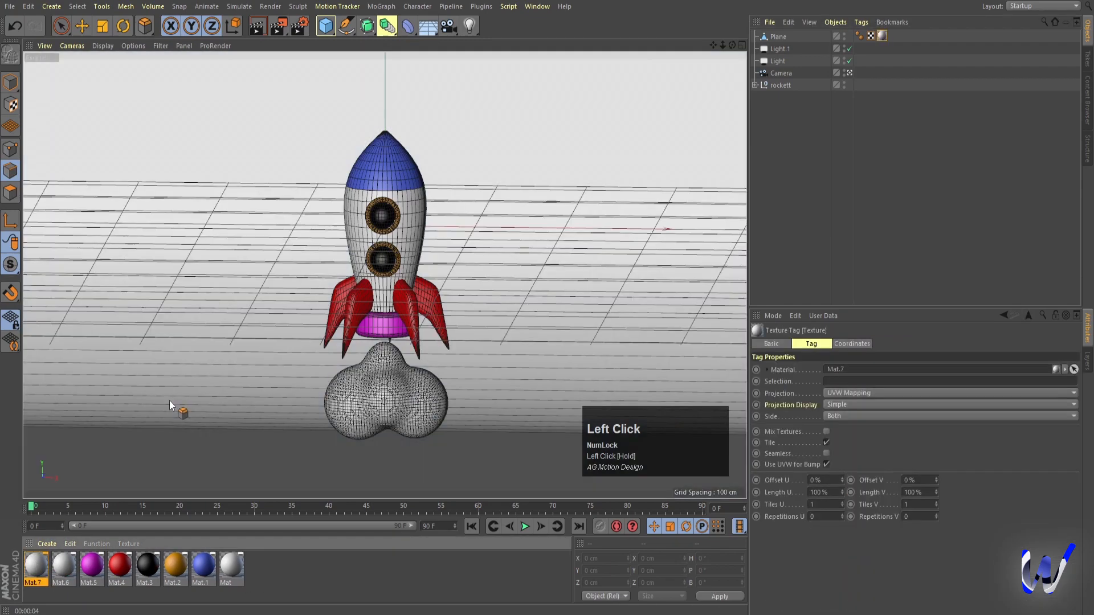
{"action": "double_click", "coordinate": [38, 562]}
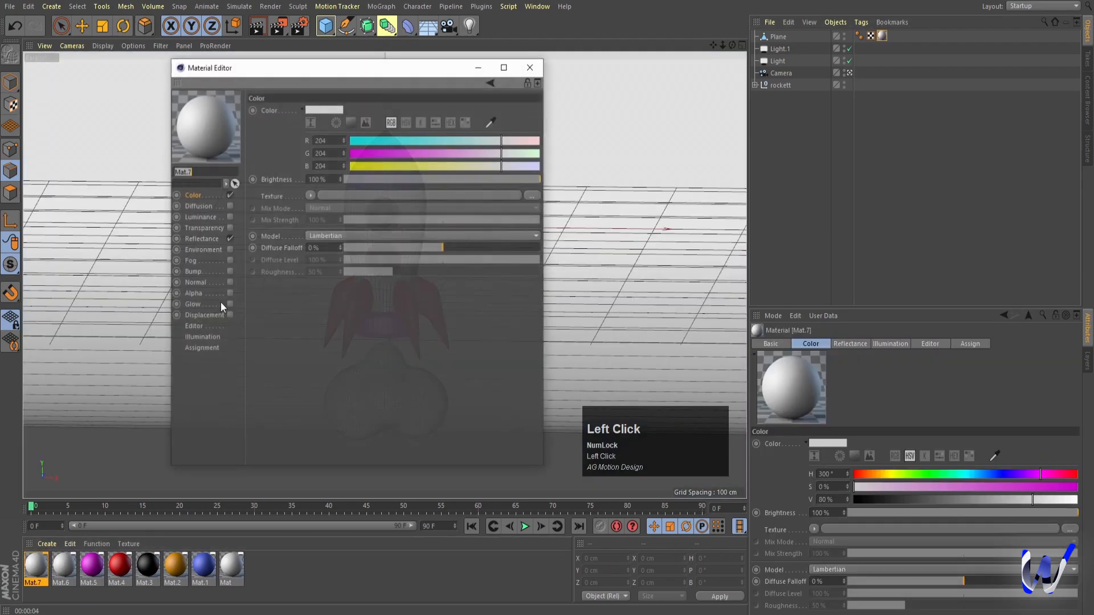
{"action": "left_click", "coordinate": [459, 167]}
{"action": "left_click_drag", "start_coordinate": [524, 147], "coordinate": [478, 172]}
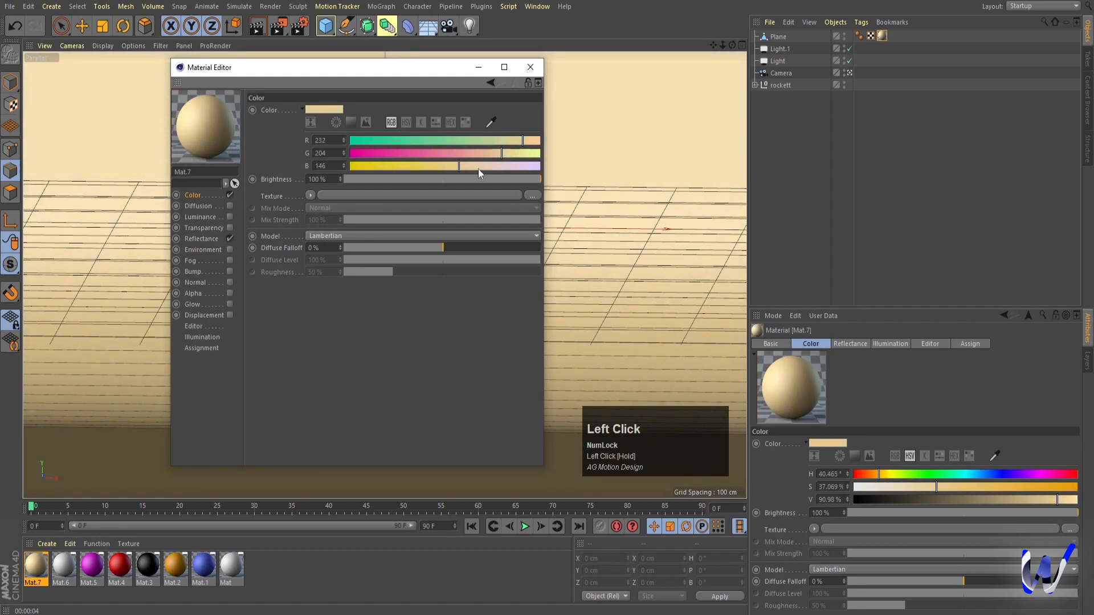
Enable luminance on the backdrop material with R 255, G 240, B 179 at 70% brightness, and render a preview
{"action": "left_click", "coordinate": [201, 217]}
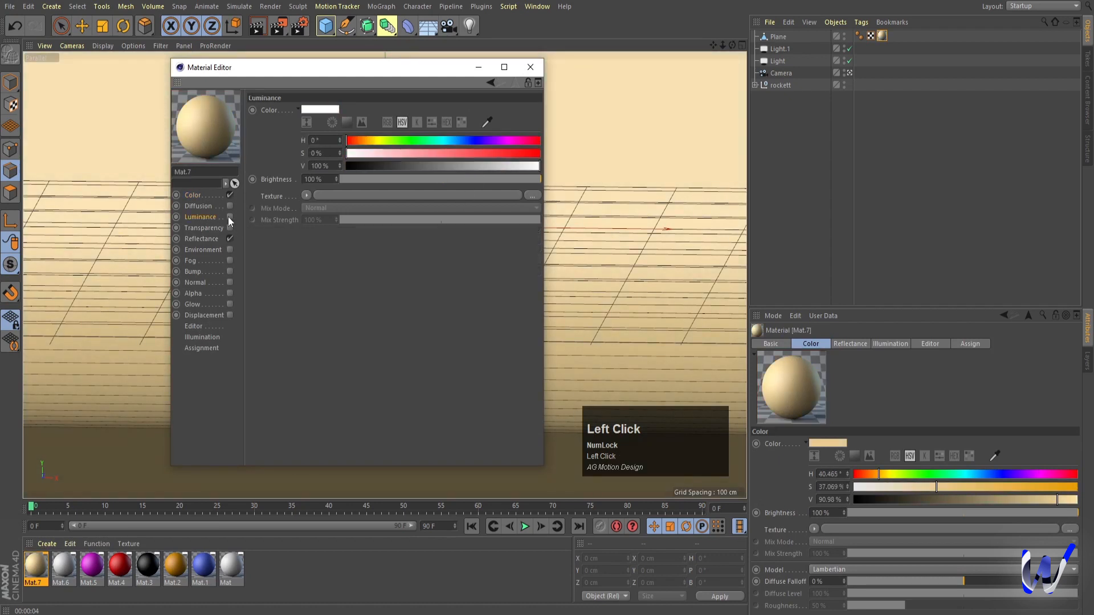
{"action": "left_click", "coordinate": [230, 217]}
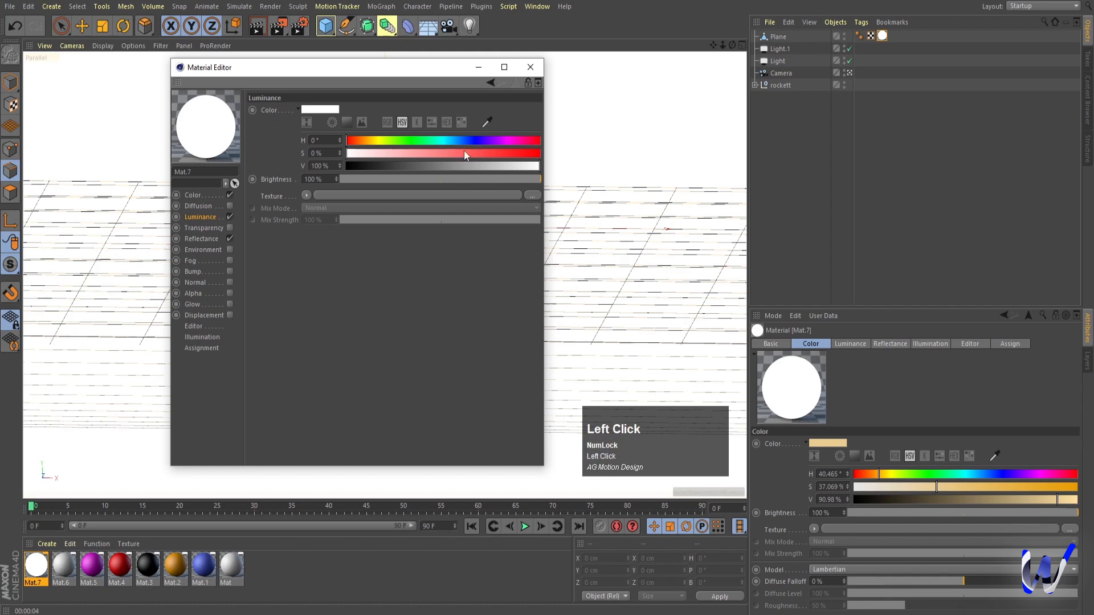
{"action": "left_click", "coordinate": [387, 122]}
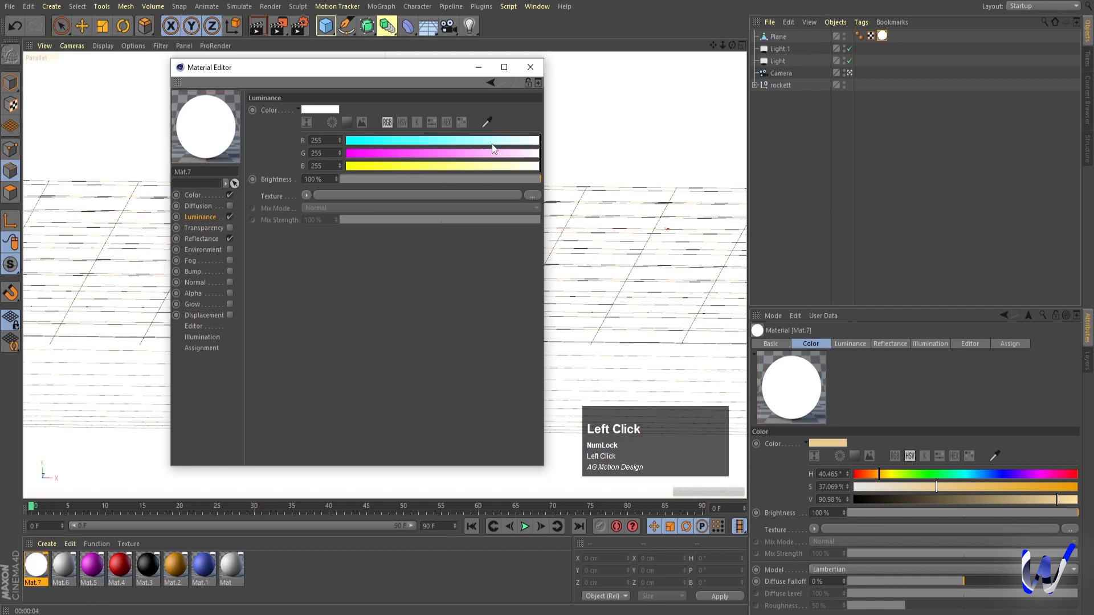
{"action": "left_click", "coordinate": [530, 154]}
{"action": "left_click_drag", "start_coordinate": [520, 166], "coordinate": [484, 166]}
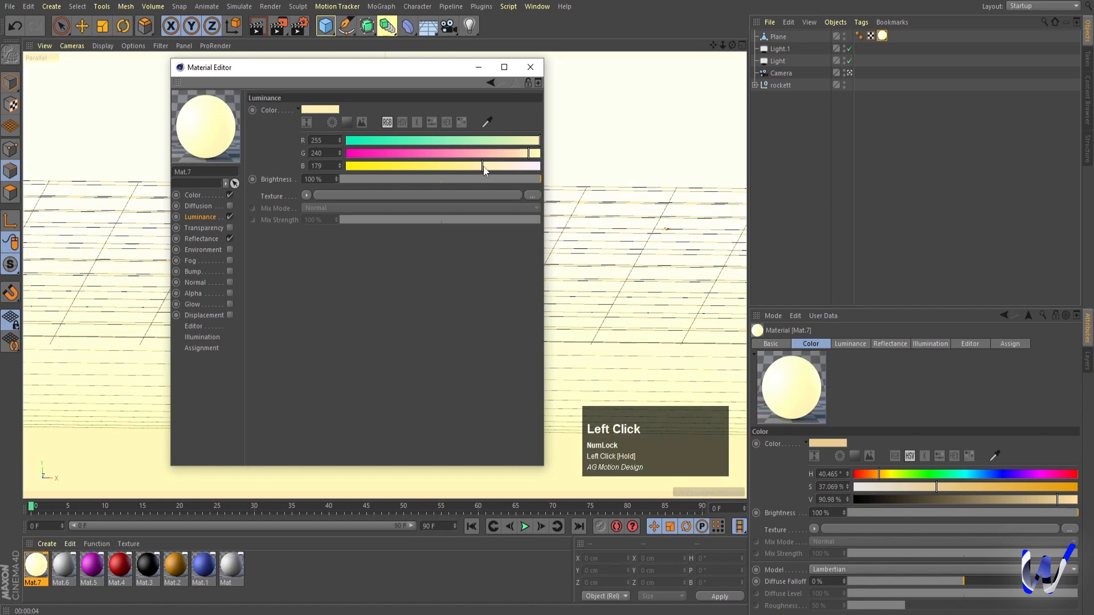
{"action": "left_click", "coordinate": [204, 238]}
{"action": "left_click", "coordinate": [202, 217]}
{"action": "left_click_drag", "start_coordinate": [505, 179], "coordinate": [481, 177]}
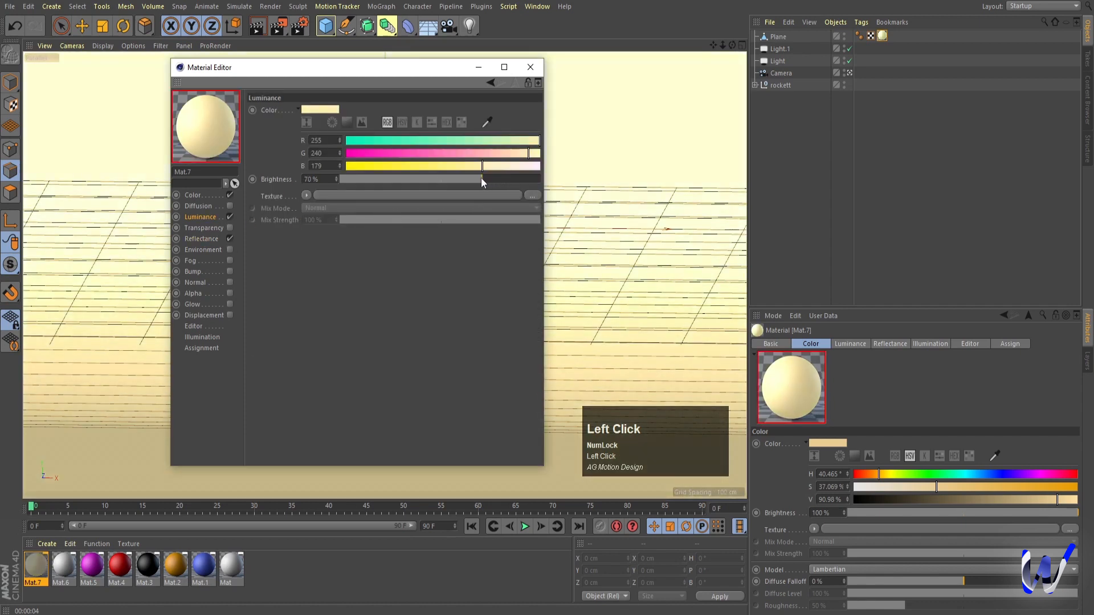
{"action": "left_click", "coordinate": [530, 68]}
{"action": "key", "text": "ctrl+r"}
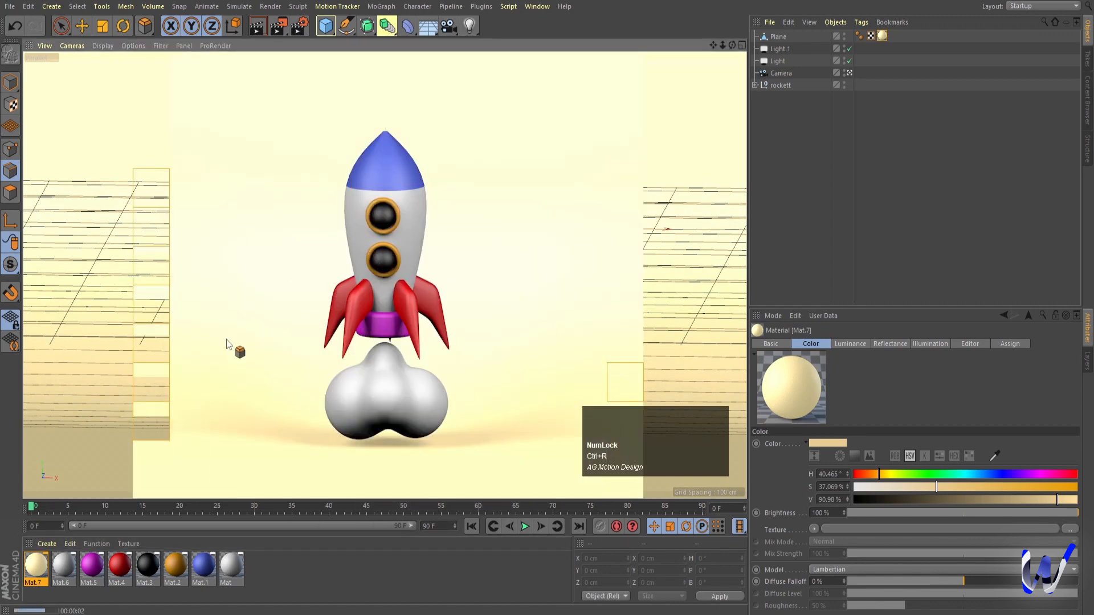
Reduce the backdrop material's luminance brightness to 58% and its specular width to about 8%, and render a preview
{"action": "double_click", "coordinate": [37, 561]}
{"action": "left_click", "coordinate": [457, 179]}
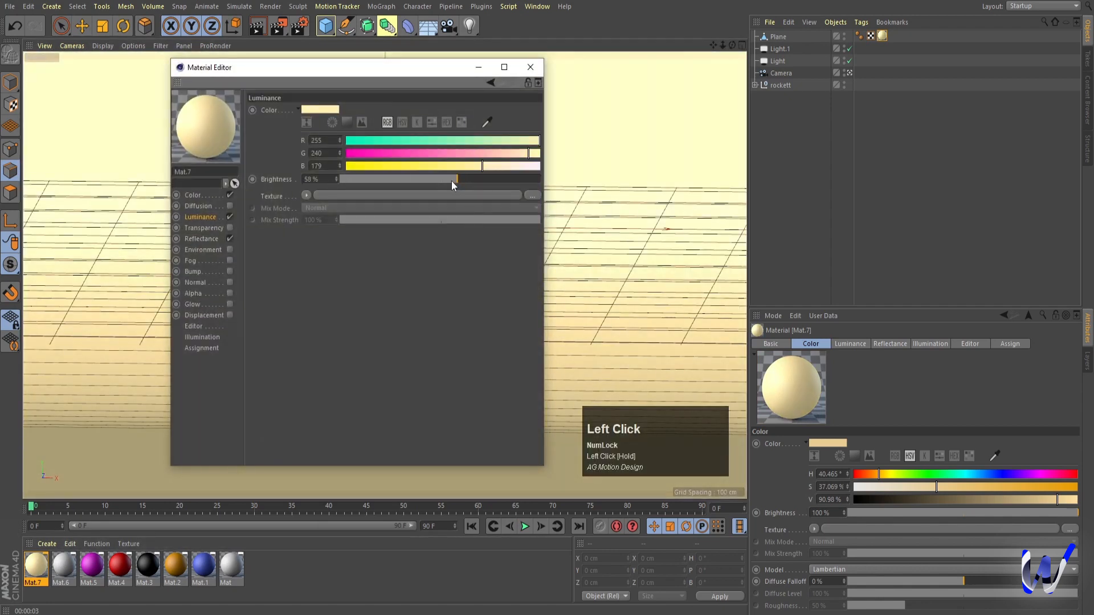
{"action": "left_click", "coordinate": [202, 238]}
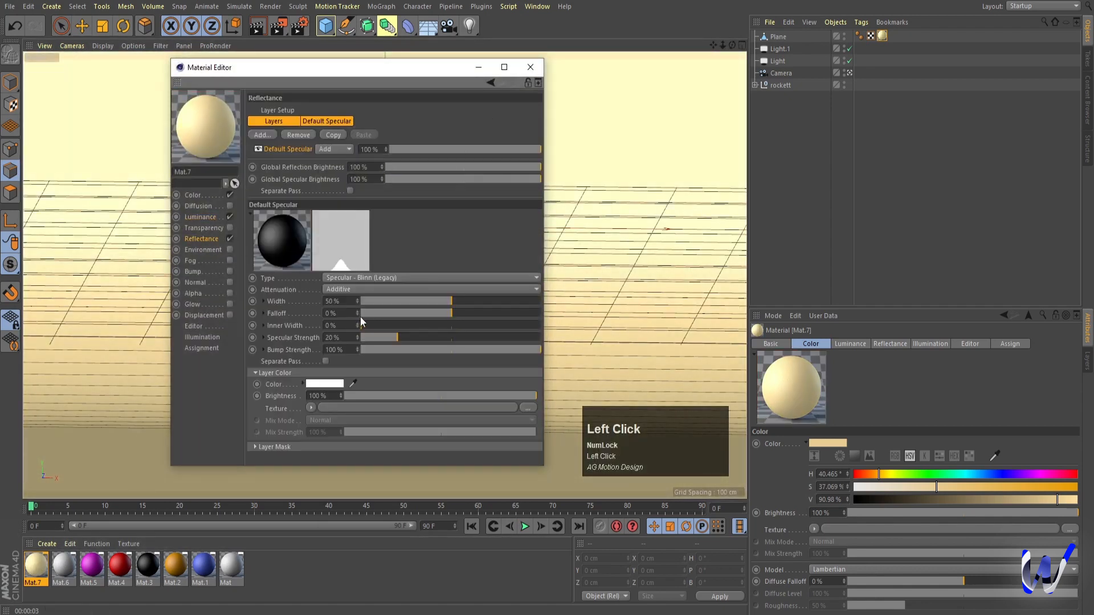
{"action": "mouse_move", "coordinate": [405, 304]}
{"action": "left_mouse_down"}
{"action": "mouse_move", "coordinate": [377, 303]}
{"action": "mouse_move", "coordinate": [403, 314]}
{"action": "left_mouse_up"}
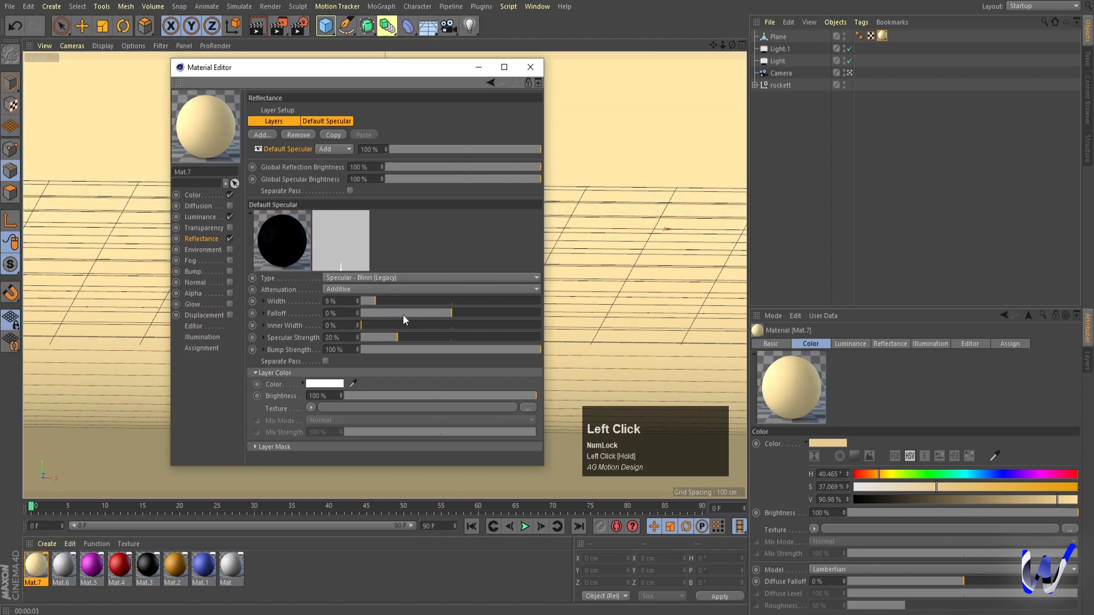
{"action": "left_click", "coordinate": [479, 67]}
{"action": "key", "text": "ctrl+r"}
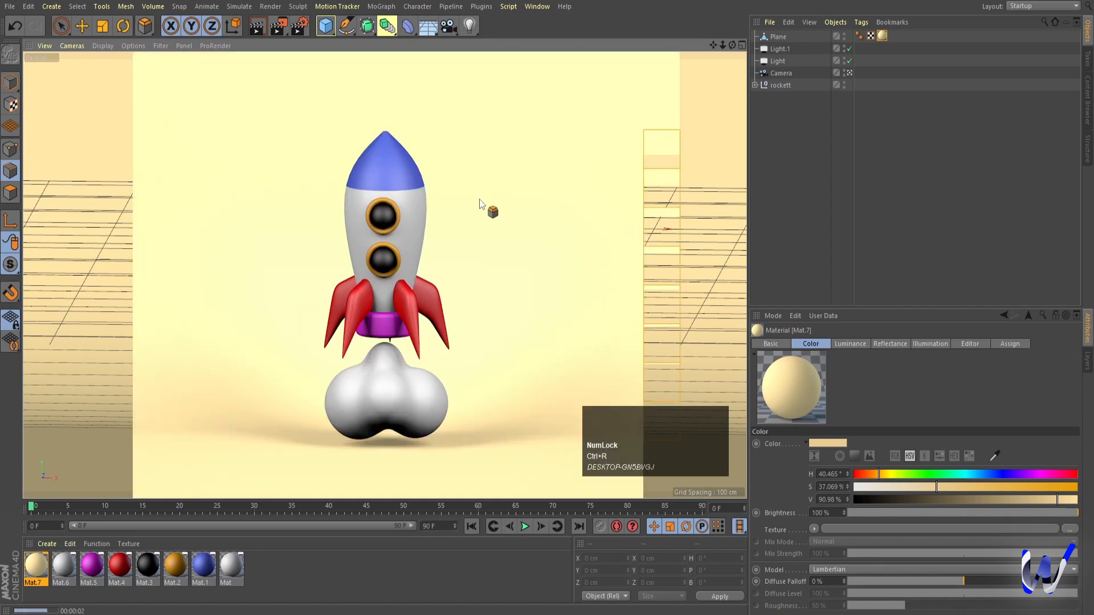
{"action": "left_click", "coordinate": [867, 176]}
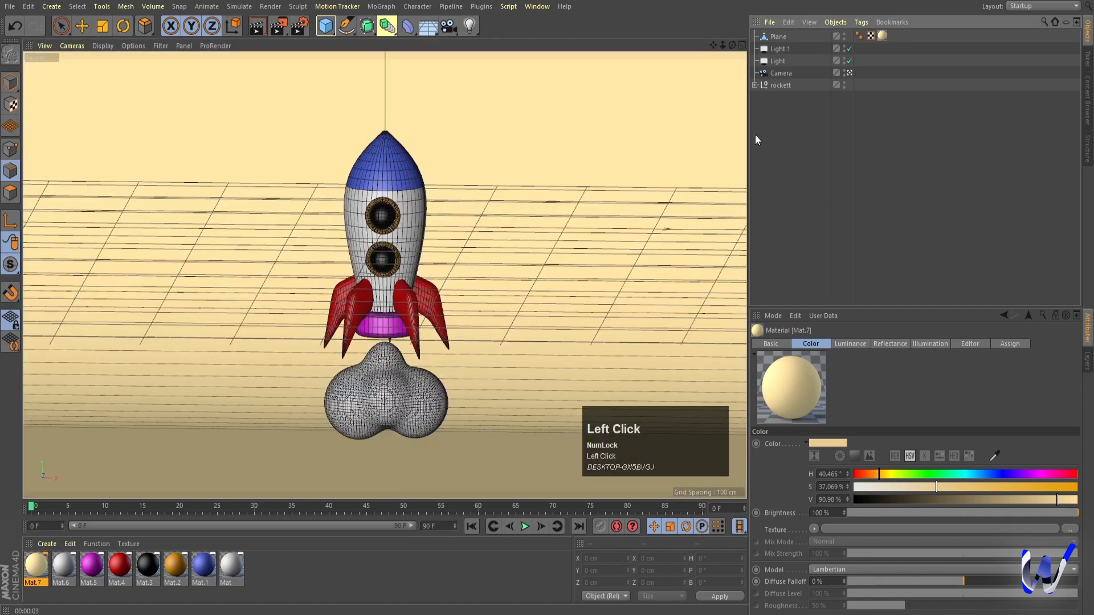
Enable luminance on the blue nose cone material and color it R 82, G 74, B 255
{"action": "left_click", "coordinate": [204, 564]}
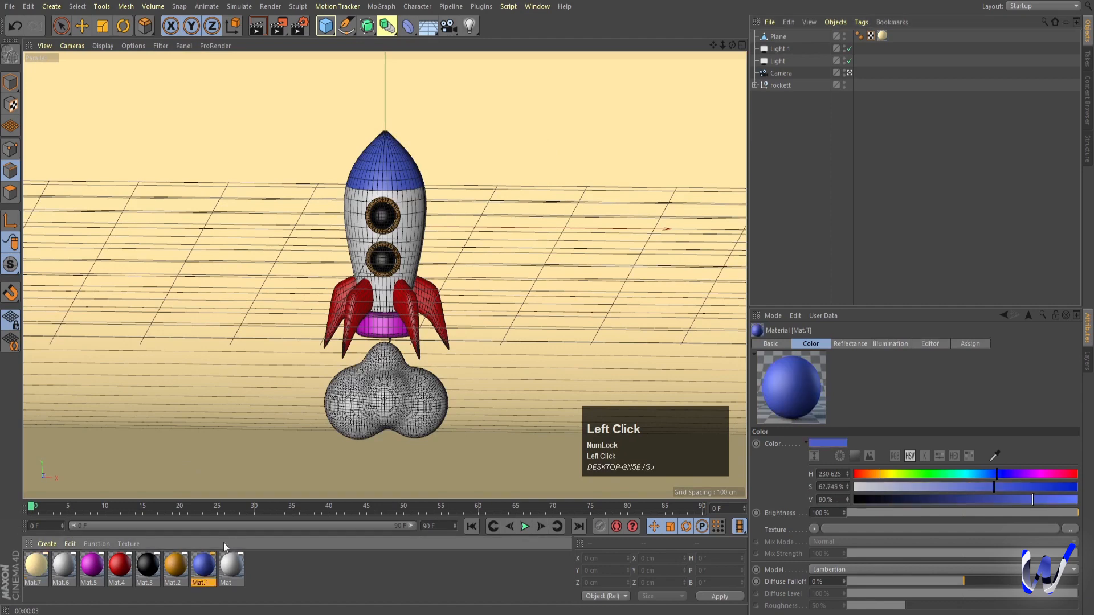
{"action": "double_click", "coordinate": [205, 566]}
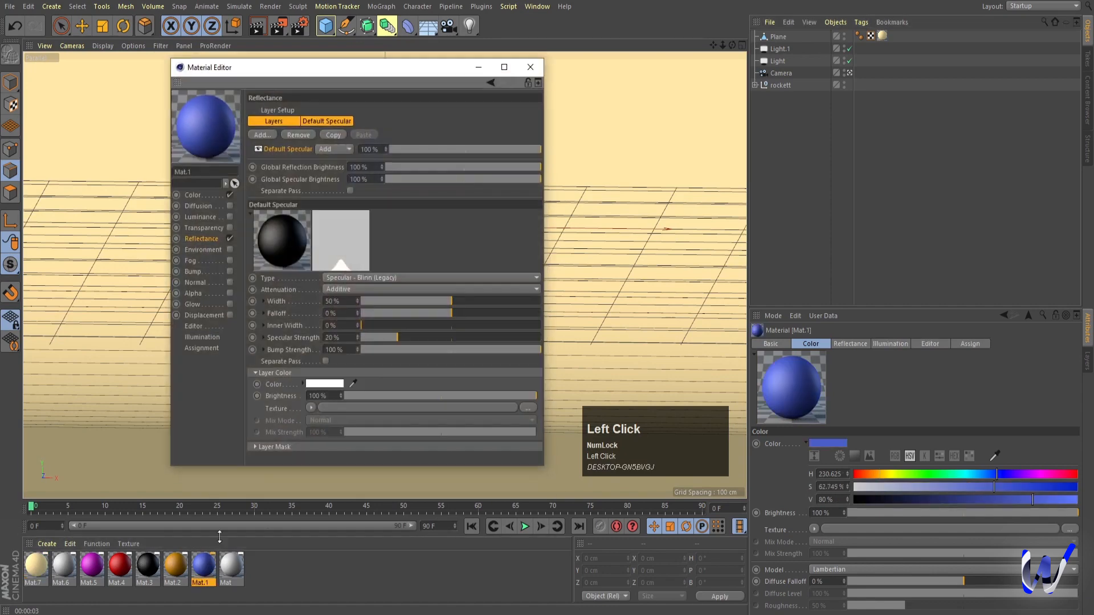
{"action": "left_click_drag", "start_coordinate": [302, 75], "coordinate": [594, 78]}
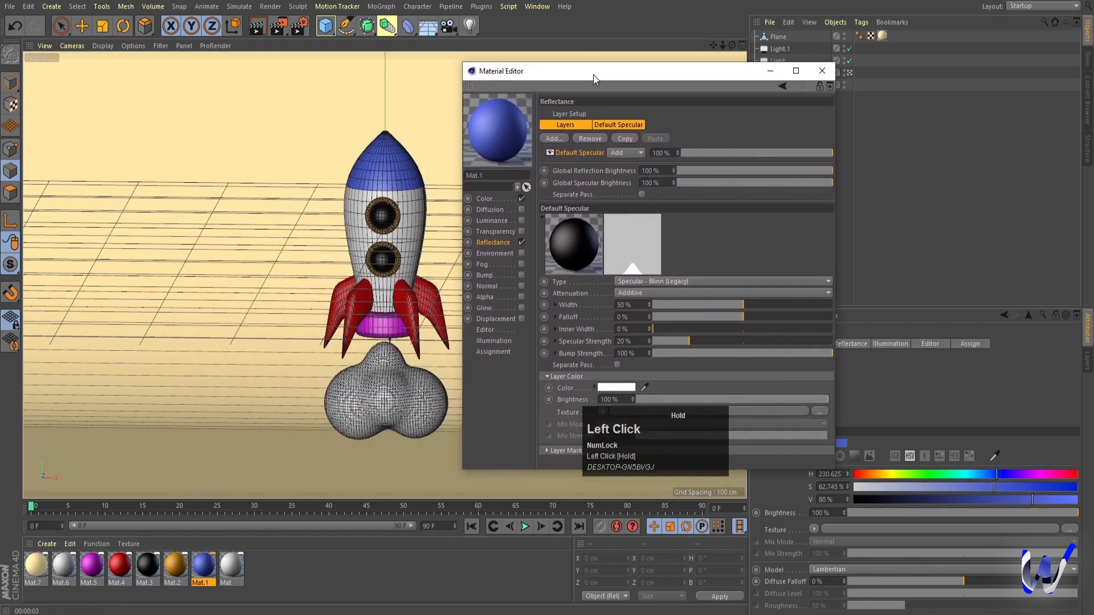
{"action": "left_click", "coordinate": [522, 220]}
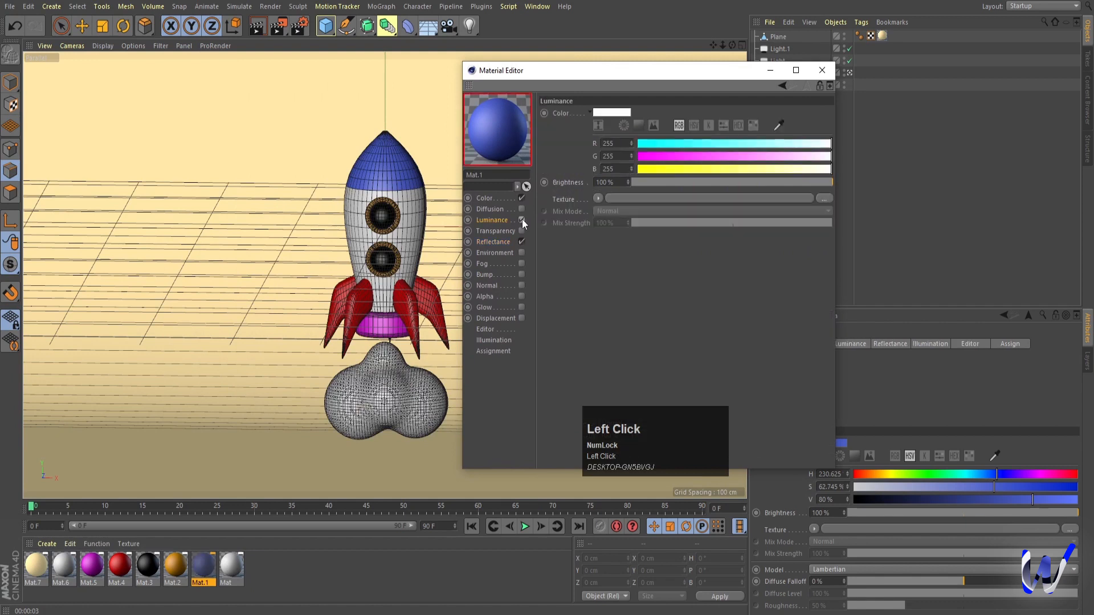
{"action": "left_click", "coordinate": [700, 143]}
{"action": "left_click", "coordinate": [706, 158]}
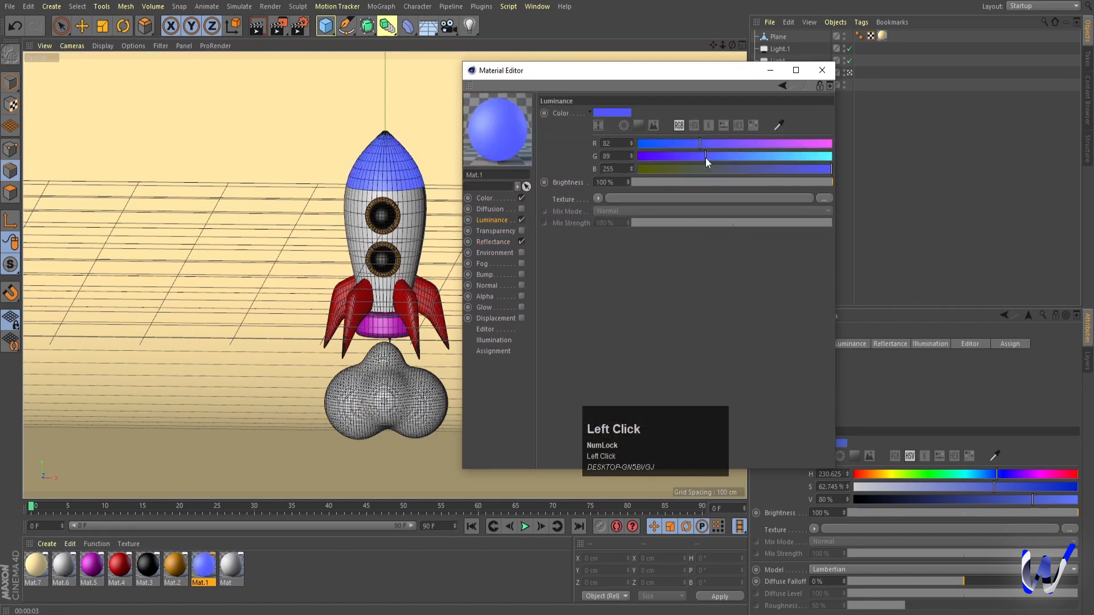
{"action": "left_click_drag", "start_coordinate": [699, 157], "coordinate": [694, 157]}
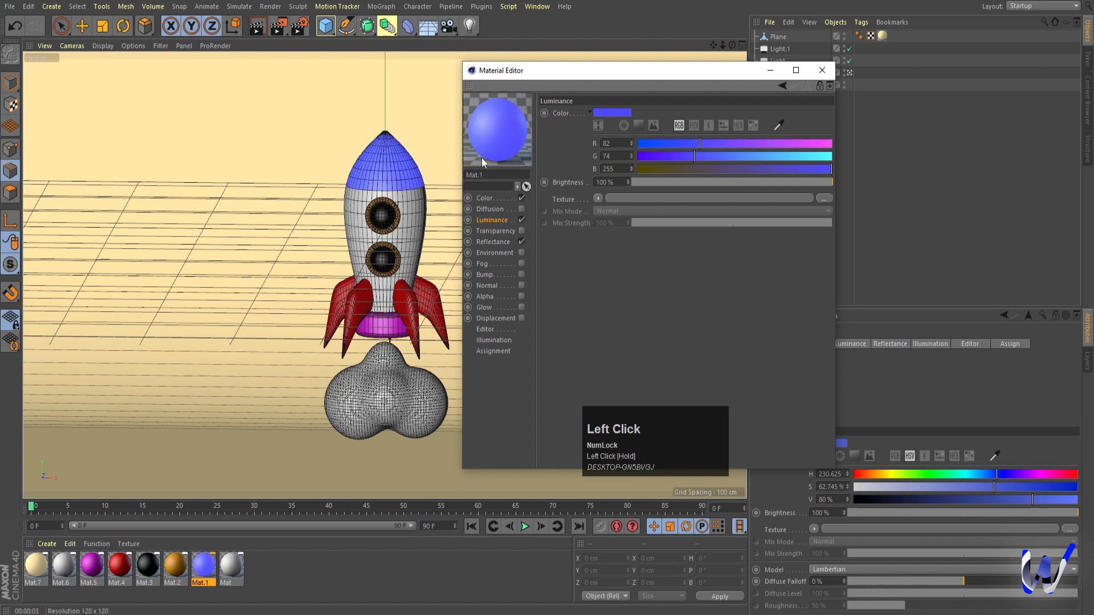
Set the blue material's luminance brightness to 75% and render a preview
{"action": "left_click", "coordinate": [487, 198]}
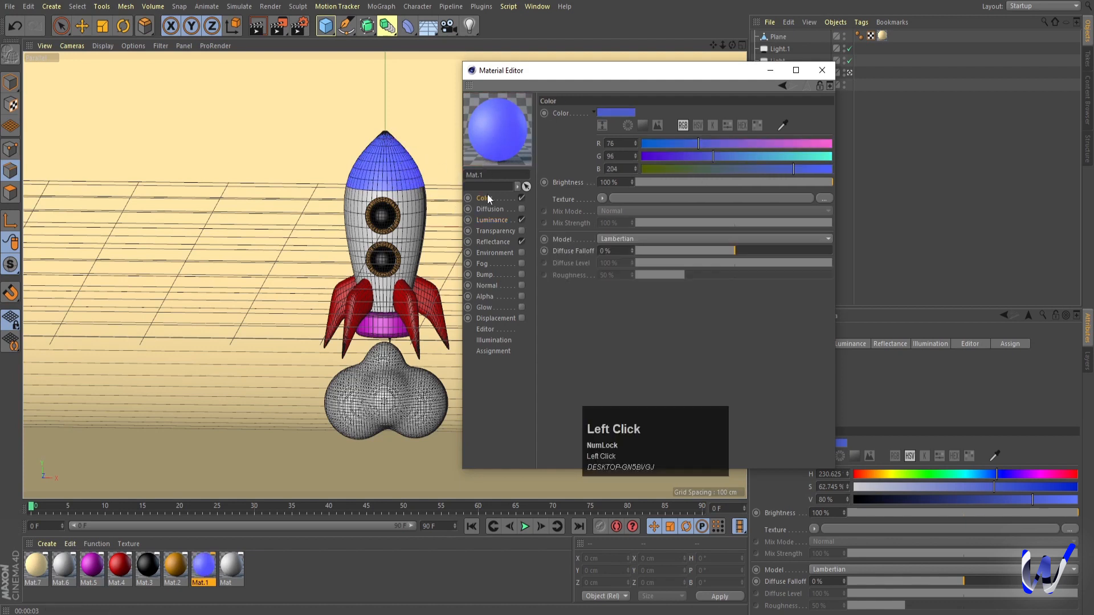
{"action": "left_click", "coordinate": [494, 222]}
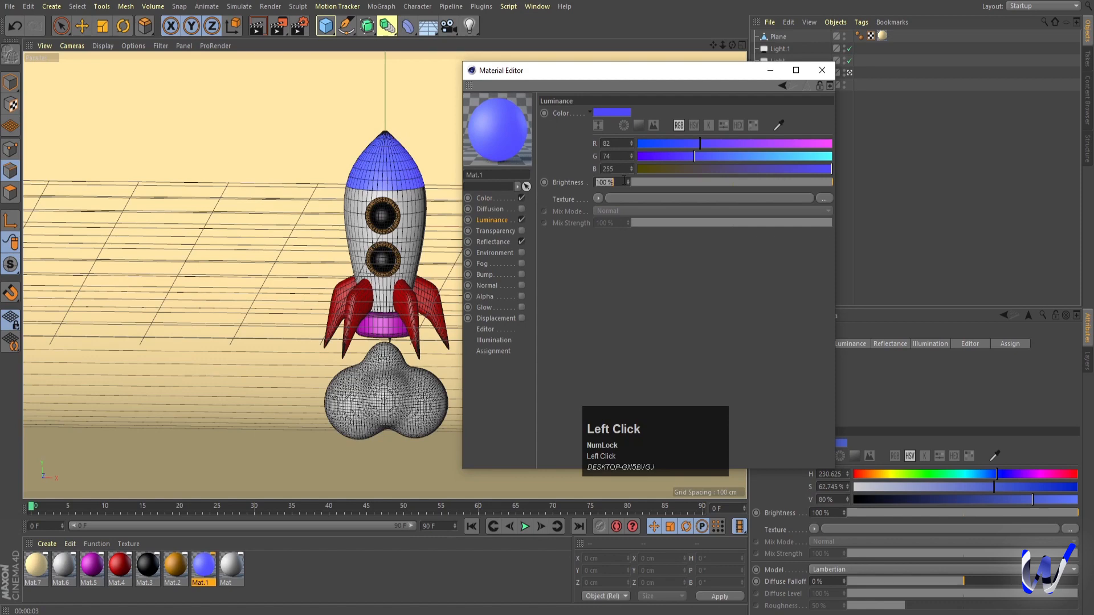
{"action": "type", "text": "75"}
{"action": "key", "text": "Return"}
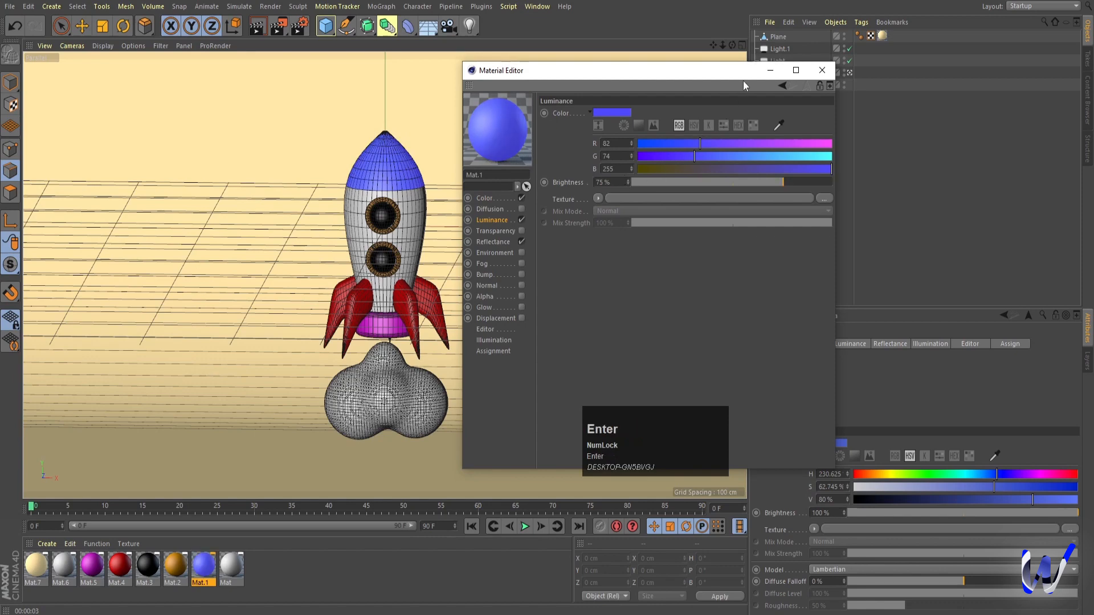
{"action": "left_click", "coordinate": [823, 70]}
{"action": "key", "text": "ctrl+r"}
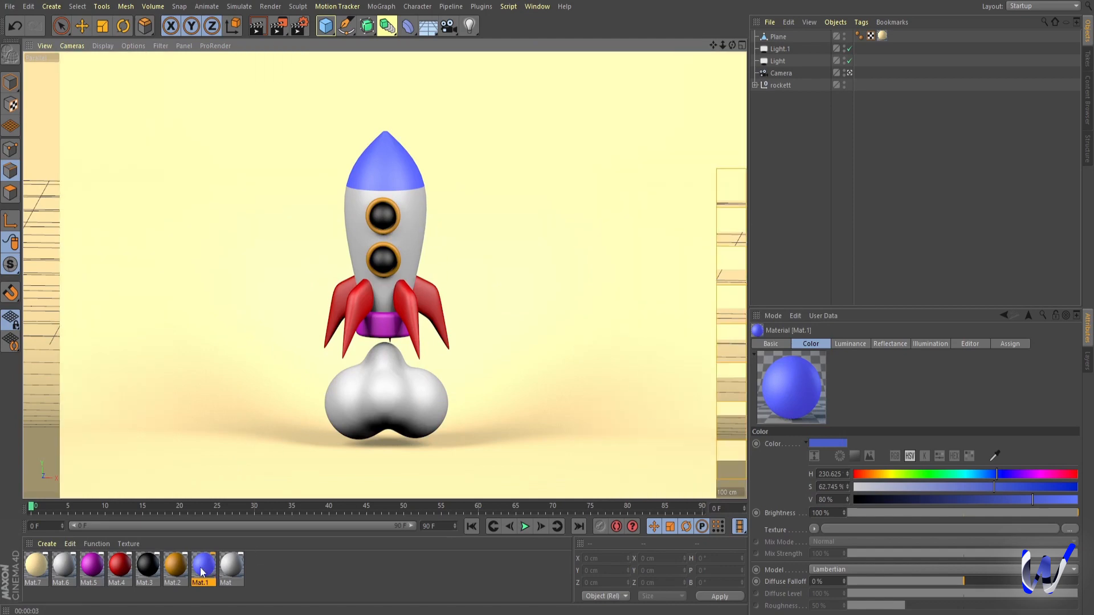
Enable luminance on the orange window ring material with R 255, G 111, B 87, reduce its brightness, and render a preview
{"action": "double_click", "coordinate": [174, 566]}
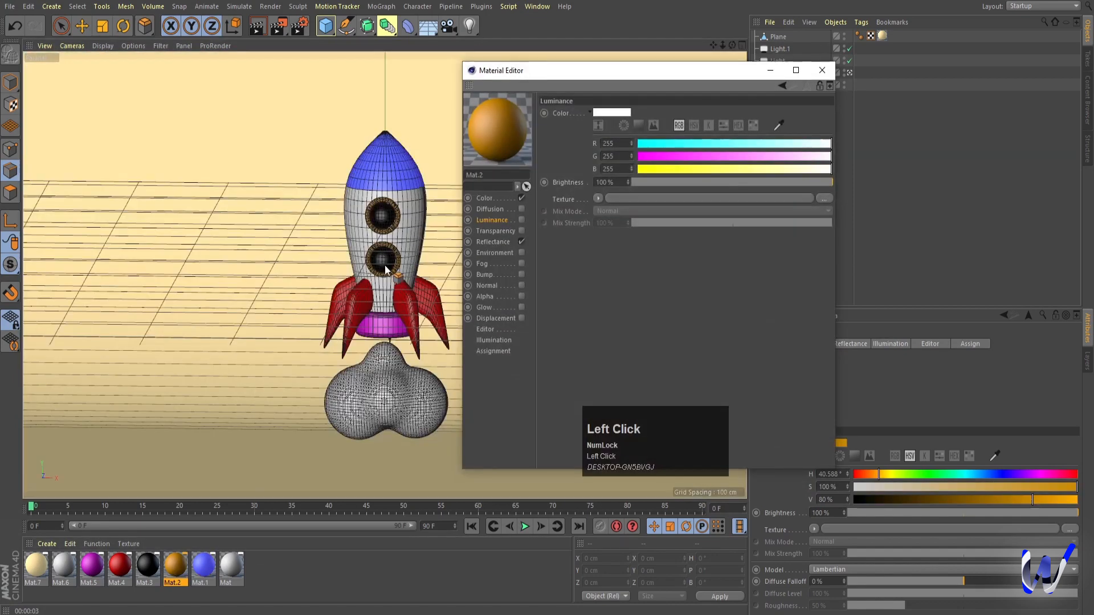
{"action": "left_click", "coordinate": [522, 221]}
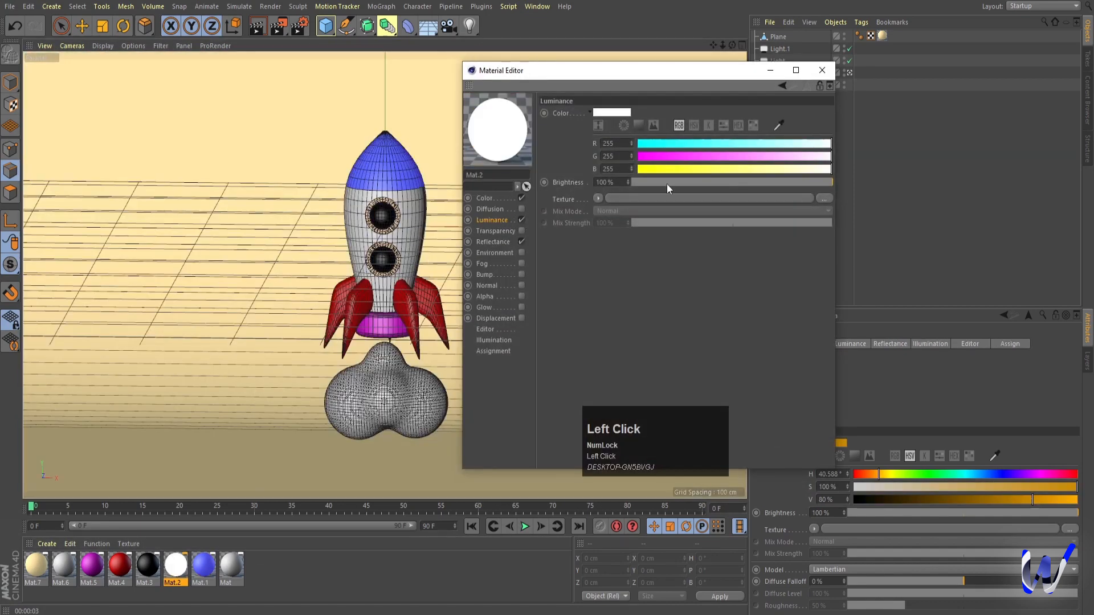
{"action": "left_click", "coordinate": [705, 168]}
{"action": "left_click", "coordinate": [722, 157]}
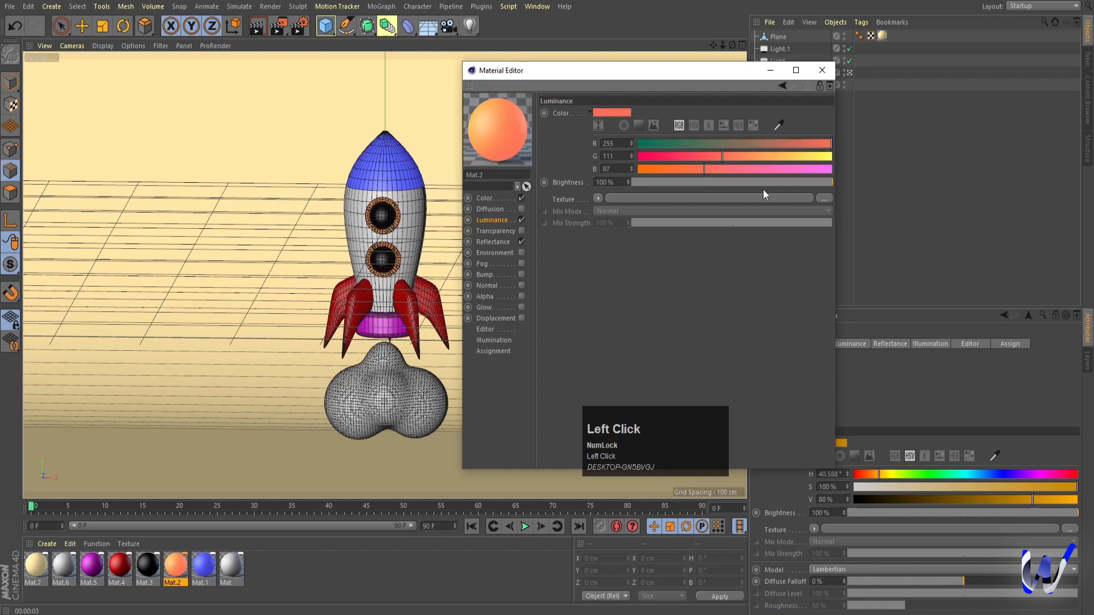
{"action": "left_click", "coordinate": [791, 183]}
{"action": "left_click", "coordinate": [771, 70]}
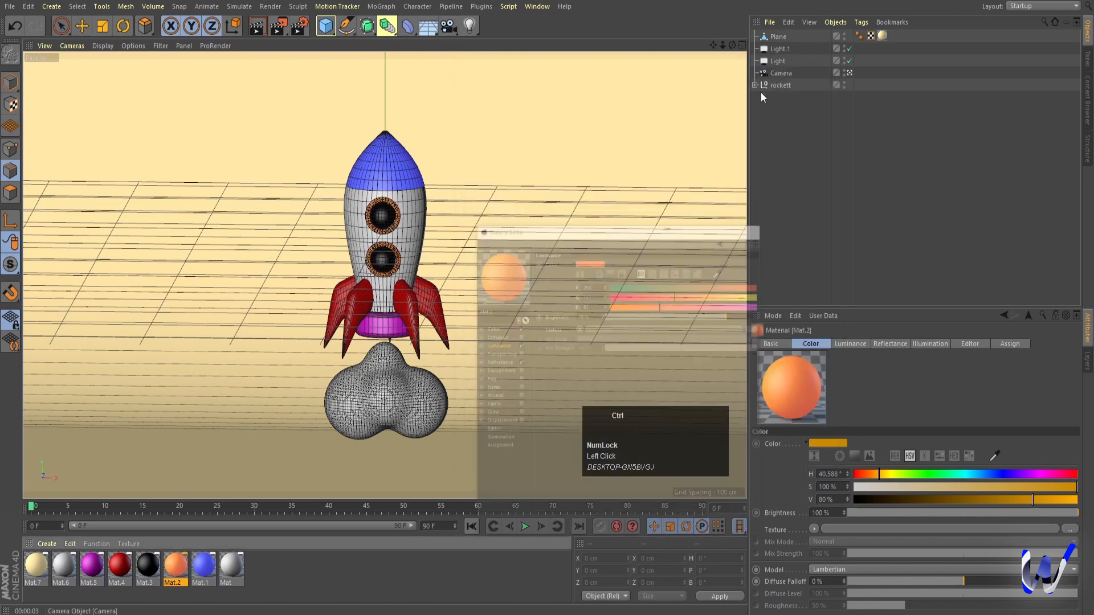
{"action": "key", "text": "ctrl+r"}
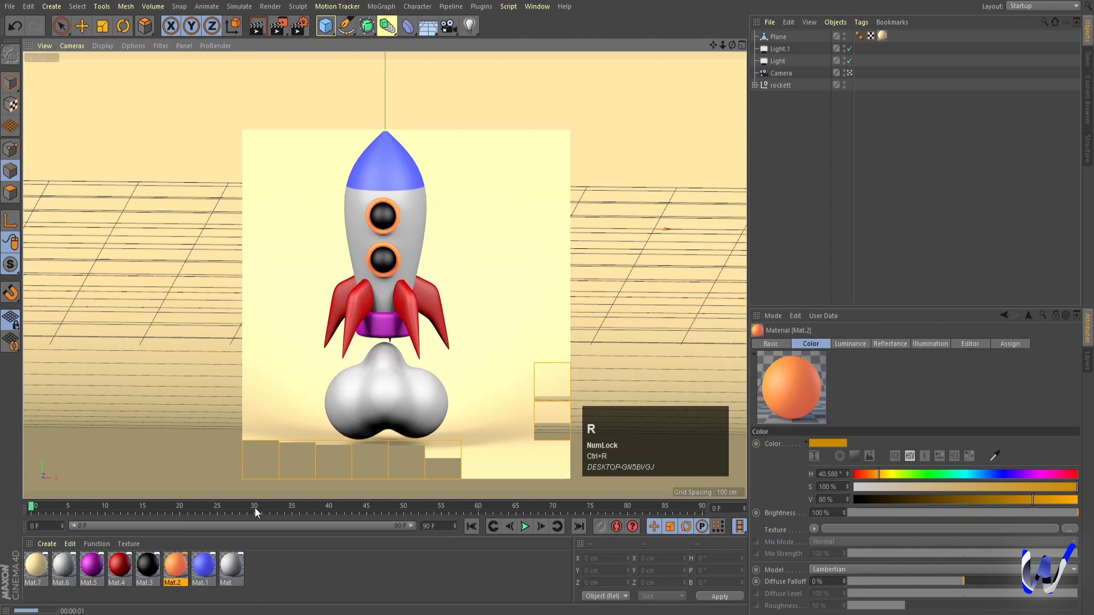
Enable white luminance on the rocket body's material and render a preview
{"action": "double_click", "coordinate": [232, 567]}
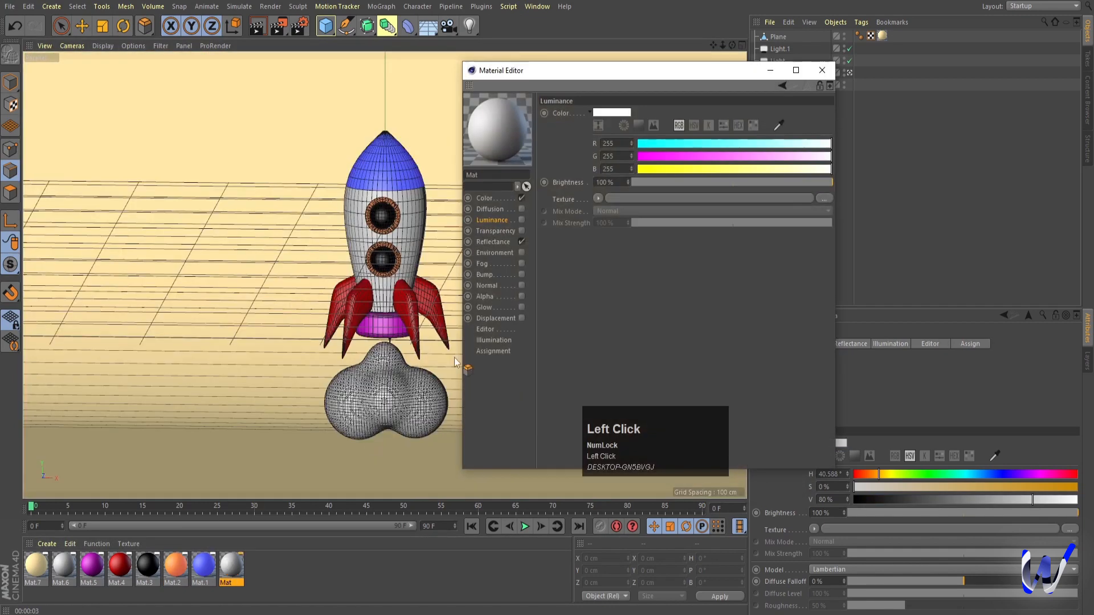
{"action": "left_click", "coordinate": [519, 217]}
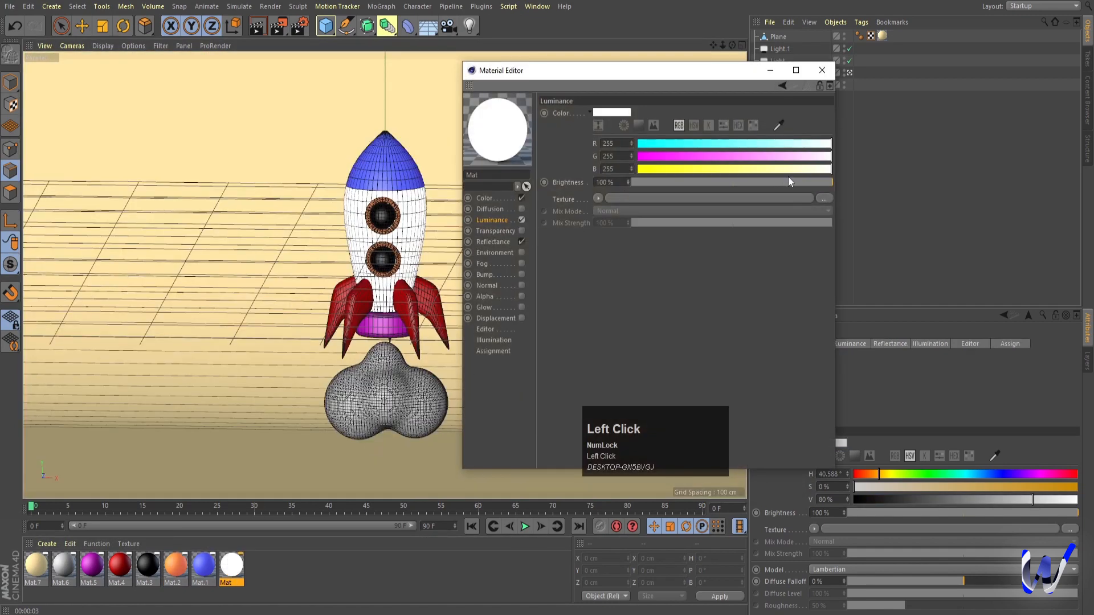
{"action": "left_click", "coordinate": [773, 70]}
{"action": "key", "text": "ctrl+r"}
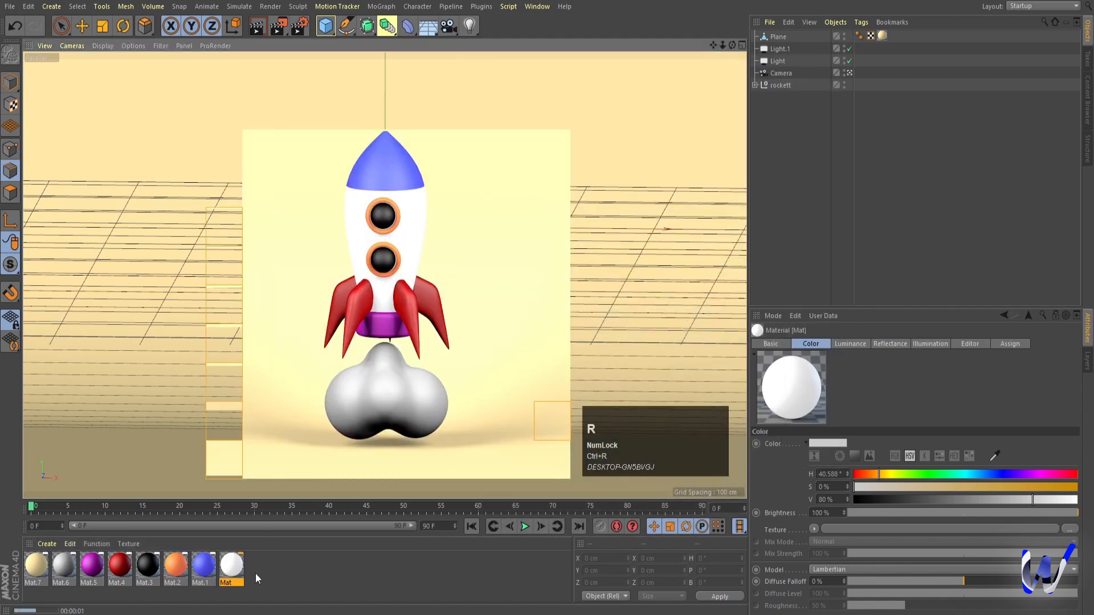
Lower the body material's luminance brightness to 56% and render another preview
{"action": "left_click", "coordinate": [235, 572]}
{"action": "double_click", "coordinate": [231, 567]}
{"action": "left_click", "coordinate": [742, 182]}
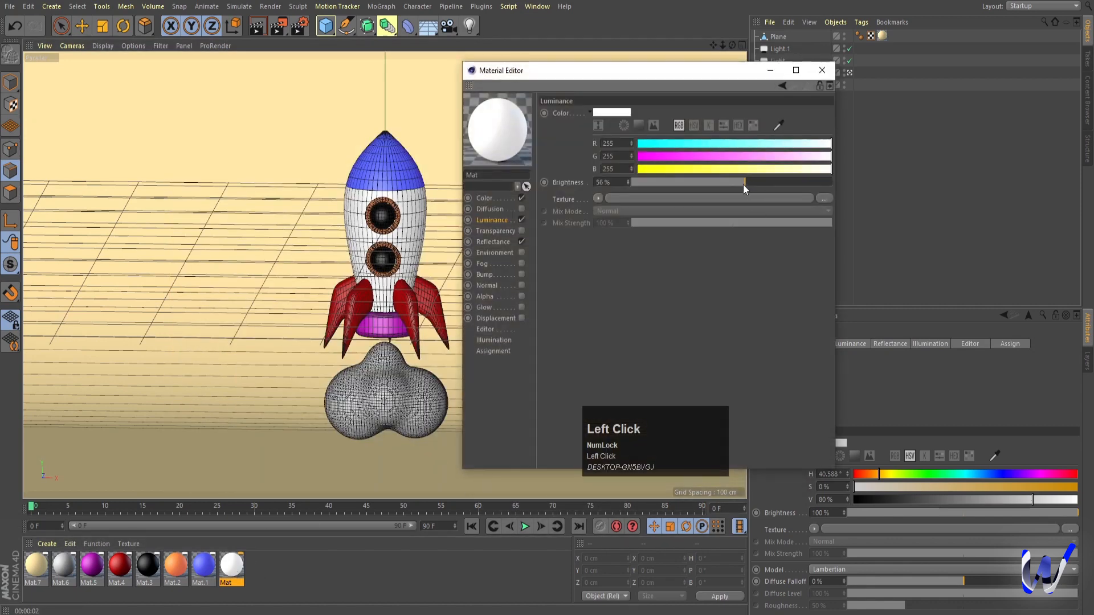
{"action": "left_click", "coordinate": [770, 70]}
{"action": "key", "text": "ctrl+r"}
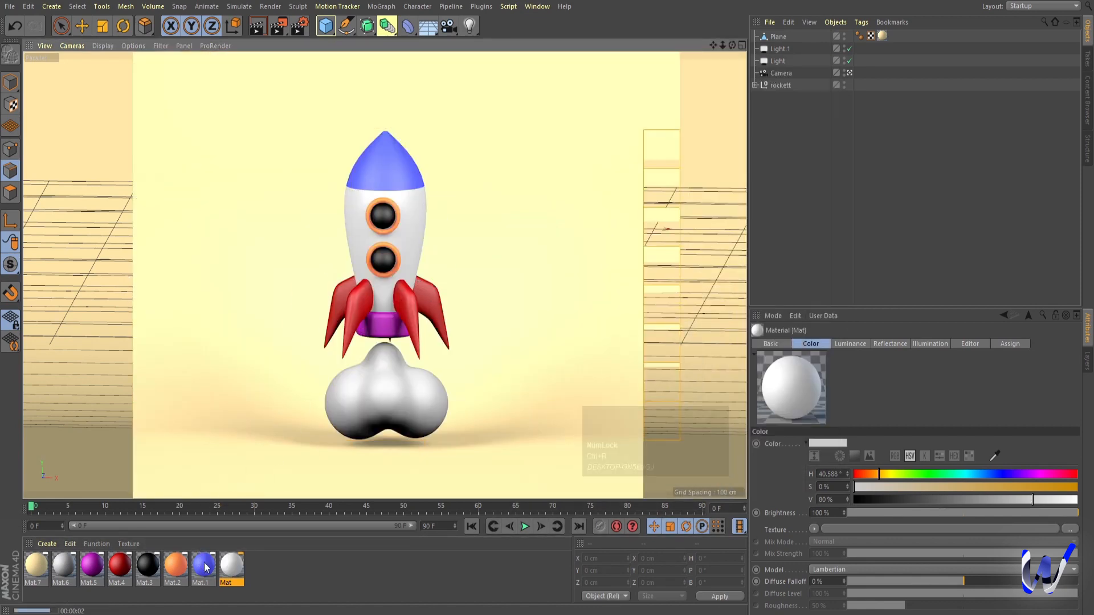
Enable luminance on the black window material with R, G and B at 0 and brightness at 70%
{"action": "double_click", "coordinate": [153, 565]}
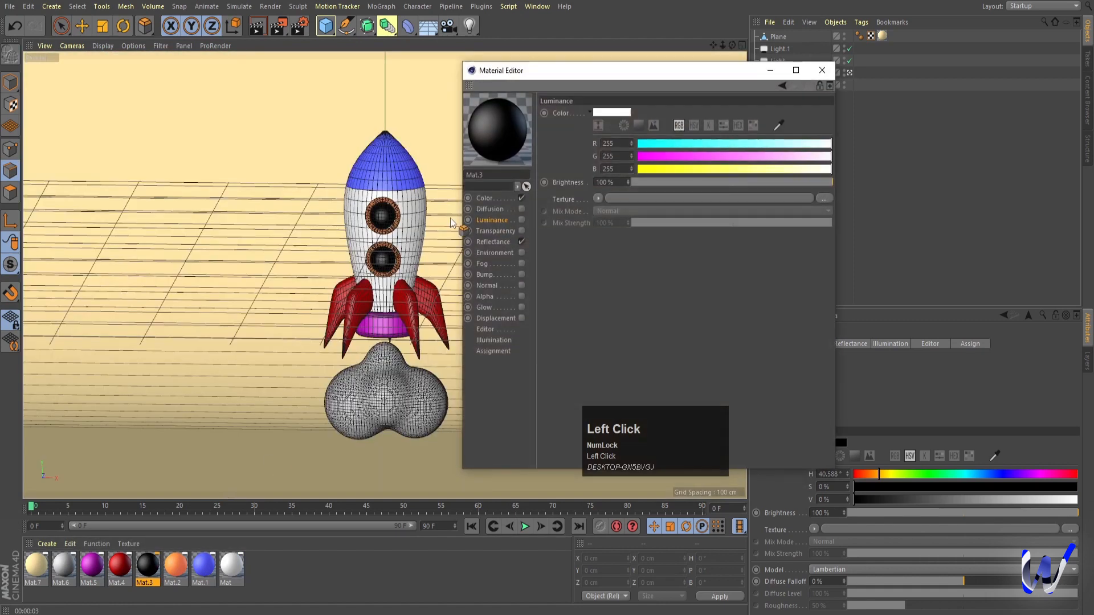
{"action": "left_click", "coordinate": [522, 220]}
{"action": "left_click_drag", "start_coordinate": [664, 157], "coordinate": [632, 170]}
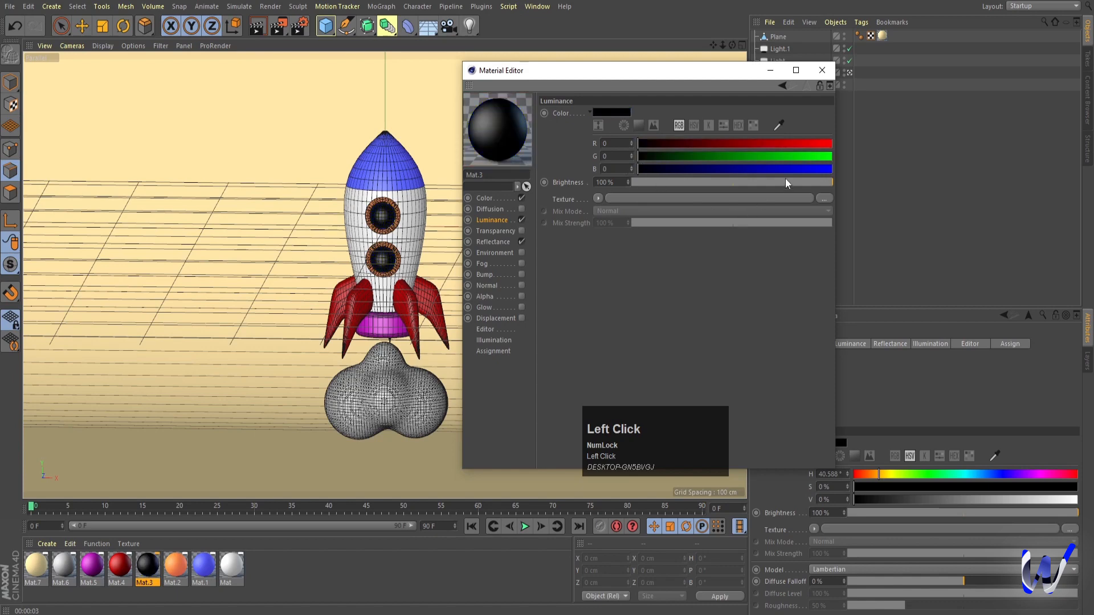
{"action": "left_click_drag", "start_coordinate": [786, 182], "coordinate": [779, 185]}
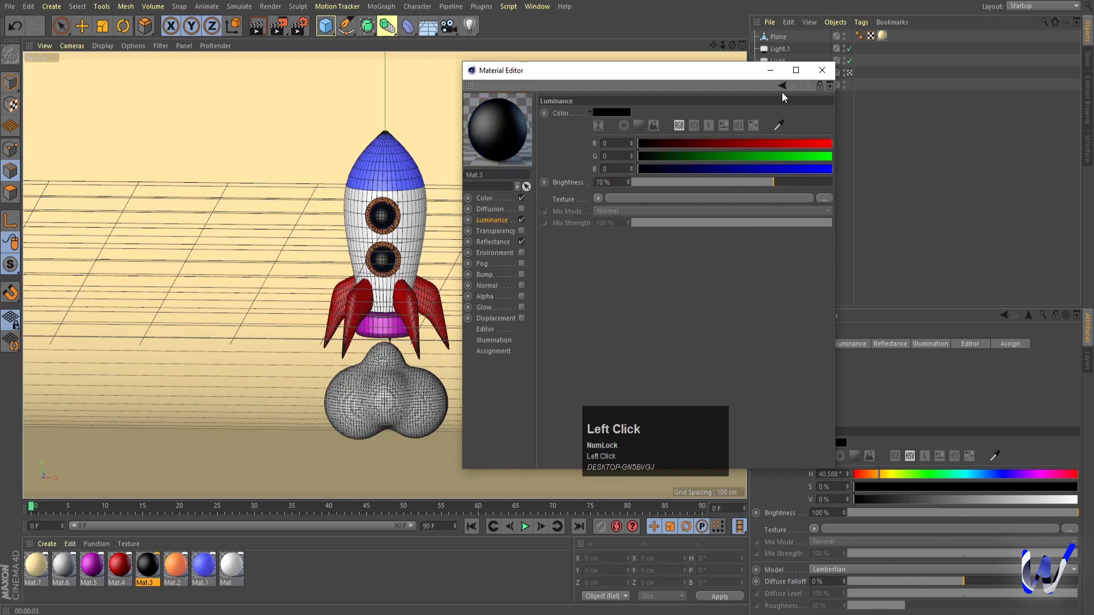
{"action": "left_click", "coordinate": [823, 70]}
Enable luminance on the red fin material with R 255, G 28 and B 19
{"action": "double_click", "coordinate": [130, 565]}
{"action": "left_click_drag", "start_coordinate": [130, 565], "coordinate": [349, 395]}
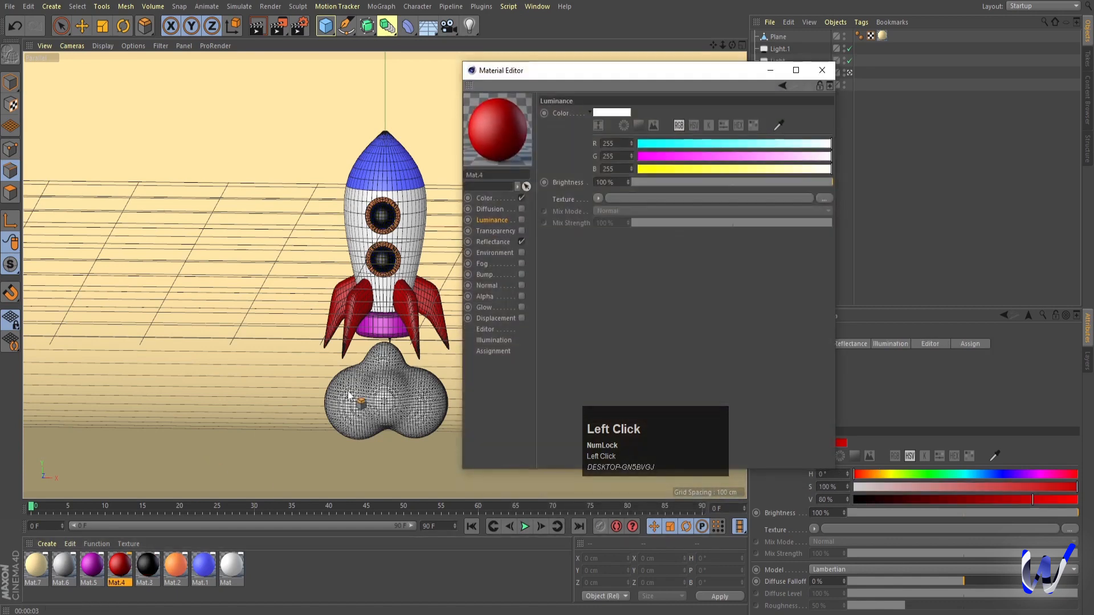
{"action": "left_click", "coordinate": [521, 220]}
{"action": "left_click", "coordinate": [659, 156]}
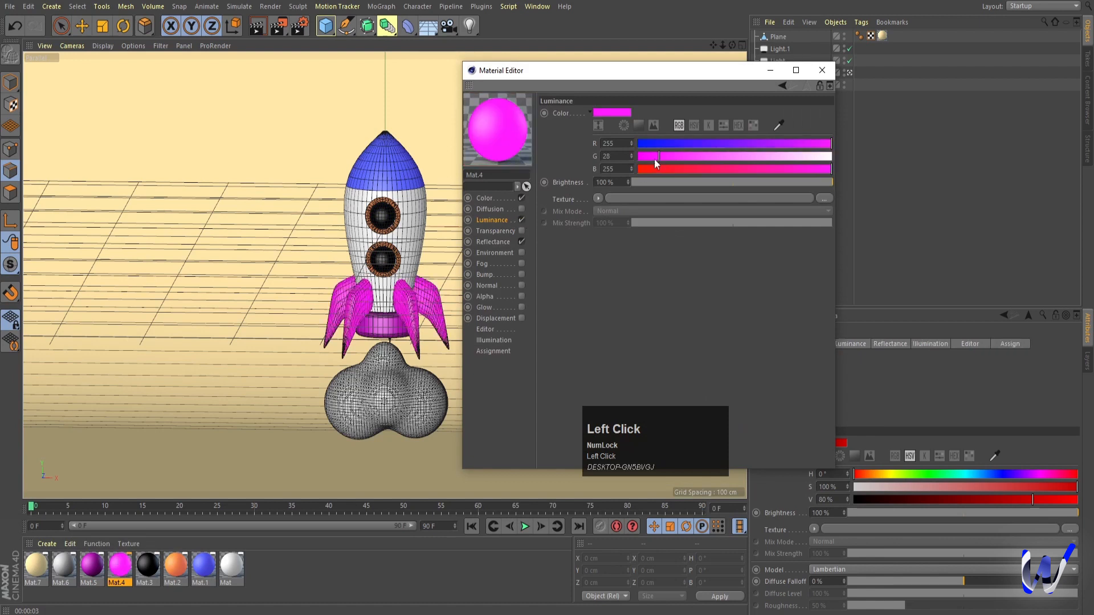
{"action": "left_click", "coordinate": [653, 169]}
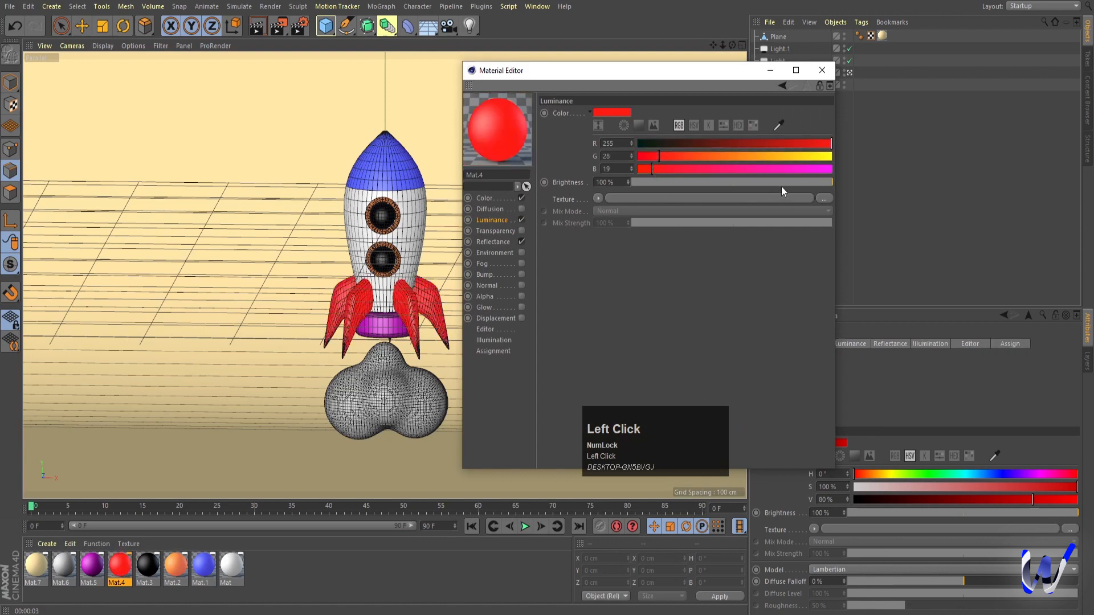
{"action": "left_click", "coordinate": [822, 69]}
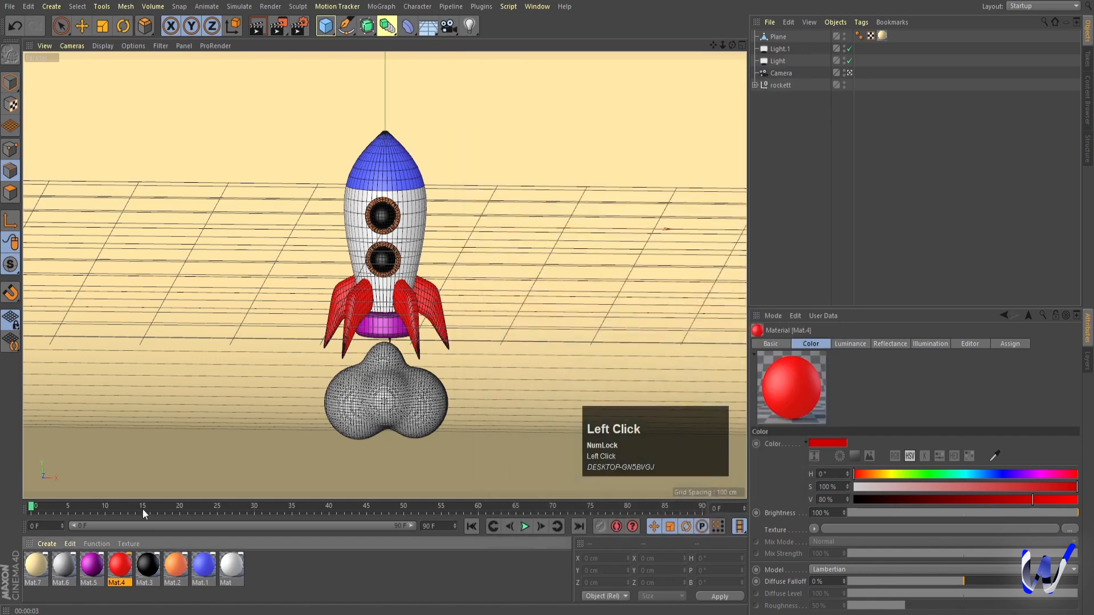
Enable luminance on the magenta nozzle material with R 255, G 13, B 141 and about 75% brightness, and render a preview
{"action": "double_click", "coordinate": [92, 567]}
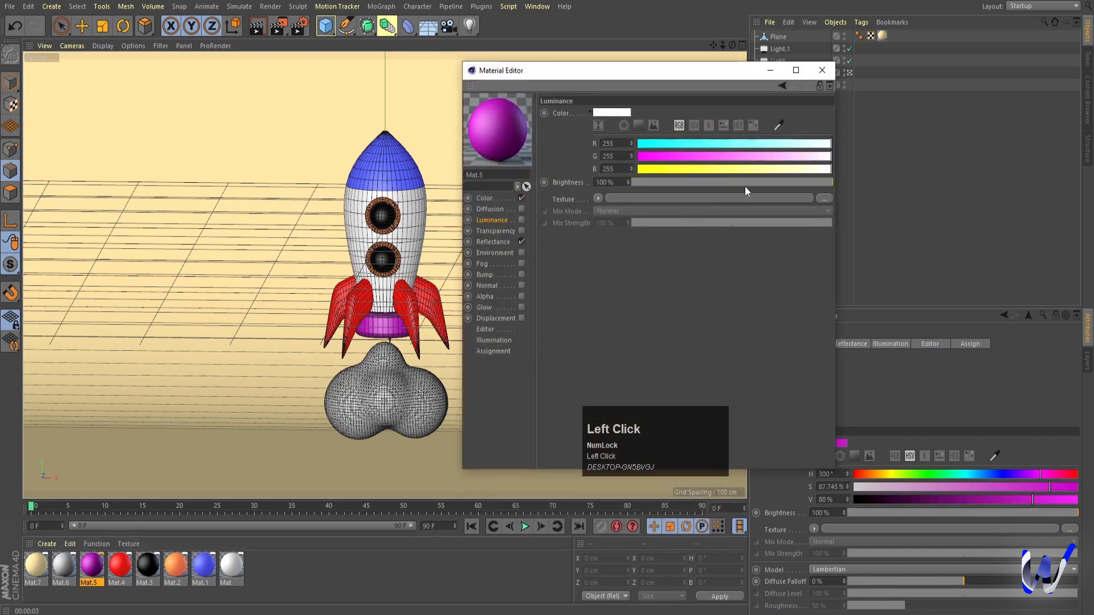
{"action": "left_click", "coordinate": [666, 156]}
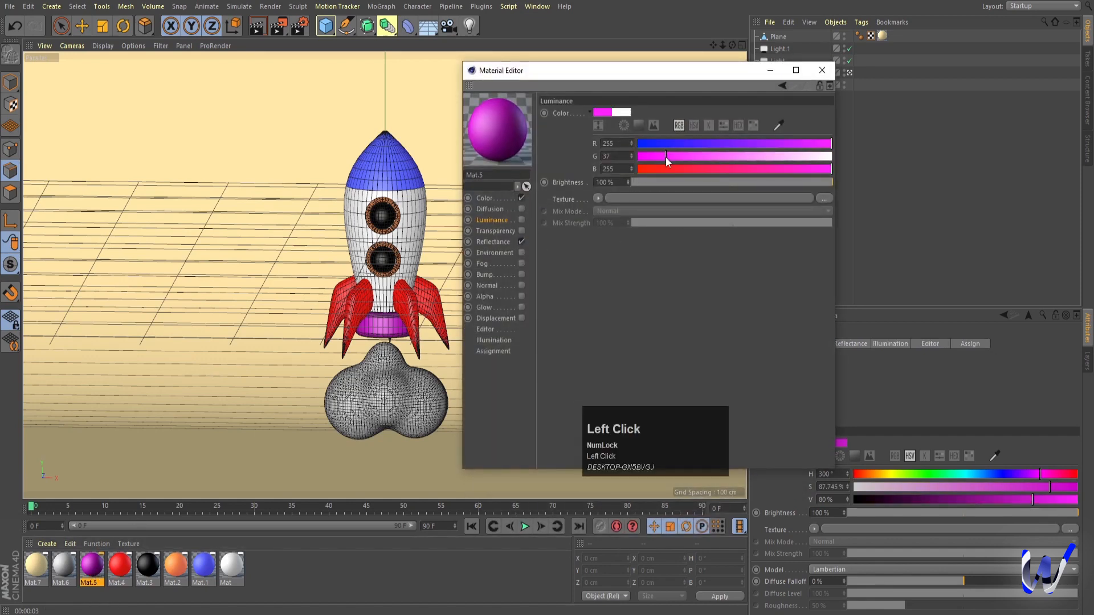
{"action": "left_click", "coordinate": [522, 220]}
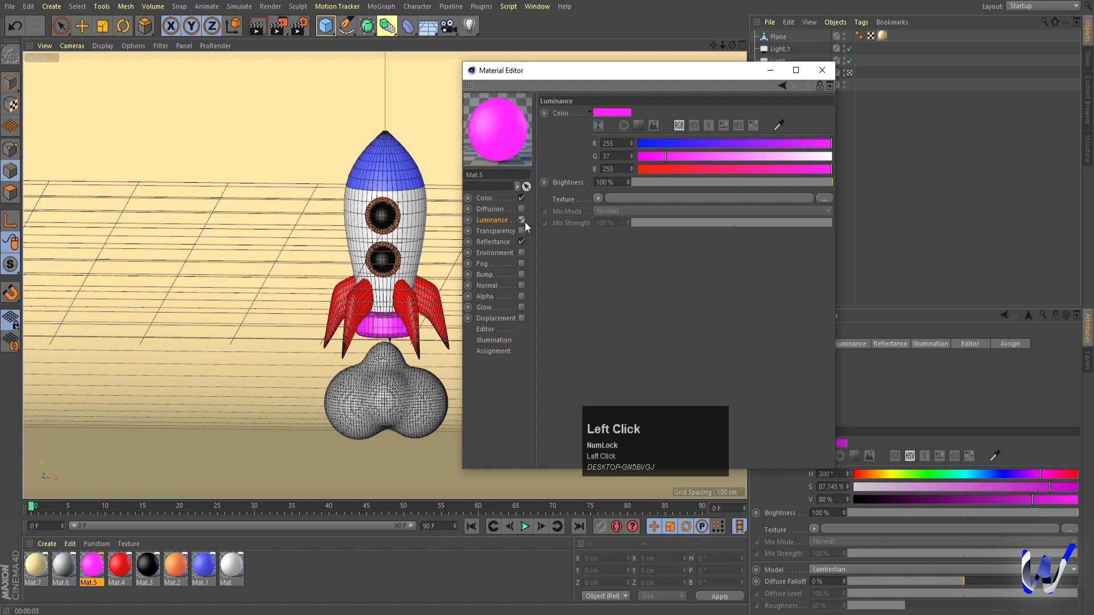
{"action": "left_click_drag", "start_coordinate": [665, 157], "coordinate": [647, 156]}
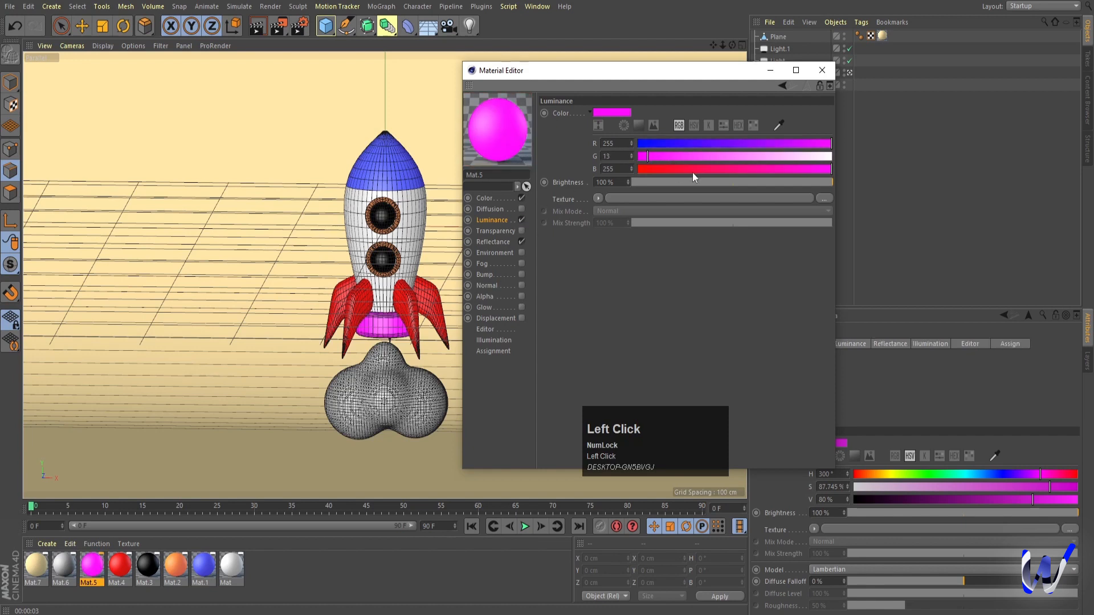
{"action": "left_click", "coordinate": [745, 169]}
{"action": "left_click", "coordinate": [796, 183]}
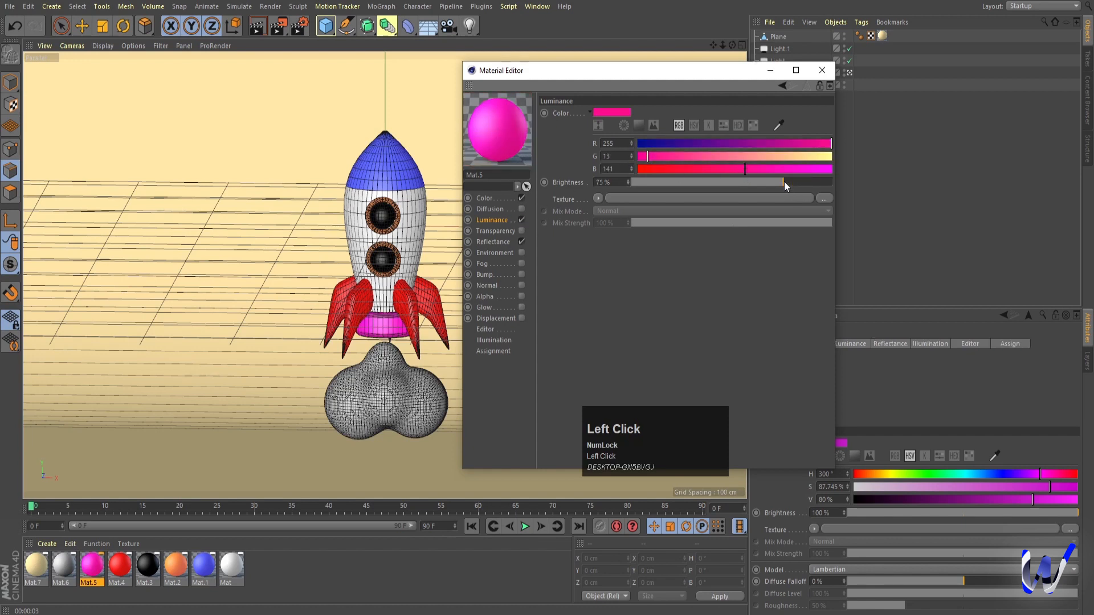
{"action": "left_click", "coordinate": [771, 70]}
{"action": "key", "text": "ctrl+r"}
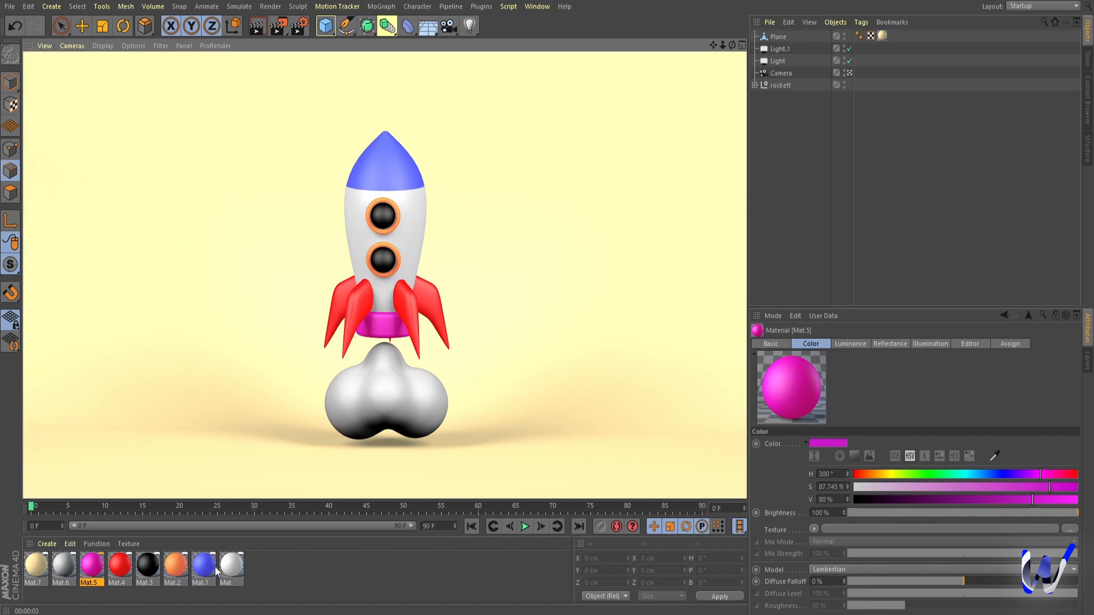
Enable white luminance with reduced brightness on the smoke cloud's material and render a preview
{"action": "double_click", "coordinate": [67, 568]}
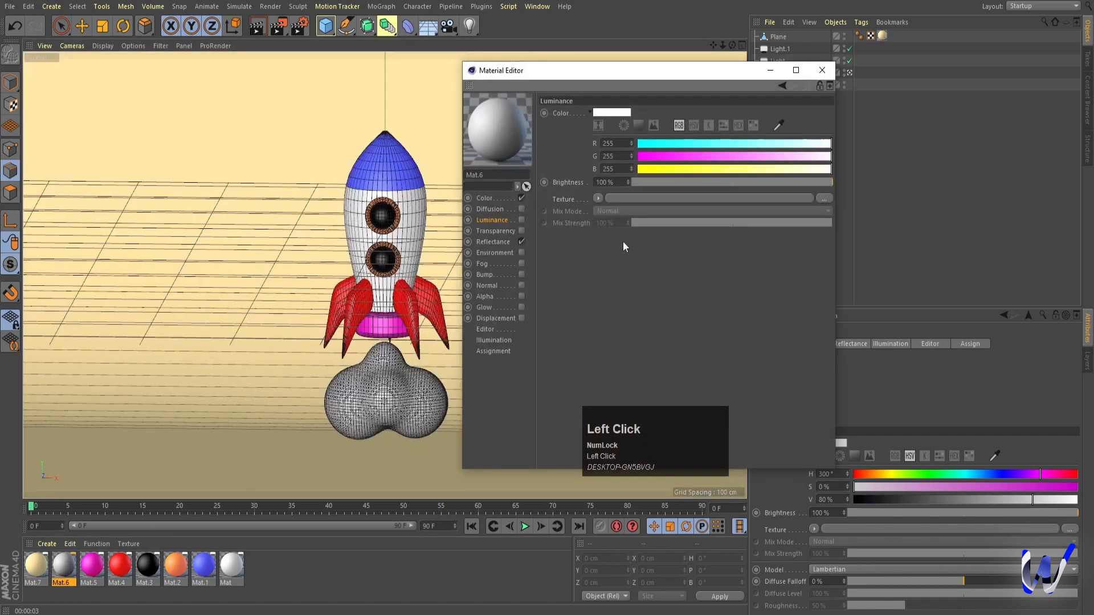
{"action": "left_click", "coordinate": [521, 220]}
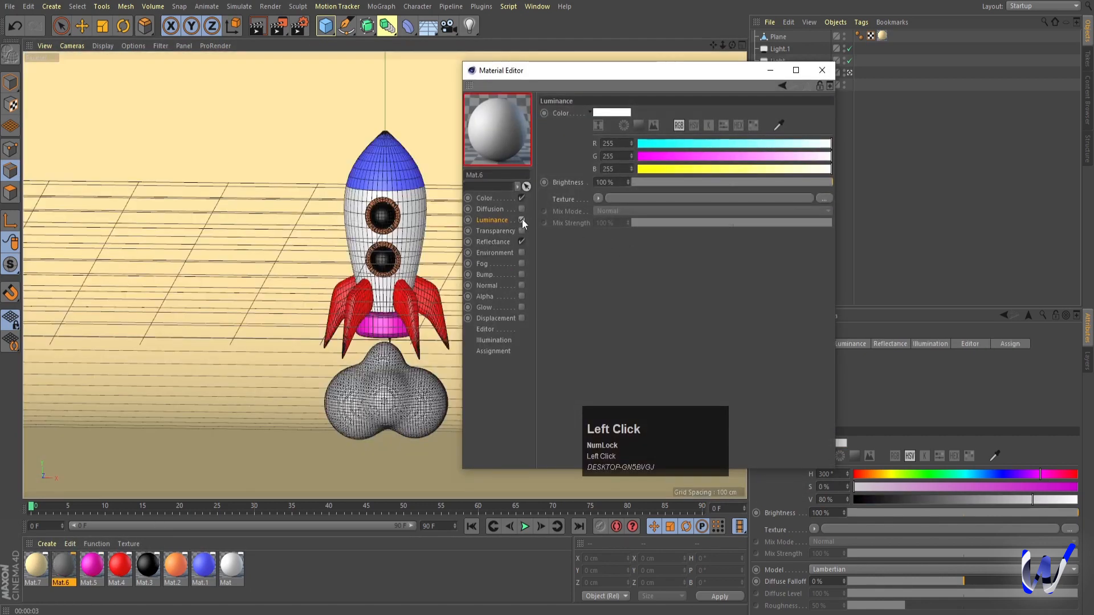
{"action": "left_click", "coordinate": [791, 182]}
{"action": "left_click", "coordinate": [822, 71]}
{"action": "key", "text": "ctrl+r"}
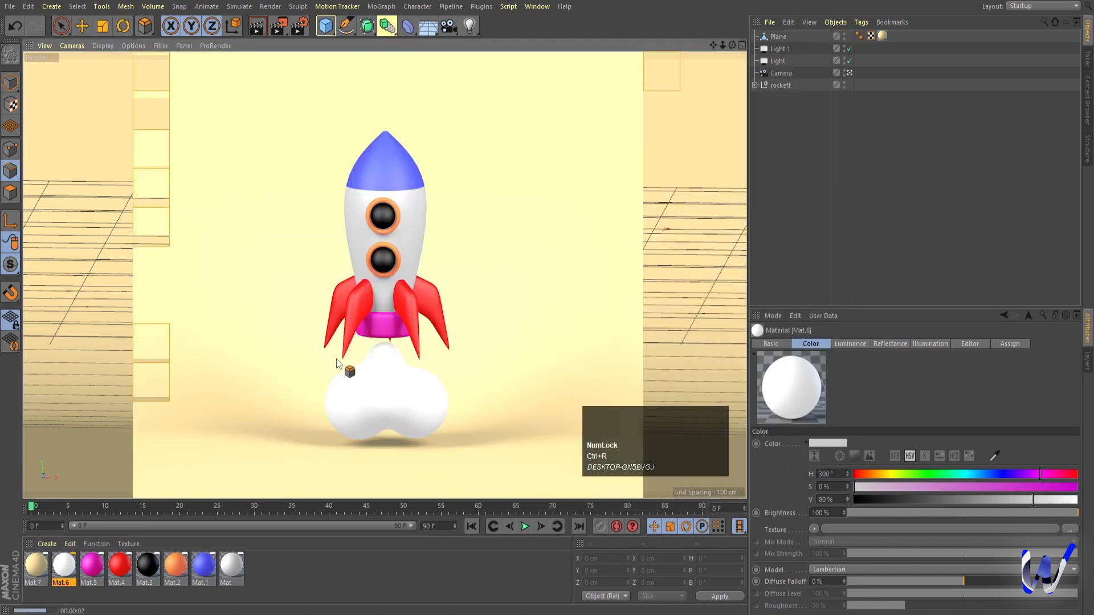
Try the nose cone's blue material on the backdrop in a preview render, and undo the assignment
{"action": "left_click_drag", "start_coordinate": [205, 565], "coordinate": [209, 416]}
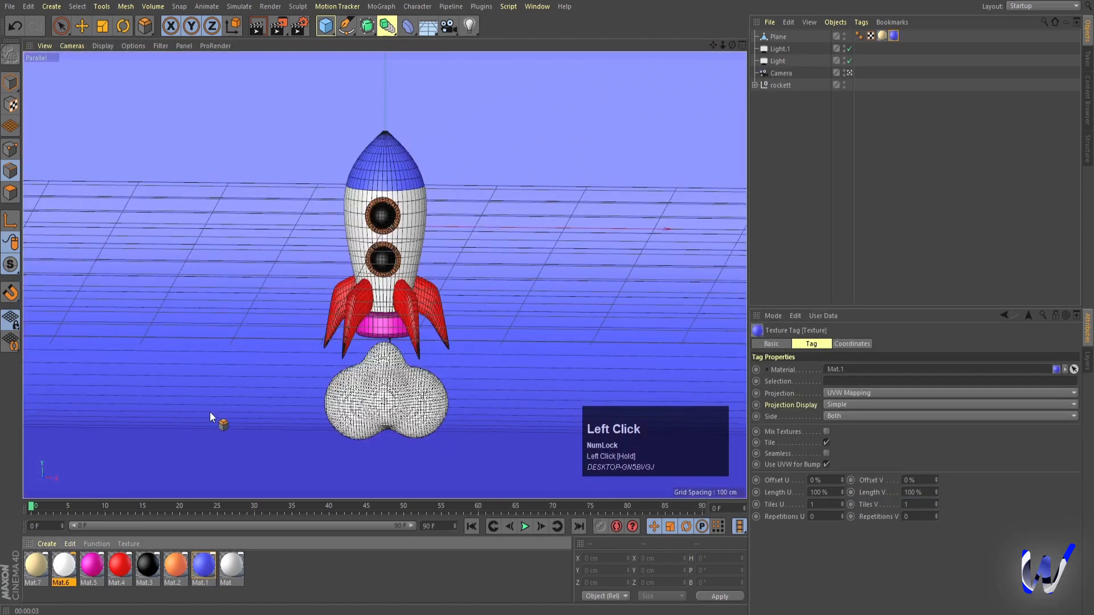
{"action": "key", "text": "ctrl+r"}
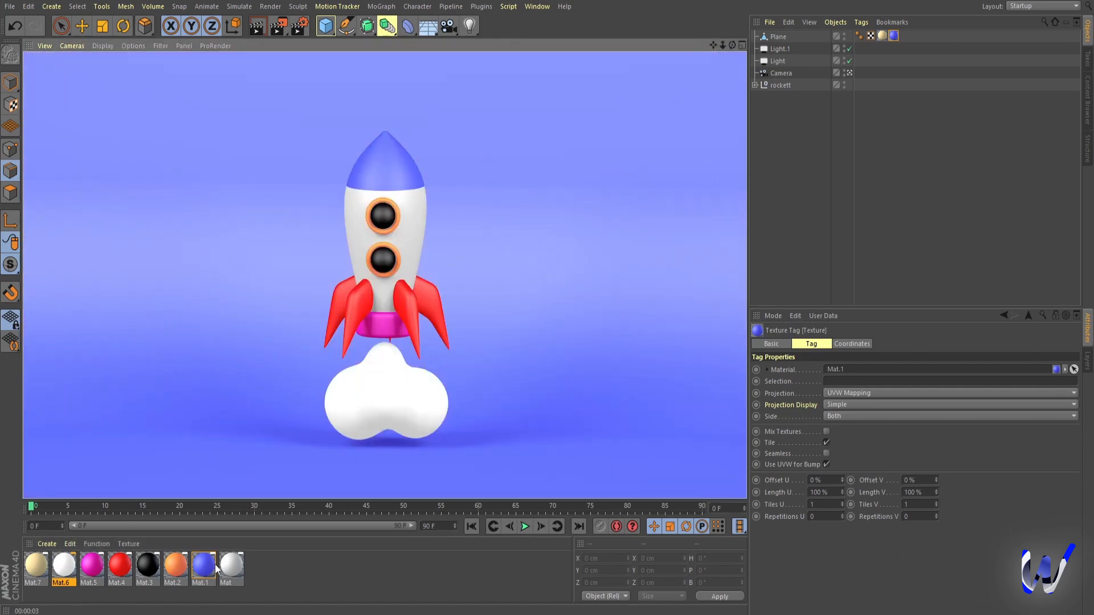
{"action": "key", "text": "ctrl+z"}
Change the backdrop material's base color to dark blue with R 48, G 46 and B 146
{"action": "double_click", "coordinate": [36, 565]}
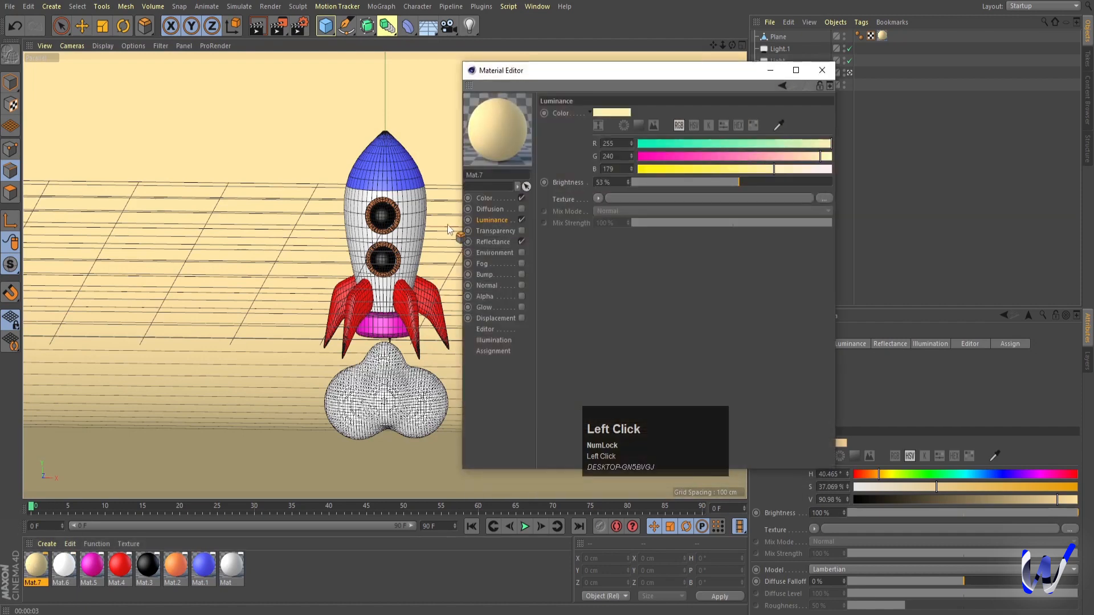
{"action": "left_click", "coordinate": [485, 198]}
{"action": "left_click_drag", "start_coordinate": [689, 153], "coordinate": [675, 154]}
{"action": "left_click", "coordinate": [678, 143]}
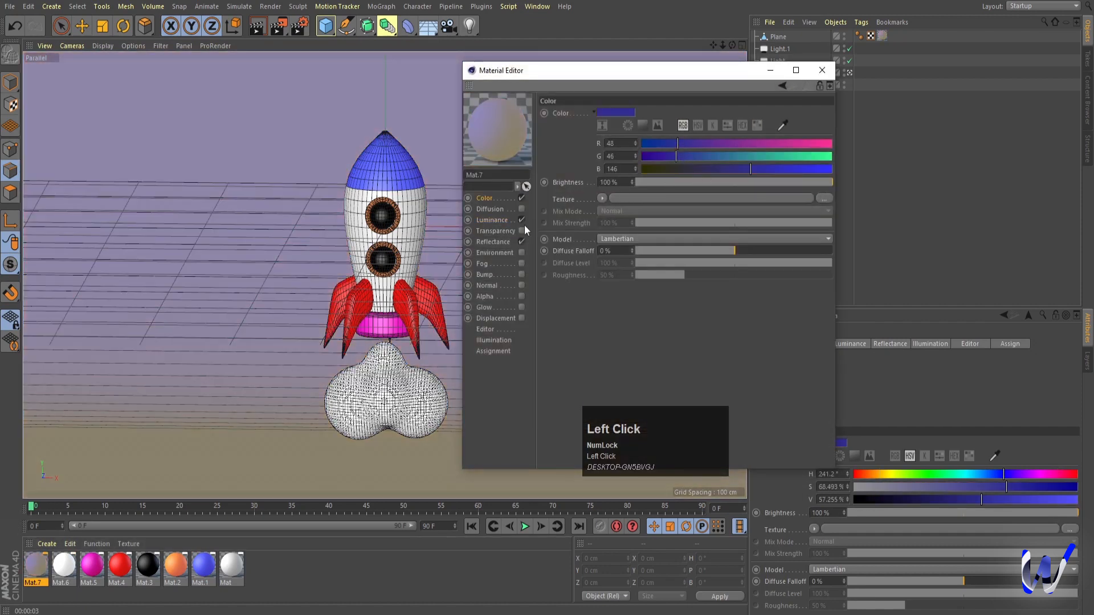
Change the backdrop material's luminance color to R 70 and G 30 with a lower blue value, and render a preview
{"action": "left_click", "coordinate": [492, 220]}
{"action": "left_click", "coordinate": [688, 147]}
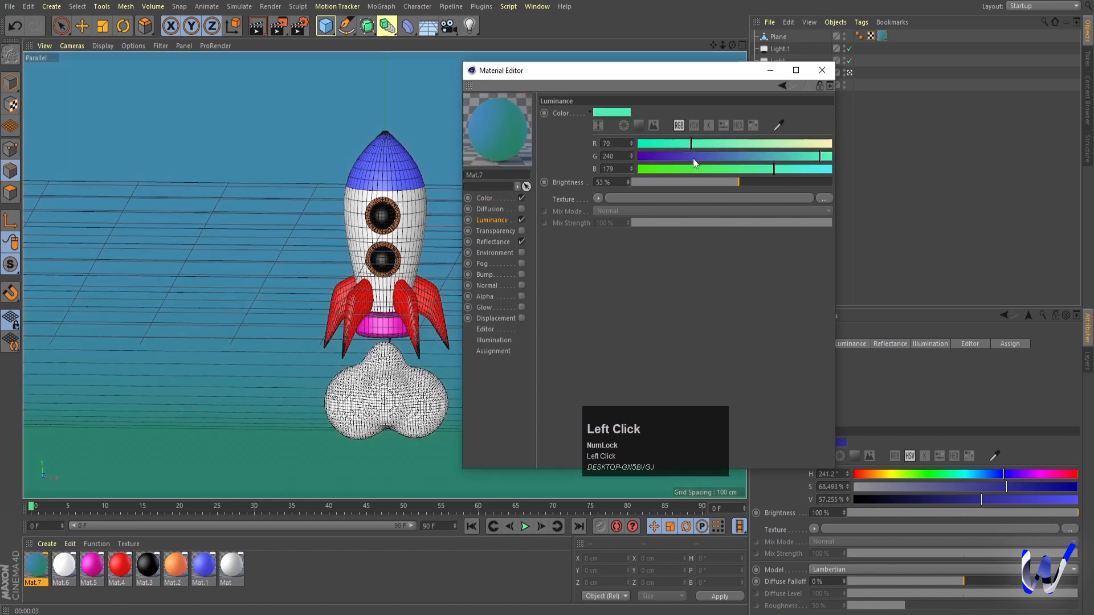
{"action": "left_click", "coordinate": [671, 156]}
{"action": "left_click_drag", "start_coordinate": [682, 157], "coordinate": [660, 156]}
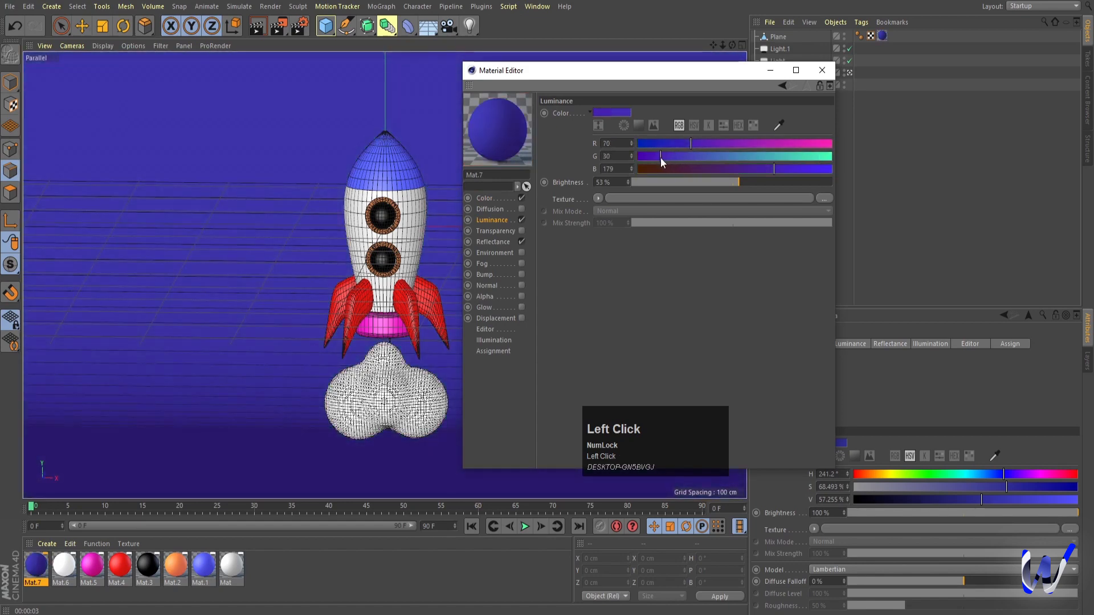
{"action": "left_click", "coordinate": [750, 169]}
{"action": "left_click", "coordinate": [822, 70]}
{"action": "key", "text": "ctrl+r"}
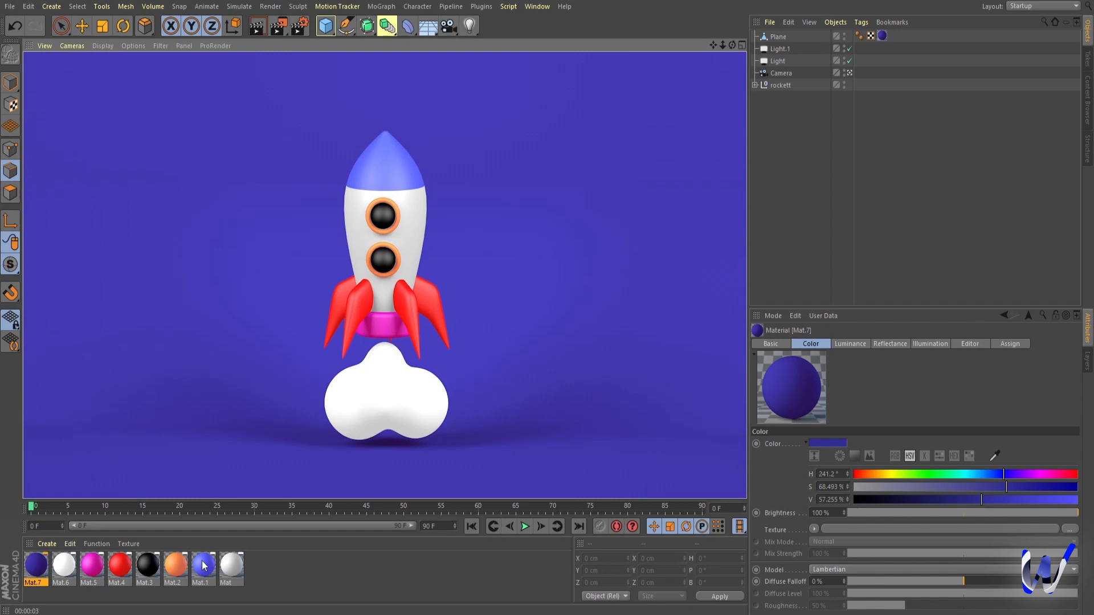
Tilt the whole rocket group sideways to a bank angle of about -16°
{"action": "left_click", "coordinate": [782, 85]}
{"action": "left_click", "coordinate": [9, 82]}
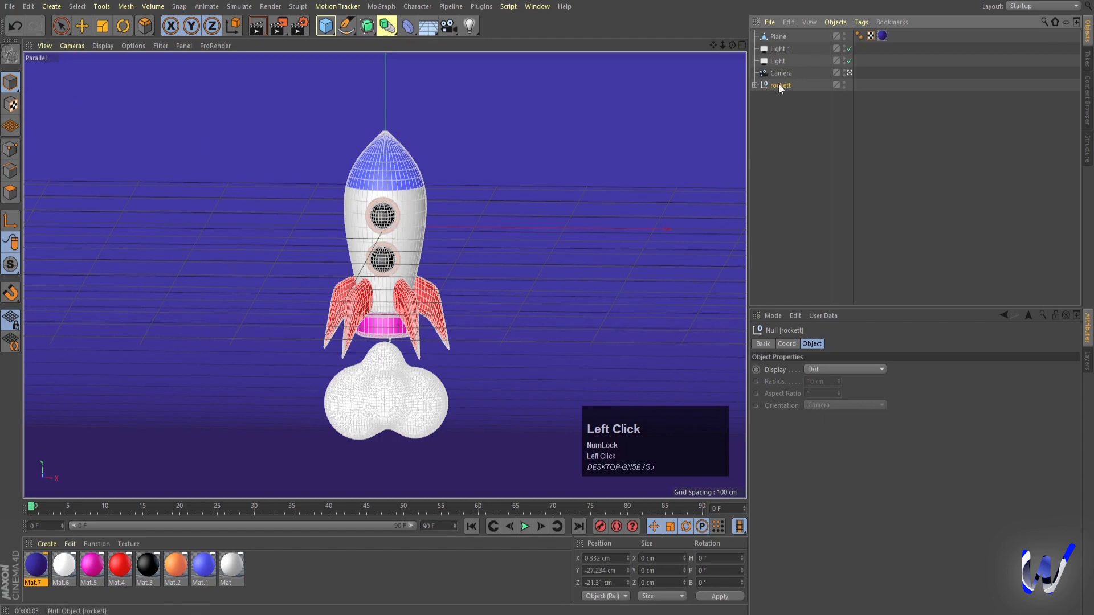
{"action": "key", "text": "9"}
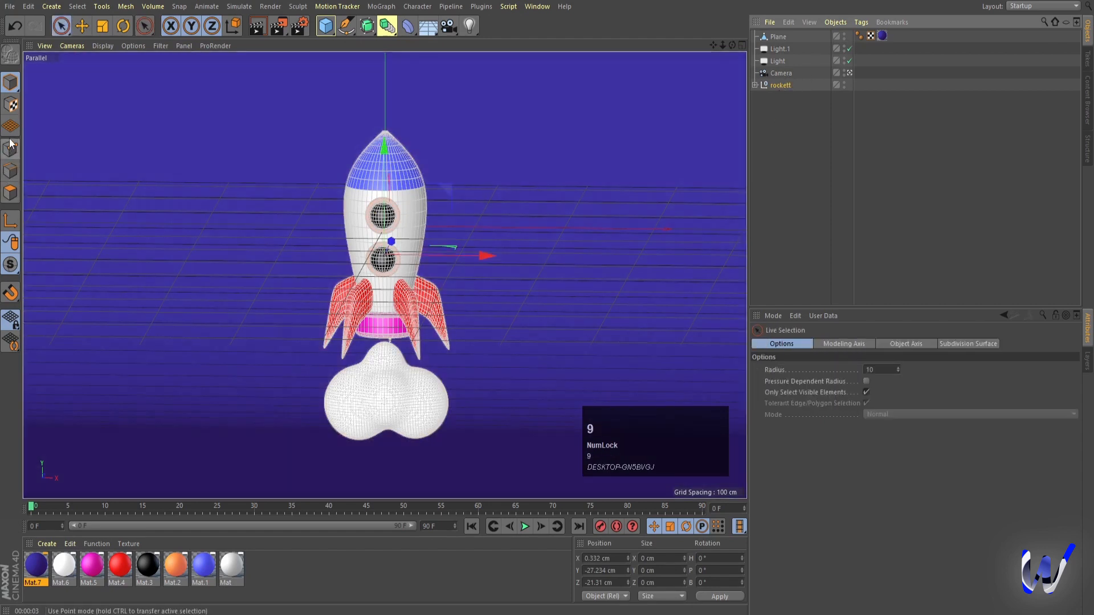
{"action": "key", "text": "e"}
{"action": "key", "text": "r"}
{"action": "left_click_drag", "start_coordinate": [443, 224], "coordinate": [424, 210]}
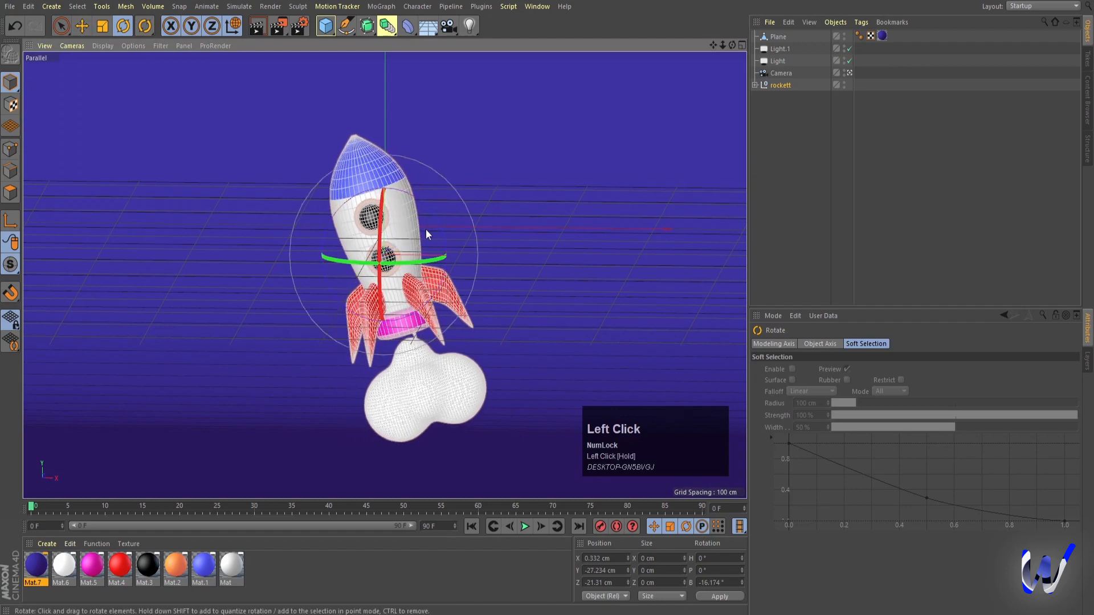
Rotate the rocket group further to a heading of about 7° and a pitch of about -11°, and render a preview
{"action": "key", "text": "e"}
{"action": "key", "text": "w"}
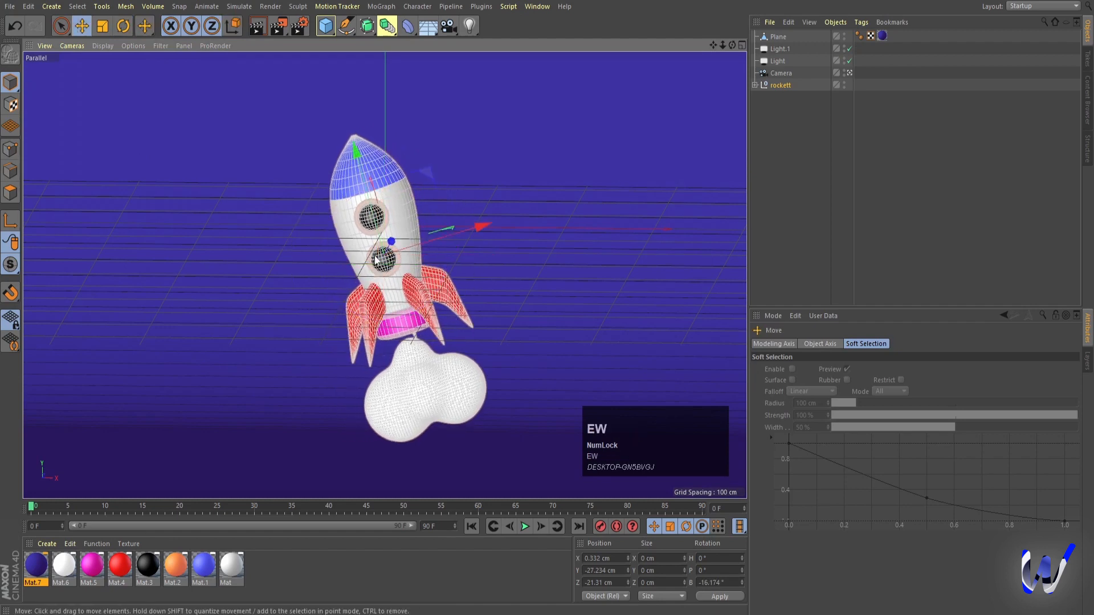
{"action": "key", "text": "r"}
{"action": "key", "text": "w"}
{"action": "left_click_drag", "start_coordinate": [375, 259], "coordinate": [387, 273]}
{"action": "right_click_drag", "start_coordinate": [387, 274], "coordinate": [388, 275], "text": "alt"}
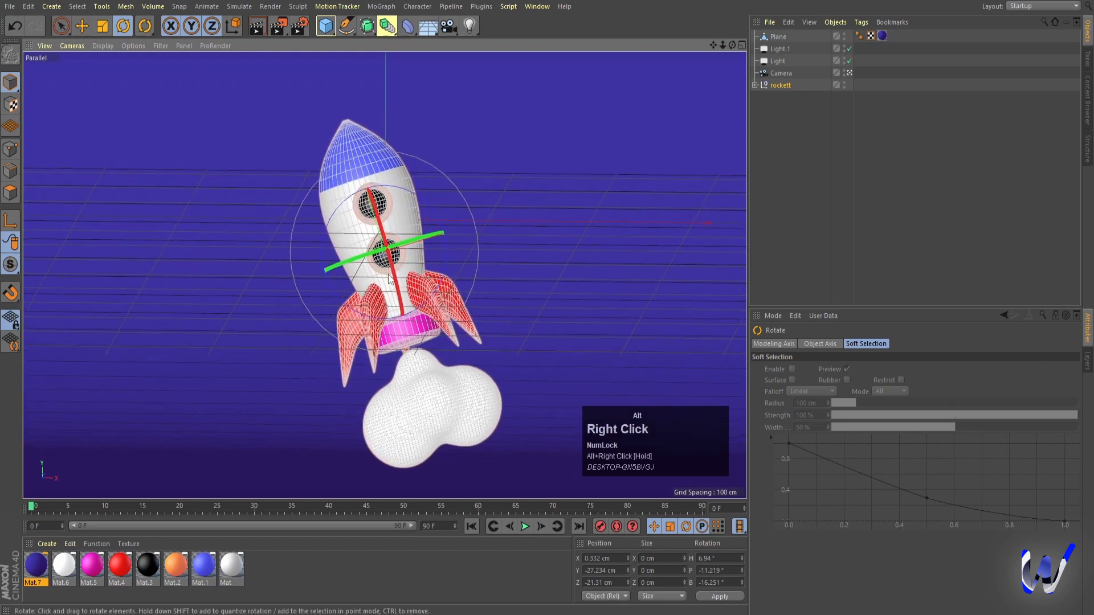
{"action": "middle_click_drag", "start_coordinate": [388, 278], "coordinate": [380, 257], "text": "alt"}
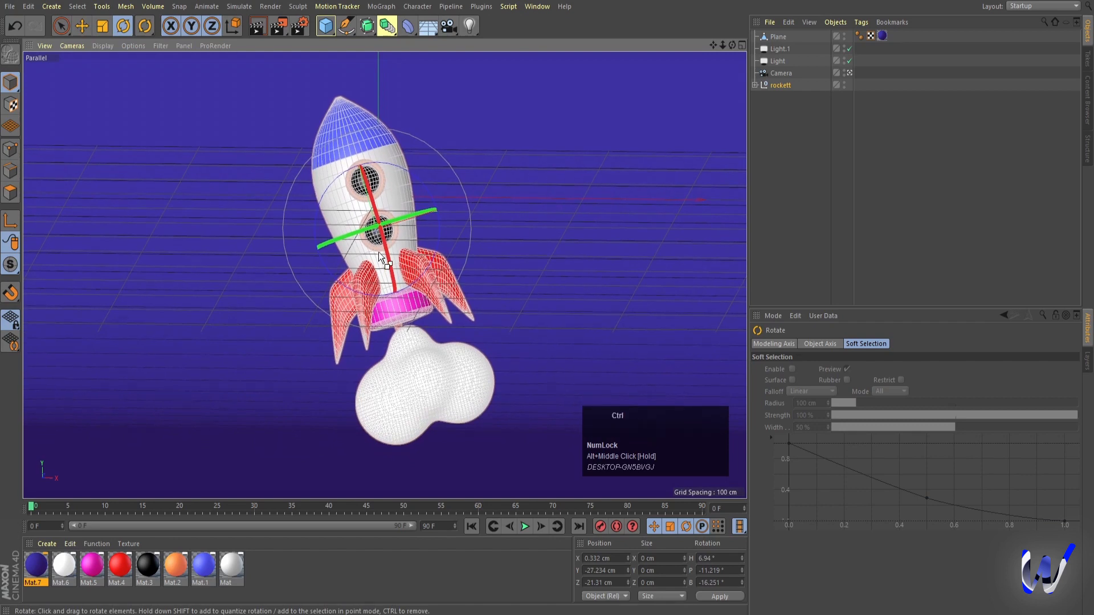
{"action": "key", "text": "ctrl+r"}
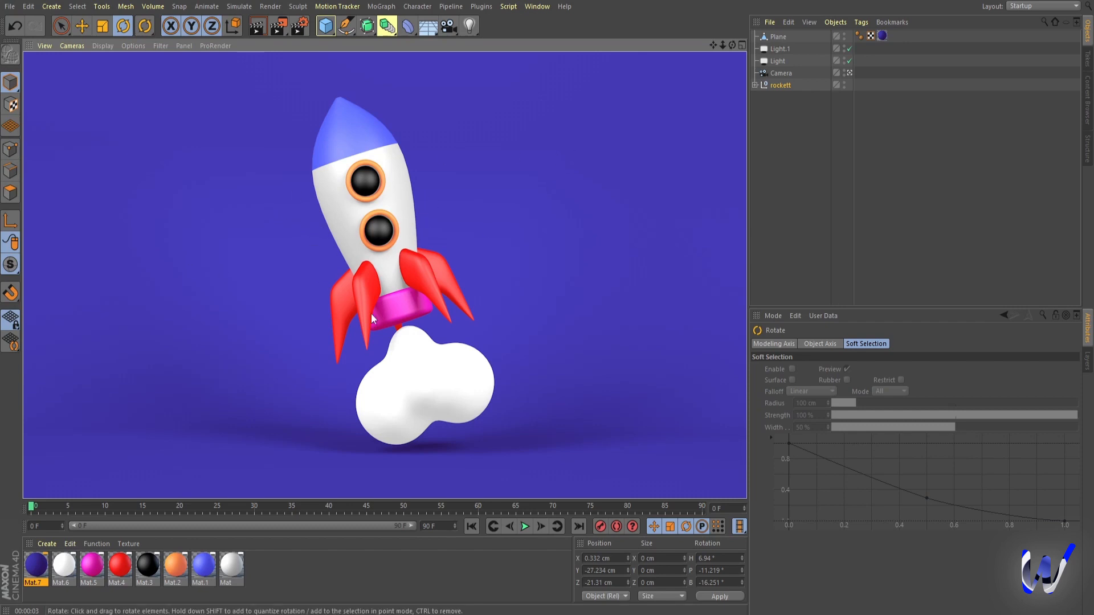
Try shifting the rocket group left along the world X axis, and undo the move
{"action": "middle_click_drag", "start_coordinate": [390, 318], "coordinate": [392, 317], "text": "alt"}
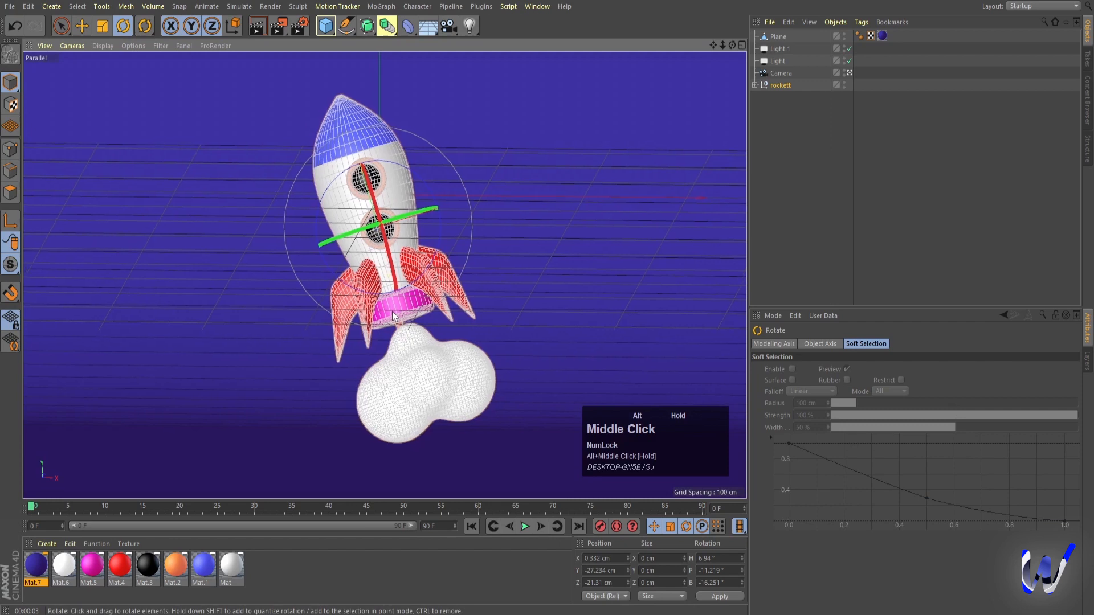
{"action": "left_click", "coordinate": [781, 86]}
{"action": "key", "text": "e"}
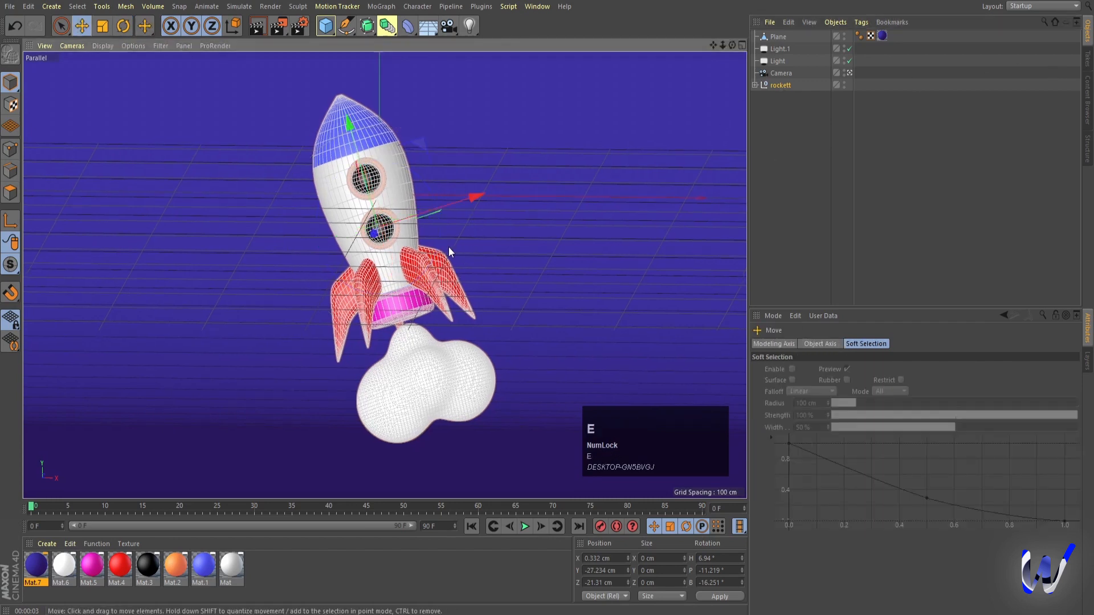
{"action": "key", "text": "w"}
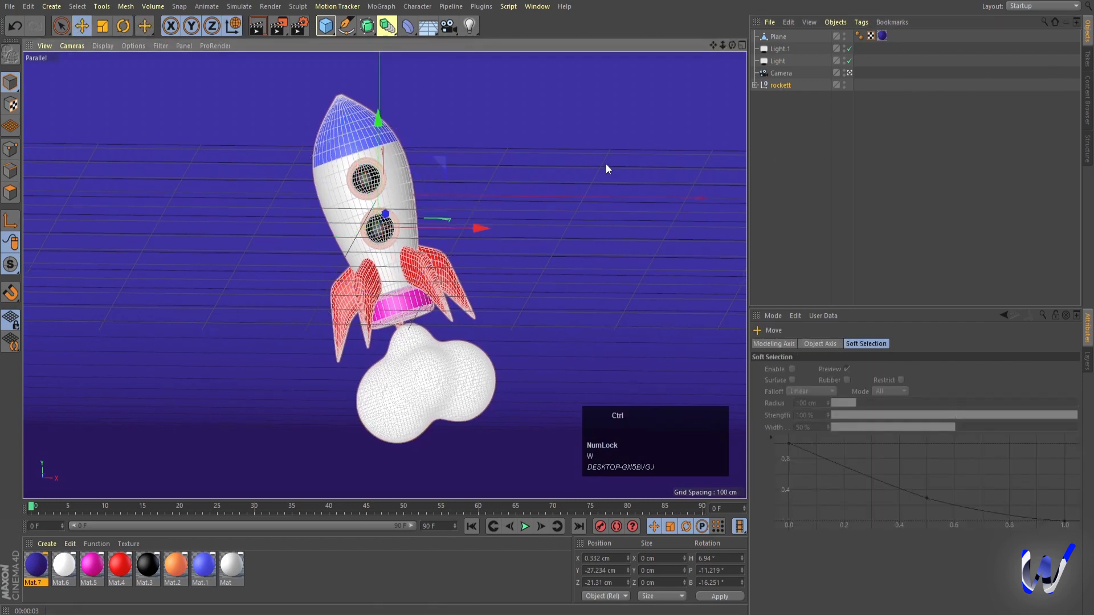
{"action": "left_click", "coordinate": [780, 85]}
{"action": "key", "text": "e"}
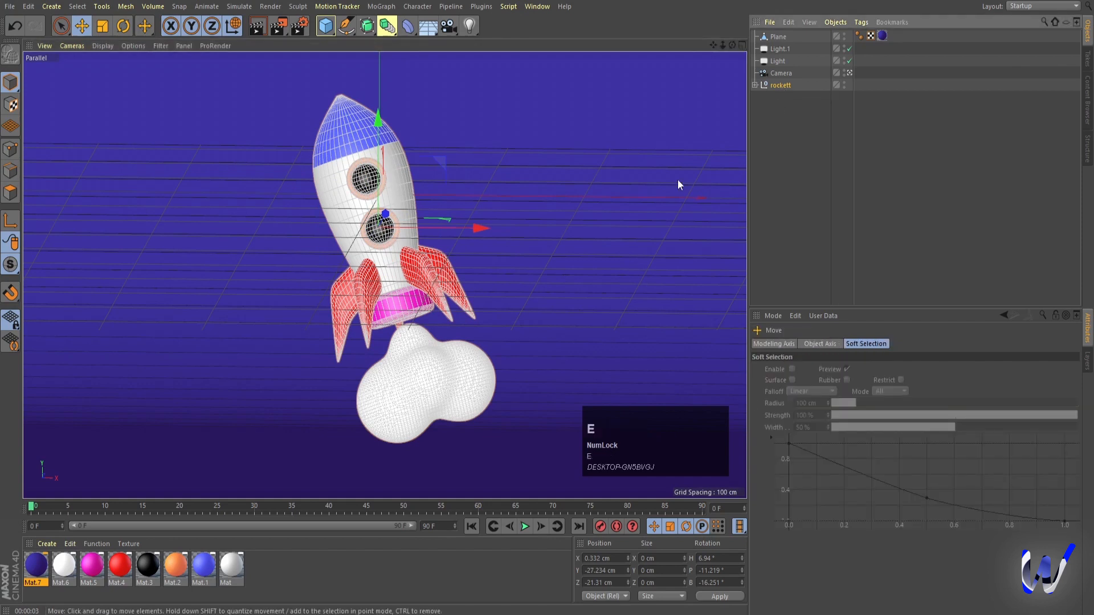
{"action": "key", "text": "w"}
{"action": "key", "text": "w"}
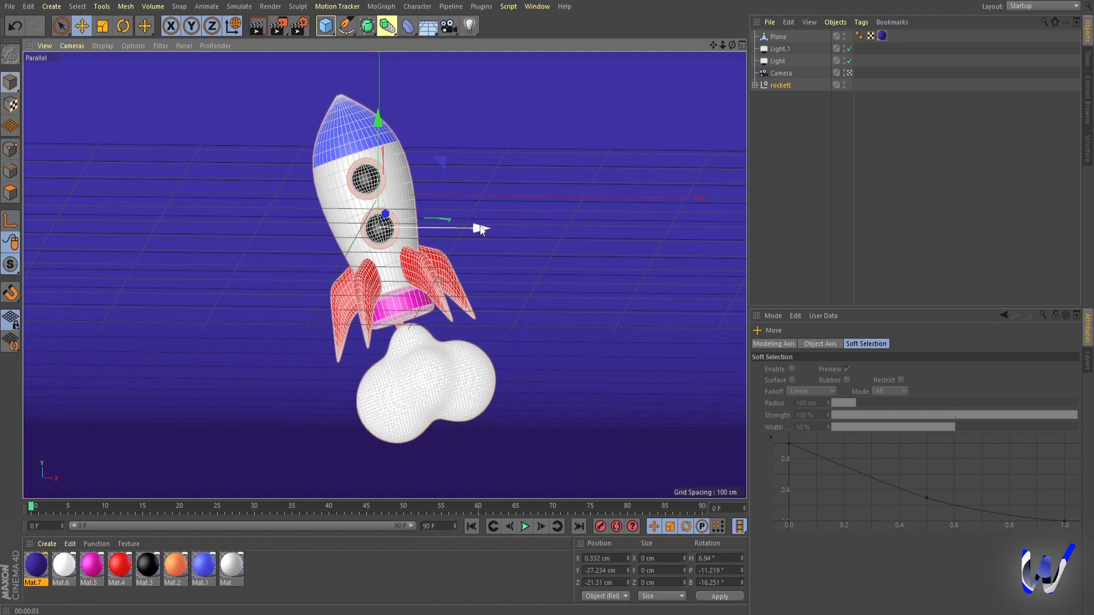
{"action": "left_click_drag", "start_coordinate": [480, 228], "coordinate": [375, 228], "text": "ctrl"}
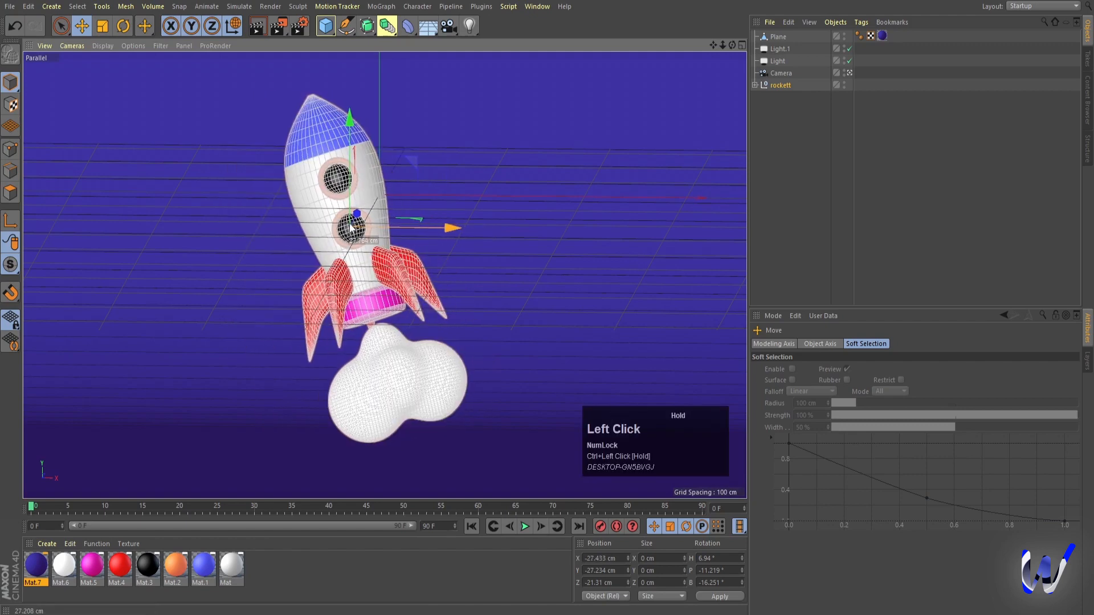
{"action": "key", "text": "ctrl+z"}
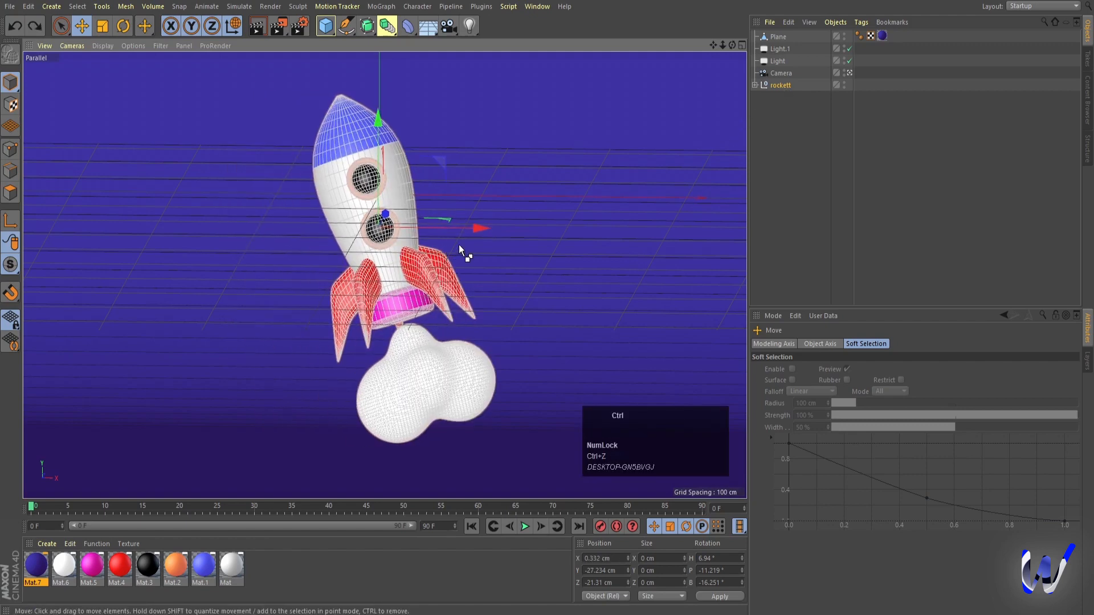
Duplicate the rocket to both sides along the X axis, with the right copy at about X 178 cm, and render a preview
{"action": "left_click_drag", "start_coordinate": [476, 228], "coordinate": [661, 230], "text": "ctrl"}
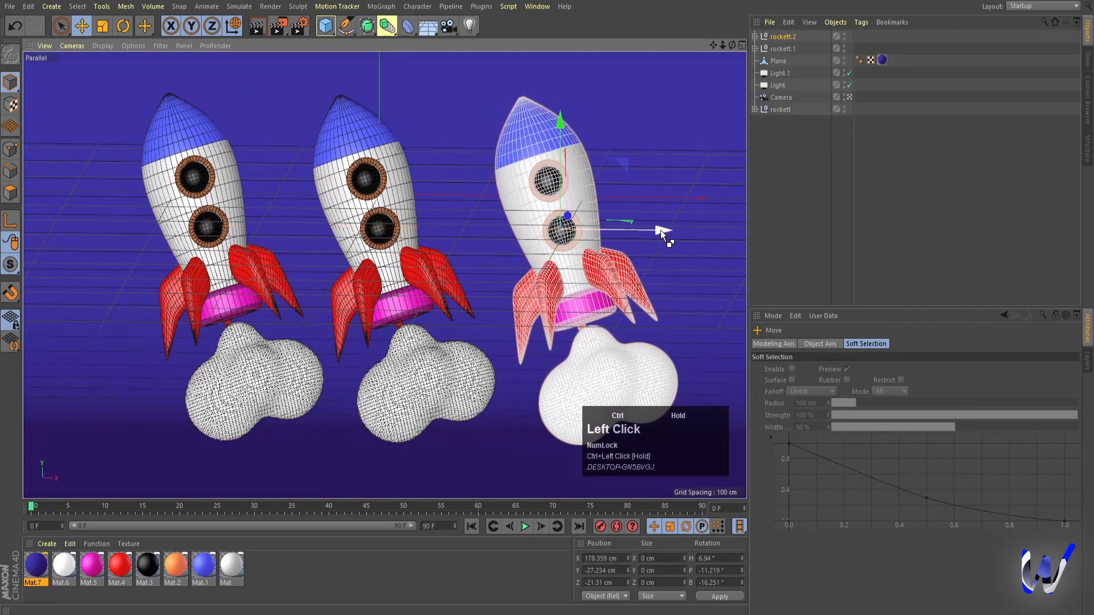
{"action": "key", "text": "ctrl+r"}
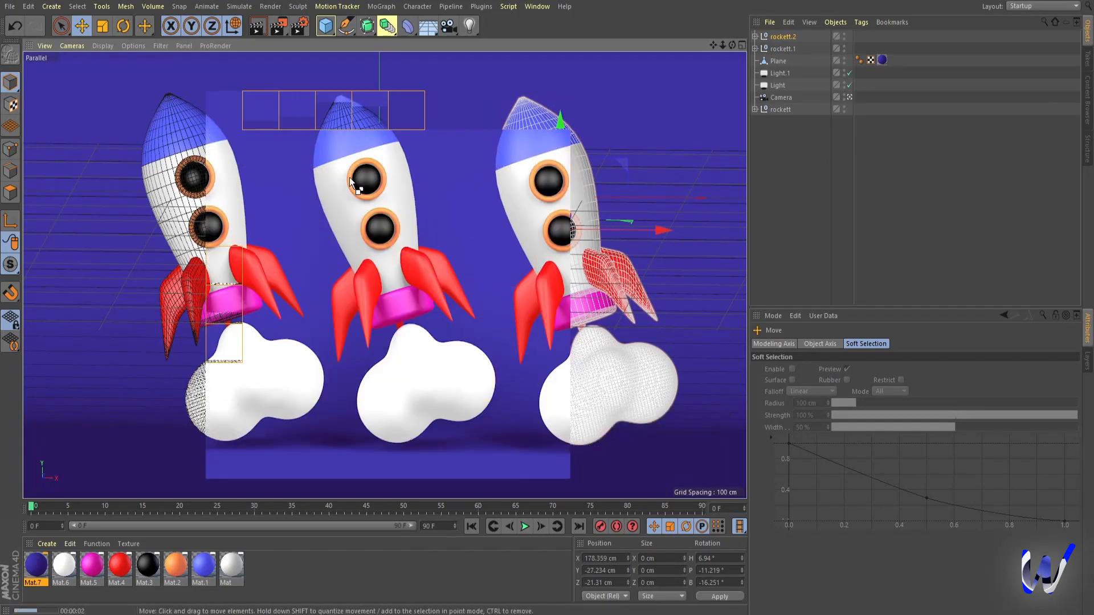
{"action": "left_click", "coordinate": [862, 167]}
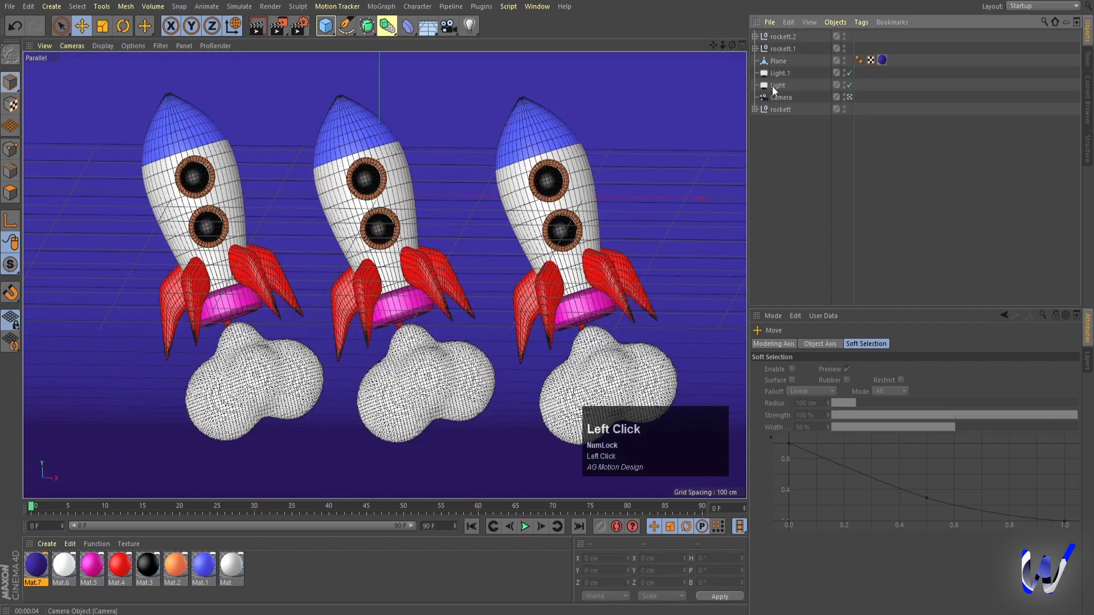
Delete both rocket copies and render a preview of the single tilted rocket
{"action": "left_click", "coordinate": [784, 48]}
{"action": "key", "text": "Delete"}
{"action": "key", "text": "Delete"}
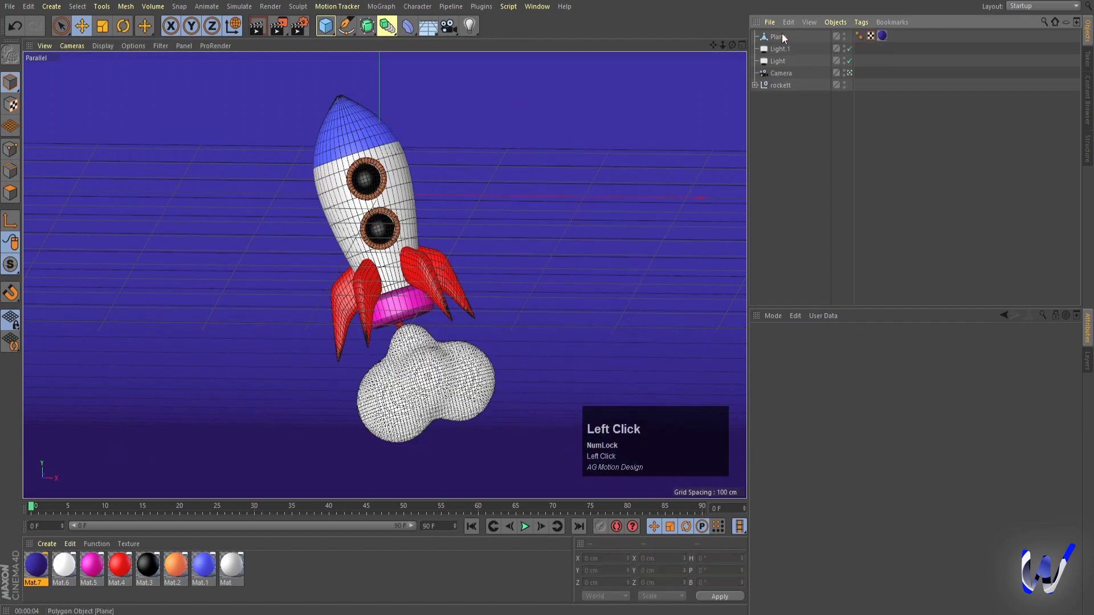
{"action": "key", "text": "ctrl+r"}
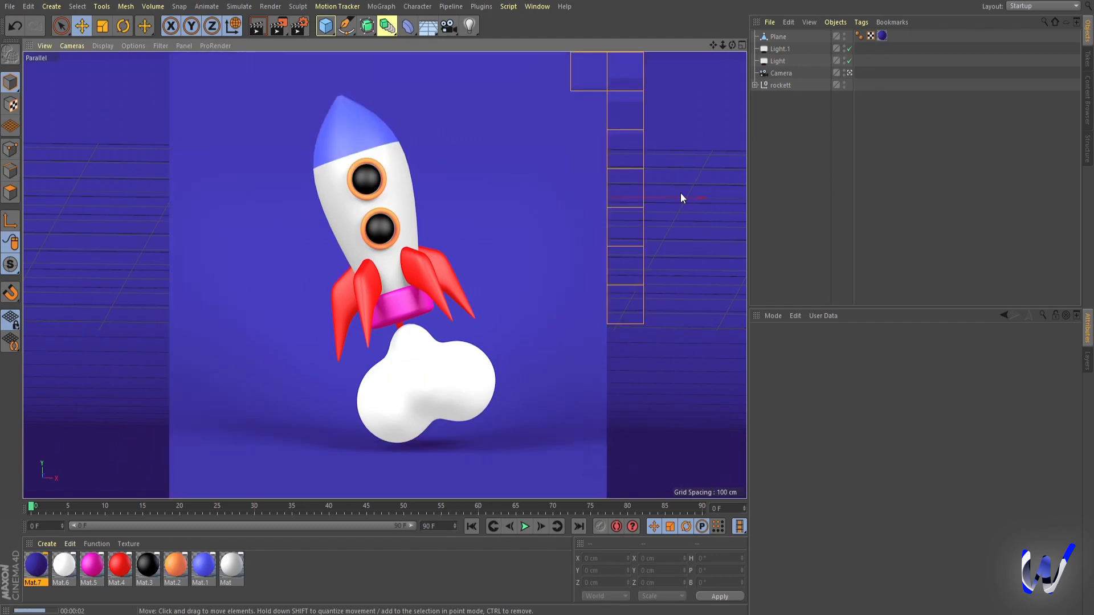
{"action": "left_click", "coordinate": [914, 163]}
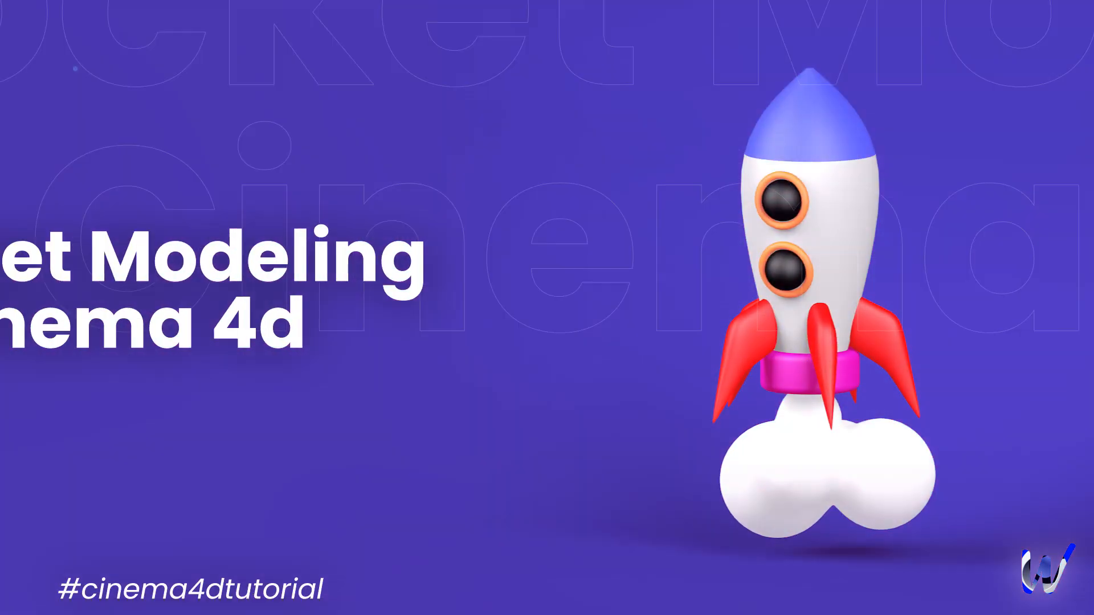